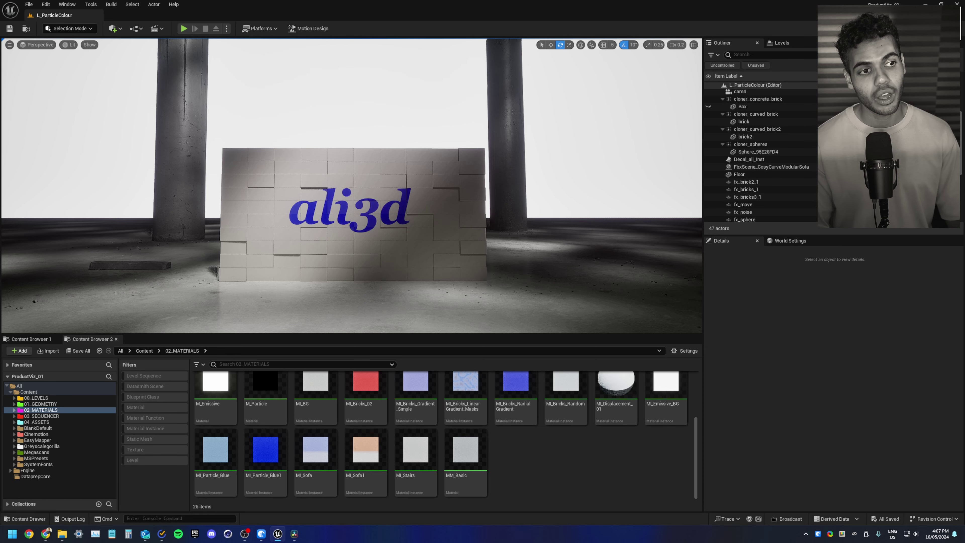
{"action": "right_click_drag", "start_coordinate": [383, 208], "coordinate": [396, 229]}
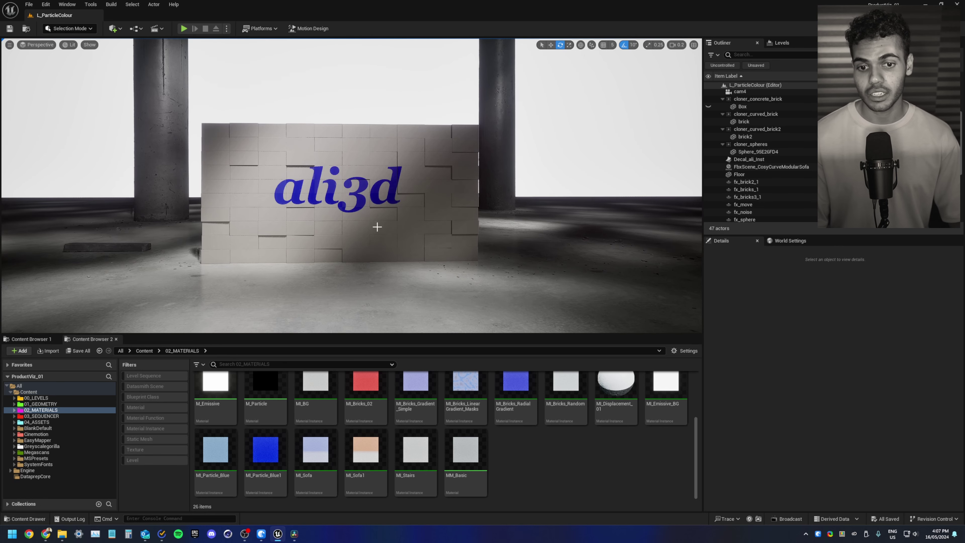
{"action": "left_click", "coordinate": [377, 227]}
{"action": "left_click", "coordinate": [754, 100]}
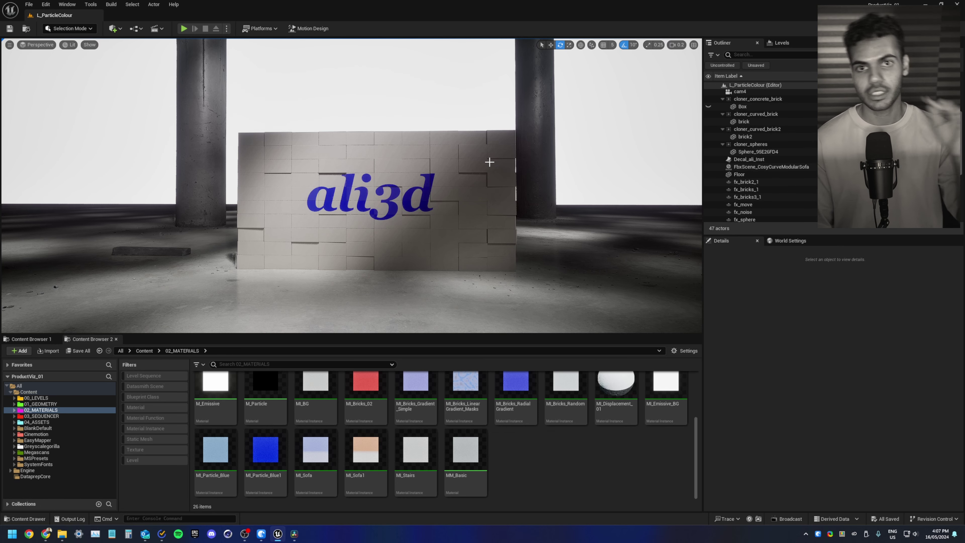
{"action": "key", "text": "w"}
{"action": "right_click_drag", "start_coordinate": [489, 162], "coordinate": [489, 162]}
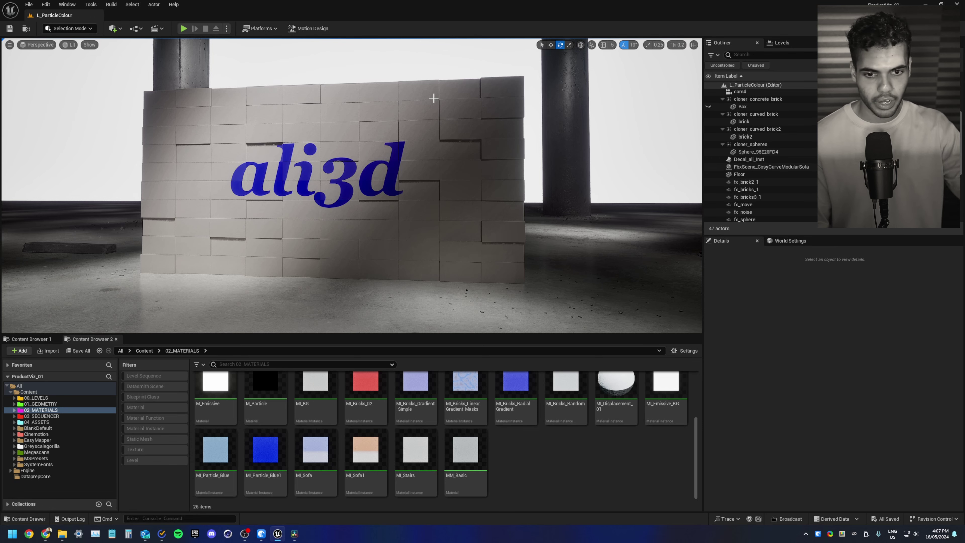
{"action": "left_click_drag", "start_coordinate": [434, 98], "coordinate": [433, 98]}
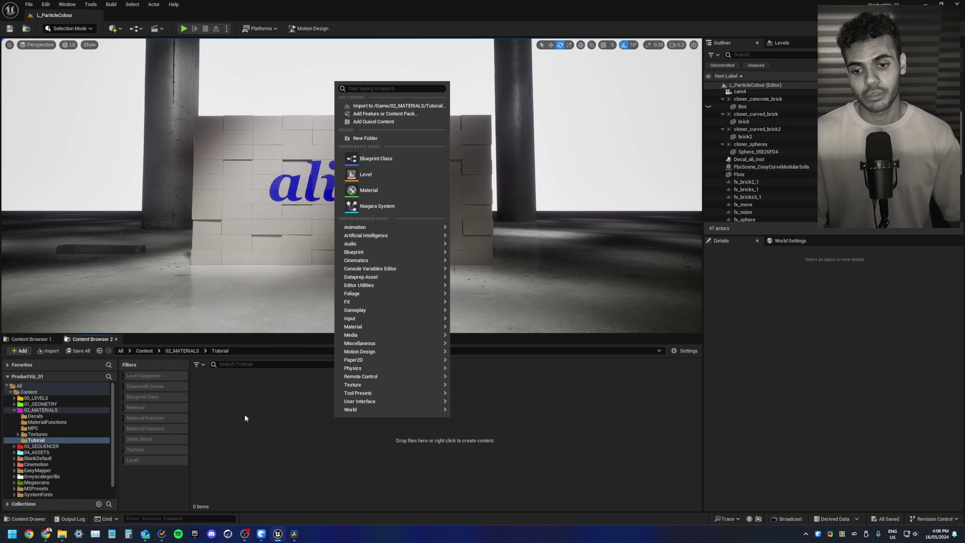
Step: Create a material named M_Brick_Gradient in the Tutorial folder and open it for editing
{"action": "left_click", "coordinate": [251, 414]}
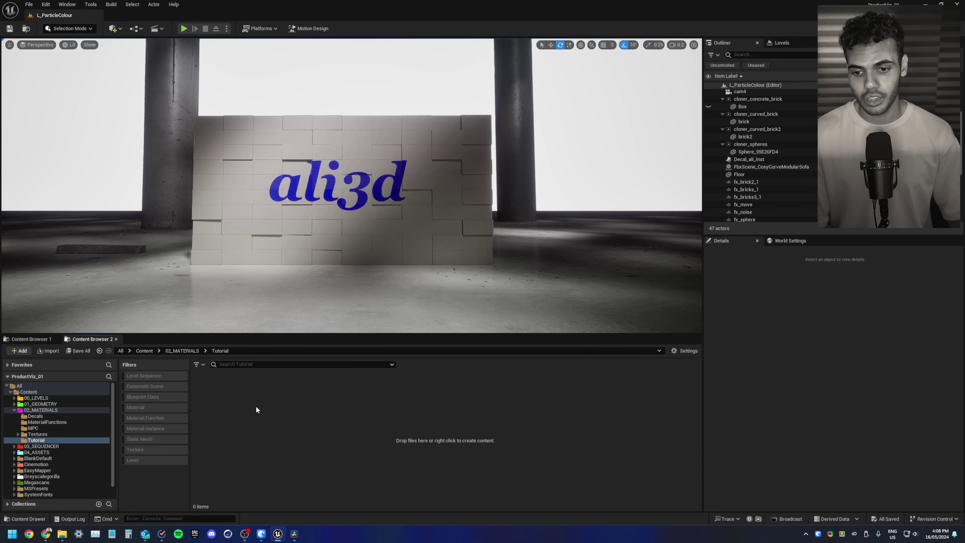
{"action": "right_click", "coordinate": [256, 406]}
{"action": "left_click", "coordinate": [286, 179]}
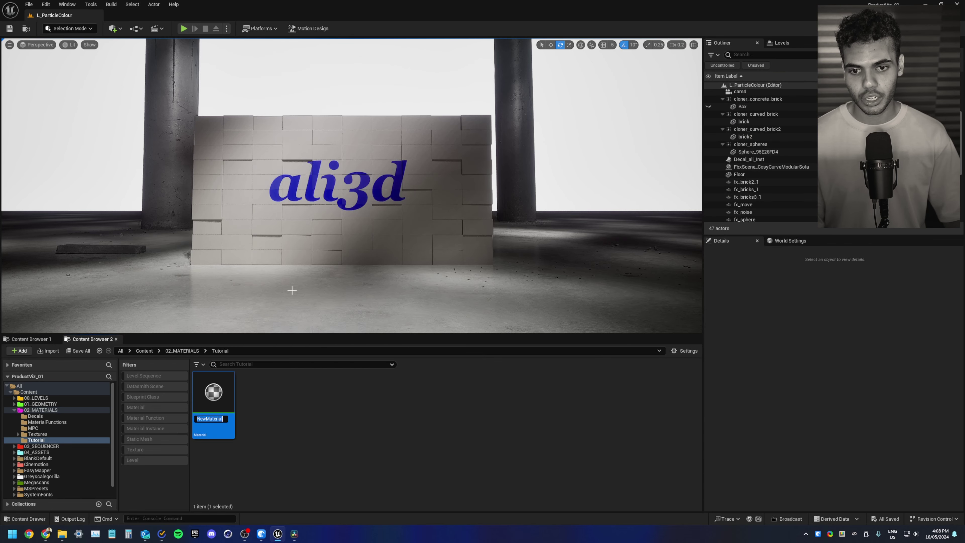
{"action": "type", "text": "M_Brick_G"}
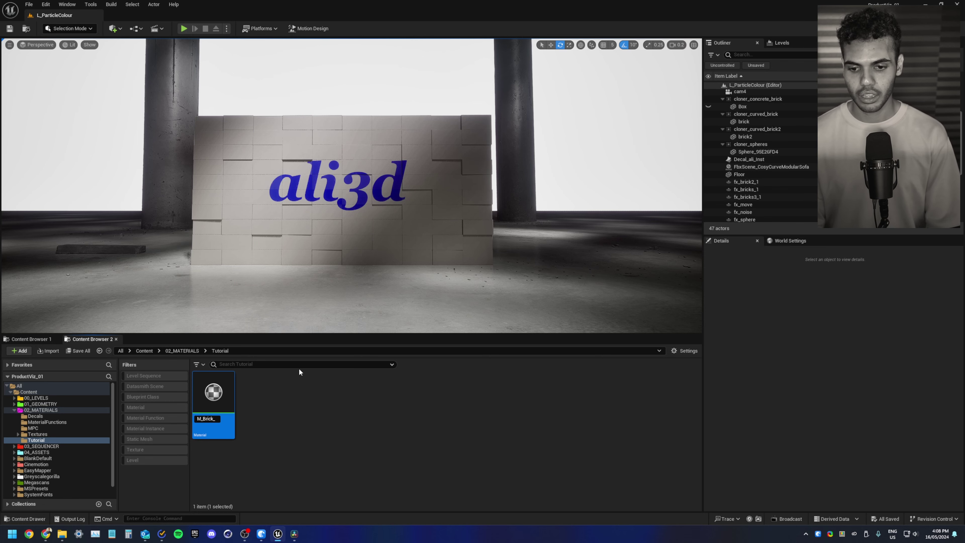
{"action": "type", "text": "radient"}
{"action": "key", "text": "Return"}
{"action": "key", "text": "Return"}
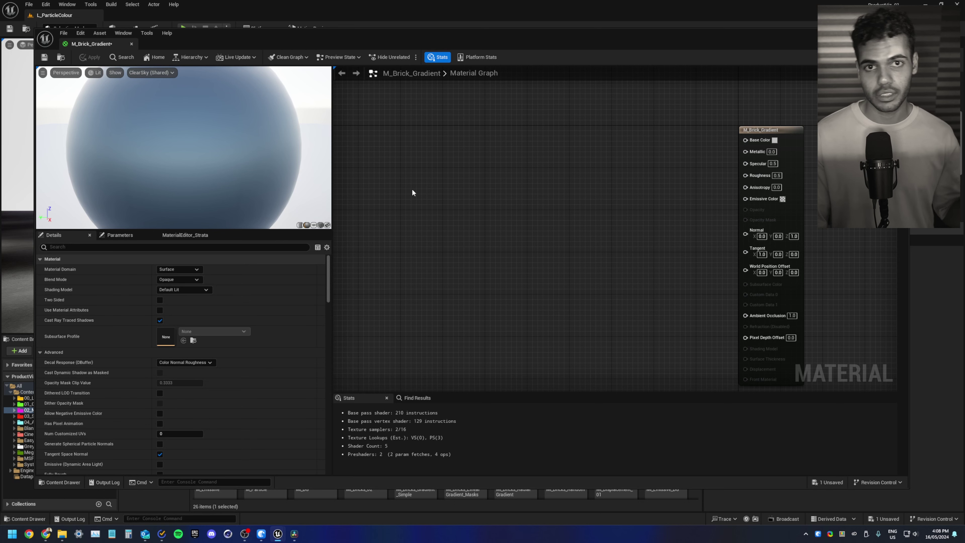
Step: Add a Particle Position (Absolute) node to the empty area of the M_Brick_Gradient material graph
{"action": "right_click_drag", "start_coordinate": [413, 189], "coordinate": [512, 198]}
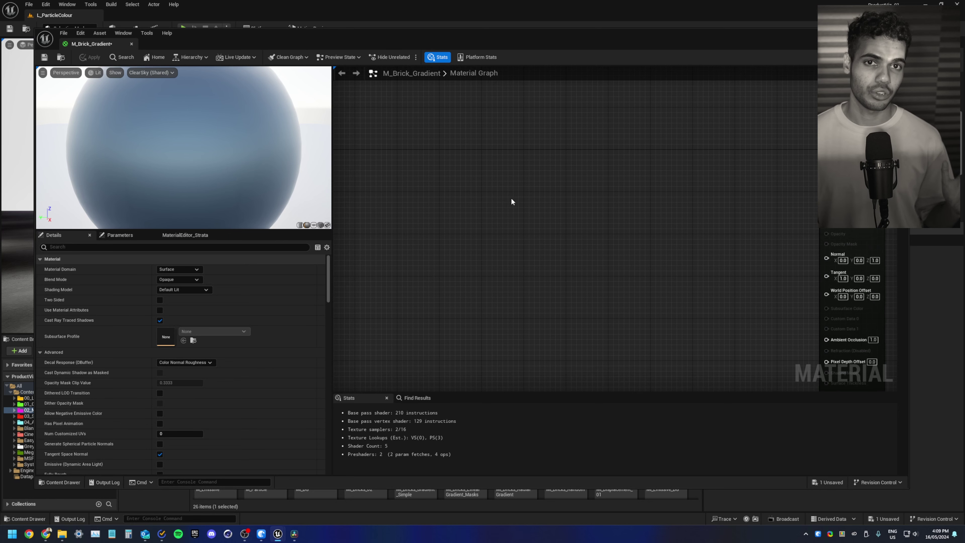
{"action": "right_click", "coordinate": [447, 167]}
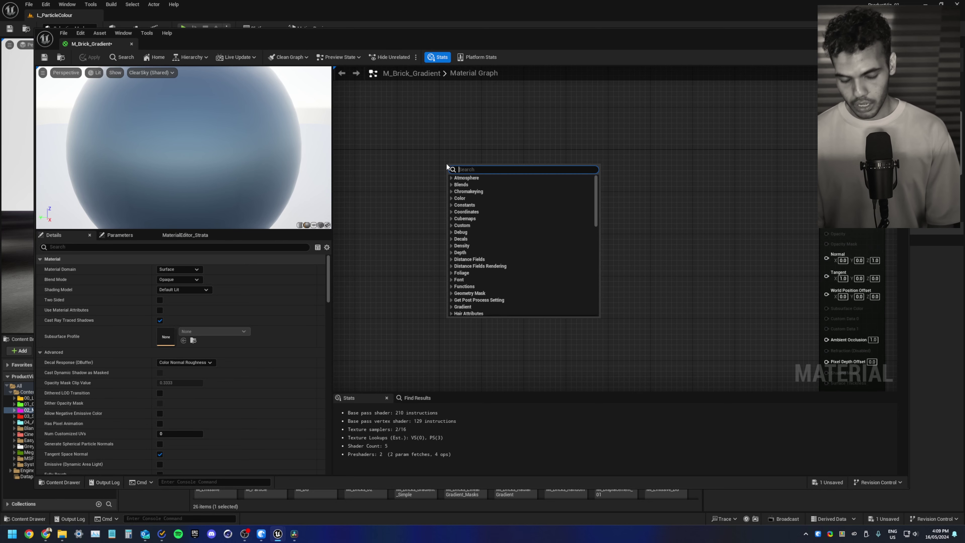
{"action": "type", "text": "particle"}
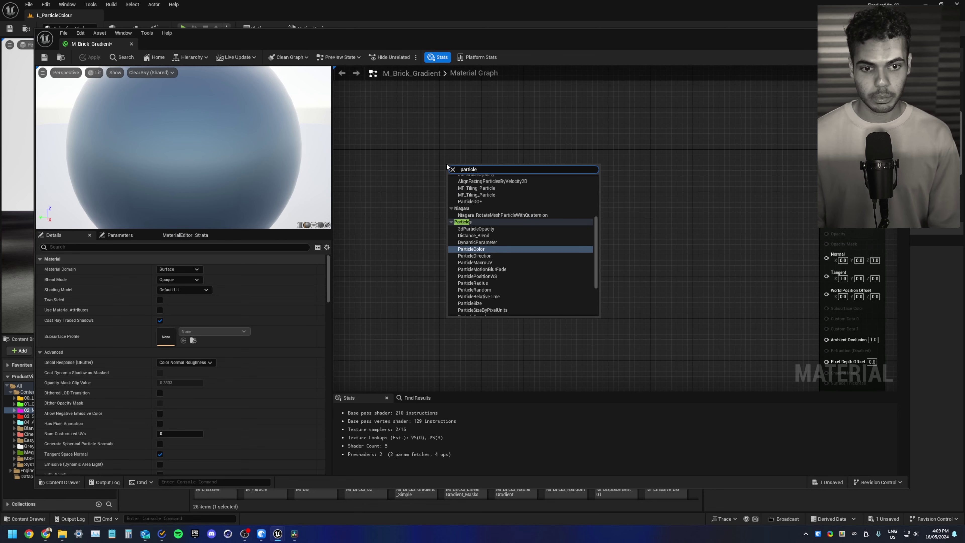
{"action": "type", "text": "pos"}
{"action": "key", "text": "Return"}
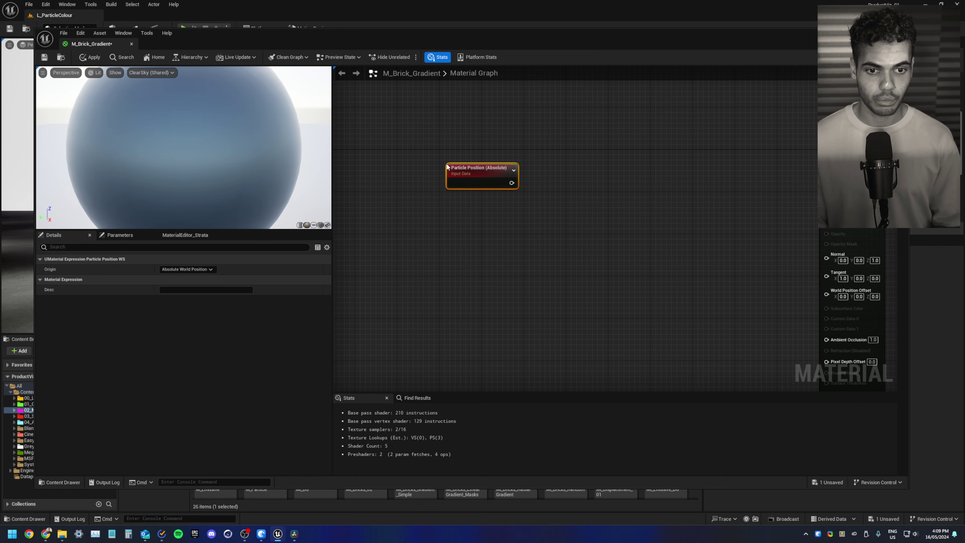
{"action": "left_click_drag", "start_coordinate": [475, 168], "coordinate": [443, 155]}
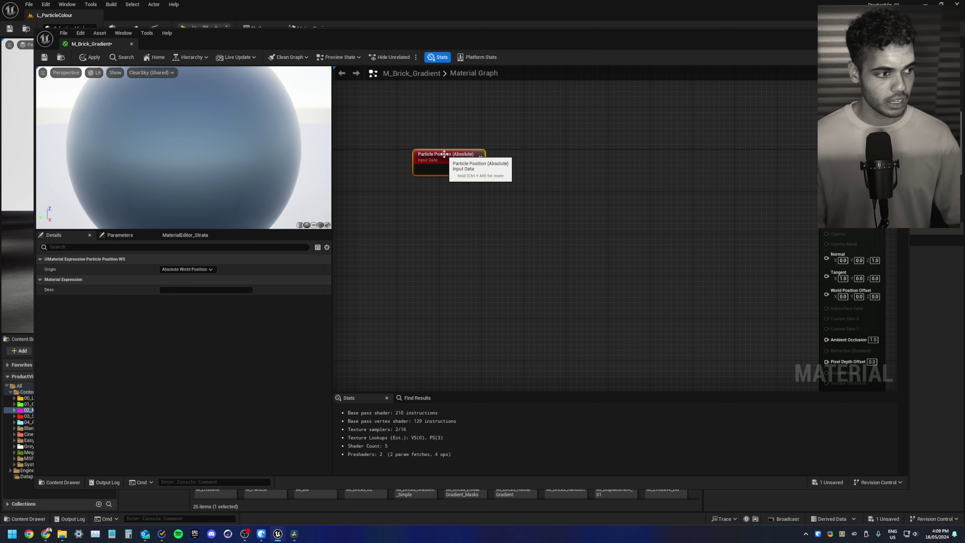
Step: Add an Object Position (Absolute) node to the graph and place it above the Particle Position node
{"action": "left_click", "coordinate": [448, 203]}
{"action": "right_click", "coordinate": [448, 204]}
{"action": "type", "text": "object posit"}
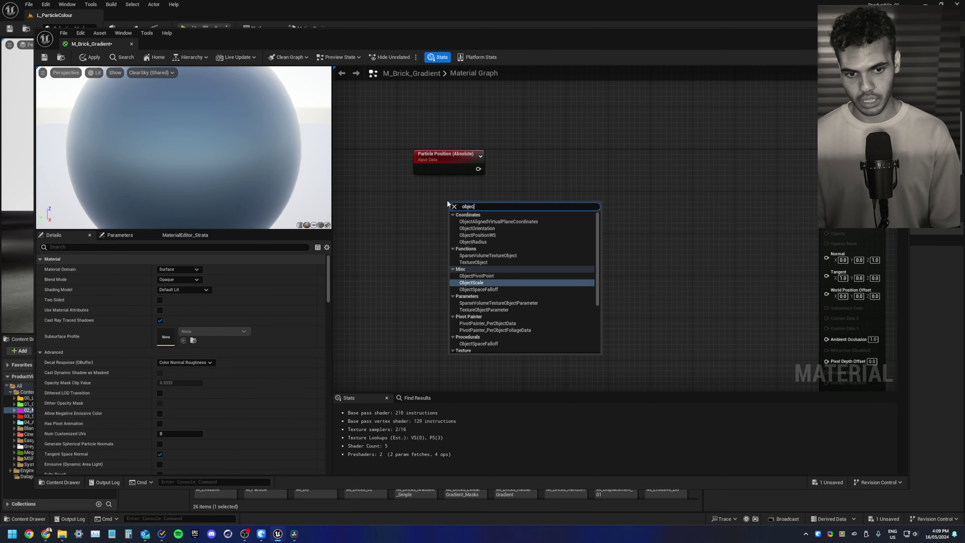
{"action": "key", "text": "Up"}
{"action": "key", "text": "Up"}
{"action": "key", "text": "Return"}
{"action": "left_click_drag", "start_coordinate": [458, 209], "coordinate": [349, 116]}
{"action": "left_click_drag", "start_coordinate": [457, 164], "coordinate": [442, 186]}
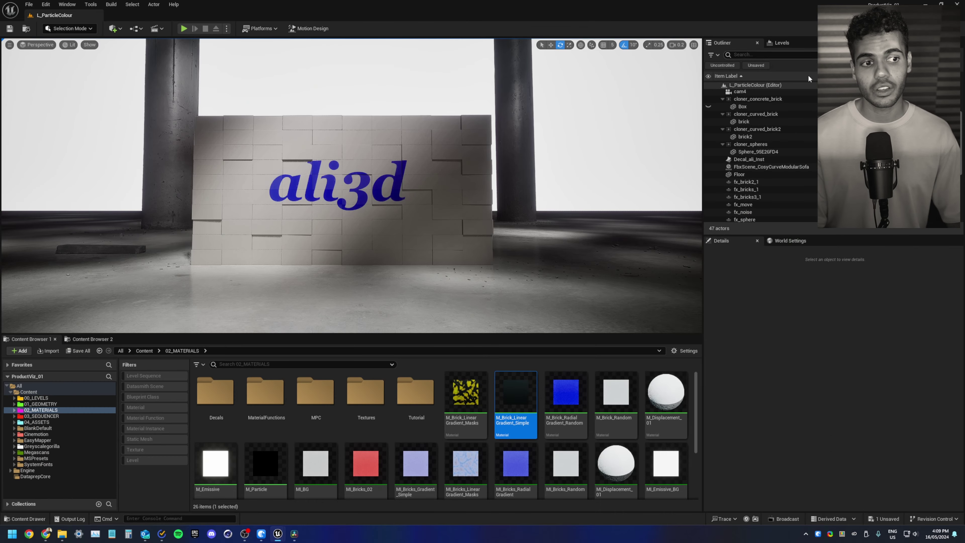
Step: Select cloner_concrete_brick in the level to look at it, and return to the M_Brick_Gradient material graph
{"action": "left_click", "coordinate": [761, 100]}
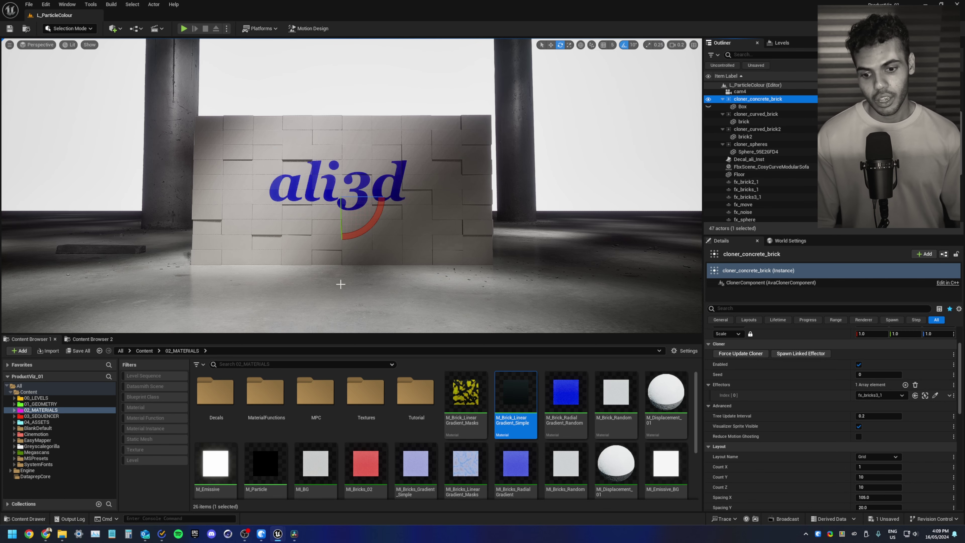
{"action": "mouse_move", "coordinate": [275, 534]}
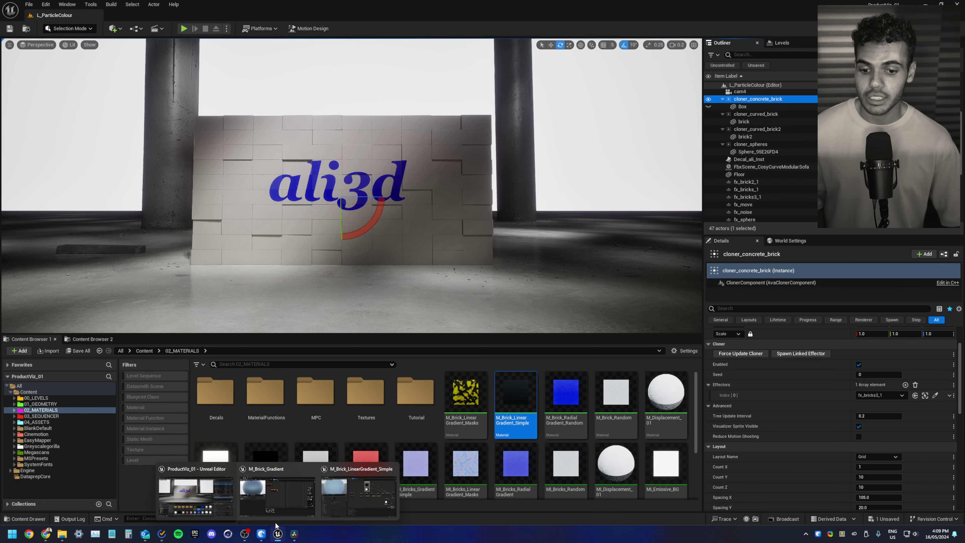
{"action": "left_click", "coordinate": [278, 495]}
{"action": "left_click", "coordinate": [503, 106]}
Step: Move the Particle Position node closer beneath the Object Position node
{"action": "right_click_drag", "start_coordinate": [445, 136], "coordinate": [458, 179]}
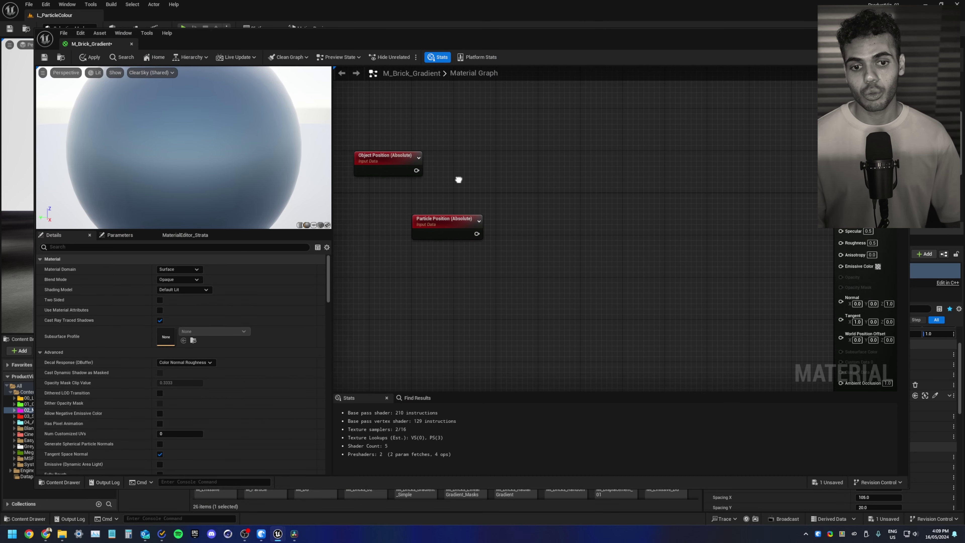
{"action": "left_click", "coordinate": [433, 224]}
{"action": "scroll", "coordinate": [453, 268], "scroll_direction": "up", "scroll_amount": 1}
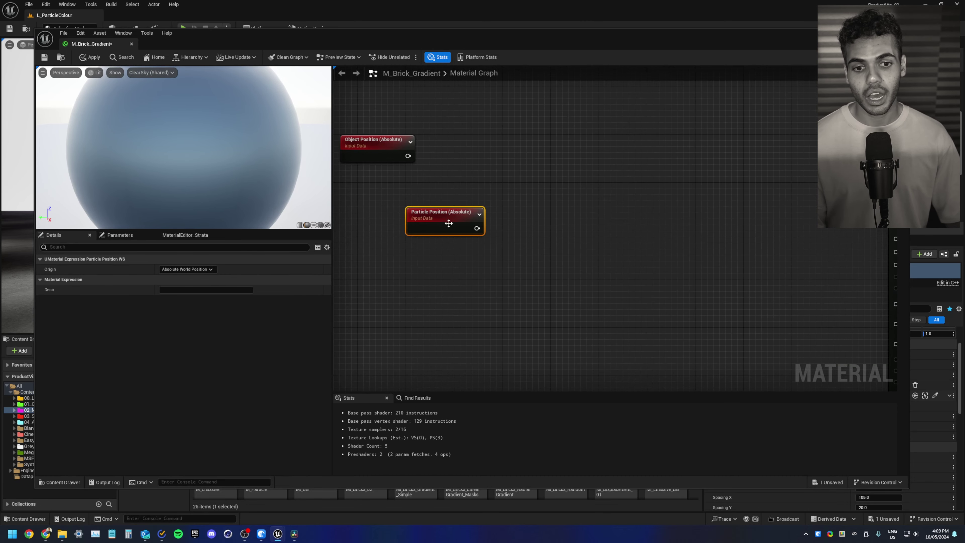
{"action": "left_click_drag", "start_coordinate": [453, 225], "coordinate": [451, 232]}
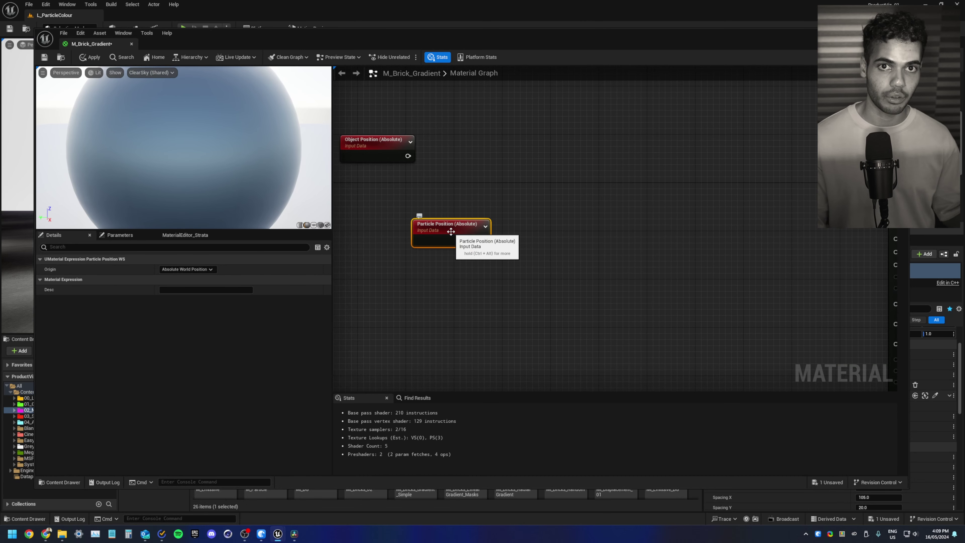
{"action": "left_click_drag", "start_coordinate": [450, 231], "coordinate": [415, 207]}
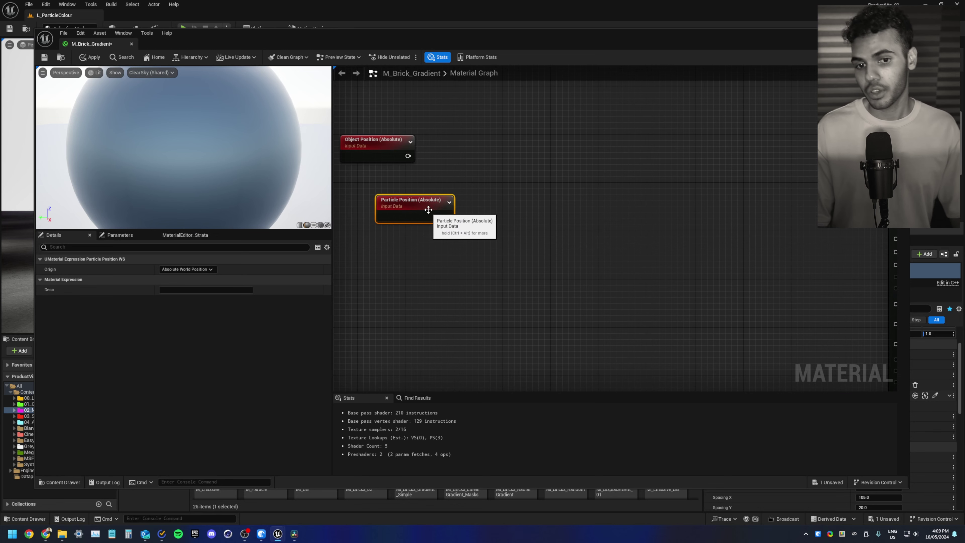
{"action": "left_click", "coordinate": [465, 176]}
{"action": "left_click", "coordinate": [443, 212]}
{"action": "left_click", "coordinate": [444, 250]}
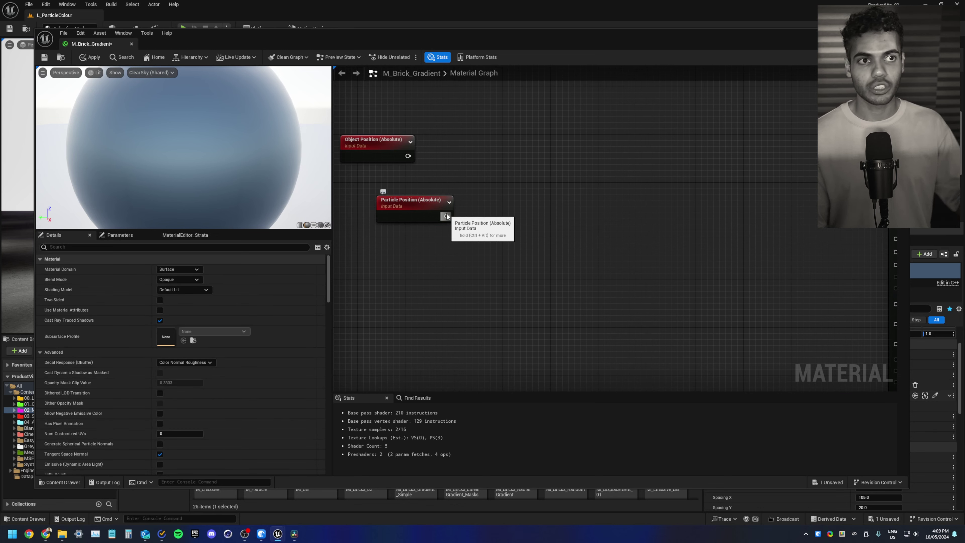
Step: Examine where cloner_concrete_brick sits in the level, and bring the M_Brick_Gradient graph back in a maximized window
{"action": "left_click", "coordinate": [871, 32]}
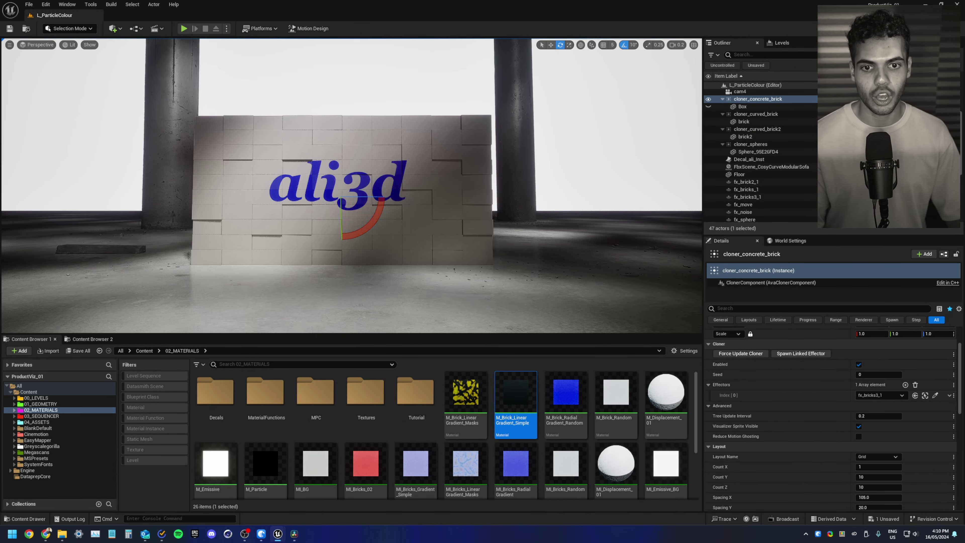
{"action": "key", "text": "Escape"}
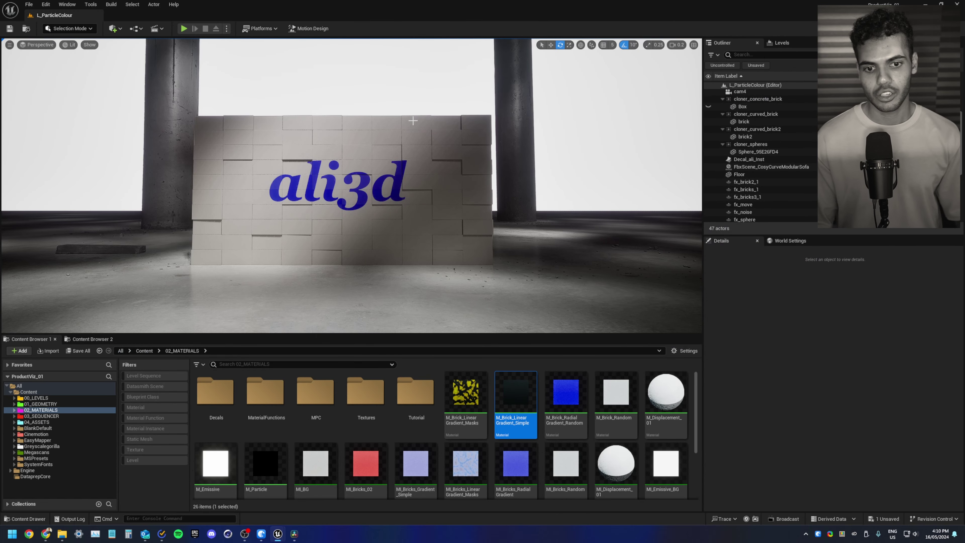
{"action": "key", "text": "alt+Tab"}
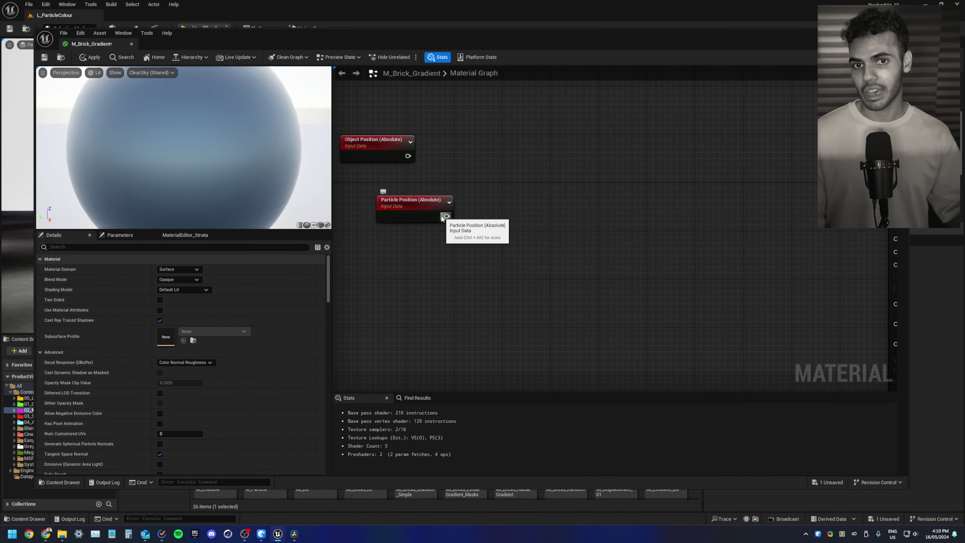
{"action": "left_click_drag", "start_coordinate": [831, 41], "coordinate": [744, 333]}
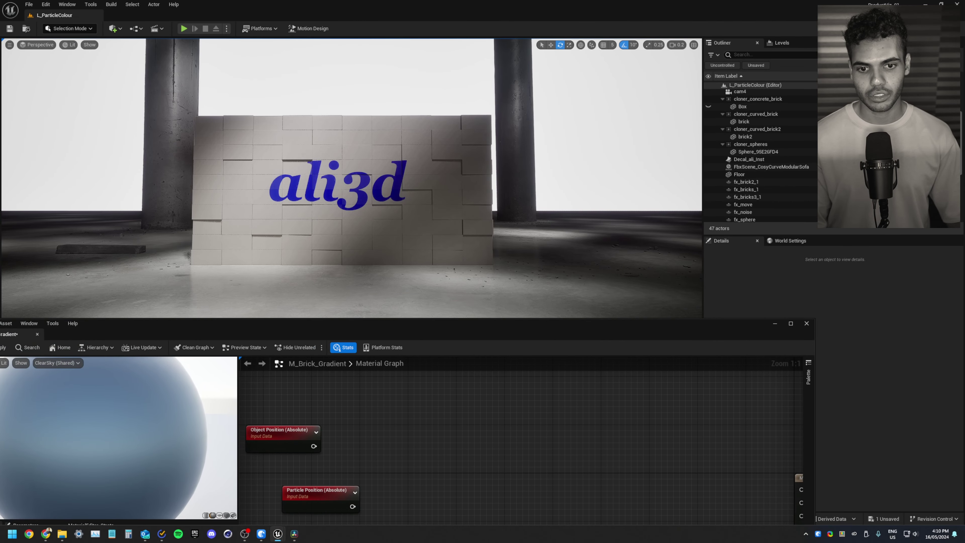
{"action": "left_click", "coordinate": [426, 215]}
{"action": "left_click_drag", "start_coordinate": [327, 329], "coordinate": [318, 382]}
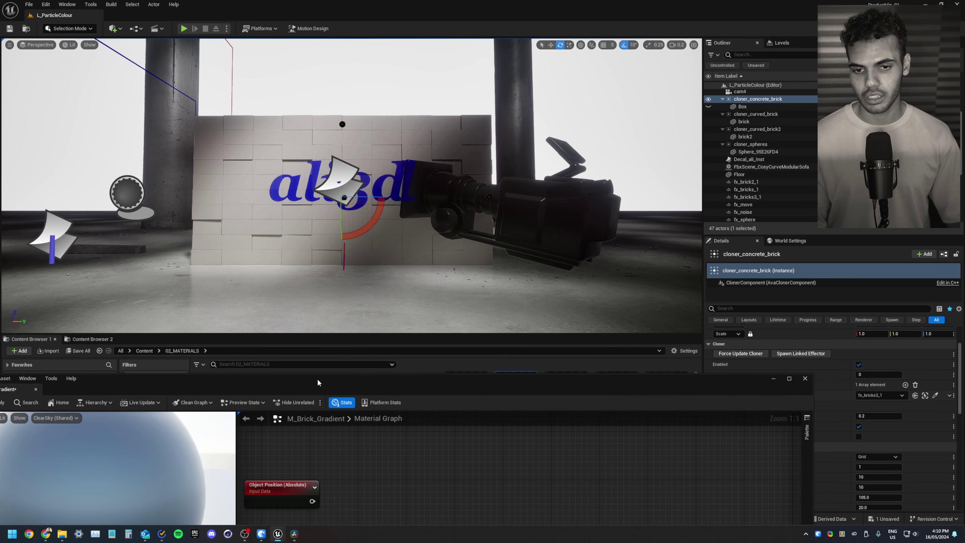
{"action": "right_click_drag", "start_coordinate": [348, 262], "coordinate": [8, 293]}
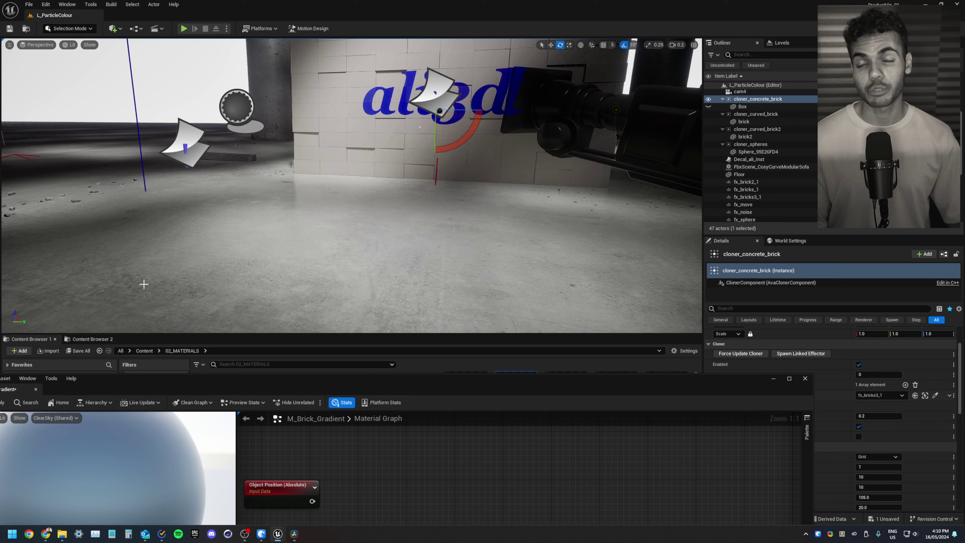
{"action": "double_click", "coordinate": [550, 383]}
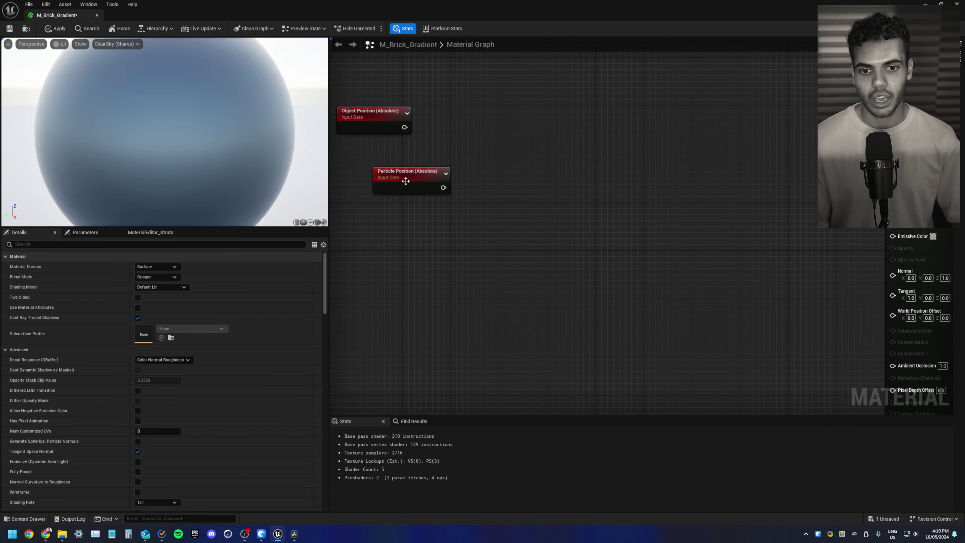
Step: Move the Object Position node well above the Particle Position node, out of the working area
{"action": "right_click_drag", "start_coordinate": [426, 120], "coordinate": [455, 210]}
{"action": "left_click_drag", "start_coordinate": [418, 200], "coordinate": [440, 78]}
{"action": "right_click_drag", "start_coordinate": [458, 268], "coordinate": [450, 199]}
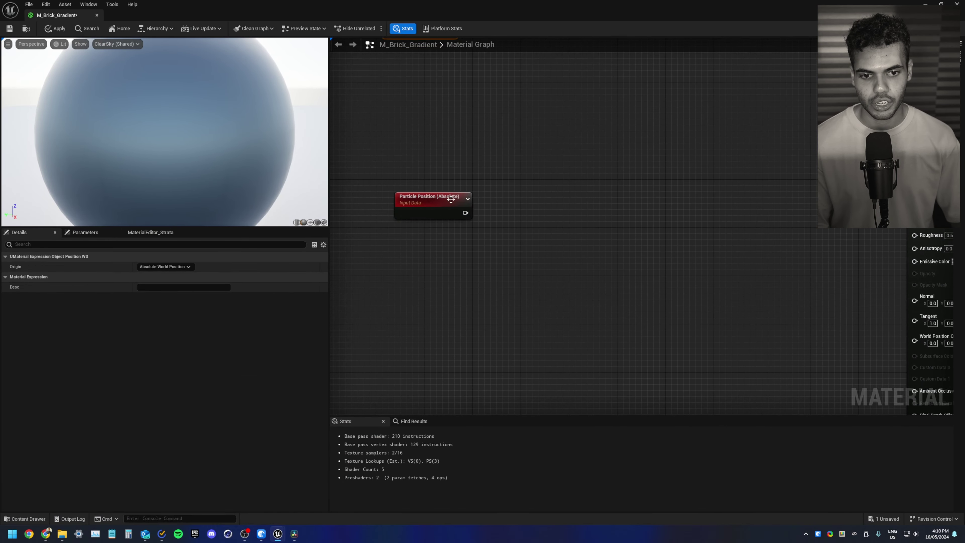
Step: Connect a ComponentMask node to the Particle Position output and restrict the mask to the B channel only
{"action": "left_click_drag", "start_coordinate": [450, 198], "coordinate": [532, 198]}
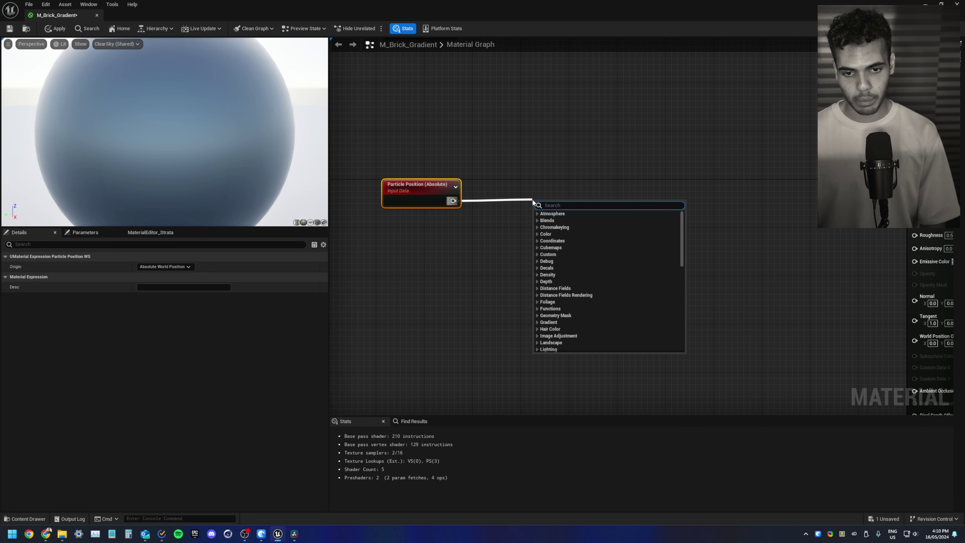
{"action": "type", "text": "compon"}
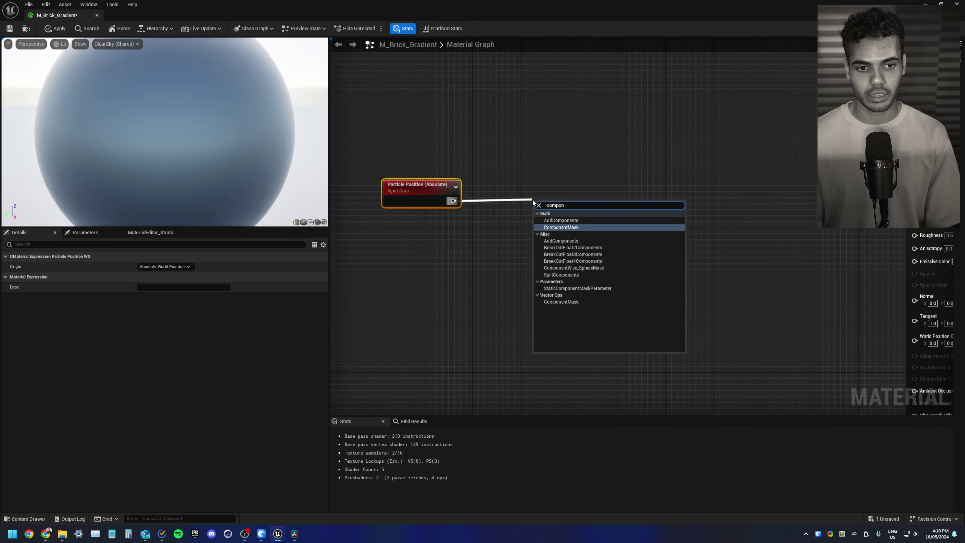
{"action": "key", "text": "Return"}
{"action": "left_click", "coordinate": [140, 287]}
{"action": "left_click", "coordinate": [140, 277]}
{"action": "left_click", "coordinate": [141, 267]}
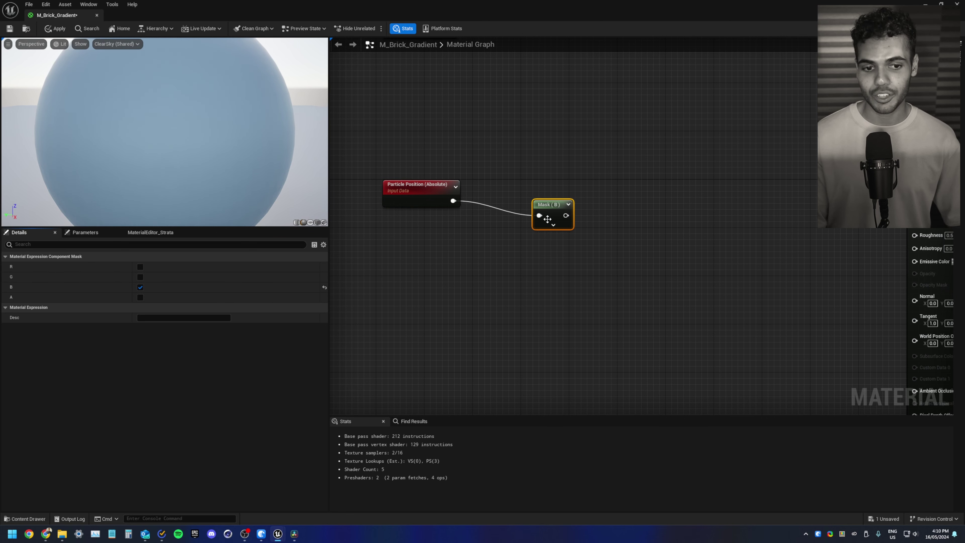
Step: Move the Mask (B) node closer to the Particle Position node, level with its output
{"action": "left_click_drag", "start_coordinate": [545, 225], "coordinate": [487, 211]}
{"action": "right_click_drag", "start_coordinate": [581, 233], "coordinate": [537, 230]}
{"action": "left_click_drag", "start_coordinate": [467, 199], "coordinate": [523, 196]}
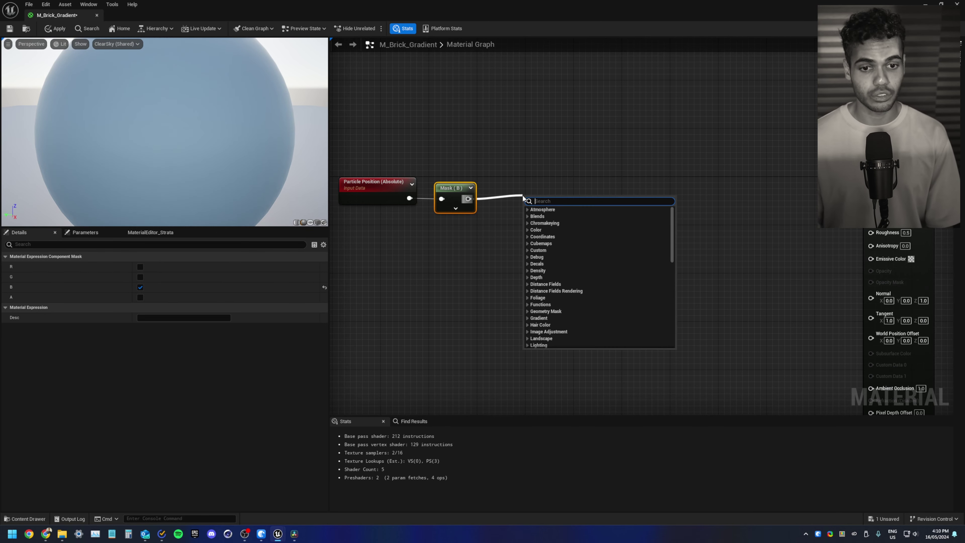
{"action": "type", "text": "subst"}
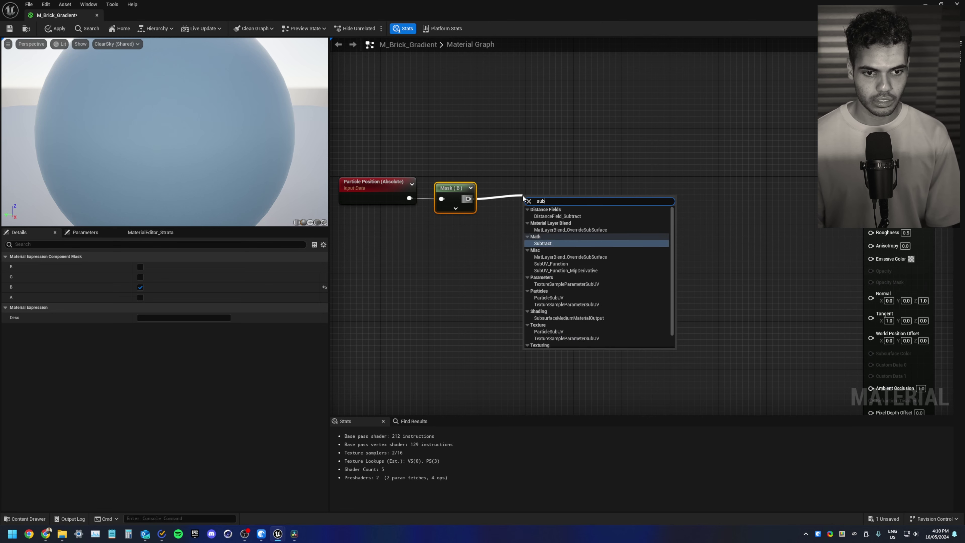
{"action": "key", "text": "Escape"}
Step: Add an Add node after the Mask (B) node and connect the mask output to its A input
{"action": "left_click", "coordinate": [530, 196]}
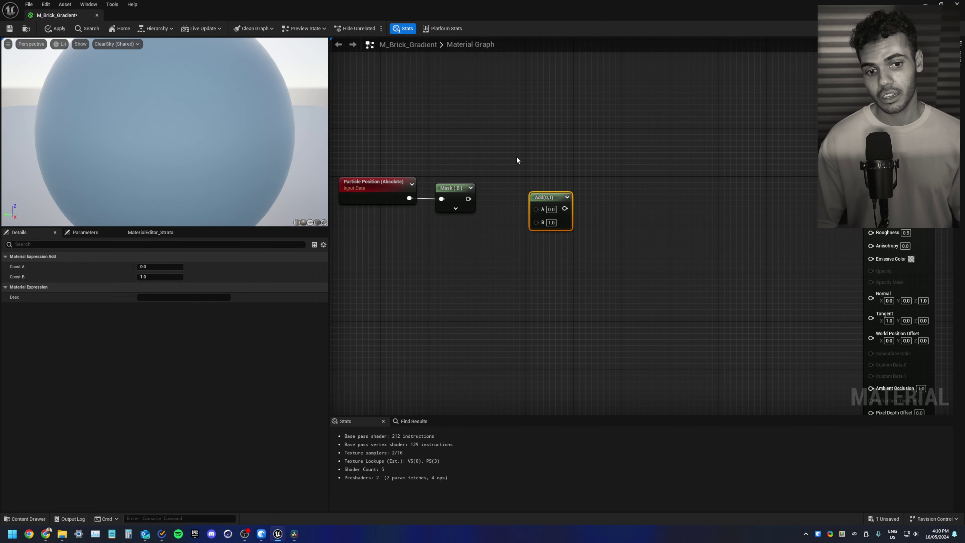
{"action": "right_click", "coordinate": [517, 157]}
{"action": "type", "text": "add"}
{"action": "left_click", "coordinate": [496, 137]}
{"action": "left_click_drag", "start_coordinate": [469, 198], "coordinate": [518, 189]}
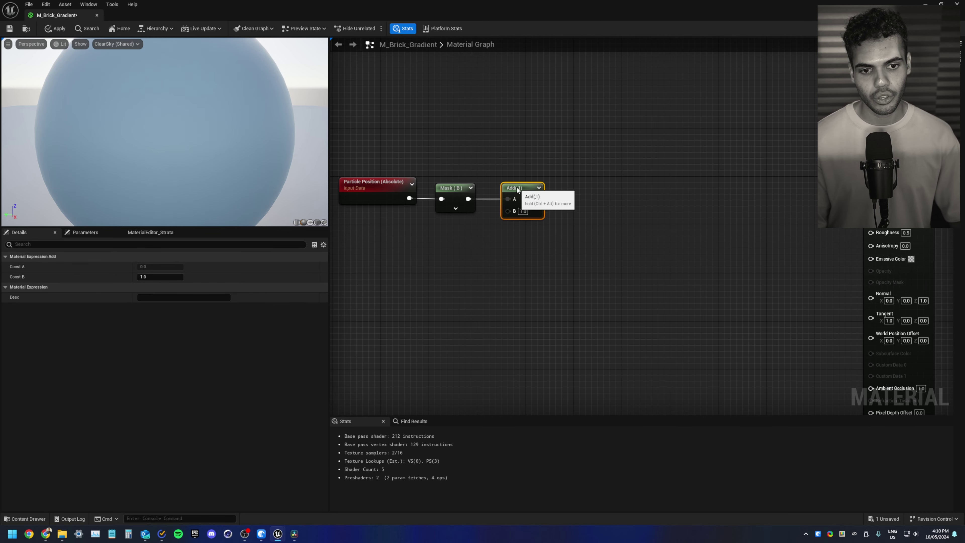
Step: Add a Divide node after the Add node and connect the Add output to its A input
{"action": "right_click_drag", "start_coordinate": [592, 185], "coordinate": [577, 198]}
{"action": "right_click", "coordinate": [577, 207]}
{"action": "type", "text": "divide"}
{"action": "key", "text": "Return"}
{"action": "left_click_drag", "start_coordinate": [485, 194], "coordinate": [520, 184]}
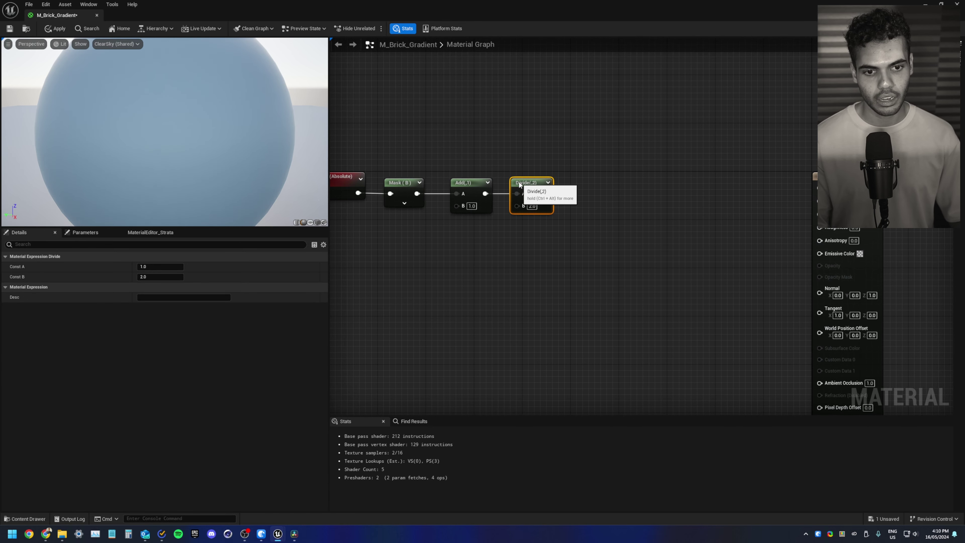
Step: Add a Power node fed by the Divide output and connect a Clamp node to the Power output
{"action": "right_click_drag", "start_coordinate": [607, 185], "coordinate": [573, 185]}
{"action": "right_click", "coordinate": [573, 185]}
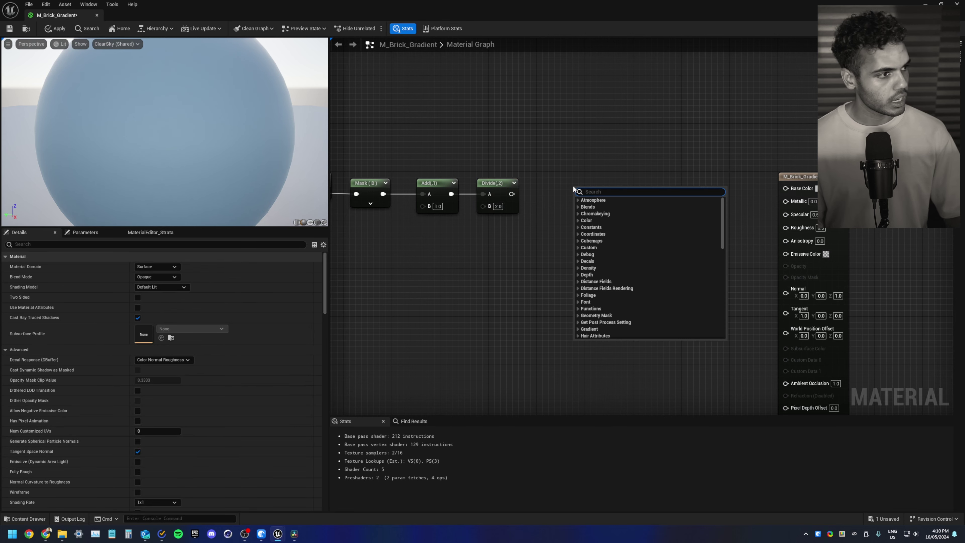
{"action": "type", "text": "power"}
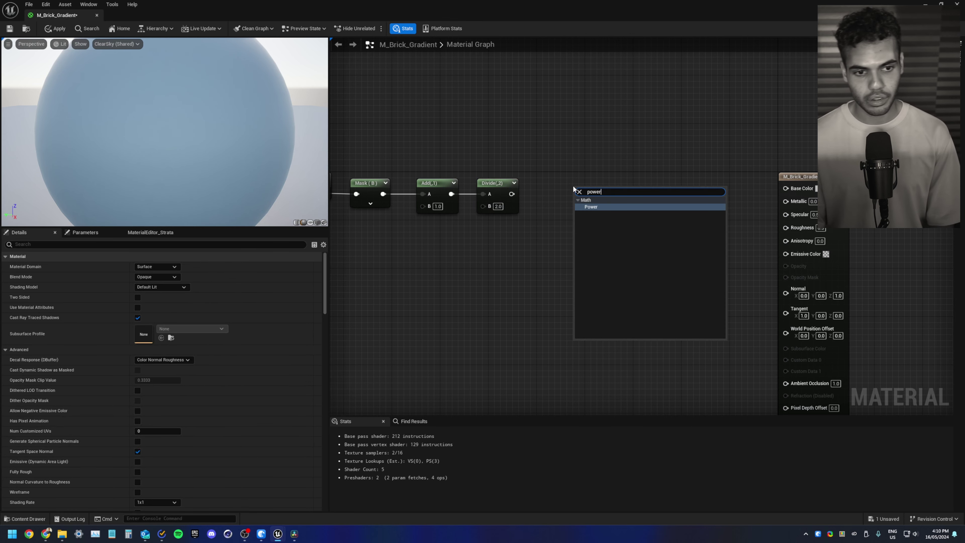
{"action": "key", "text": "Return"}
{"action": "left_click_drag", "start_coordinate": [511, 194], "coordinate": [624, 189]}
{"action": "left_click", "coordinate": [557, 154]}
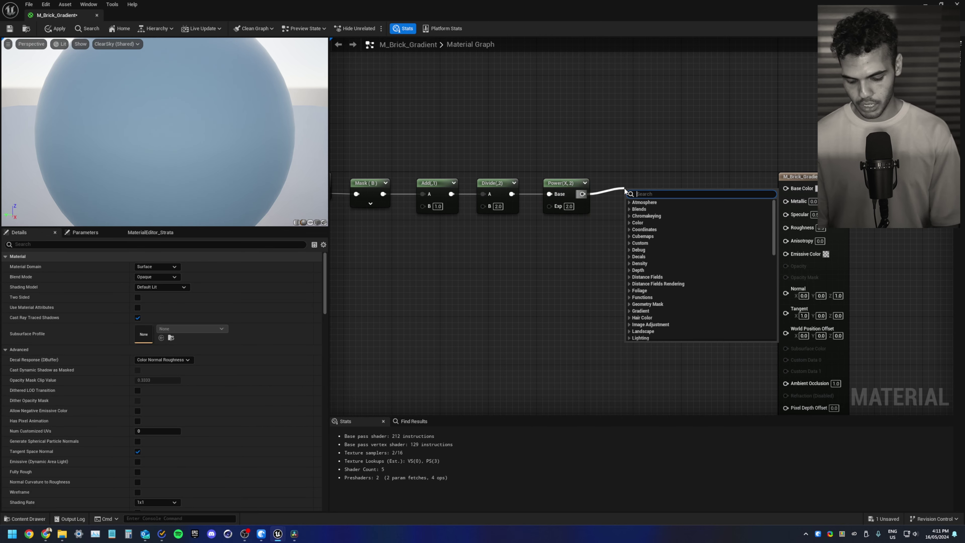
{"action": "type", "text": "clamp"}
{"action": "key", "text": "Return"}
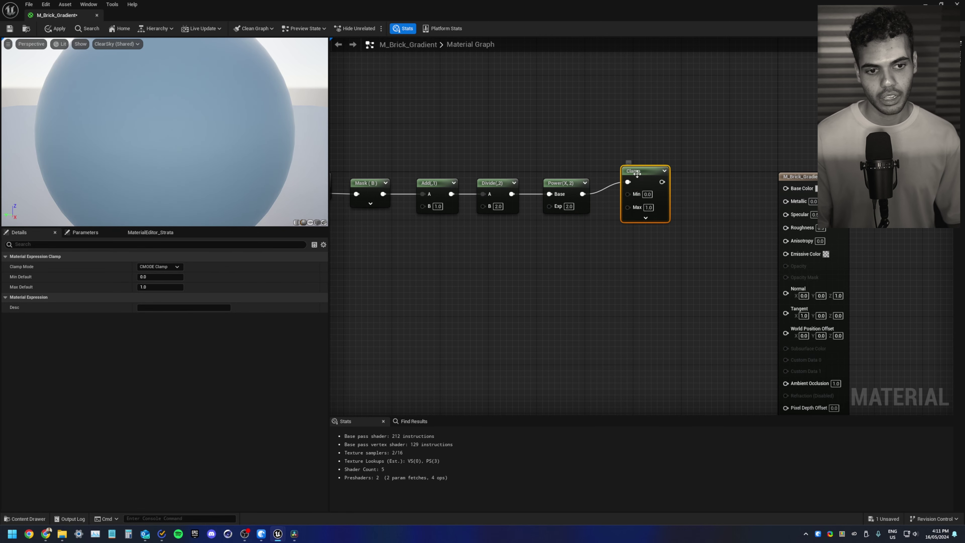
Step: Straighten the connections from Particle Position through Clamp and shift the whole chain away from the material output node
{"action": "scroll", "coordinate": [638, 151], "scroll_direction": "down", "scroll_amount": 4}
{"action": "left_click_drag", "start_coordinate": [717, 163], "coordinate": [381, 206]}
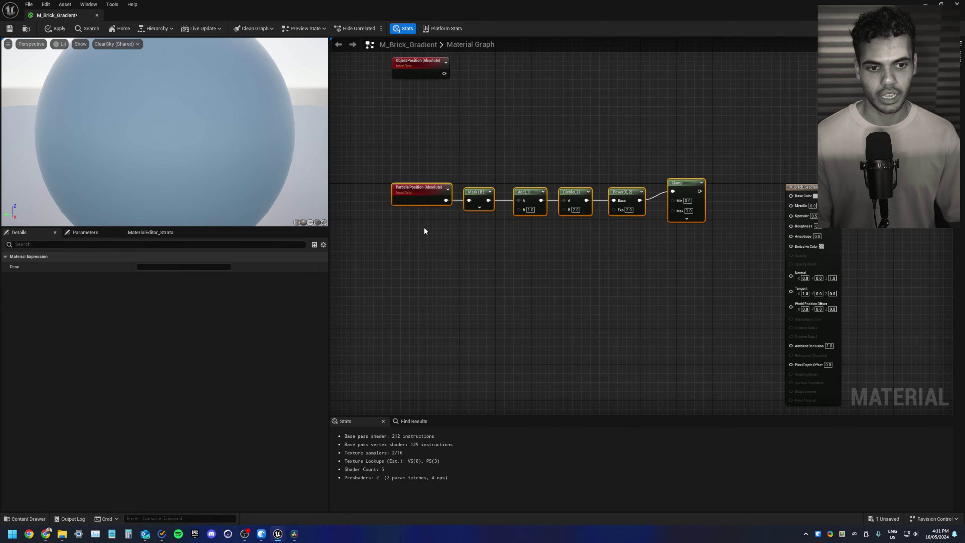
{"action": "key", "text": "q"}
{"action": "left_click_drag", "start_coordinate": [575, 192], "coordinate": [516, 192]}
{"action": "left_click", "coordinate": [491, 182]}
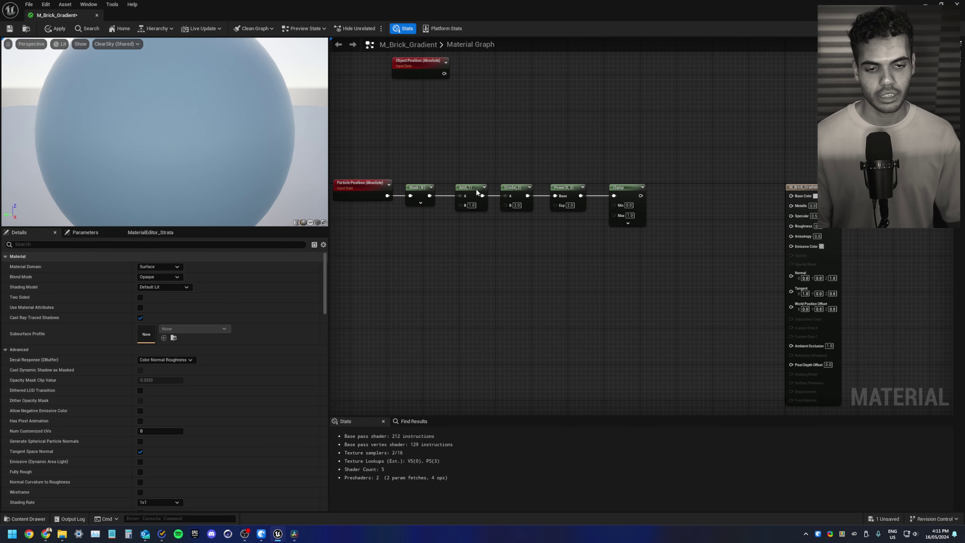
{"action": "right_click_drag", "start_coordinate": [456, 165], "coordinate": [533, 142]}
{"action": "scroll", "coordinate": [567, 196], "scroll_direction": "up", "scroll_amount": 2}
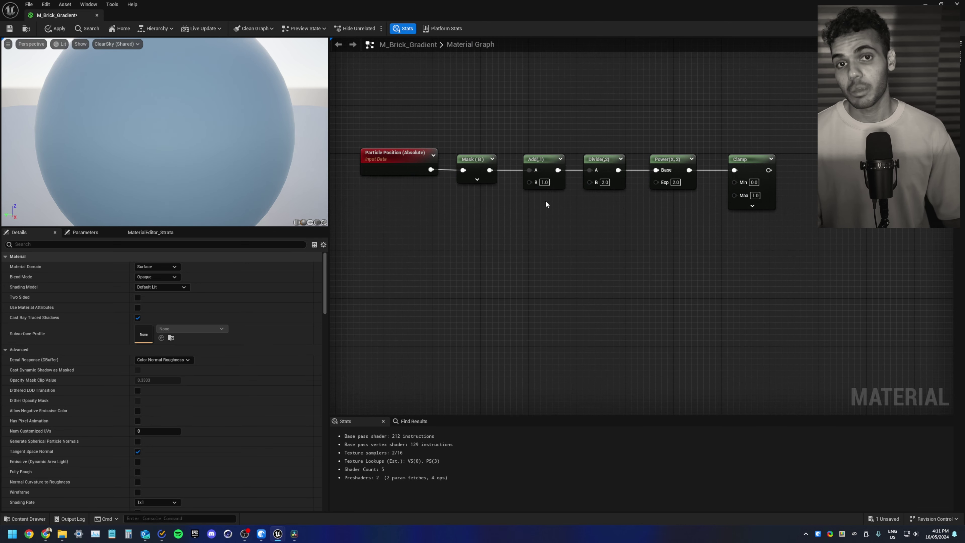
Step: Place the MF_GradientLocal function from the MaterialFunctions folder beneath the node chain and maximize the material editor again
{"action": "left_click_drag", "start_coordinate": [407, 15], "coordinate": [501, 43]}
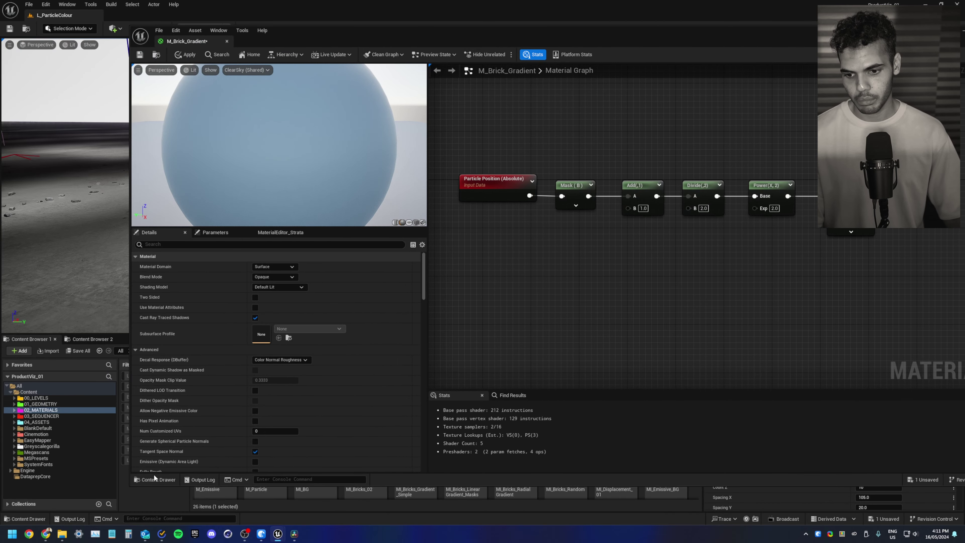
{"action": "left_click_drag", "start_coordinate": [130, 483], "coordinate": [270, 369]}
{"action": "double_click", "coordinate": [265, 395]}
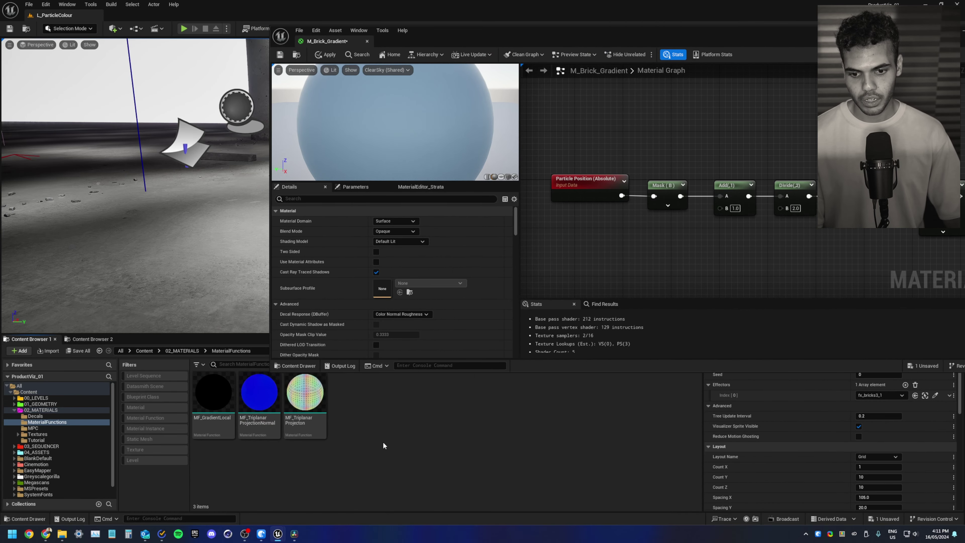
{"action": "left_click_drag", "start_coordinate": [225, 419], "coordinate": [601, 247]}
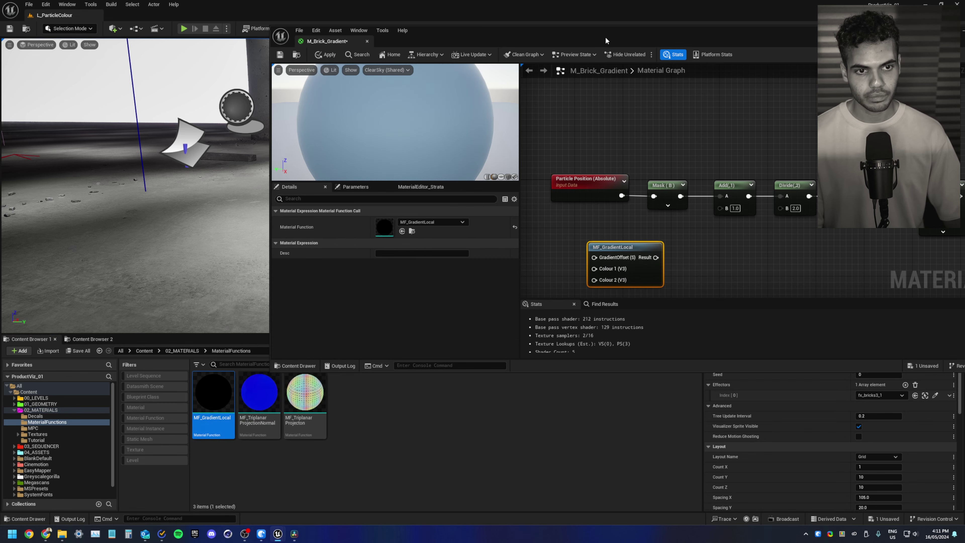
{"action": "double_click", "coordinate": [608, 39]}
Step: Examine the node network inside MF_GradientLocal, and delete its function node from the M_Brick_Gradient graph
{"action": "double_click", "coordinate": [465, 248]}
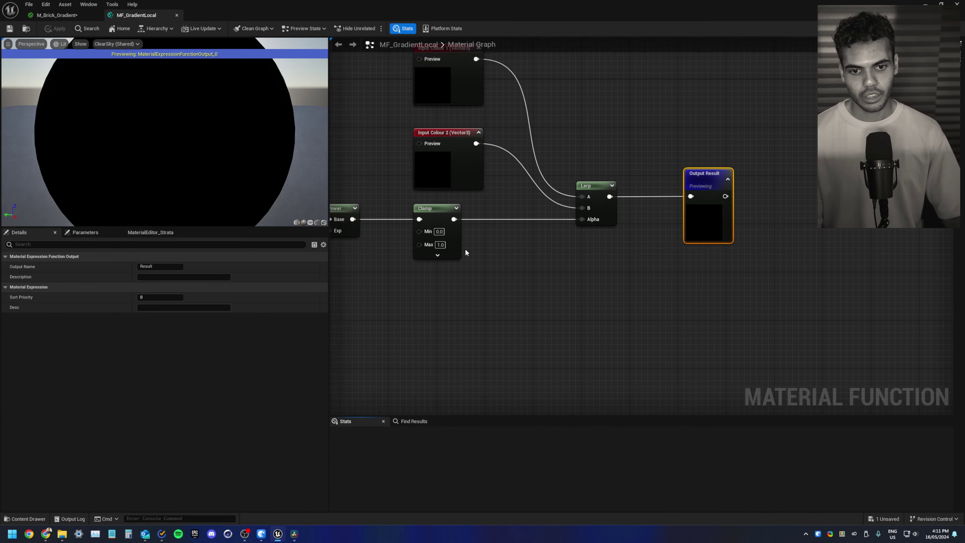
{"action": "scroll", "coordinate": [608, 281], "scroll_direction": "up", "scroll_amount": 3}
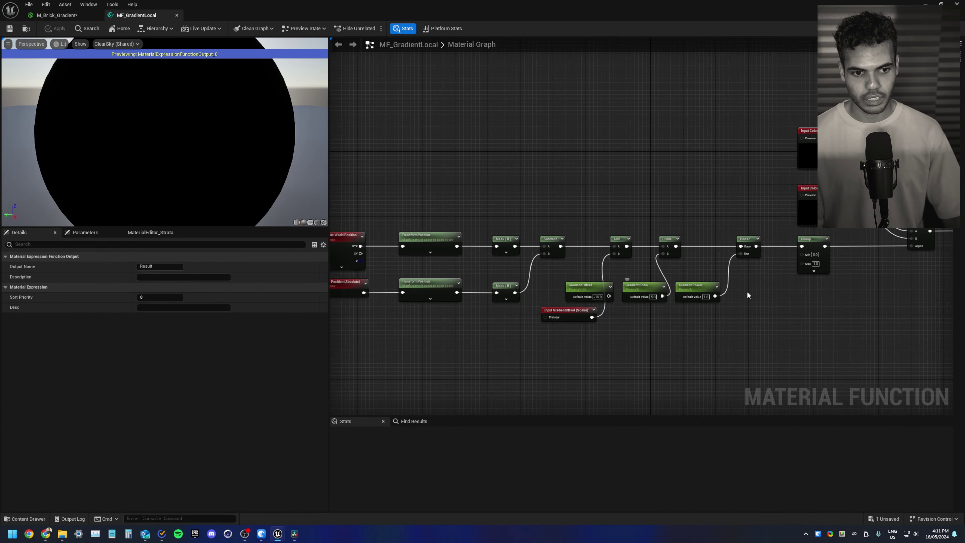
{"action": "left_click_drag", "start_coordinate": [566, 296], "coordinate": [711, 365]}
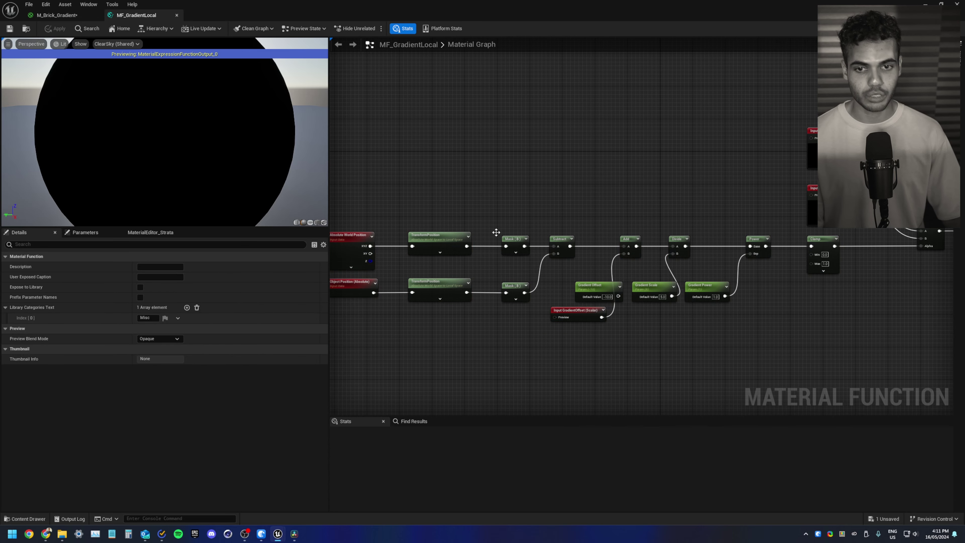
{"action": "left_click", "coordinate": [57, 15]}
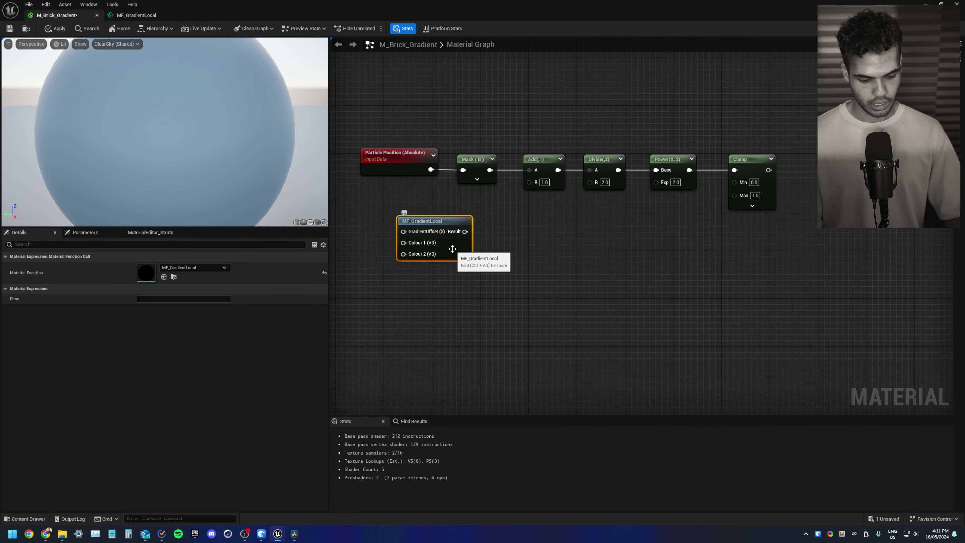
{"action": "key", "text": "Delete"}
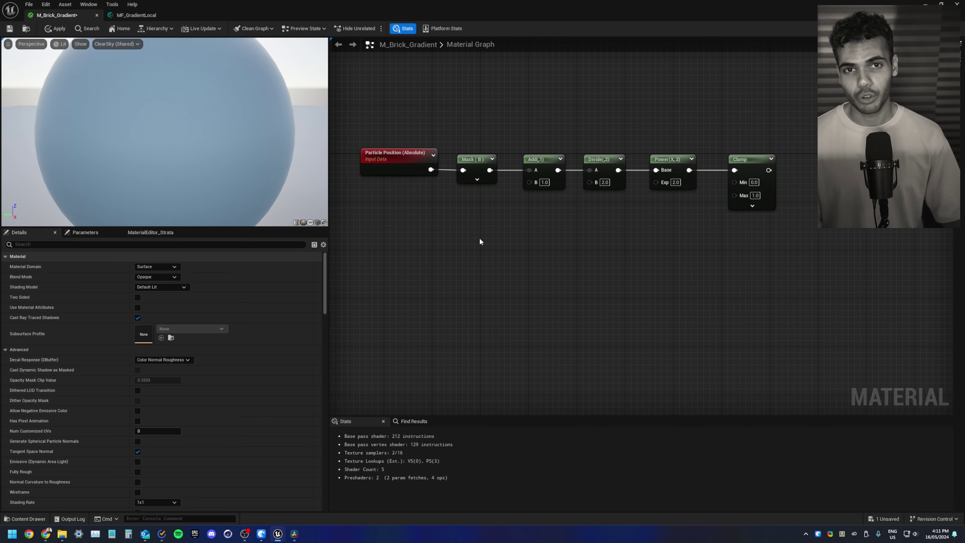
Step: Add a scalar parameter node beneath the Add node
{"action": "right_click", "coordinate": [515, 214]}
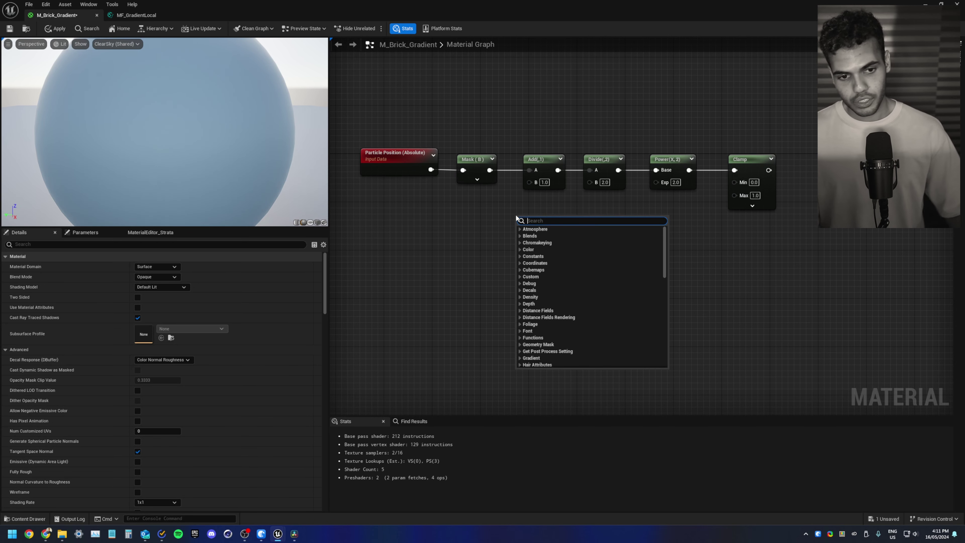
{"action": "left_click", "coordinate": [511, 212]}
{"action": "left_click", "coordinate": [504, 216]}
Step: Place Constant nodes around the scalar parameter for comparison and delete them again
{"action": "left_click", "coordinate": [510, 264]}
{"action": "left_click", "coordinate": [509, 269]}
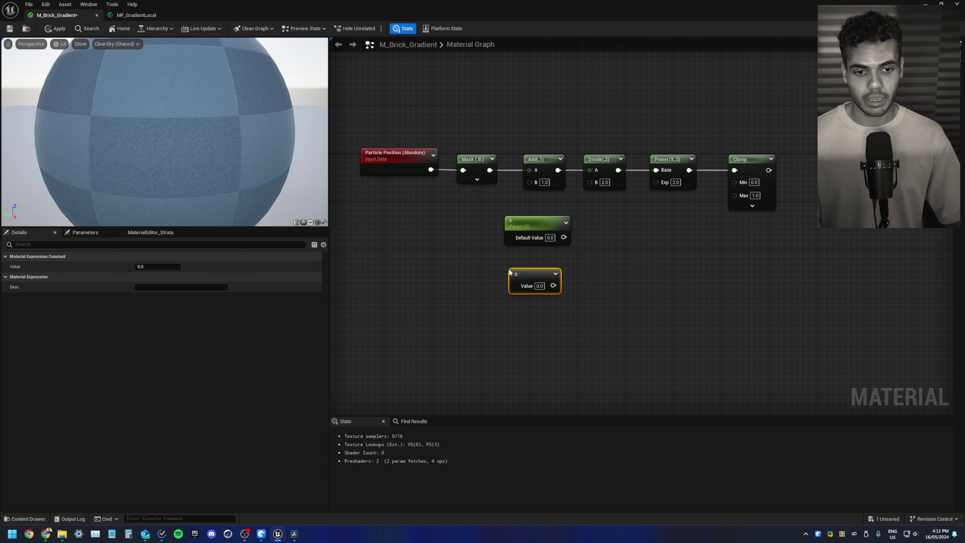
{"action": "right_click", "coordinate": [524, 276]}
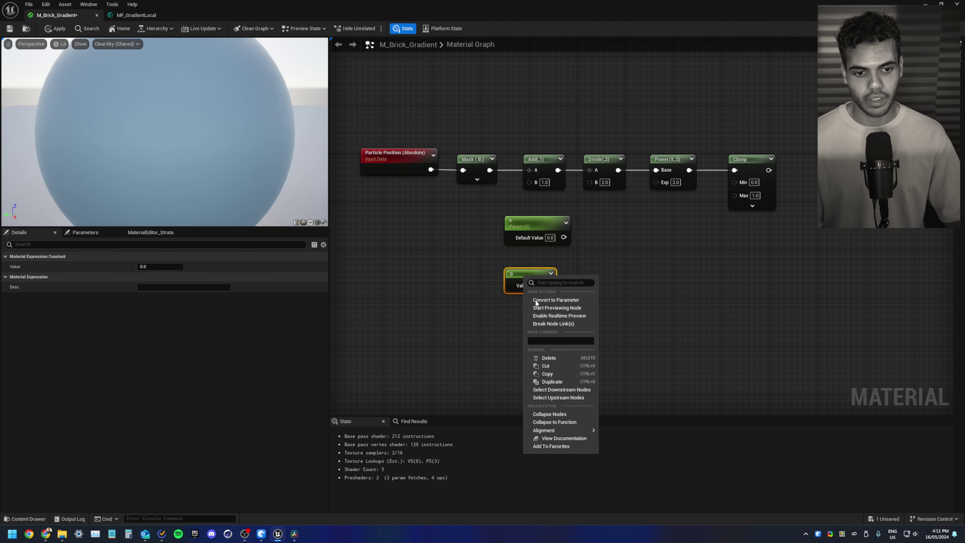
{"action": "left_click", "coordinate": [629, 263]}
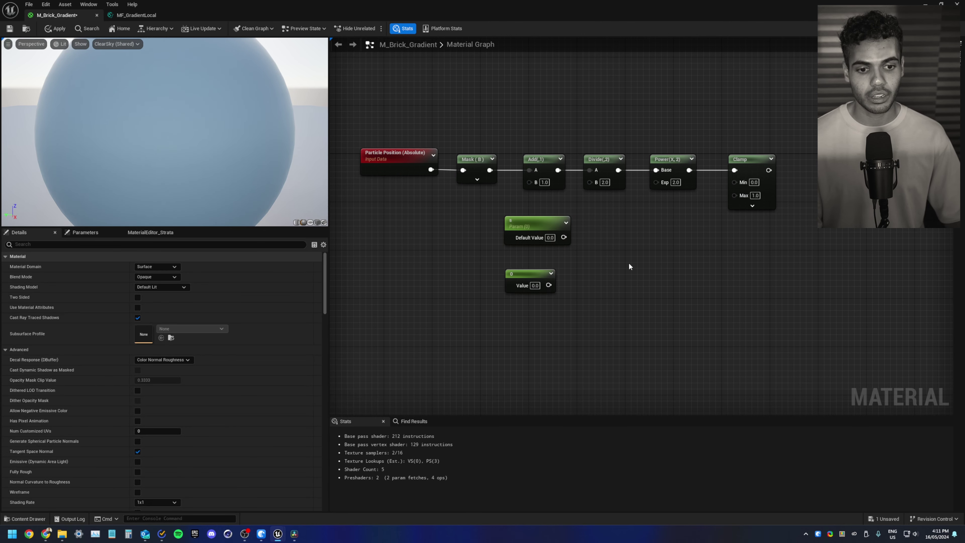
{"action": "right_click", "coordinate": [629, 262]}
{"action": "type", "text": "cons"}
{"action": "key", "text": "Return"}
{"action": "left_click_drag", "start_coordinate": [703, 338], "coordinate": [441, 240]}
{"action": "key", "text": "Delete"}
Step: Rename the scalar parameter to Gradient Offset and connect it to the B input of the Add node
{"action": "double_click", "coordinate": [461, 225]}
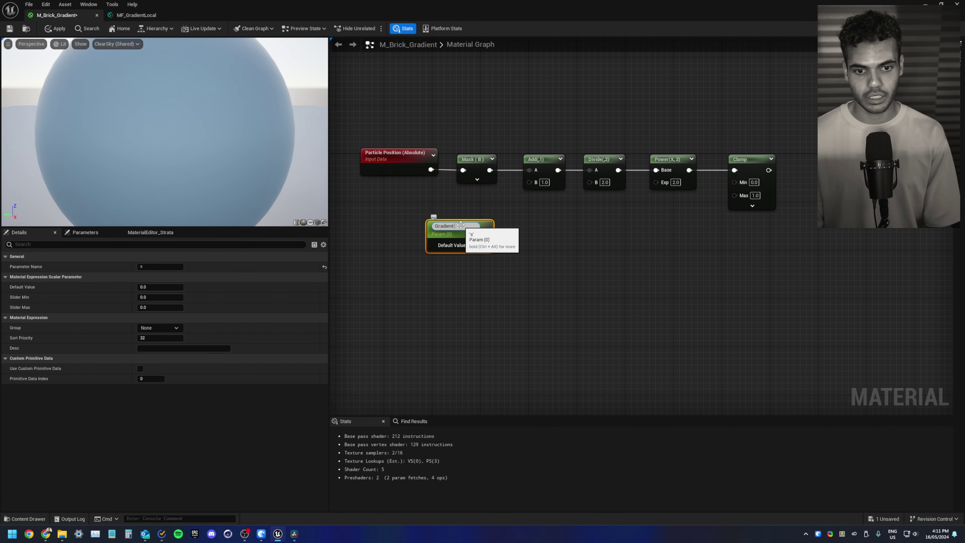
{"action": "type", "text": "Gradient Offset"}
{"action": "key", "text": "Return"}
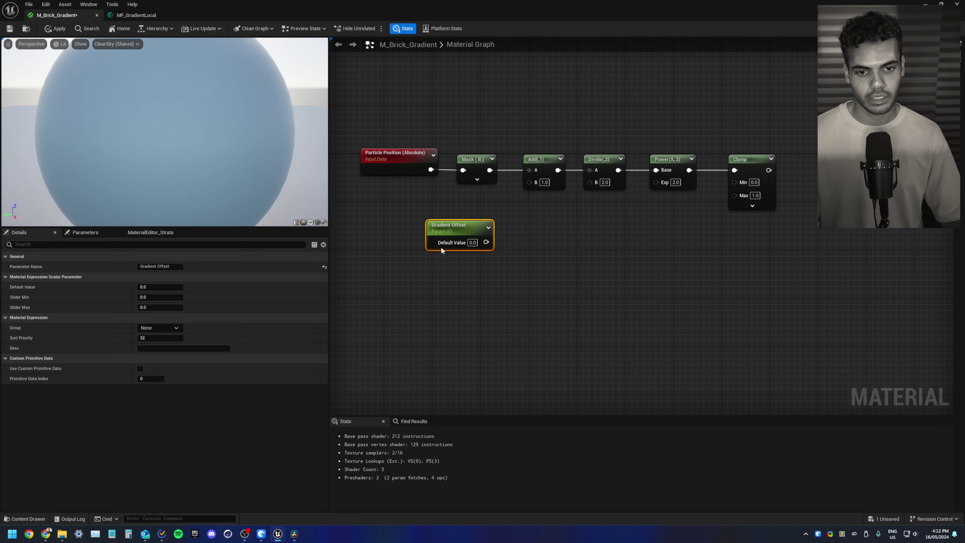
{"action": "left_click_drag", "start_coordinate": [487, 242], "coordinate": [530, 189]}
{"action": "left_click", "coordinate": [545, 233]}
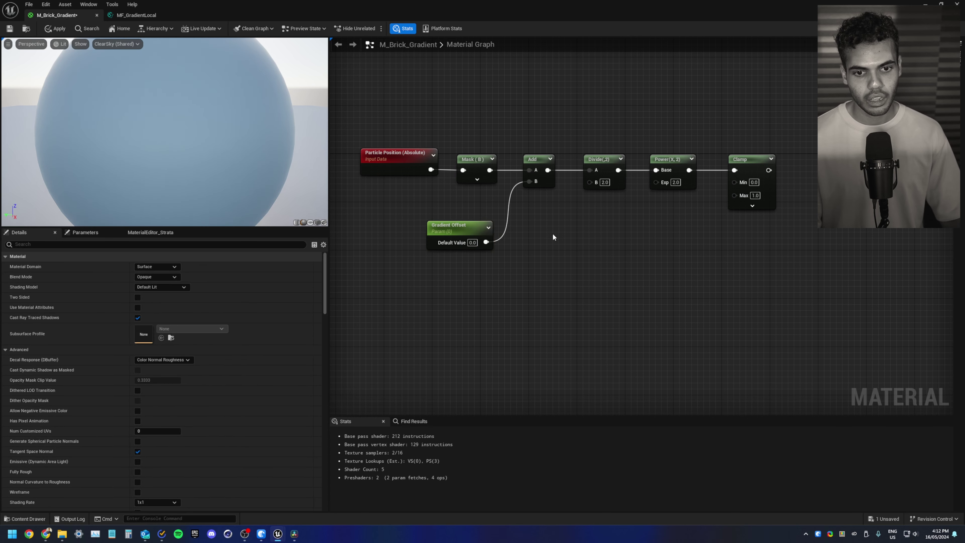
Step: Create a scalar parameter named Gradient Scale and connect it to the B input of the Divide node
{"action": "left_click", "coordinate": [554, 228]}
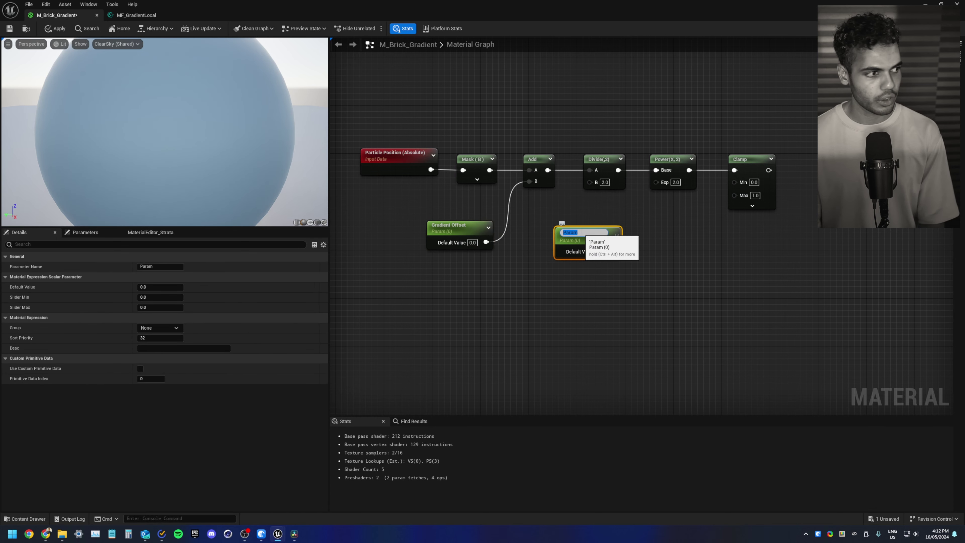
{"action": "type", "text": "Gradient Scale"}
{"action": "key", "text": "Return"}
{"action": "left_click_drag", "start_coordinate": [581, 232], "coordinate": [591, 182]}
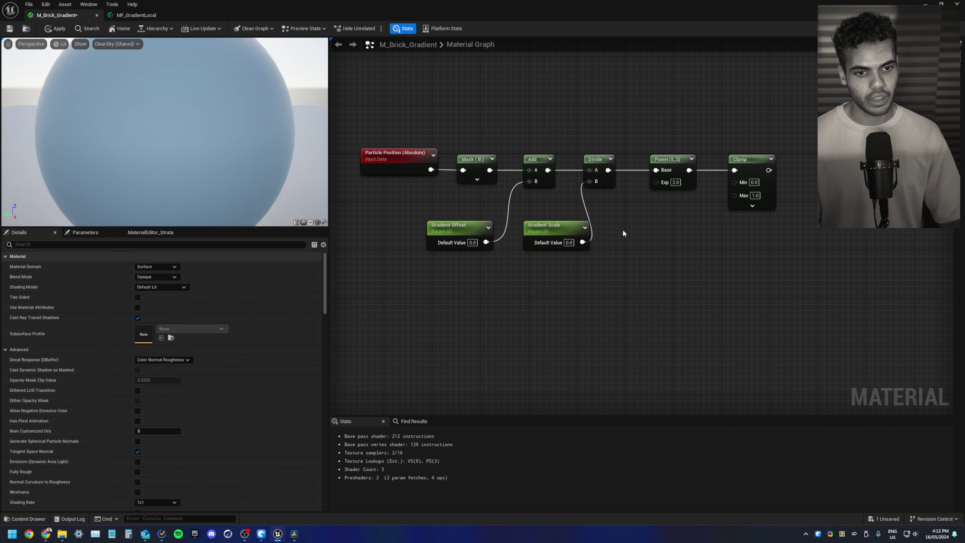
Step: Create a scalar parameter named Gradient Power and connect it to the Exp input of the Power node
{"action": "left_click", "coordinate": [623, 229]}
{"action": "type", "text": "Gradient Power"}
{"action": "key", "text": "Return"}
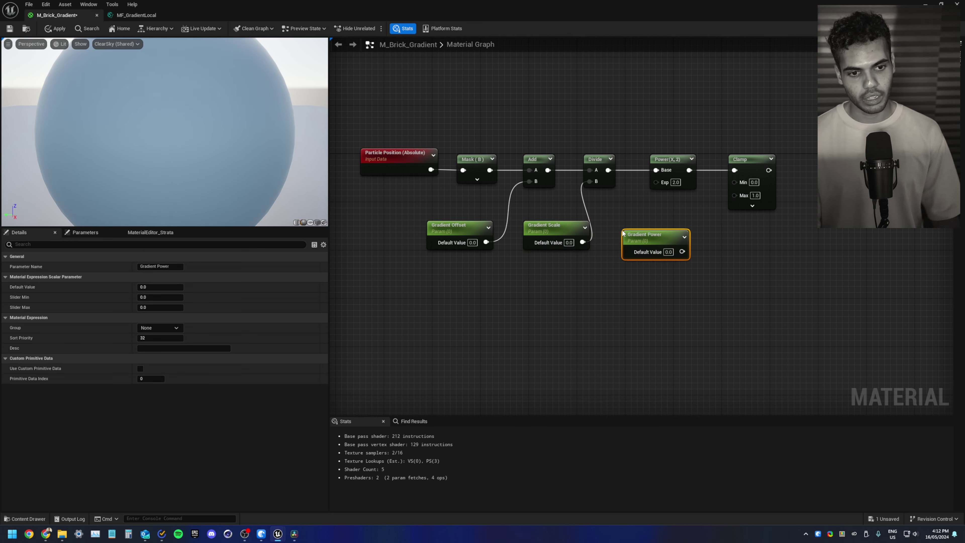
{"action": "left_click_drag", "start_coordinate": [644, 233], "coordinate": [659, 181]}
Step: Move the Gradient Offset, Gradient Scale and Gradient Power parameters together slightly left and up beneath the chain
{"action": "left_click_drag", "start_coordinate": [664, 267], "coordinate": [504, 245]}
{"action": "left_click", "coordinate": [477, 236], "text": "shift"}
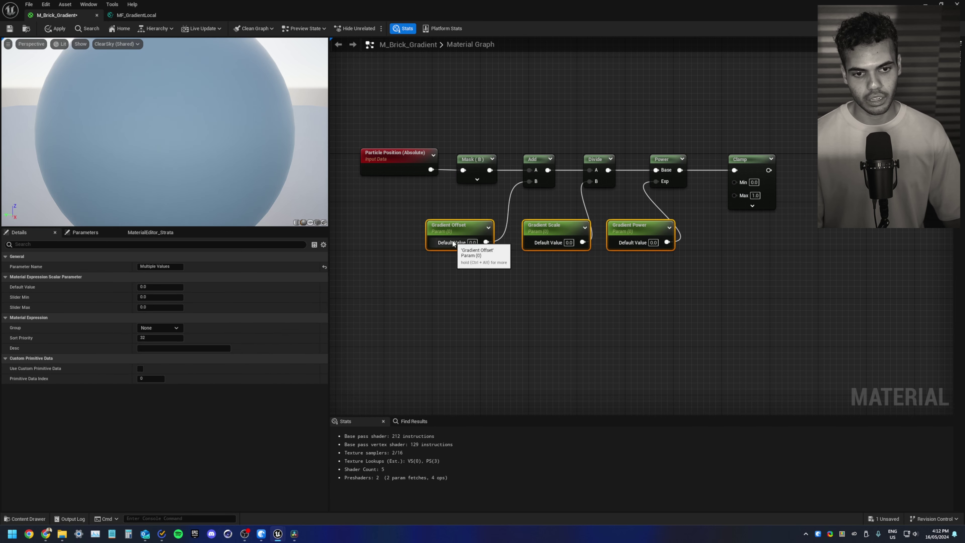
{"action": "left_click_drag", "start_coordinate": [651, 228], "coordinate": [615, 222]}
{"action": "left_click", "coordinate": [653, 248]}
{"action": "right_click_drag", "start_coordinate": [687, 274], "coordinate": [571, 295]}
Step: Add a vector parameter in the empty area above the node chain and duplicate it directly beneath
{"action": "right_click_drag", "start_coordinate": [633, 128], "coordinate": [726, 250]}
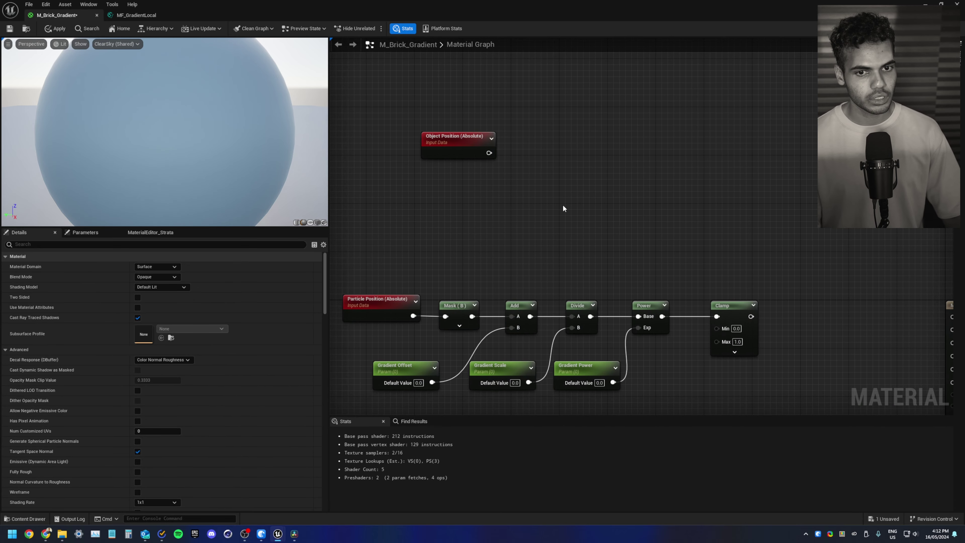
{"action": "right_click", "coordinate": [632, 177]}
{"action": "left_click", "coordinate": [605, 159]}
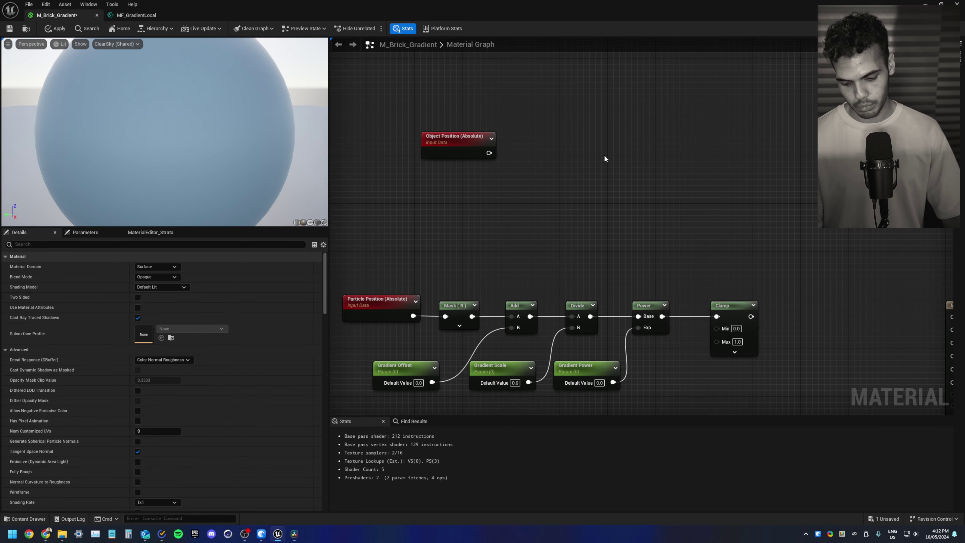
{"action": "left_click", "coordinate": [605, 159]}
{"action": "left_click_drag", "start_coordinate": [627, 190], "coordinate": [620, 119]}
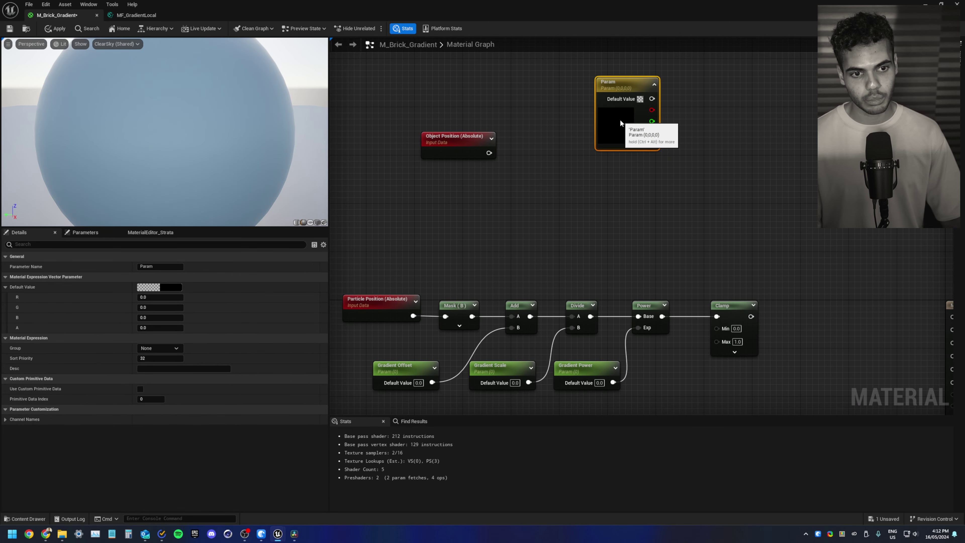
{"action": "key", "text": "ctrl+d"}
{"action": "right_click", "coordinate": [705, 100]}
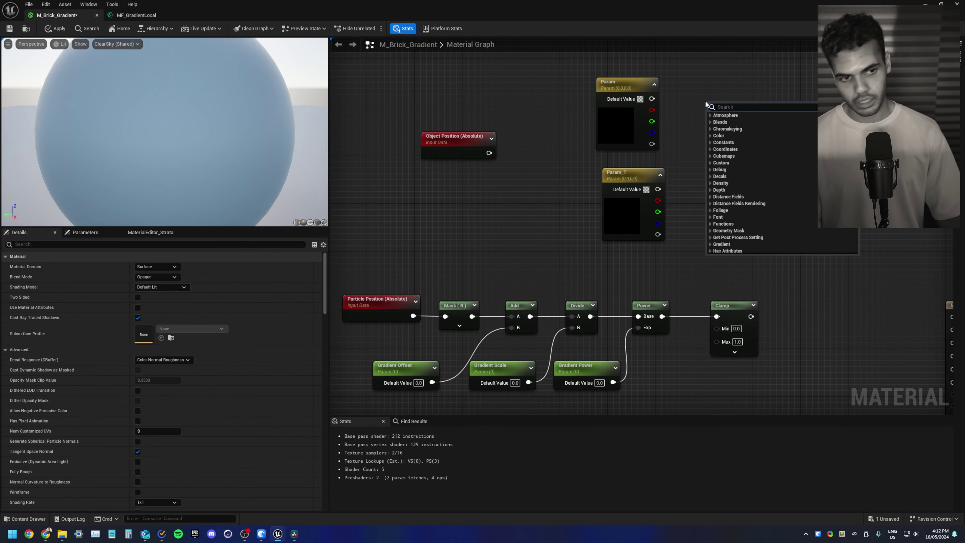
{"action": "type", "text": "const"}
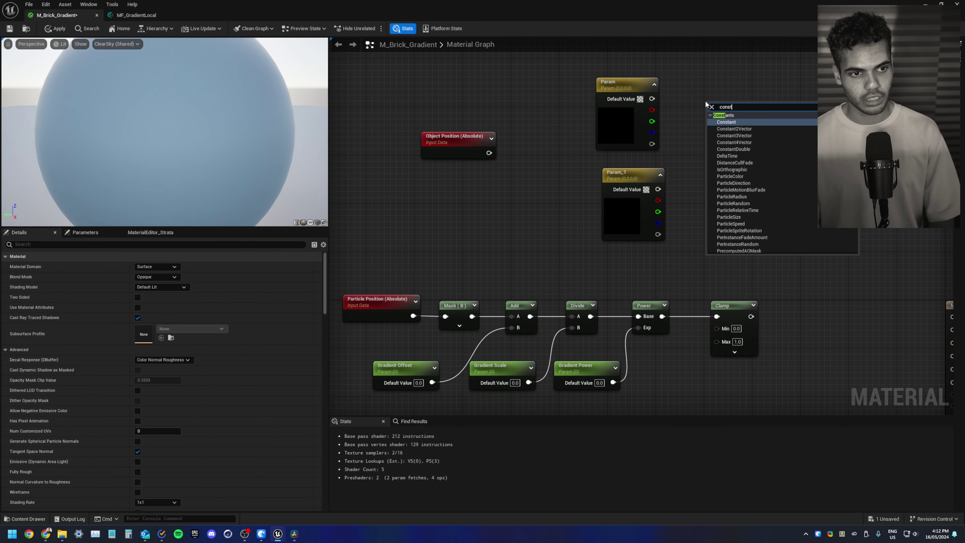
{"action": "key", "text": "Down"}
{"action": "key", "text": "Down"}
{"action": "key", "text": "Down"}
{"action": "key", "text": "Return"}
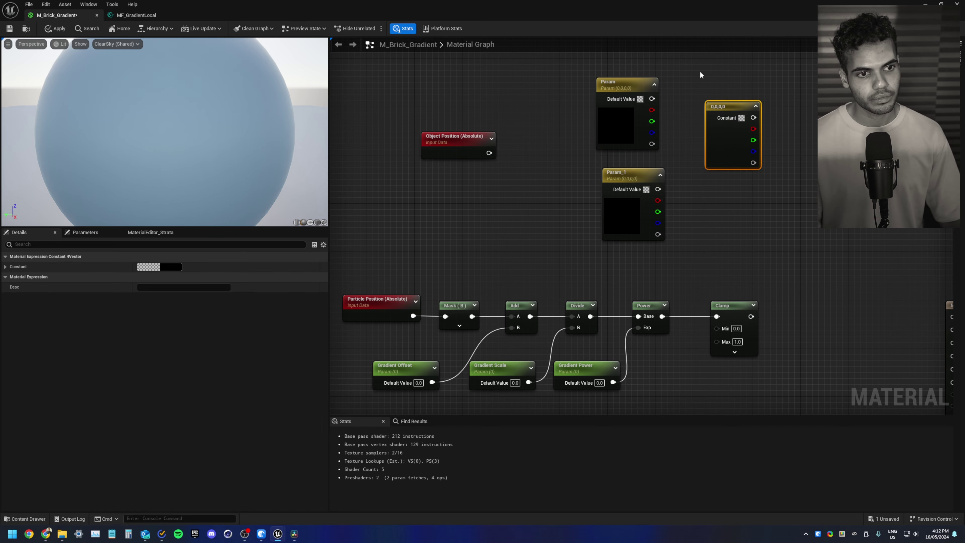
{"action": "right_click", "coordinate": [711, 120]}
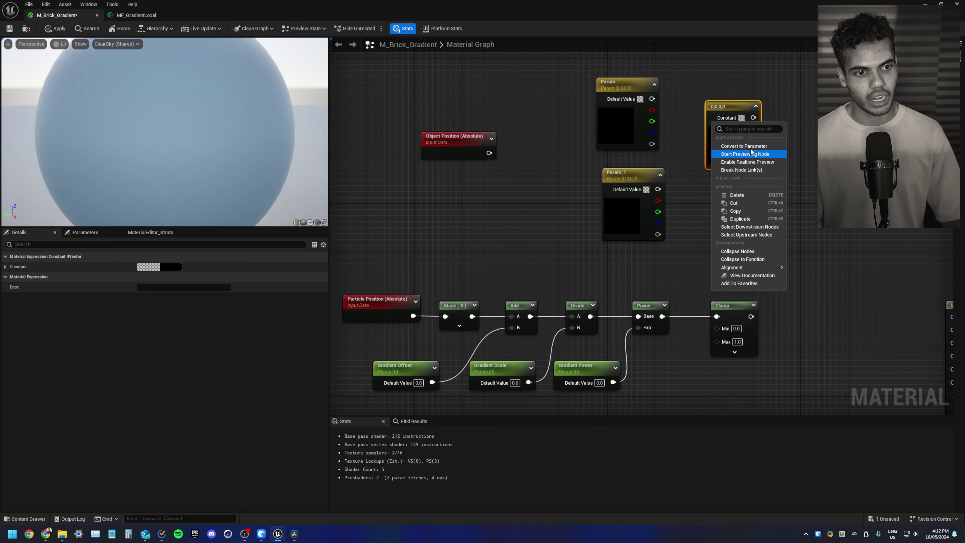
{"action": "key", "text": "Escape"}
{"action": "key", "text": "Delete"}
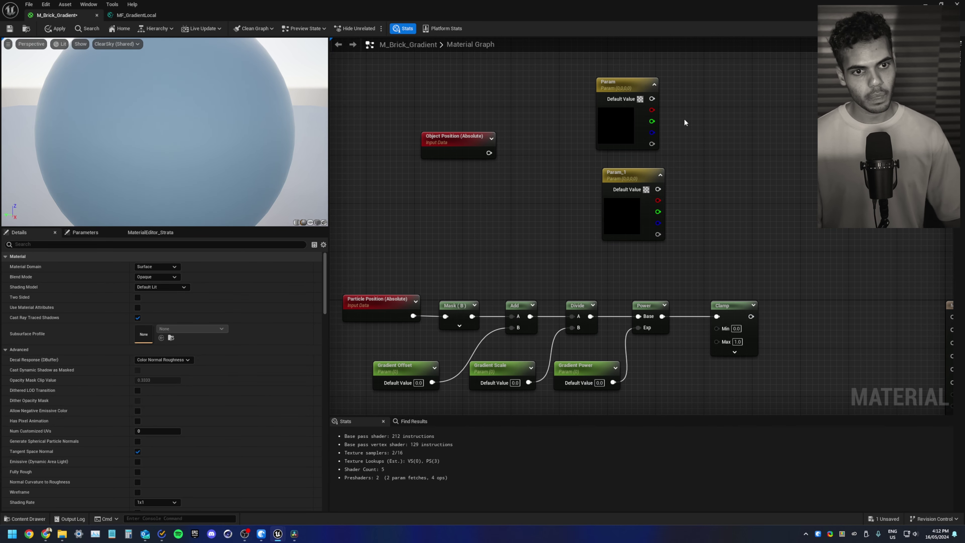
Step: Rename the two vector parameters as Colour 1 and Colour 2
{"action": "left_click", "coordinate": [626, 139]}
{"action": "key", "text": "F2"}
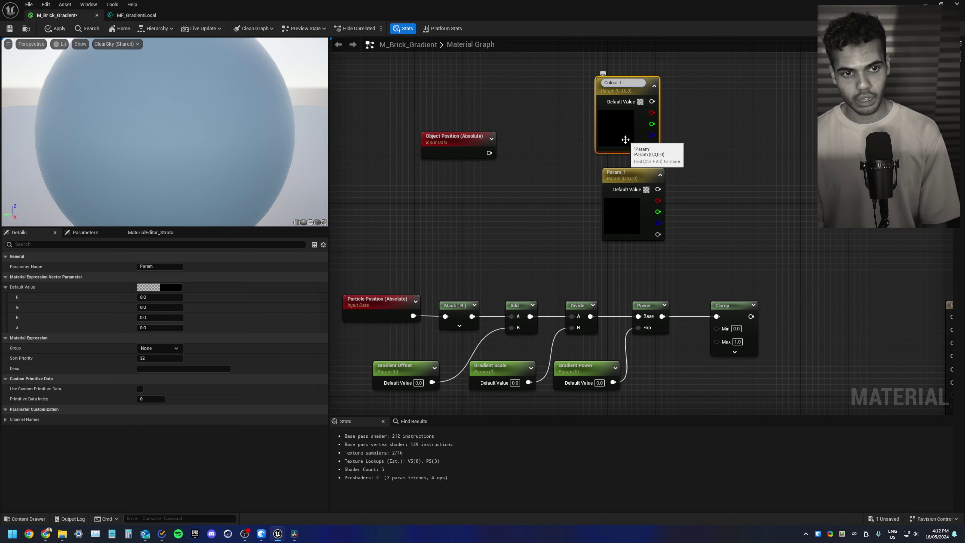
{"action": "key", "text": "Return"}
{"action": "left_click", "coordinate": [629, 229]}
{"action": "key", "text": "F2"}
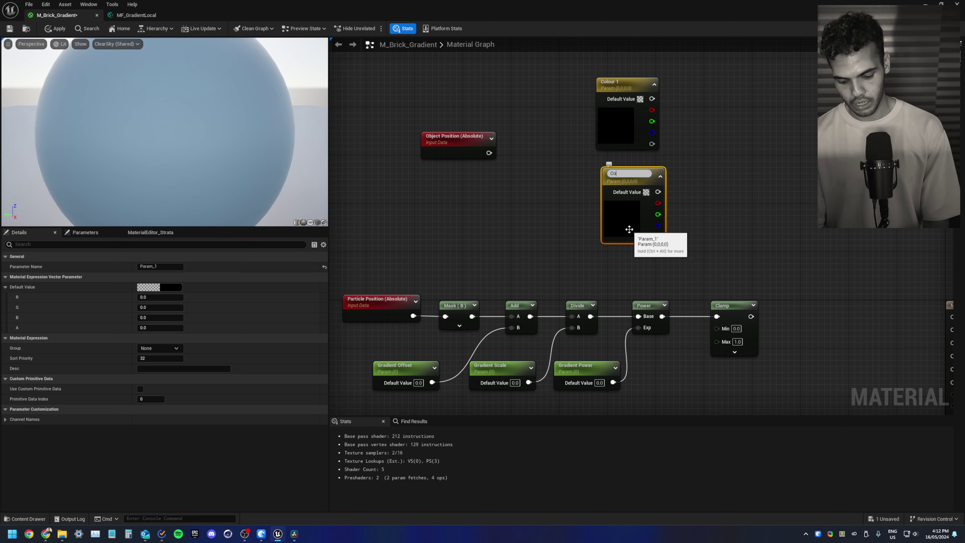
{"action": "type", "text": "Colour 2"}
{"action": "key", "text": "Return"}
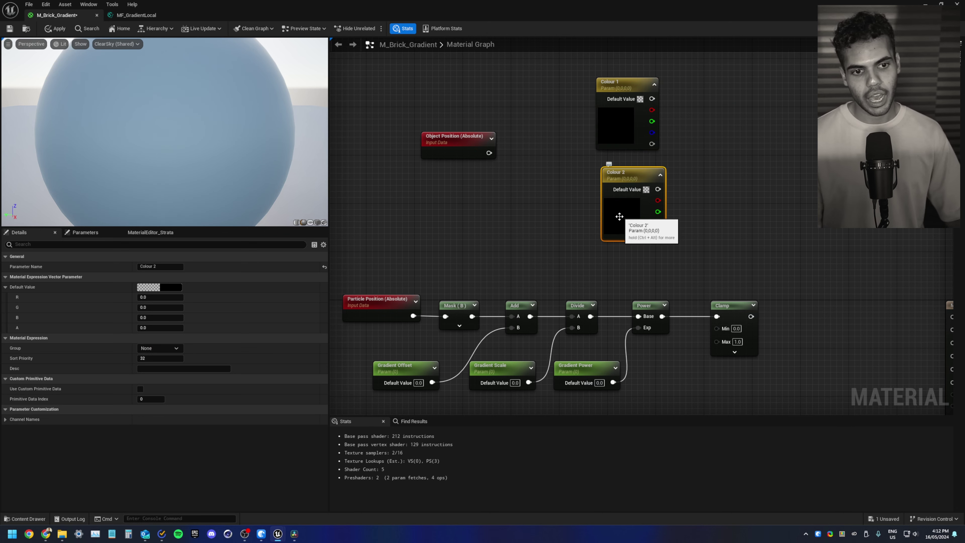
{"action": "left_click", "coordinate": [625, 126]}
{"action": "left_click", "coordinate": [716, 139]}
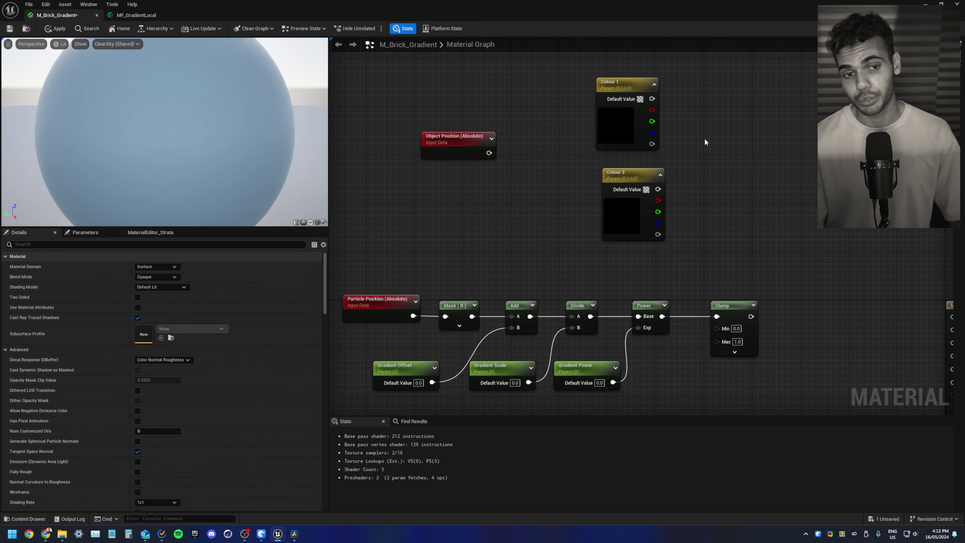
Step: Set the default colour of Colour 2 to white, with R, G and B at 1.0
{"action": "double_click", "coordinate": [622, 208]}
{"action": "left_click_drag", "start_coordinate": [730, 266], "coordinate": [730, 237]}
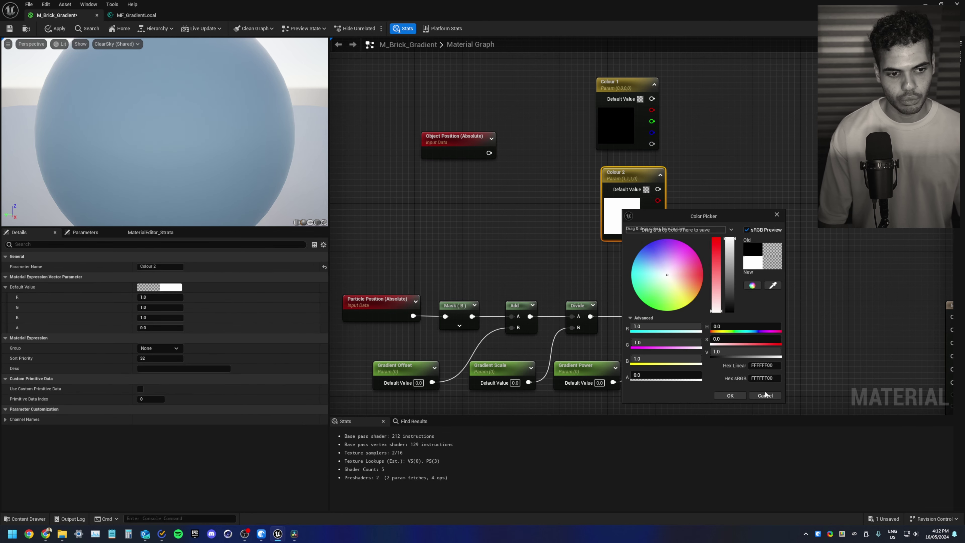
{"action": "left_click", "coordinate": [730, 395]}
{"action": "left_click", "coordinate": [729, 222]}
Step: Add a Linear Interpolate (Lerp) node between the Clamp node and the material output
{"action": "right_click_drag", "start_coordinate": [729, 222], "coordinate": [694, 193]}
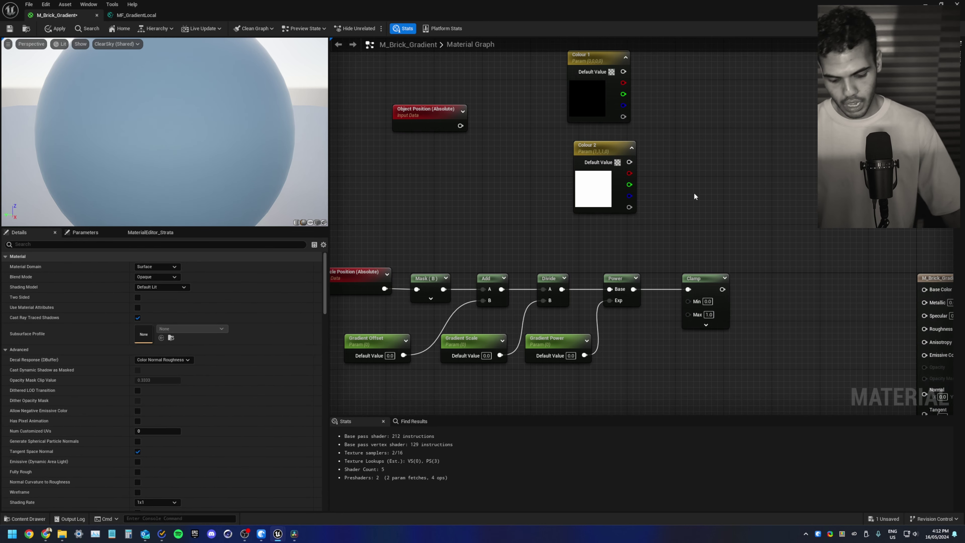
{"action": "left_click", "coordinate": [777, 236]}
{"action": "mouse_move", "coordinate": [795, 239]}
{"action": "left_mouse_down"}
{"action": "mouse_move", "coordinate": [790, 222]}
{"action": "mouse_move", "coordinate": [798, 231]}
{"action": "left_mouse_up"}
{"action": "right_click", "coordinate": [767, 192]}
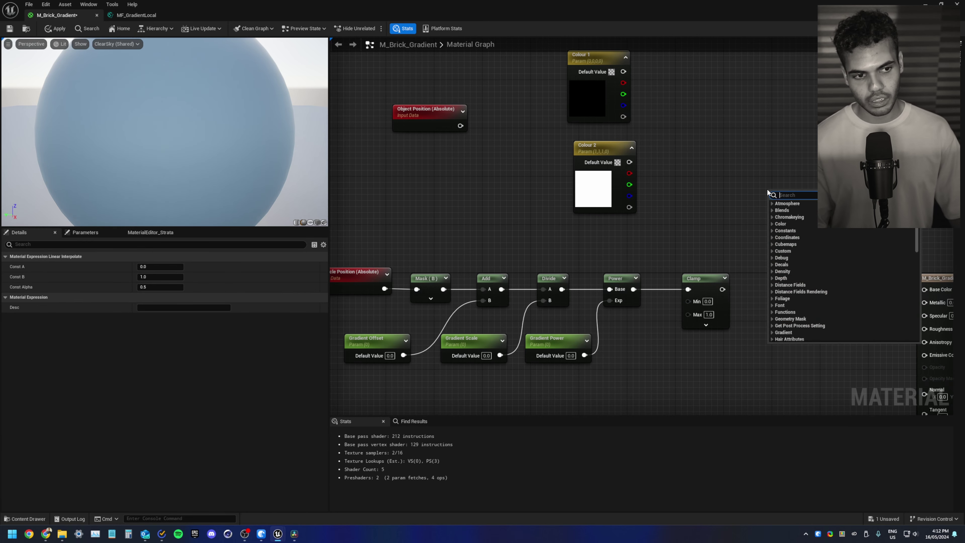
{"action": "type", "text": "linearint"}
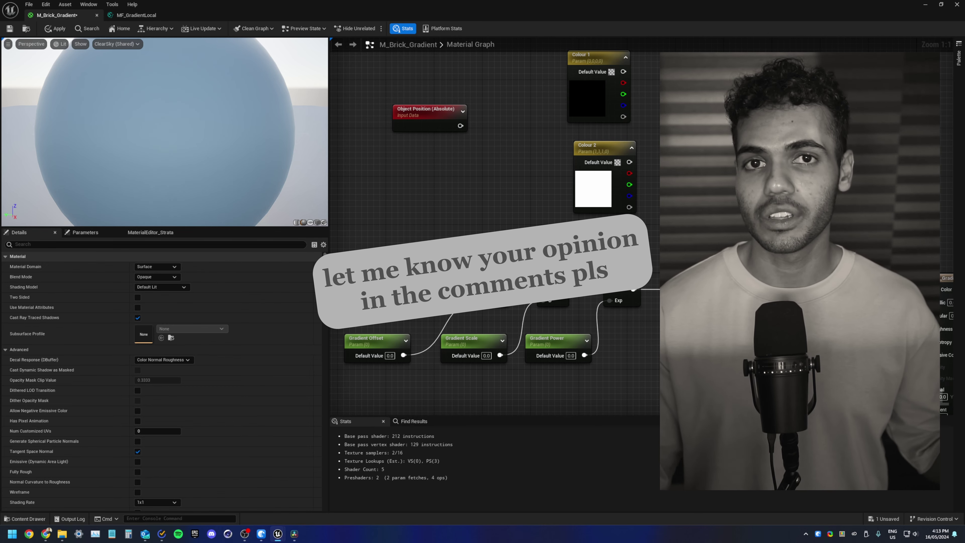
Step: Connect the Clamp output to the Lerp's Alpha, Colour 1 to its A input and Colour 2 to its B input
{"action": "left_click_drag", "start_coordinate": [722, 290], "coordinate": [801, 273]}
{"action": "left_click_drag", "start_coordinate": [628, 71], "coordinate": [785, 241]}
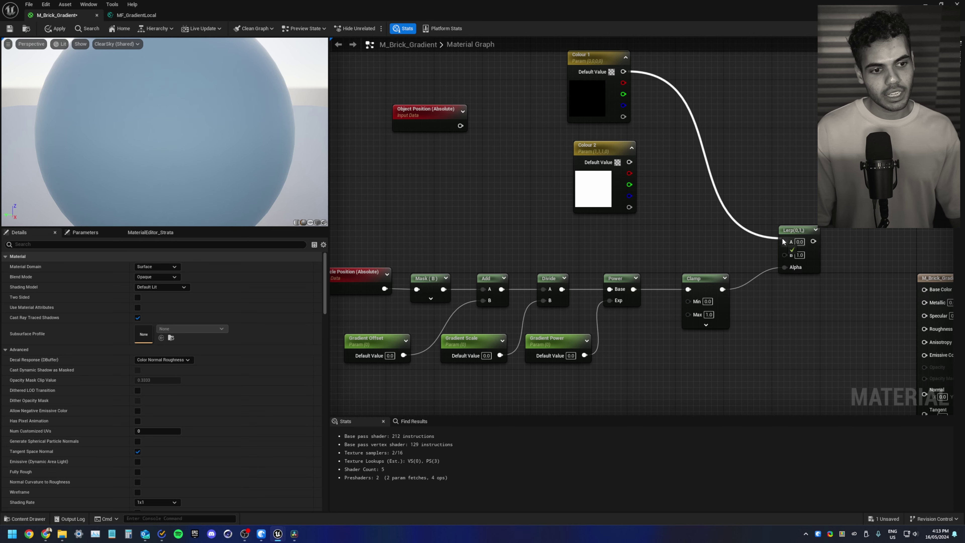
{"action": "left_click_drag", "start_coordinate": [630, 161], "coordinate": [785, 253]}
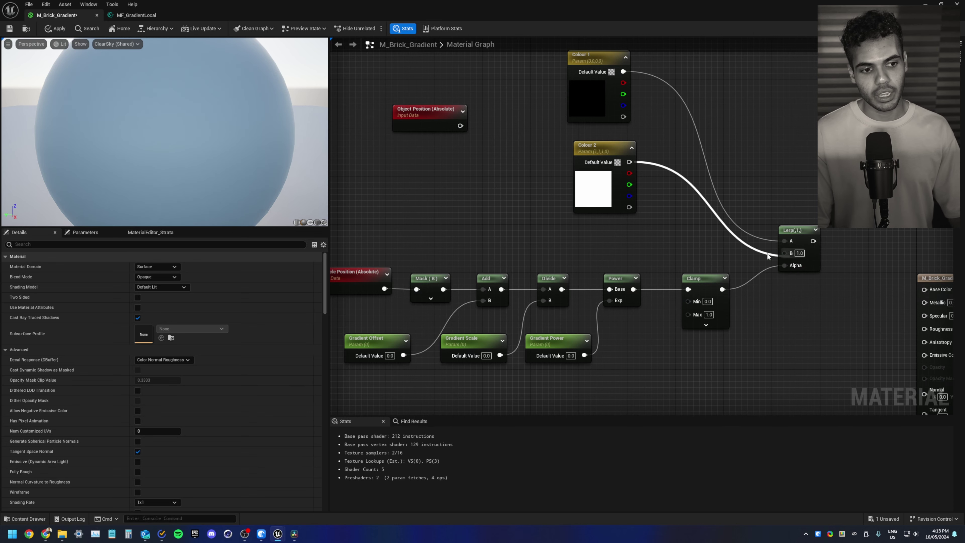
{"action": "left_click_drag", "start_coordinate": [665, 232], "coordinate": [619, 110]}
{"action": "left_click", "coordinate": [791, 299]}
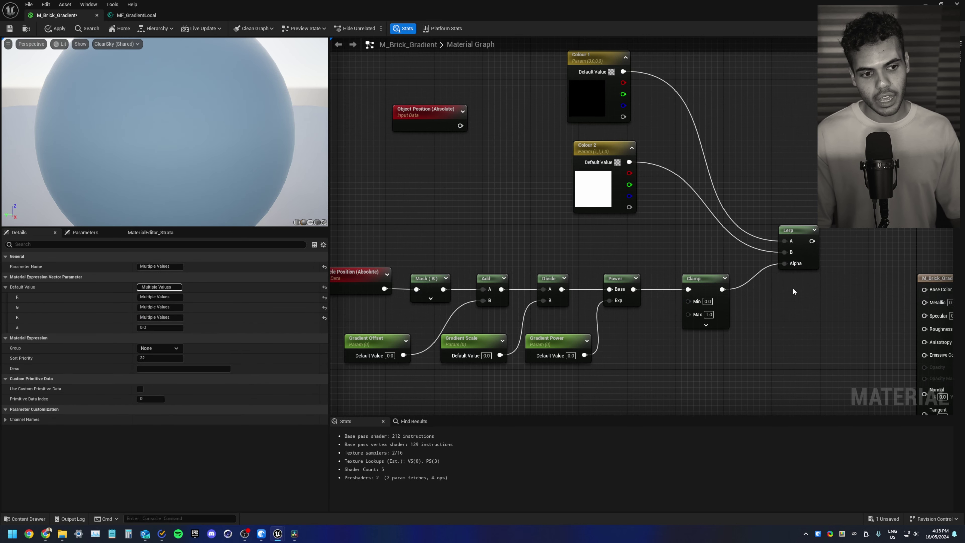
Step: Set the default value of Gradient Scale to 5 and of Gradient Power to 1
{"action": "left_click_drag", "start_coordinate": [547, 78], "coordinate": [541, 158]}
{"action": "right_click_drag", "start_coordinate": [539, 181], "coordinate": [714, 307]}
{"action": "left_click_drag", "start_coordinate": [766, 359], "coordinate": [695, 376]}
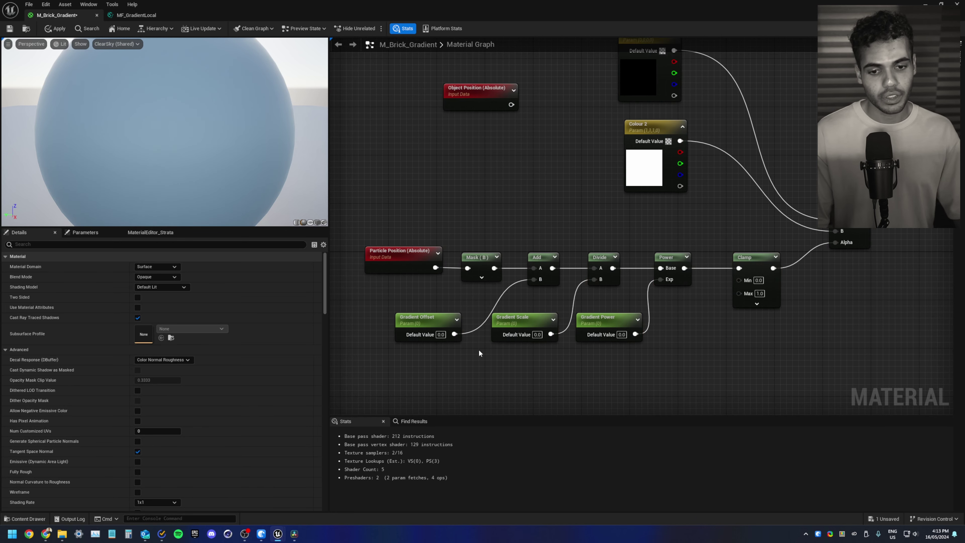
{"action": "left_click_drag", "start_coordinate": [427, 332], "coordinate": [454, 368]}
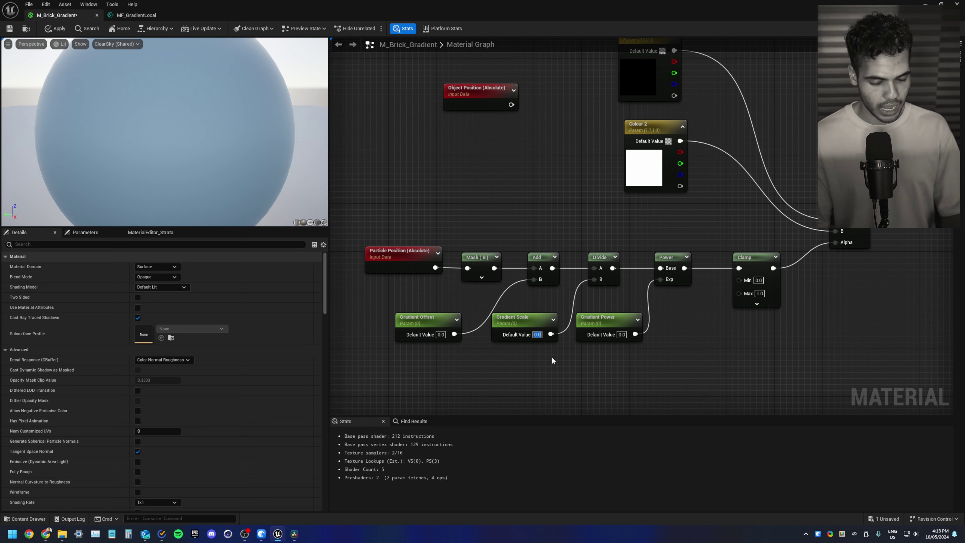
{"action": "type", "text": "5"}
{"action": "key", "text": "Return"}
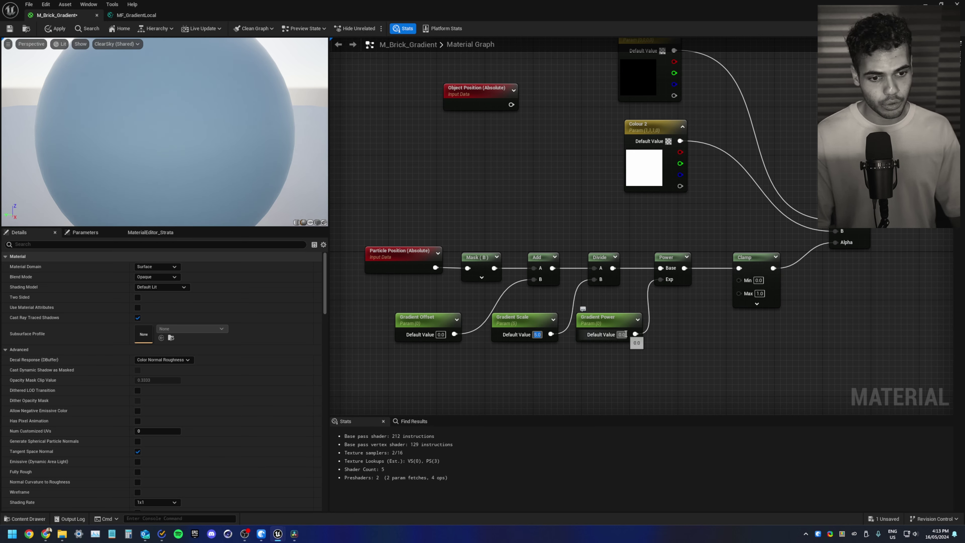
{"action": "type", "text": "1"}
{"action": "key", "text": "Return"}
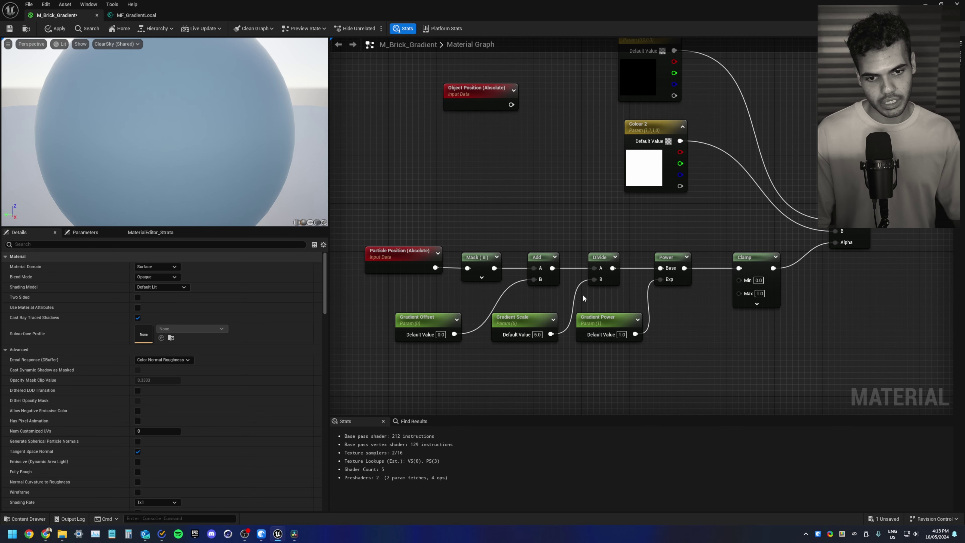
Step: Apply the graph changes and save the M_Brick_Gradient material
{"action": "left_click_drag", "start_coordinate": [437, 360], "coordinate": [462, 341]}
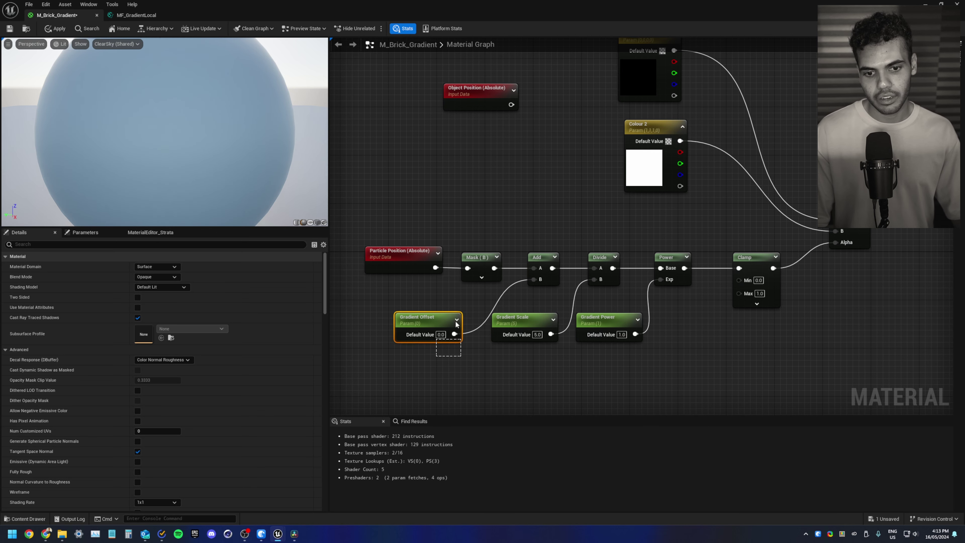
{"action": "left_click_drag", "start_coordinate": [488, 379], "coordinate": [533, 383]}
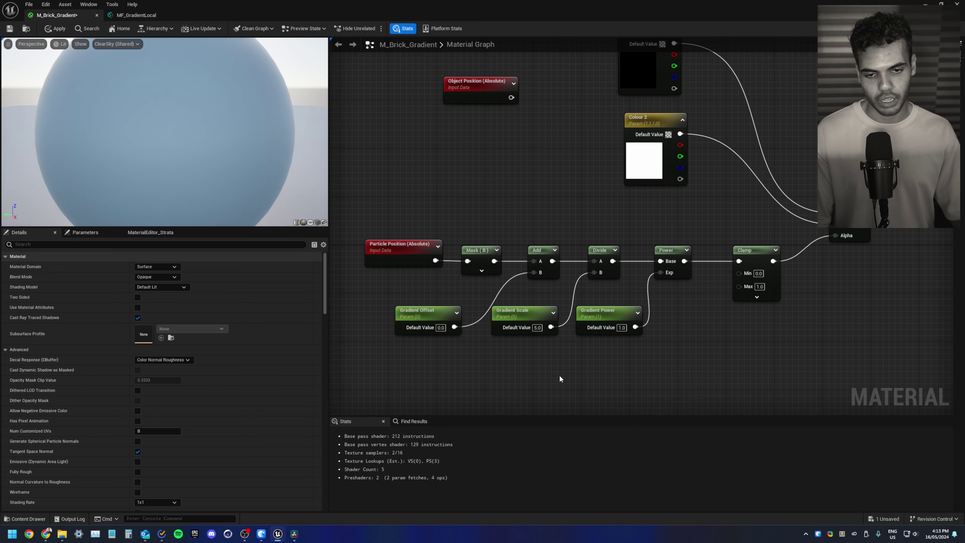
{"action": "left_click", "coordinate": [56, 28]}
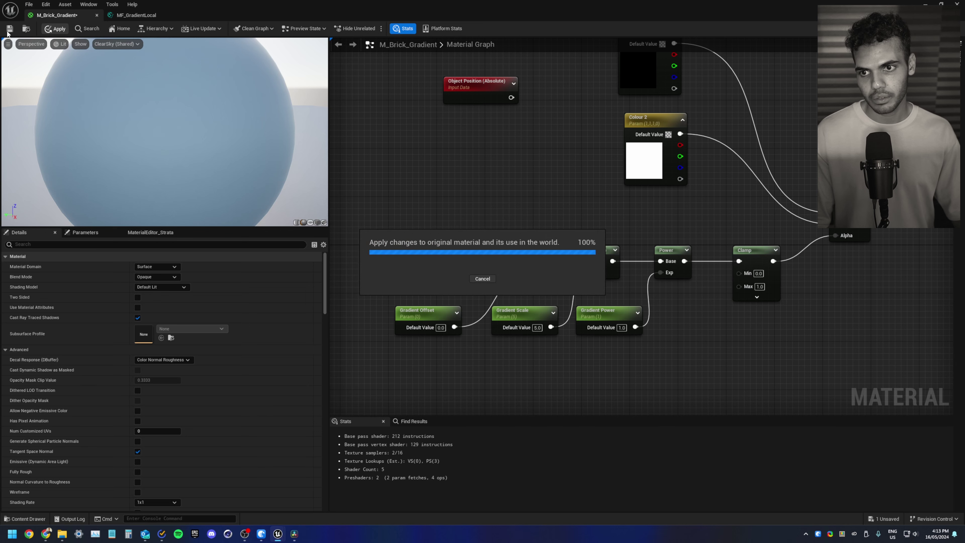
{"action": "left_click", "coordinate": [8, 31]}
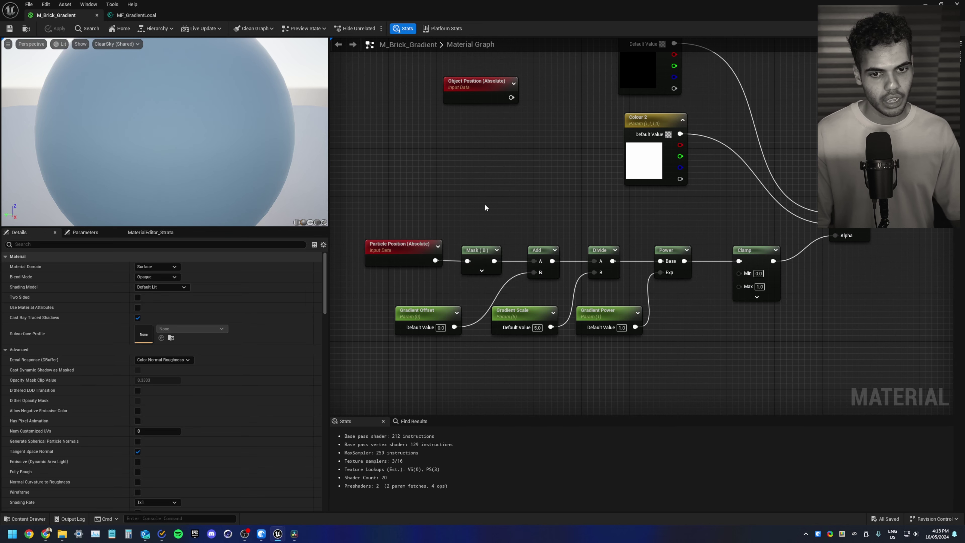
Step: Connect the Lerp output to the Base Color input of the M_Brick_Gradient output node
{"action": "scroll", "coordinate": [485, 204], "scroll_direction": "down", "scroll_amount": 4}
{"action": "scroll", "coordinate": [667, 263], "scroll_direction": "up", "scroll_amount": 2}
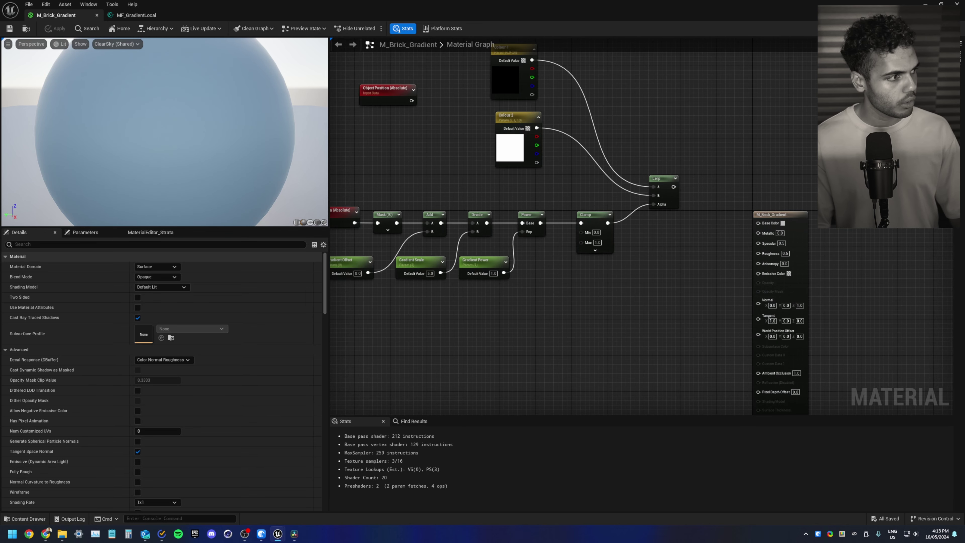
{"action": "left_click_drag", "start_coordinate": [674, 187], "coordinate": [774, 225]}
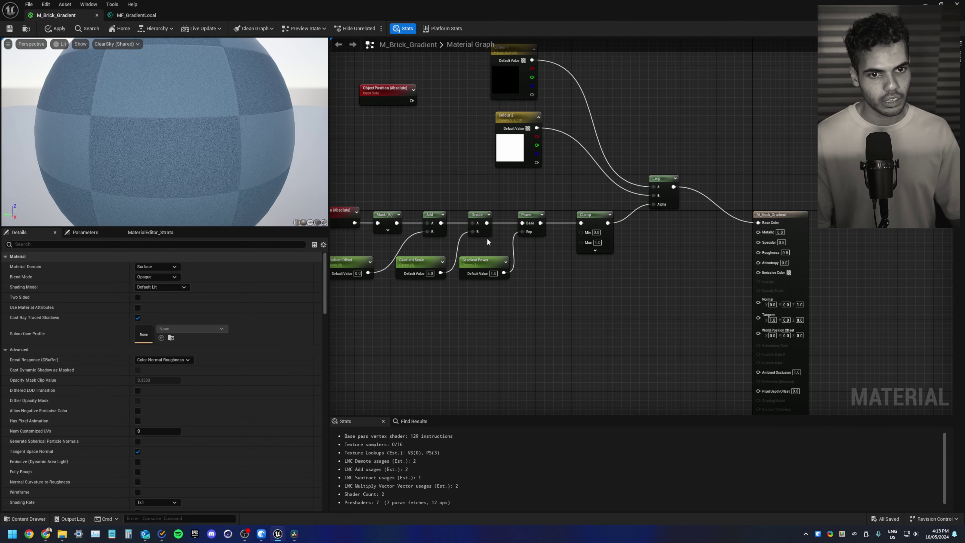
{"action": "right_click_drag", "start_coordinate": [383, 166], "coordinate": [562, 243]}
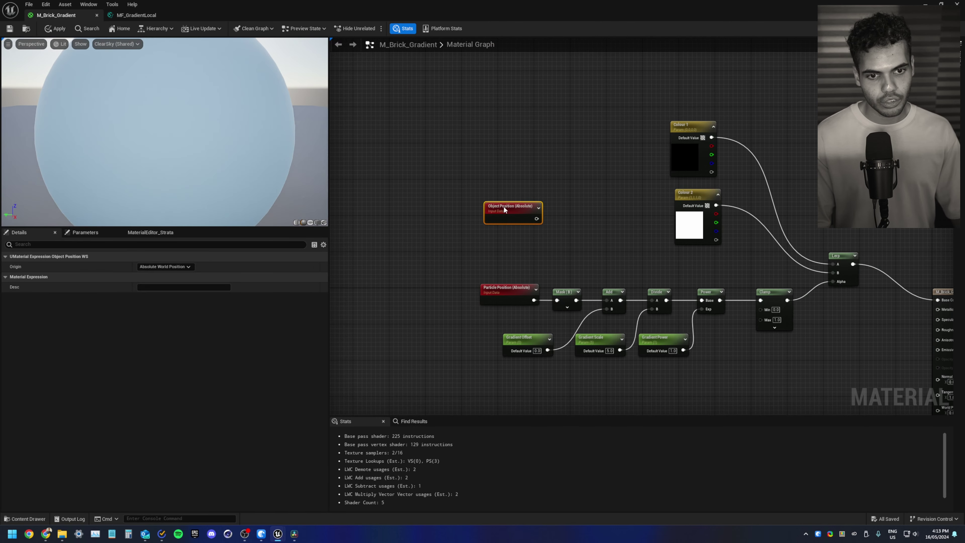
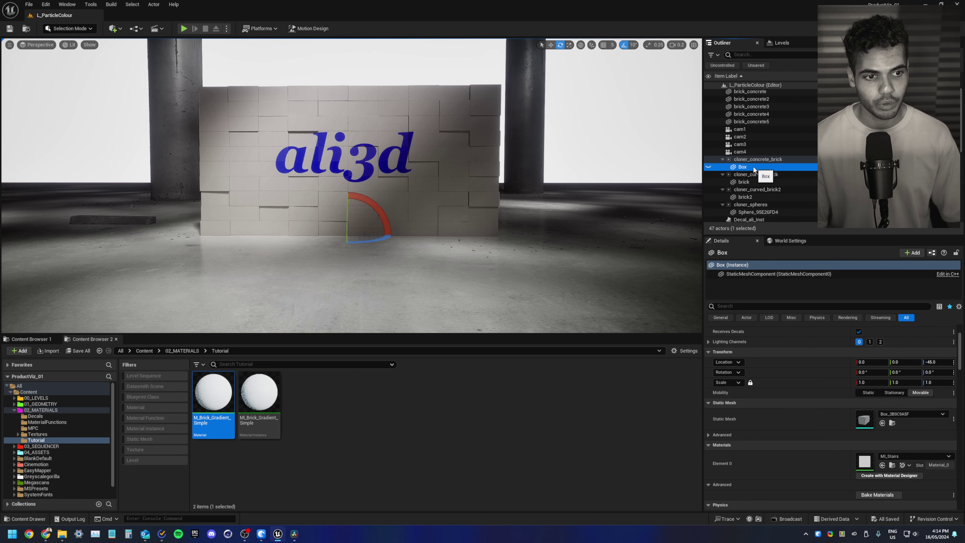
Step: Assign MI_Brick_Gradient_Simple to Box's Element 0 while it is detached from cloner_concrete_brick, and reattach it to the cloner
{"action": "left_click_drag", "start_coordinate": [765, 86], "coordinate": [765, 87]}
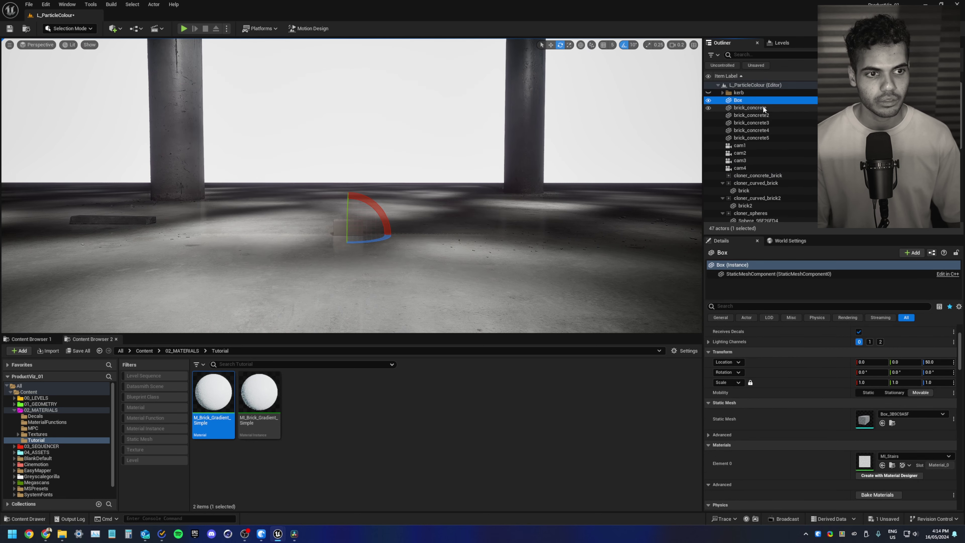
{"action": "left_click_drag", "start_coordinate": [267, 397], "coordinate": [865, 462]}
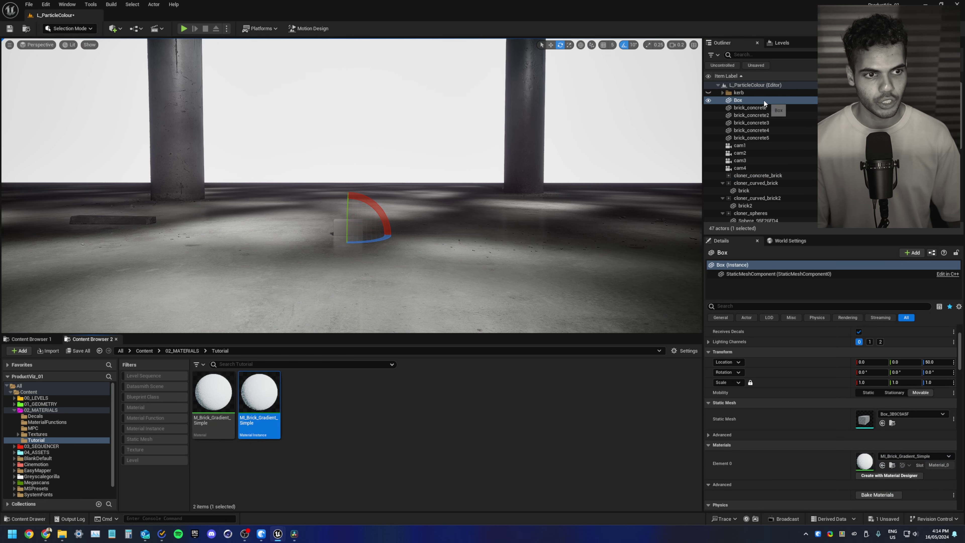
{"action": "left_click_drag", "start_coordinate": [747, 175], "coordinate": [747, 176]}
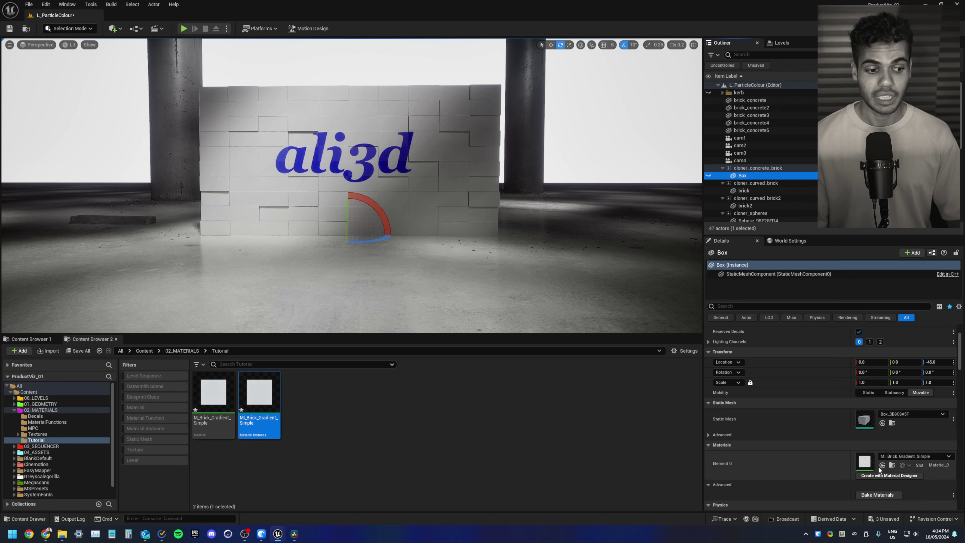
{"action": "left_click", "coordinate": [543, 449]}
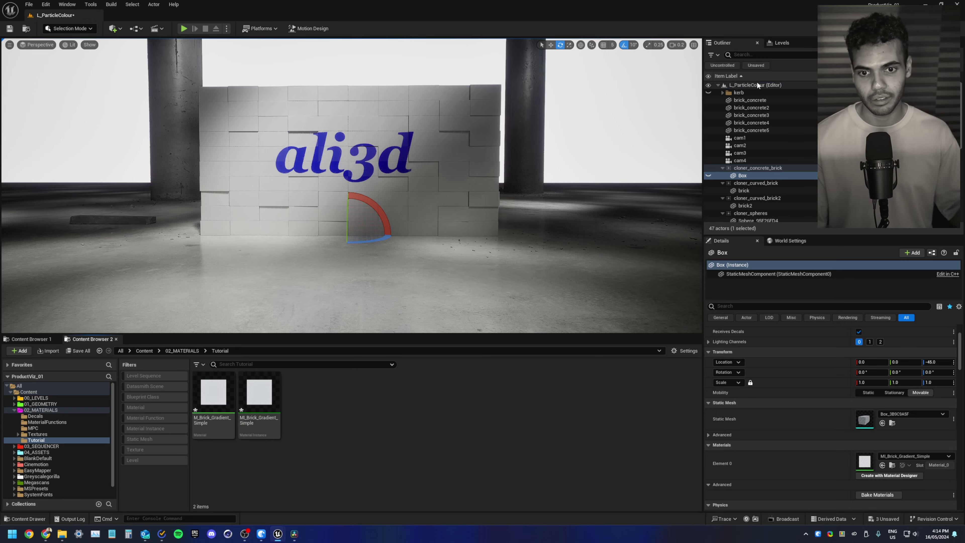
Step: Open MI_Brick_Gradient_Simple below the wall view and enable its Gradient Offset, Gradient Power and Gradient Scale overrides
{"action": "double_click", "coordinate": [260, 404]}
{"action": "left_click_drag", "start_coordinate": [494, 6], "coordinate": [502, 240]}
{"action": "left_click", "coordinate": [448, 323]}
{"action": "left_click", "coordinate": [448, 333]}
{"action": "left_click", "coordinate": [449, 343]}
Step: Set MI_Brick_Gradient_Simple's Gradient Offset to about -56.67 and Gradient Scale to 85, with the instance window kept below the wall
{"action": "left_click_drag", "start_coordinate": [662, 323], "coordinate": [627, 323]}
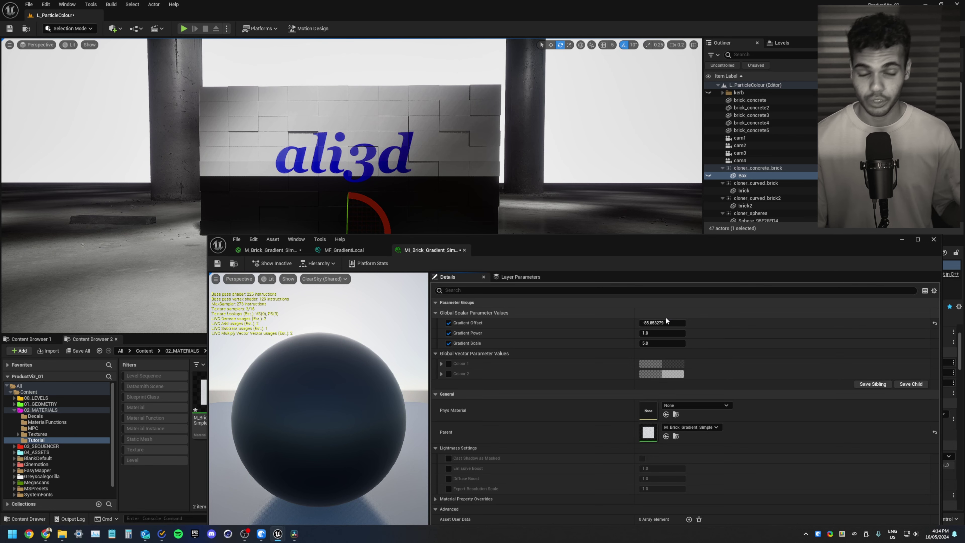
{"action": "left_click_drag", "start_coordinate": [628, 245], "coordinate": [516, 272]}
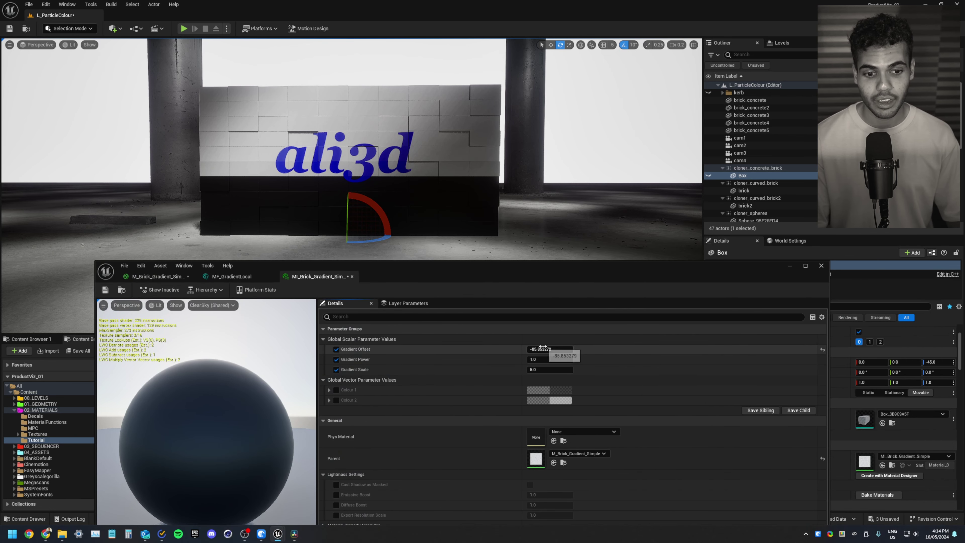
{"action": "mouse_move", "coordinate": [543, 348]}
{"action": "left_mouse_down"}
{"action": "mouse_move", "coordinate": [543, 371]}
{"action": "mouse_move", "coordinate": [536, 350]}
{"action": "mouse_move", "coordinate": [556, 359]}
{"action": "mouse_move", "coordinate": [547, 359]}
{"action": "left_mouse_up"}
{"action": "type", "text": "90"}
{"action": "key", "text": "Return"}
{"action": "left_click", "coordinate": [547, 370]}
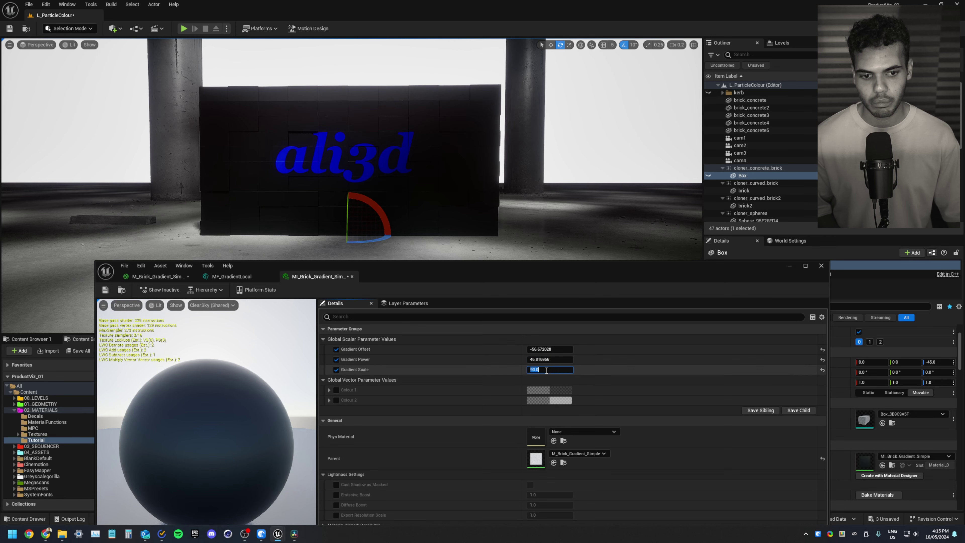
{"action": "key", "text": "Return"}
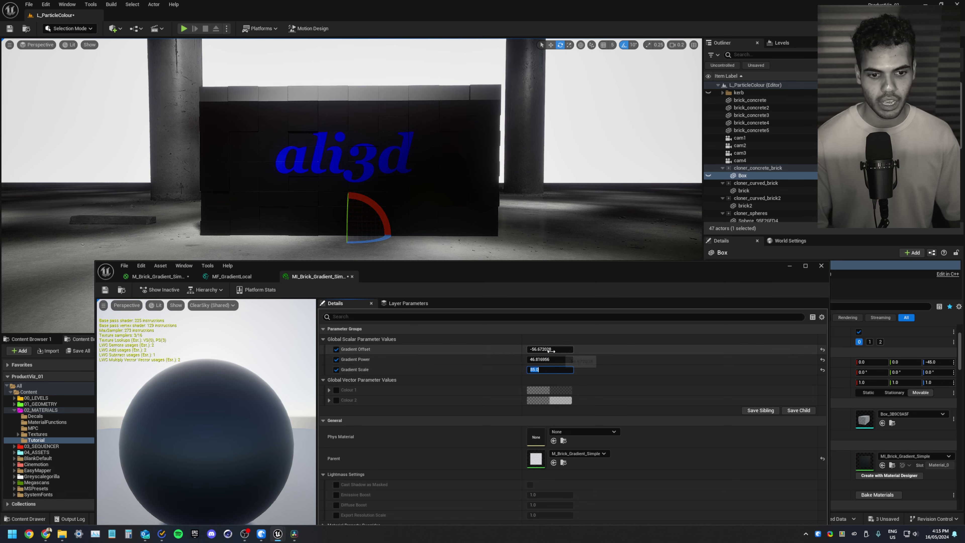
Step: Set the material instance's Gradient Power to 1.3
{"action": "type", "text": "1"}
{"action": "key", "text": "Return"}
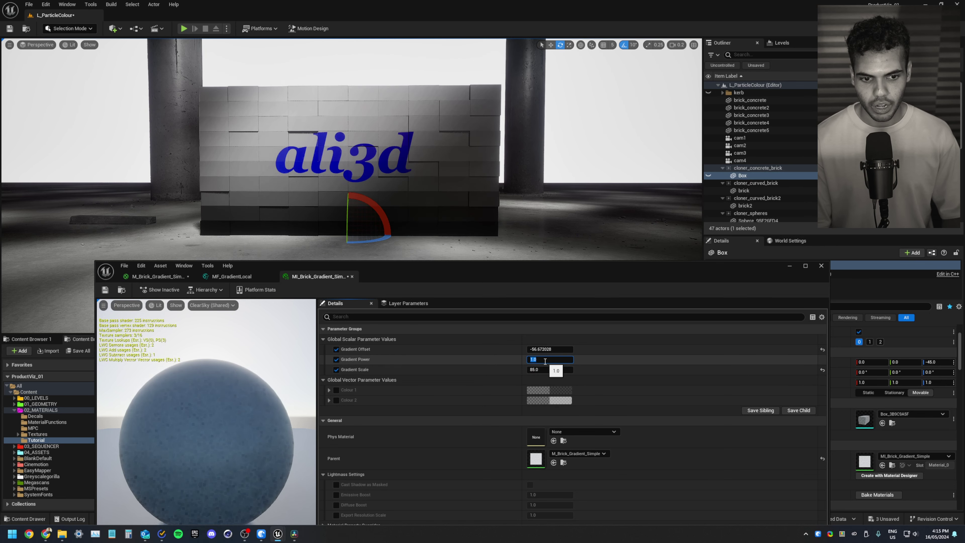
{"action": "key", "text": "Return"}
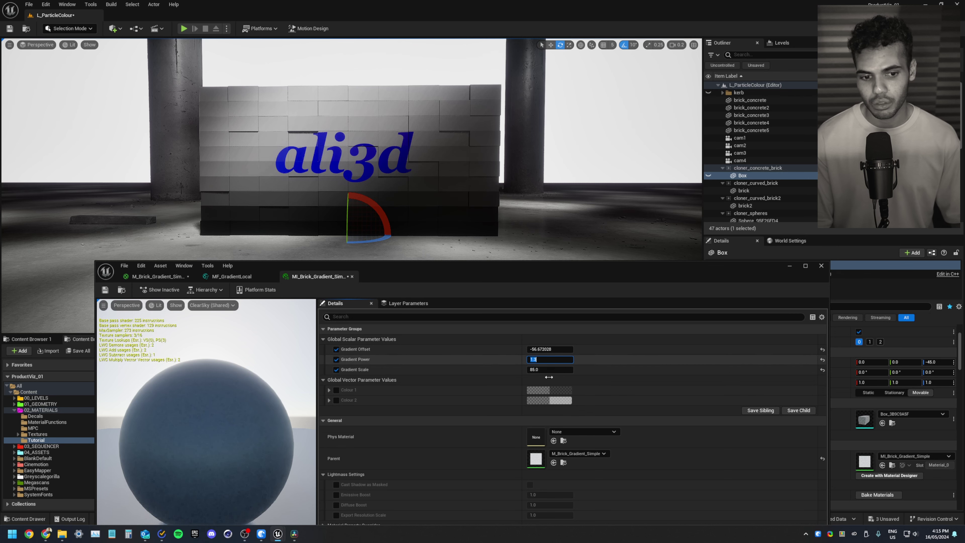
Step: Enable the Colour 1 and Colour 2 overrides, set Colour 1 to a bright blue, and save the material instance
{"action": "left_click", "coordinate": [336, 390]}
{"action": "left_click", "coordinate": [336, 400]}
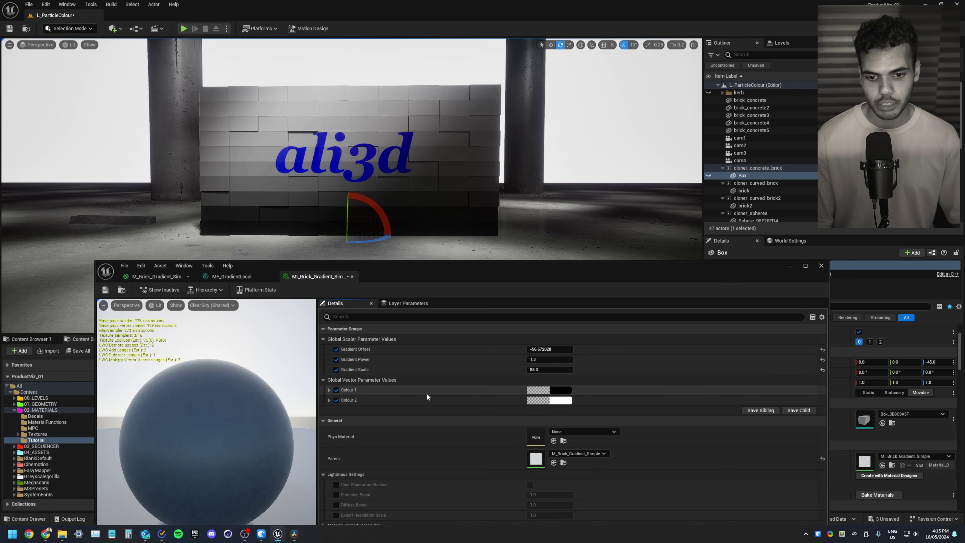
{"action": "left_click", "coordinate": [562, 391]}
{"action": "left_click_drag", "start_coordinate": [603, 382], "coordinate": [575, 338]}
{"action": "key", "text": "Return"}
{"action": "left_click", "coordinate": [105, 290]}
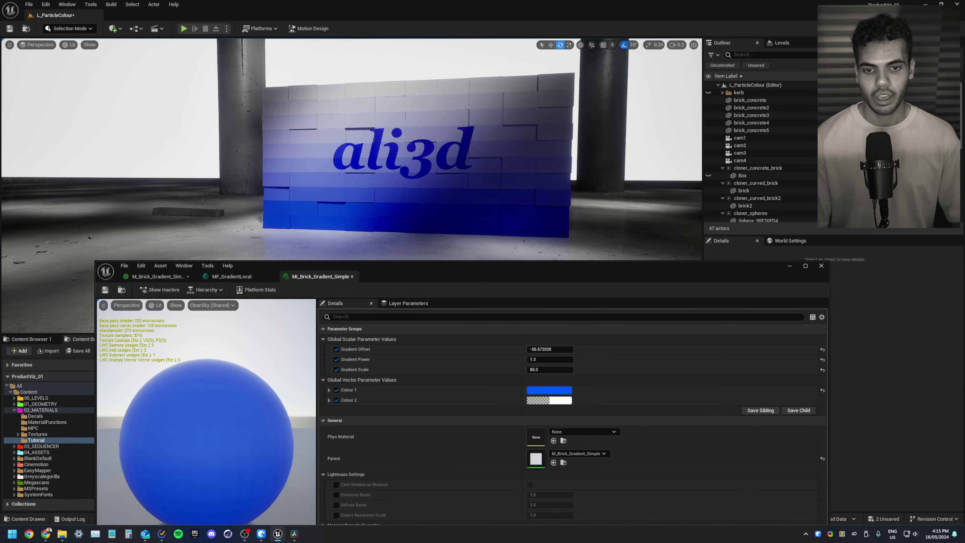
Step: Bring up the M_Brick_Gradient_Simple graph and place the Object Position node just above the Particle Position node
{"action": "key", "text": "d"}
{"action": "scroll", "coordinate": [518, 183], "scroll_direction": "up", "scroll_amount": 1}
{"action": "mouse_move", "coordinate": [518, 182]}
{"action": "right_mouse_down"}
{"action": "mouse_move", "coordinate": [429, 182]}
{"action": "mouse_move", "coordinate": [518, 183]}
{"action": "right_mouse_up"}
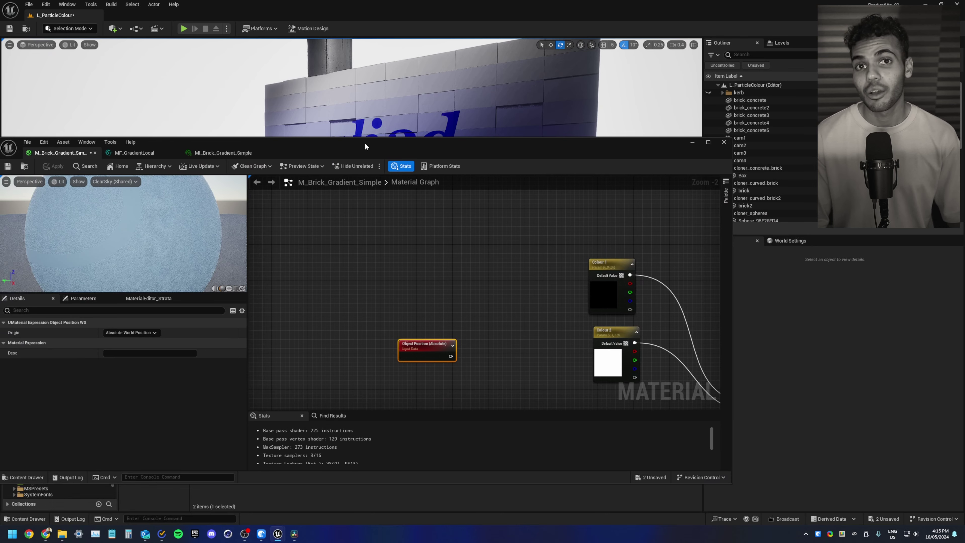
{"action": "right_click_drag", "start_coordinate": [417, 292], "coordinate": [393, 209]}
{"action": "left_click_drag", "start_coordinate": [404, 268], "coordinate": [421, 277]}
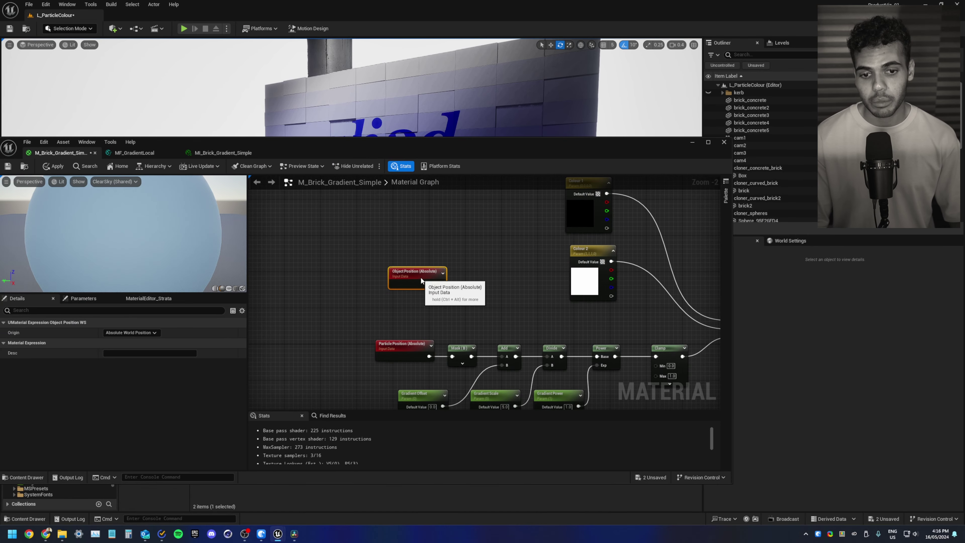
Step: Raise cloner_concrete_brick vertically to test how the gradient reacts to the wall's position, and undo the move
{"action": "left_click", "coordinate": [693, 142]}
{"action": "left_click", "coordinate": [448, 231]}
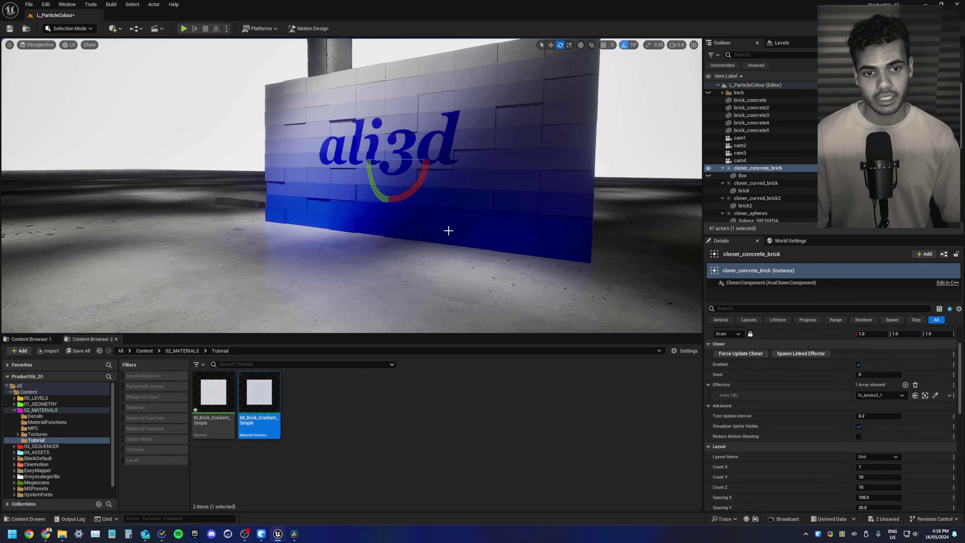
{"action": "key", "text": "s"}
{"action": "right_click_drag", "start_coordinate": [448, 231], "coordinate": [466, 229]}
{"action": "key", "text": "w"}
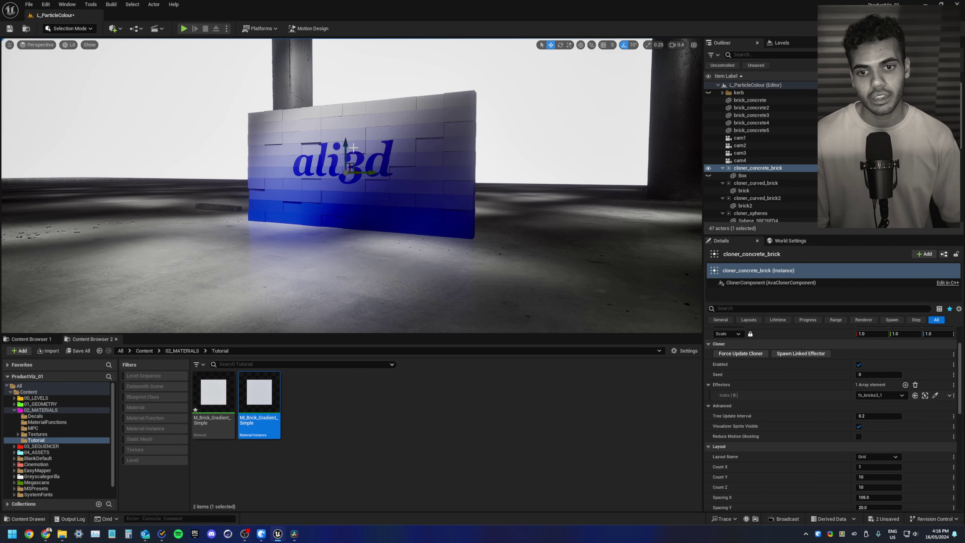
{"action": "left_click_drag", "start_coordinate": [352, 148], "coordinate": [354, 128]}
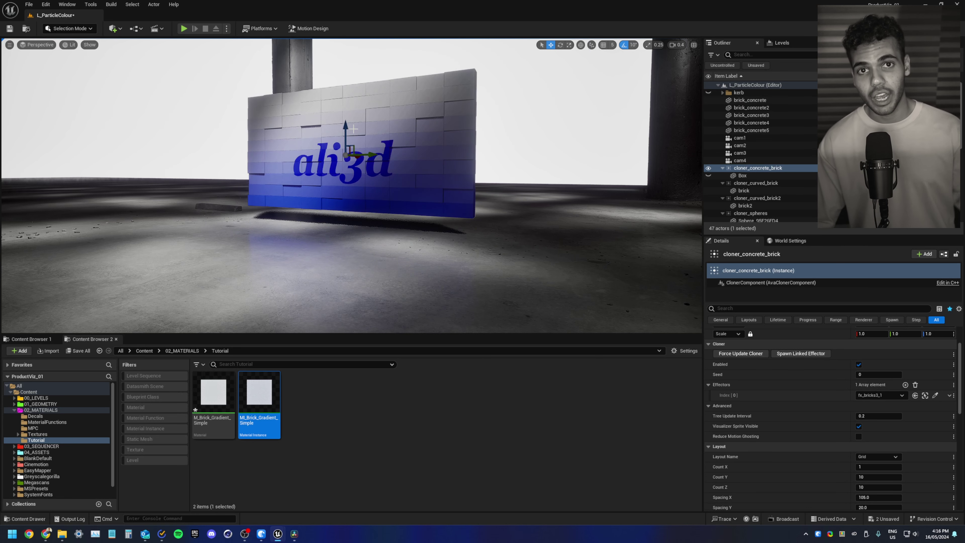
{"action": "key", "text": "ctrl+z"}
{"action": "key", "text": "ctrl+z"}
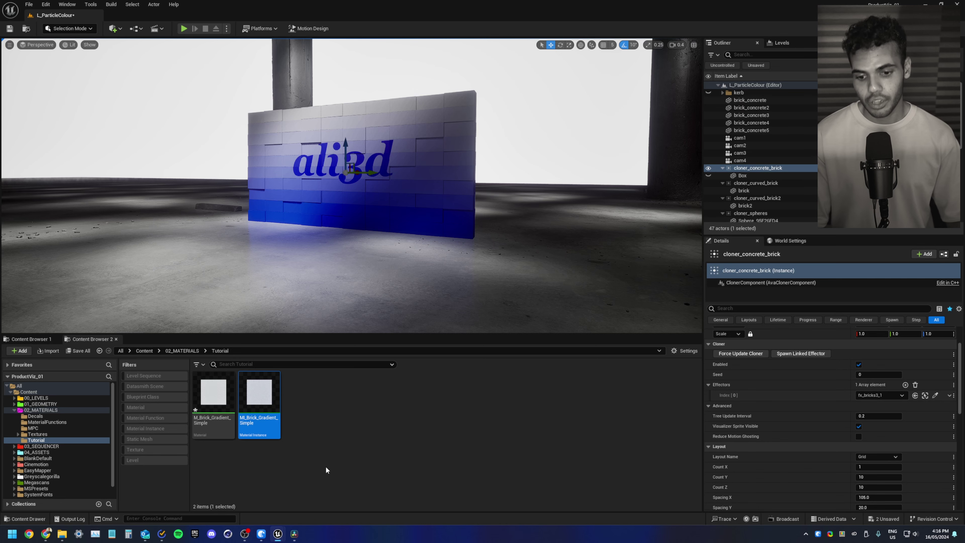
Step: Rearrange the material graph so Object Position sits below Particle Position and there is free space between the Mask and Add nodes
{"action": "left_click", "coordinate": [284, 534]}
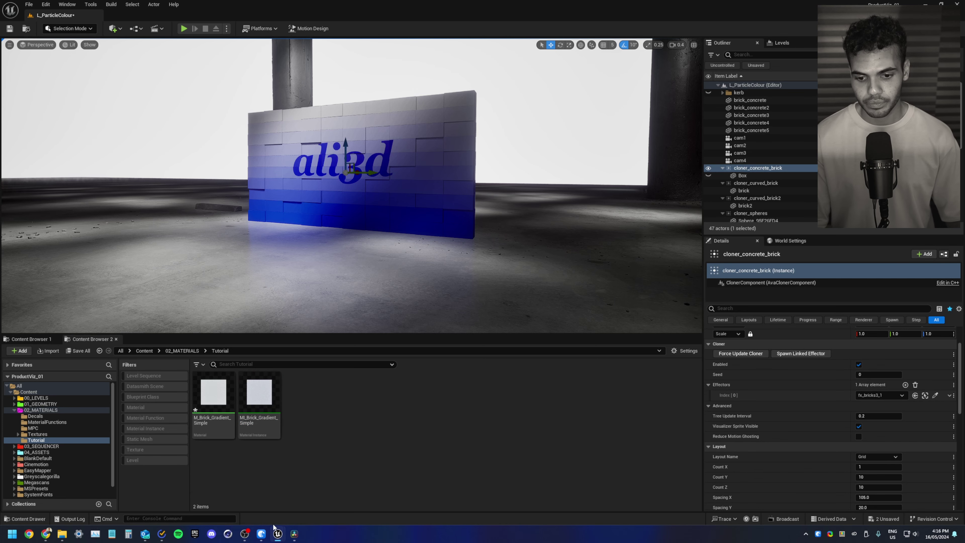
{"action": "left_click", "coordinate": [277, 496]}
{"action": "left_click_drag", "start_coordinate": [495, 152], "coordinate": [476, 165]}
{"action": "right_click_drag", "start_coordinate": [523, 176], "coordinate": [586, 166]}
{"action": "left_click_drag", "start_coordinate": [604, 184], "coordinate": [389, 205]}
{"action": "left_click", "coordinate": [494, 160]}
{"action": "right_click_drag", "start_coordinate": [500, 153], "coordinate": [572, 136]}
{"action": "left_click_drag", "start_coordinate": [604, 125], "coordinate": [412, 226]}
{"action": "left_click", "coordinate": [517, 166]}
Step: Add a Subtract node and place it between the Mask (B) and Add nodes
{"action": "right_click", "coordinate": [521, 158]}
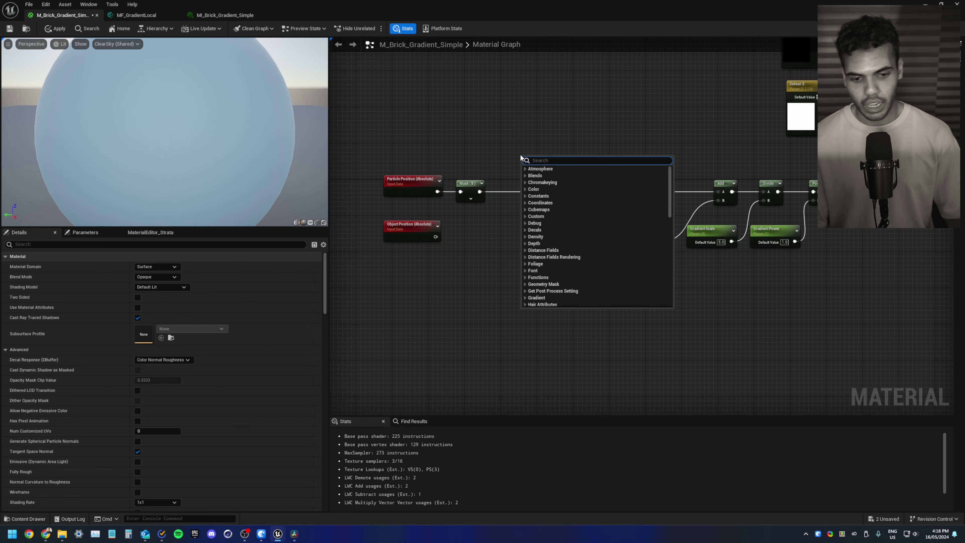
{"action": "type", "text": "subtra"}
{"action": "key", "text": "Return"}
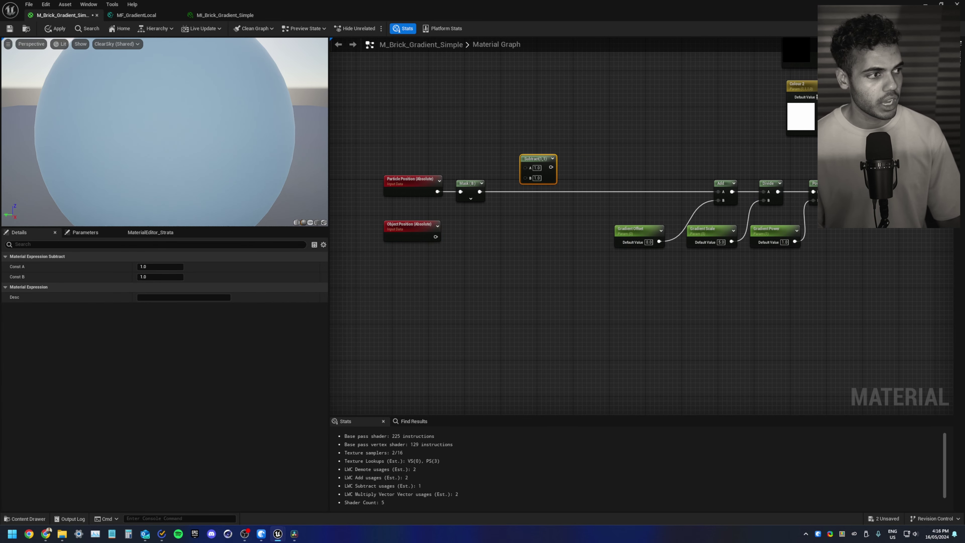
{"action": "left_click_drag", "start_coordinate": [532, 164], "coordinate": [567, 189]}
{"action": "scroll", "coordinate": [468, 190], "scroll_direction": "up", "scroll_amount": 2}
Step: Duplicate the Mask (B) node, connect Object Position to the copy, and align both nodes below the particle position row
{"action": "left_click", "coordinate": [481, 182]}
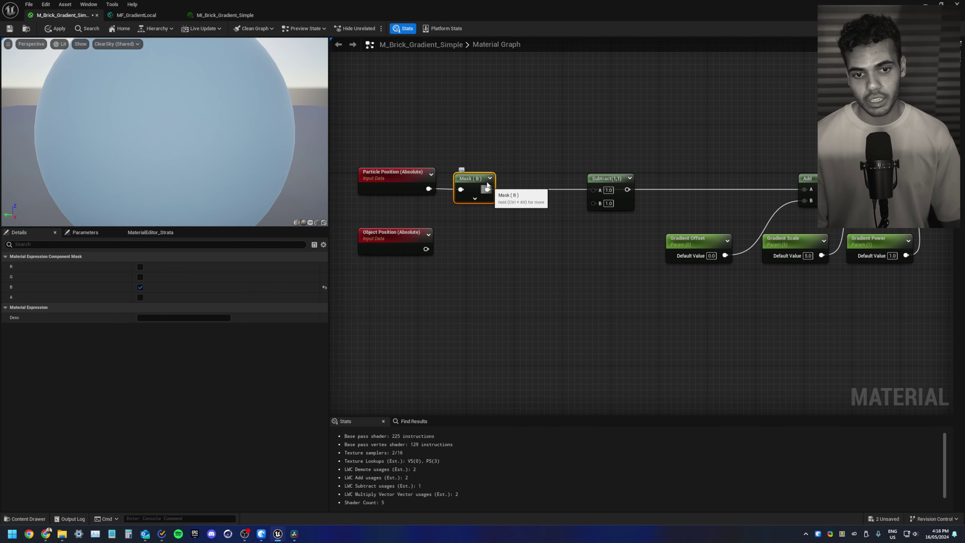
{"action": "right_click_drag", "start_coordinate": [482, 258], "coordinate": [480, 247]}
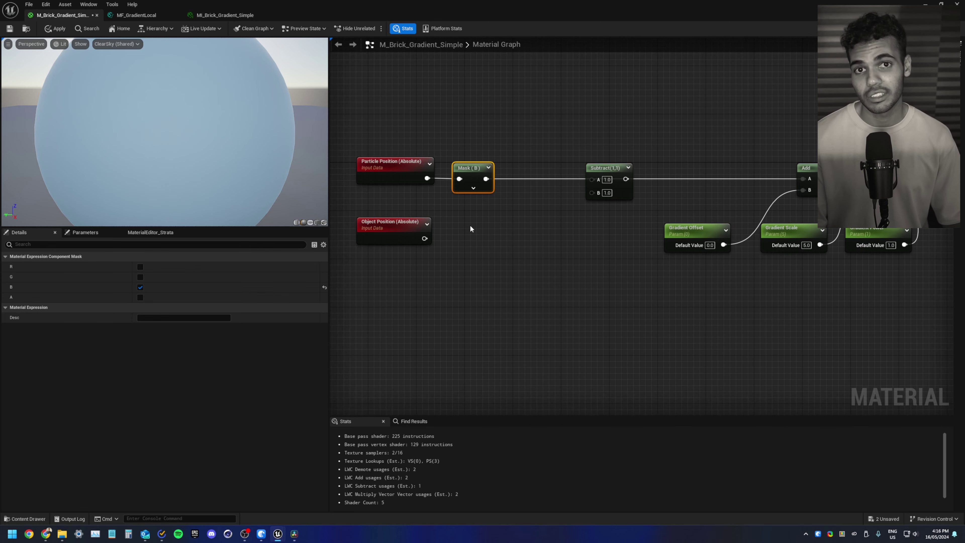
{"action": "key", "text": "ctrl+d"}
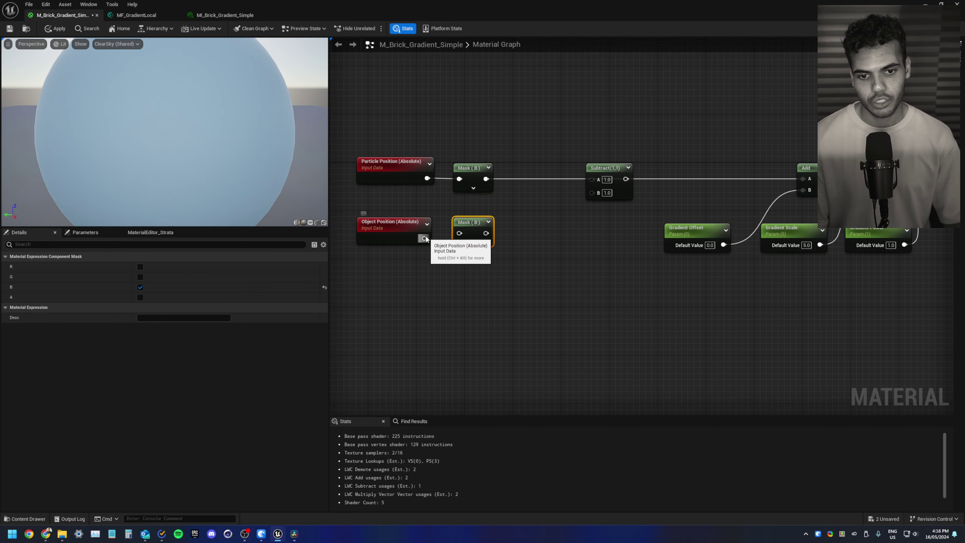
{"action": "mouse_move", "coordinate": [425, 239]}
{"action": "left_mouse_down"}
{"action": "mouse_move", "coordinate": [474, 240]}
{"action": "mouse_move", "coordinate": [430, 247]}
{"action": "left_mouse_up"}
{"action": "key", "text": "q"}
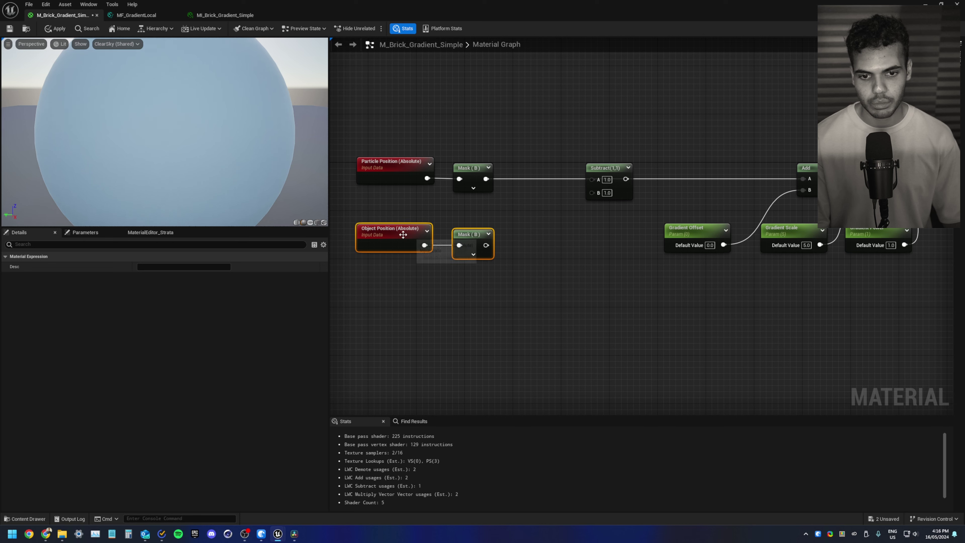
Step: Connect the particle mask to Subtract's A input, the object mask to its B input, and Subtract's output to Add's A input
{"action": "left_click", "coordinate": [564, 214]}
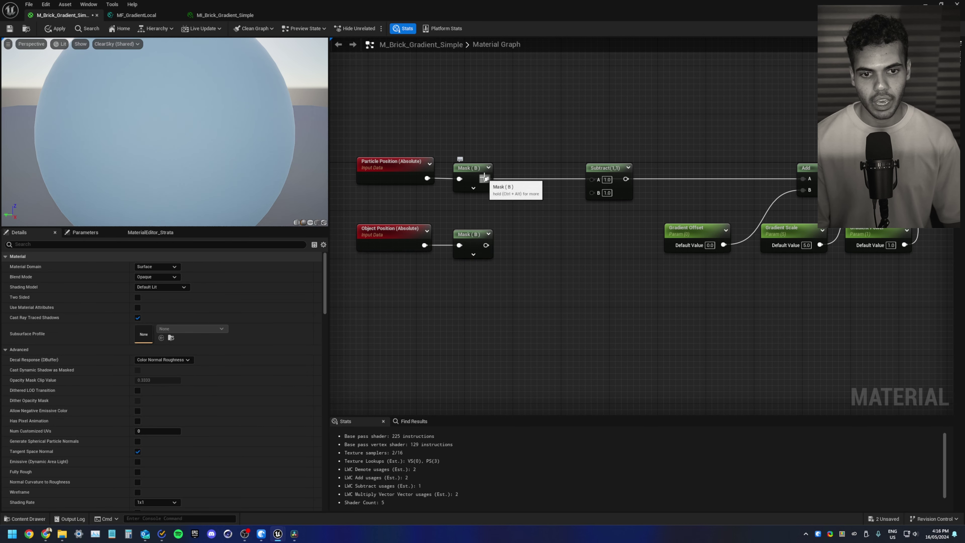
{"action": "left_click_drag", "start_coordinate": [485, 177], "coordinate": [592, 179]}
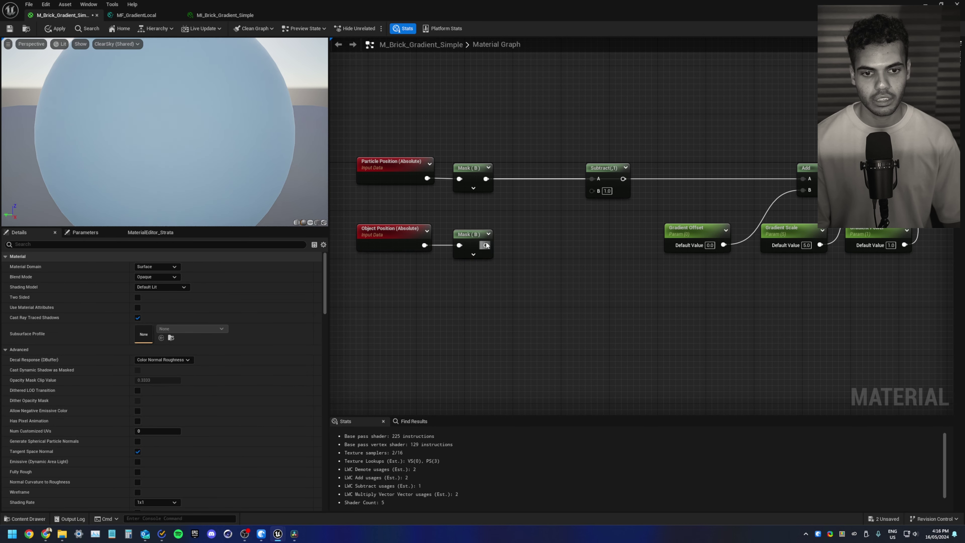
{"action": "left_click_drag", "start_coordinate": [487, 246], "coordinate": [803, 179]}
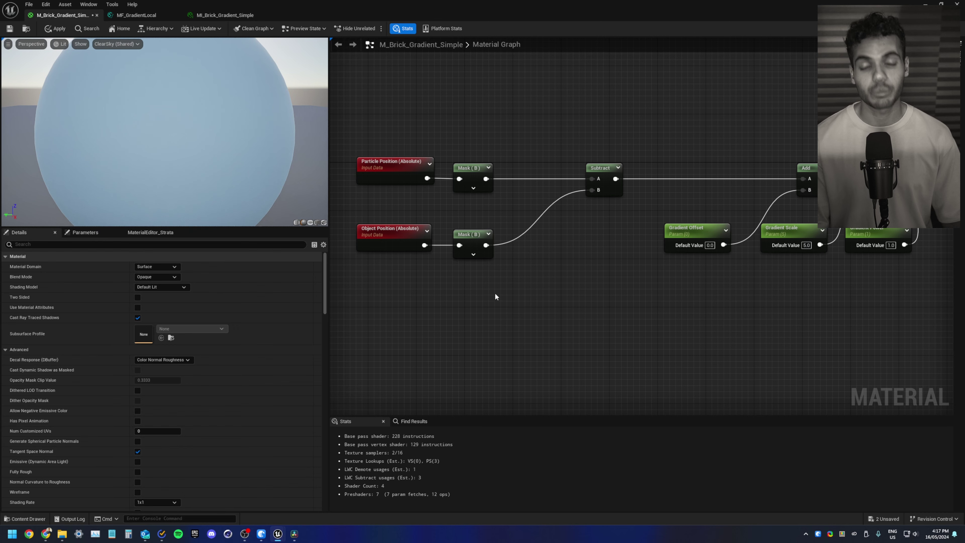
Step: Examine how the Particle Position and Object Position nodes and their masks feed the Subtract node, with the brick wall visible above the graph
{"action": "left_click_drag", "start_coordinate": [411, 217], "coordinate": [403, 204]}
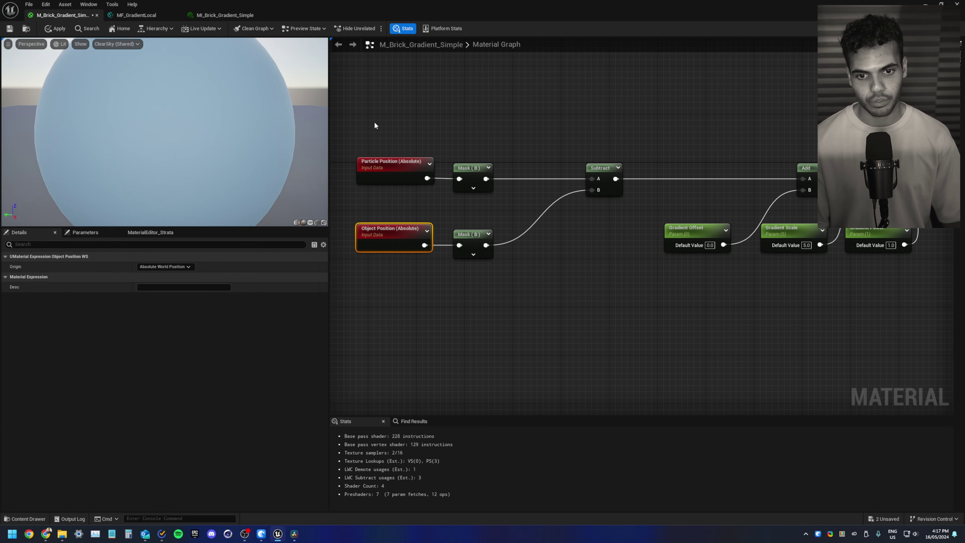
{"action": "left_click_drag", "start_coordinate": [378, 116], "coordinate": [531, 182]}
{"action": "left_click_drag", "start_coordinate": [411, 290], "coordinate": [394, 209]}
{"action": "left_click_drag", "start_coordinate": [792, 8], "coordinate": [515, 339]}
{"action": "left_click", "coordinate": [753, 169]}
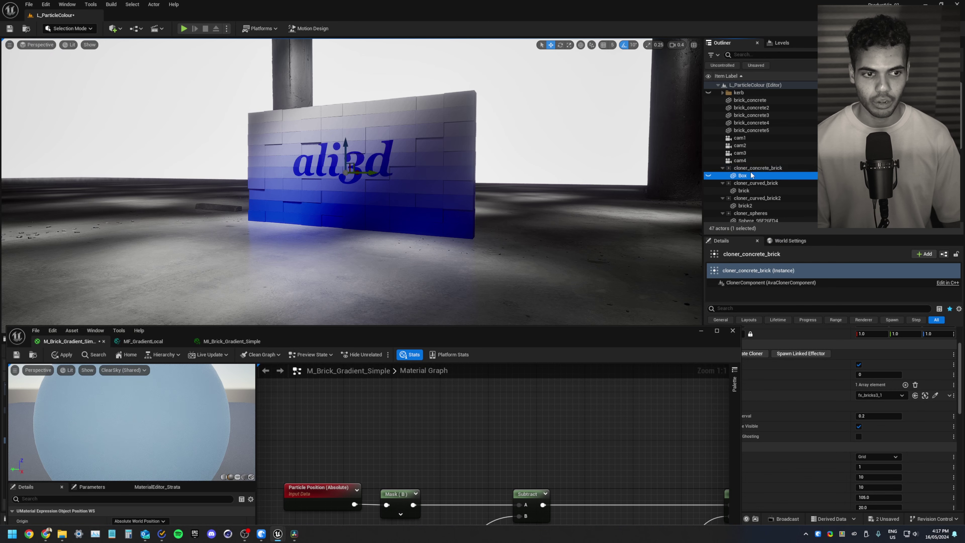
{"action": "left_click_drag", "start_coordinate": [458, 347], "coordinate": [489, 231]}
{"action": "left_click_drag", "start_coordinate": [363, 423], "coordinate": [351, 464]}
{"action": "left_click", "coordinate": [356, 379]}
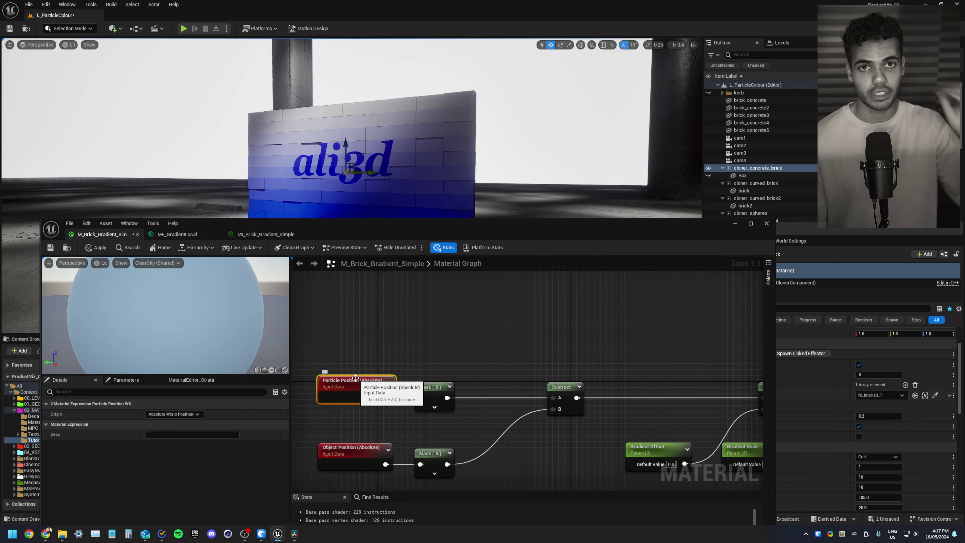
{"action": "right_click_drag", "start_coordinate": [473, 425], "coordinate": [473, 372]}
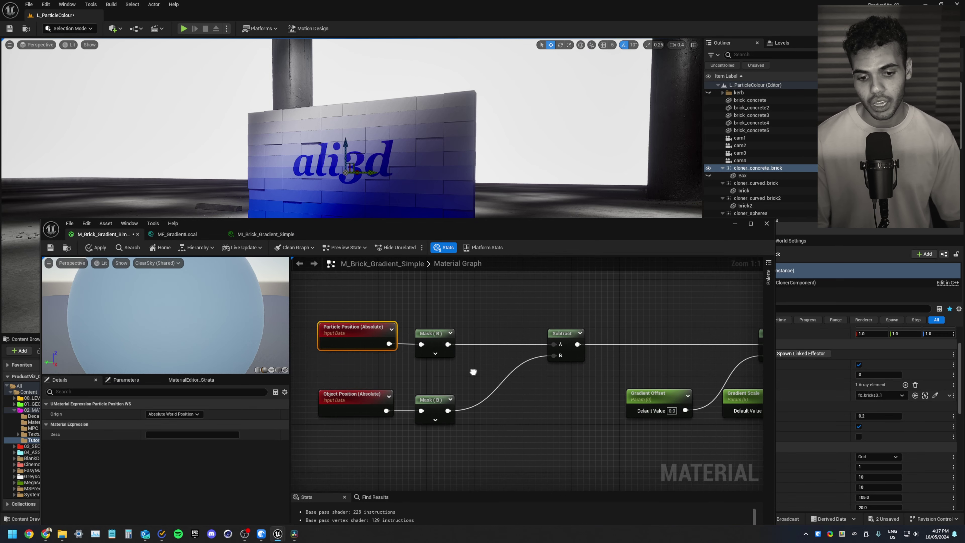
{"action": "left_click", "coordinate": [440, 402]}
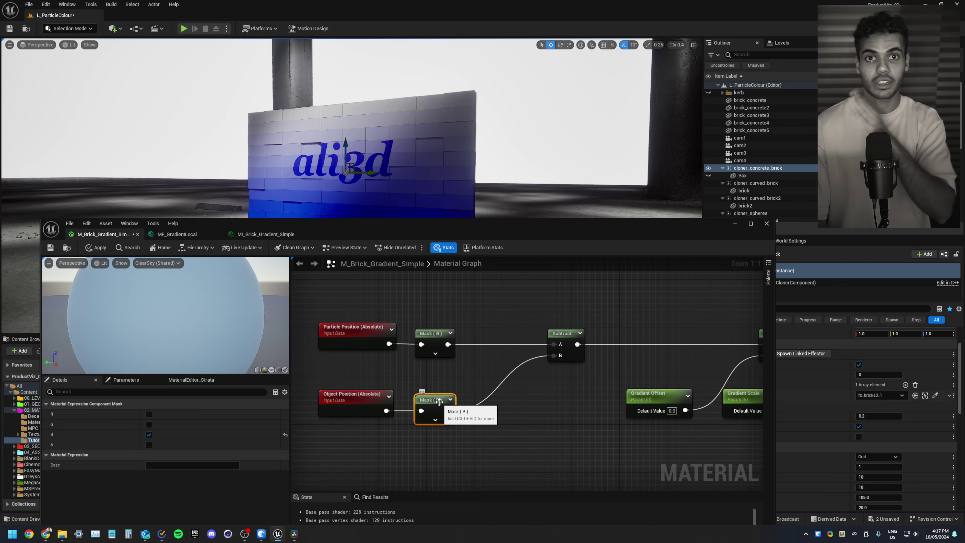
{"action": "mouse_move", "coordinate": [436, 416]}
{"action": "left_mouse_down"}
{"action": "mouse_move", "coordinate": [422, 297]}
{"action": "mouse_move", "coordinate": [442, 416]}
{"action": "left_mouse_up"}
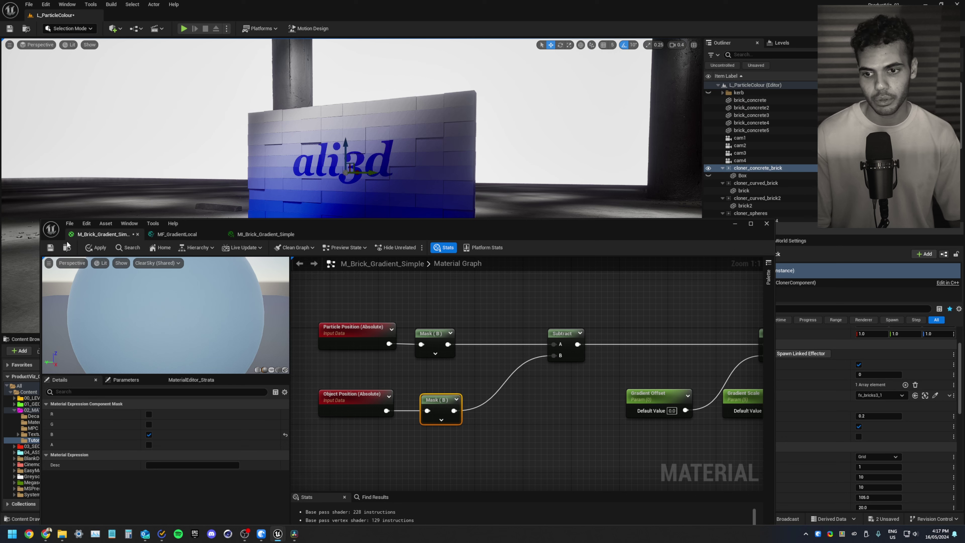
Step: Apply and save the material graph, and set Gradient Offset to 0 and Gradient Scale to 5 in MI_Brick_Gradient_Simple
{"action": "left_click", "coordinate": [96, 248]}
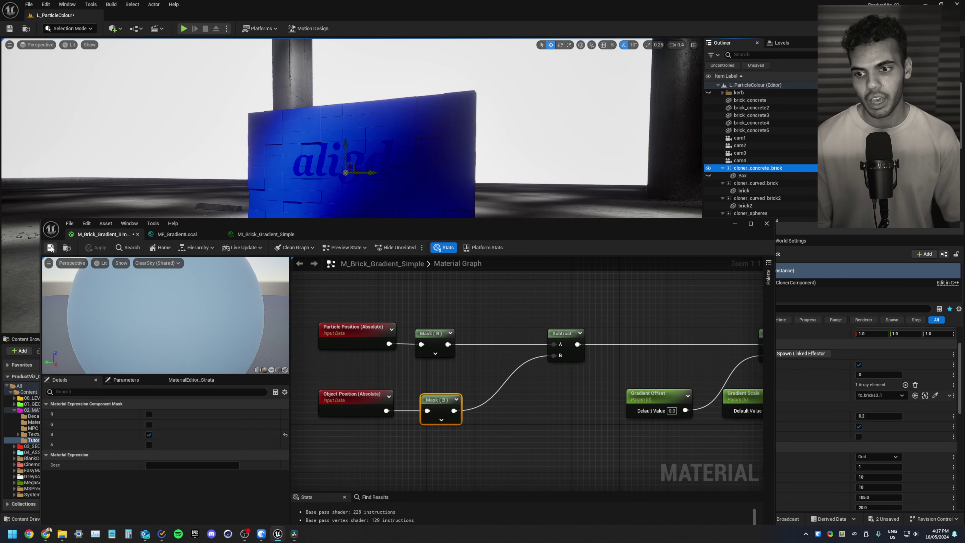
{"action": "left_click", "coordinate": [269, 229]}
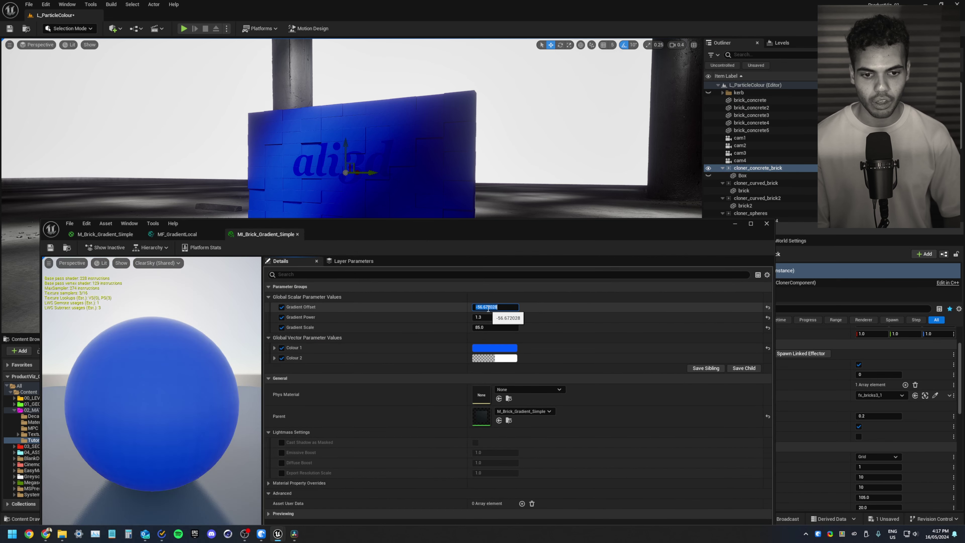
{"action": "type", "text": "0"}
{"action": "key", "text": "Return"}
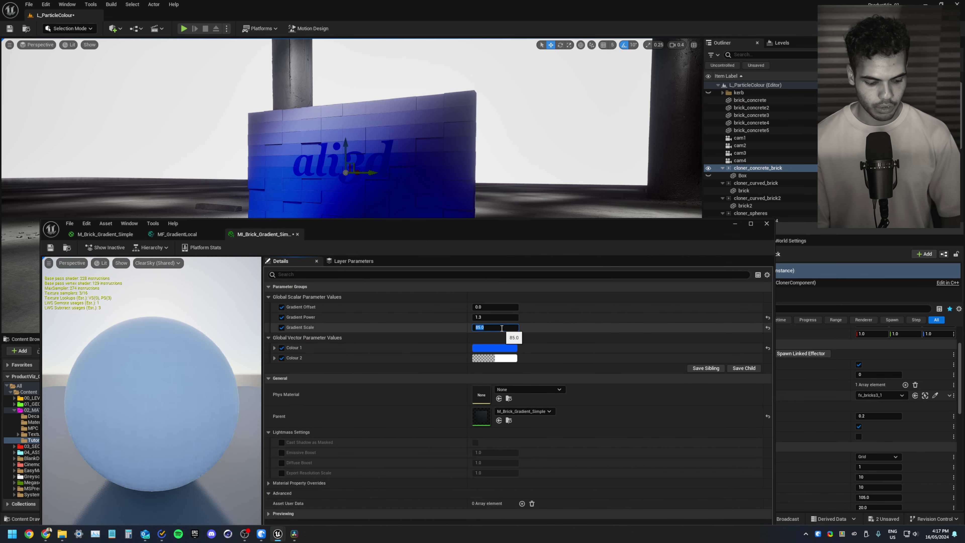
{"action": "type", "text": "5"}
{"action": "key", "text": "Return"}
Step: View the brick wall head-on, try a slight Gradient Offset change, and set Gradient Scale to 85
{"action": "left_click_drag", "start_coordinate": [427, 230], "coordinate": [420, 264]}
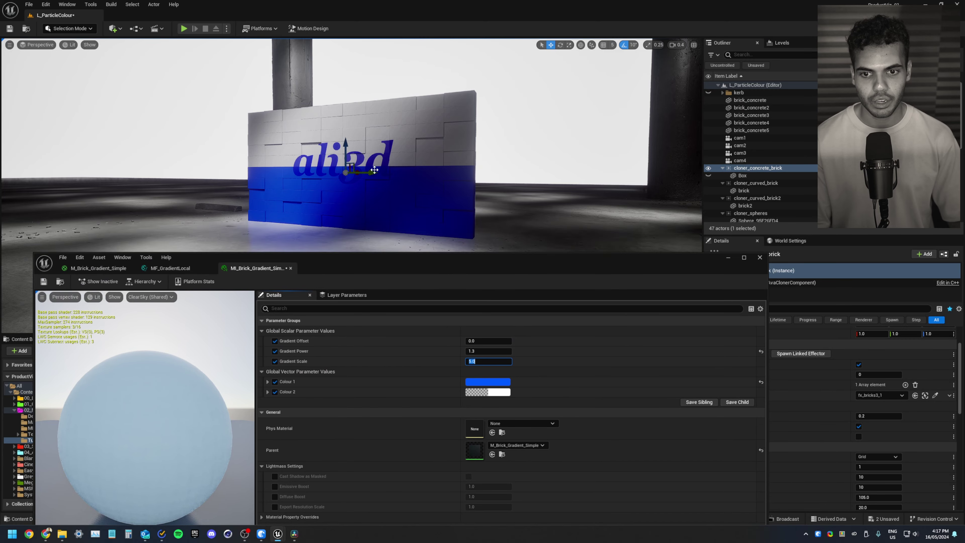
{"action": "left_click_drag", "start_coordinate": [420, 190], "coordinate": [475, 186], "text": "alt"}
{"action": "left_click_drag", "start_coordinate": [489, 341], "coordinate": [488, 364]}
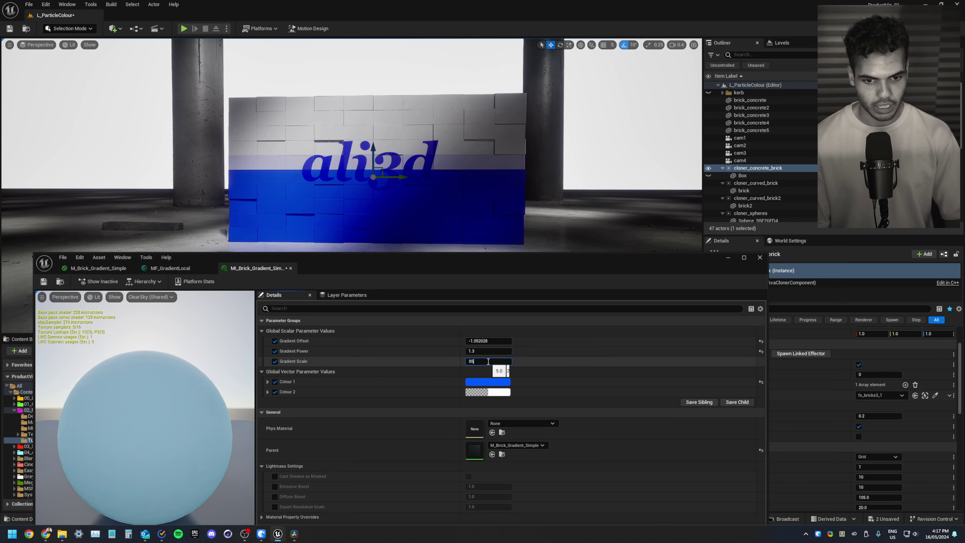
{"action": "key", "text": "Return"}
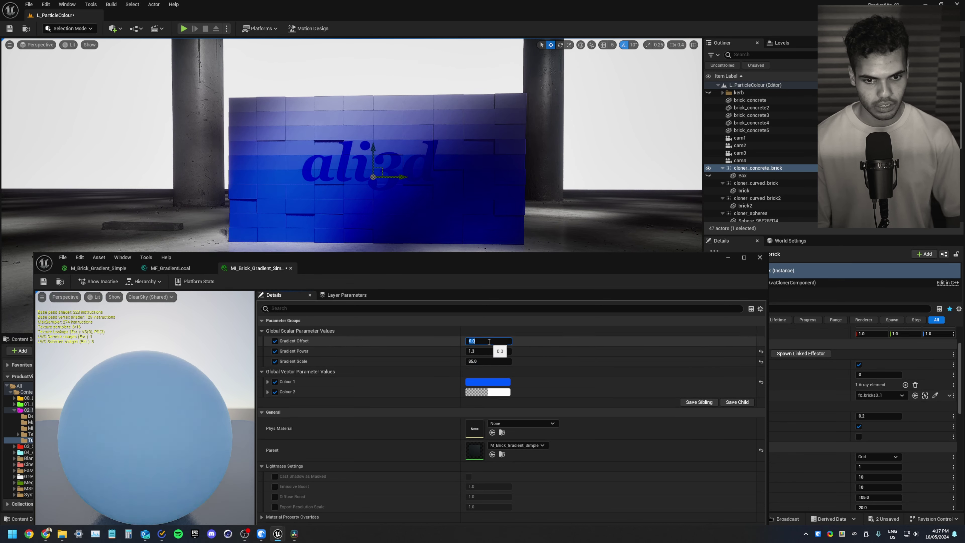
Step: Try a Gradient Offset of -50, then set it to 50 and save MI_Brick_Gradient_Simple
{"action": "left_click", "coordinate": [489, 342]}
{"action": "type", "text": "-50"}
{"action": "key", "text": "Return"}
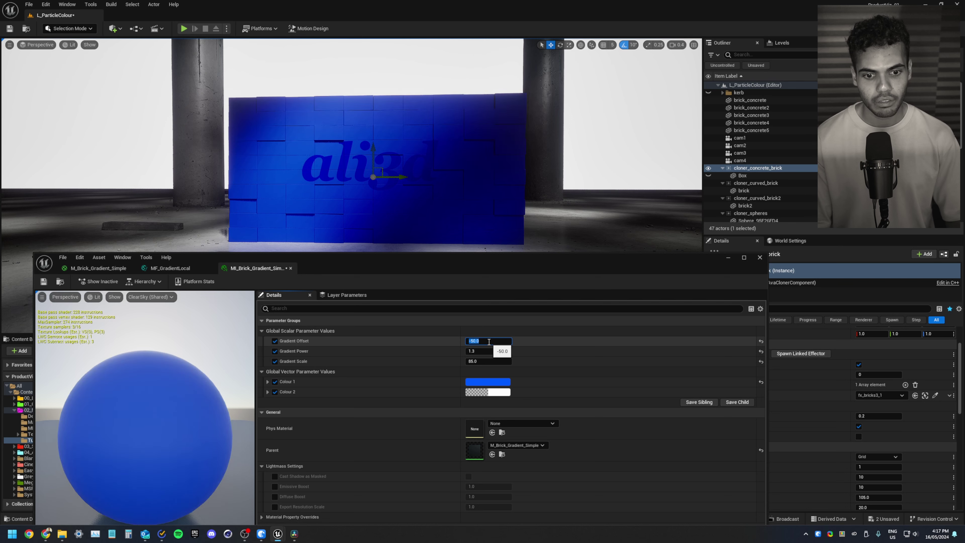
{"action": "type", "text": "50"}
{"action": "key", "text": "Return"}
{"action": "left_click", "coordinate": [44, 282]}
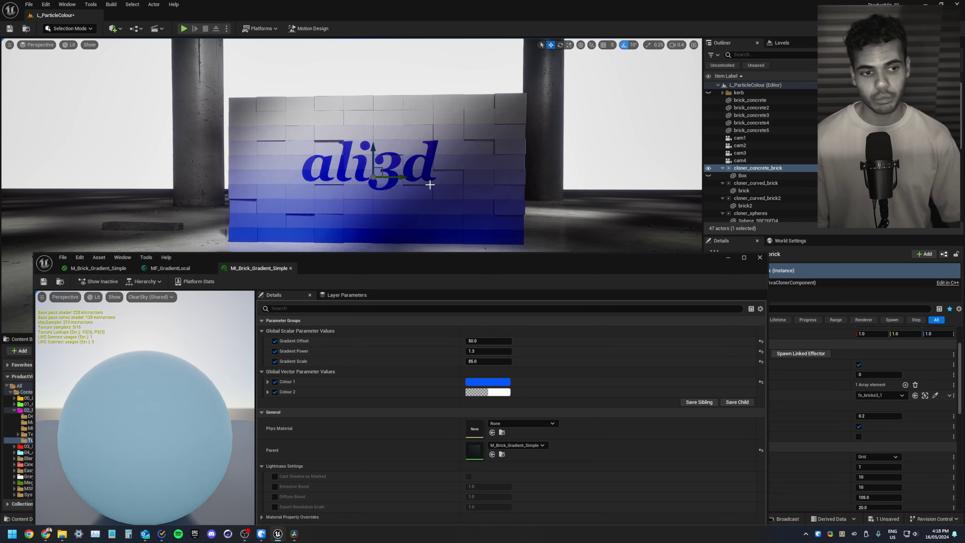
Step: Raise the cloned brick wall to test how the gradient follows it, and undo the move
{"action": "left_click_drag", "start_coordinate": [373, 156], "coordinate": [381, 86]}
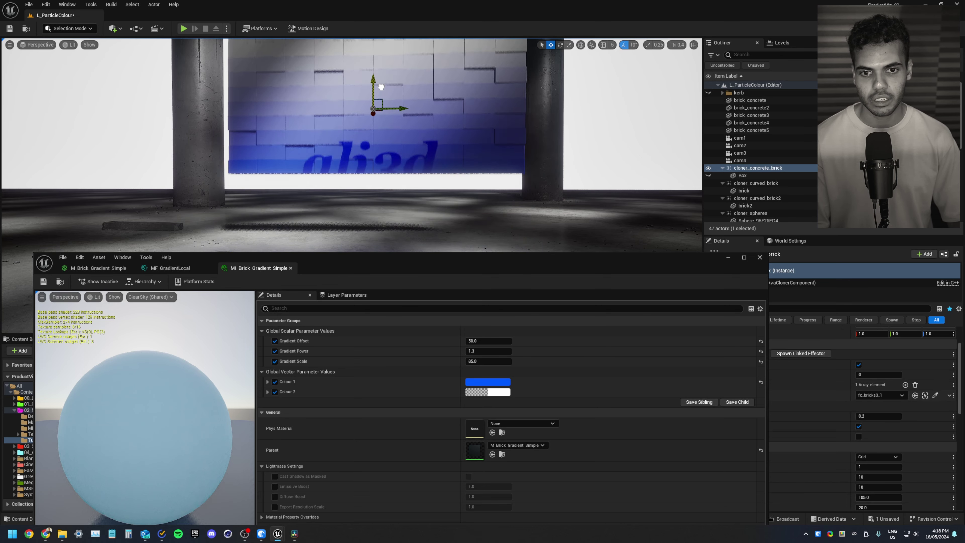
{"action": "key", "text": "ctrl+z"}
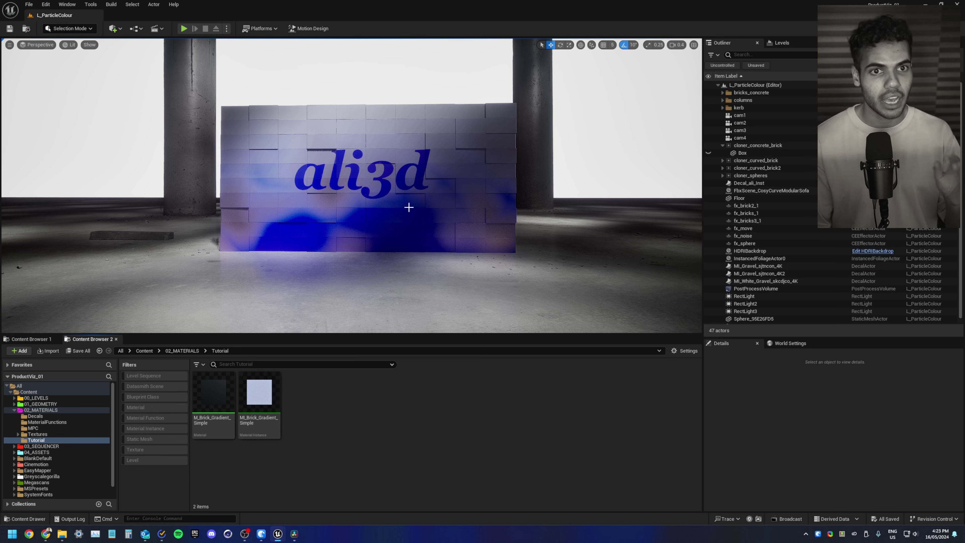
Step: Examine the brick surfaces at the wall's edge close up, then the colour pattern across the whole wall
{"action": "key", "text": "w"}
{"action": "right_click_drag", "start_coordinate": [412, 203], "coordinate": [360, 196]}
{"action": "key", "text": "d"}
{"action": "scroll", "coordinate": [411, 202], "scroll_direction": "down", "scroll_amount": 3}
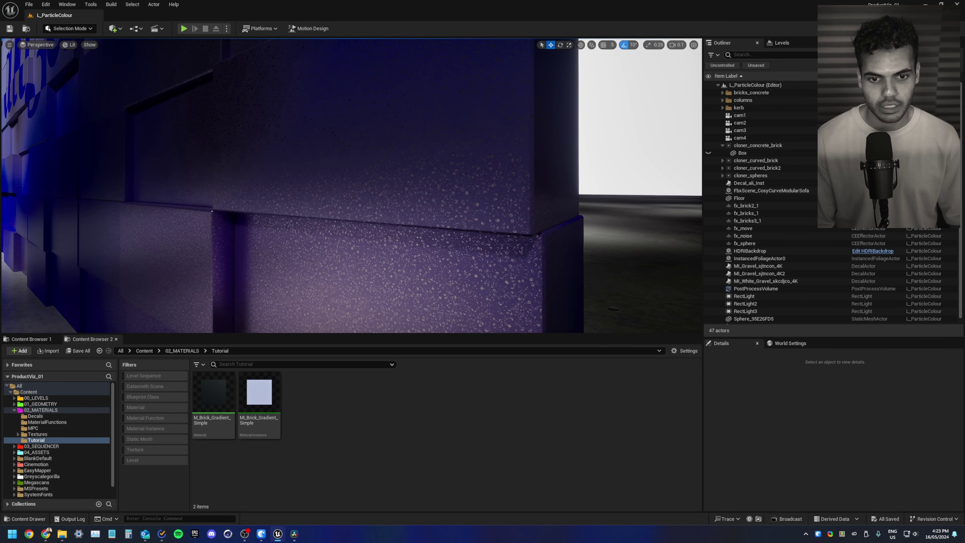
{"action": "key", "text": "q"}
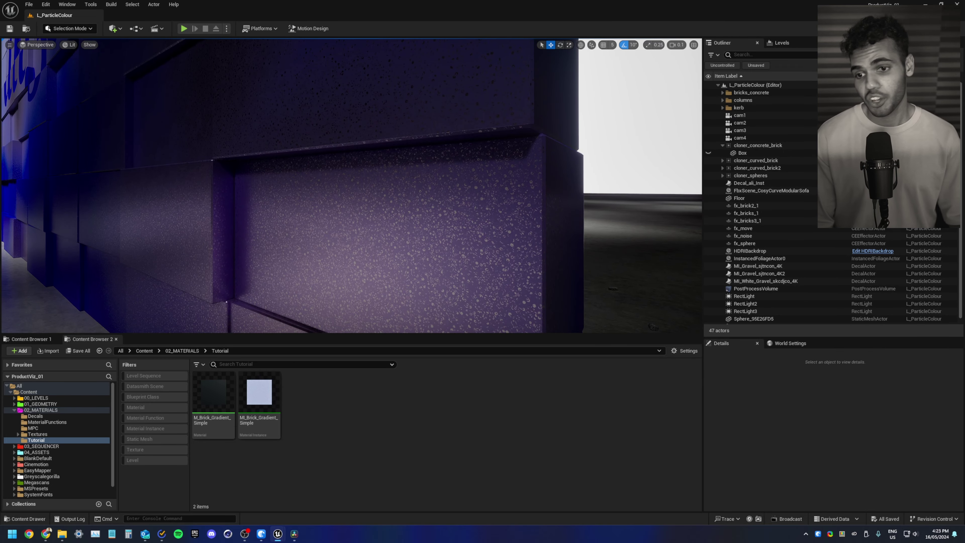
{"action": "scroll", "coordinate": [292, 201], "scroll_direction": "up", "scroll_amount": 3}
{"action": "key", "text": "s"}
{"action": "mouse_move", "coordinate": [291, 201]}
{"action": "right_mouse_down"}
{"action": "mouse_move", "coordinate": [197, 202]}
{"action": "mouse_move", "coordinate": [292, 201]}
{"action": "right_mouse_up"}
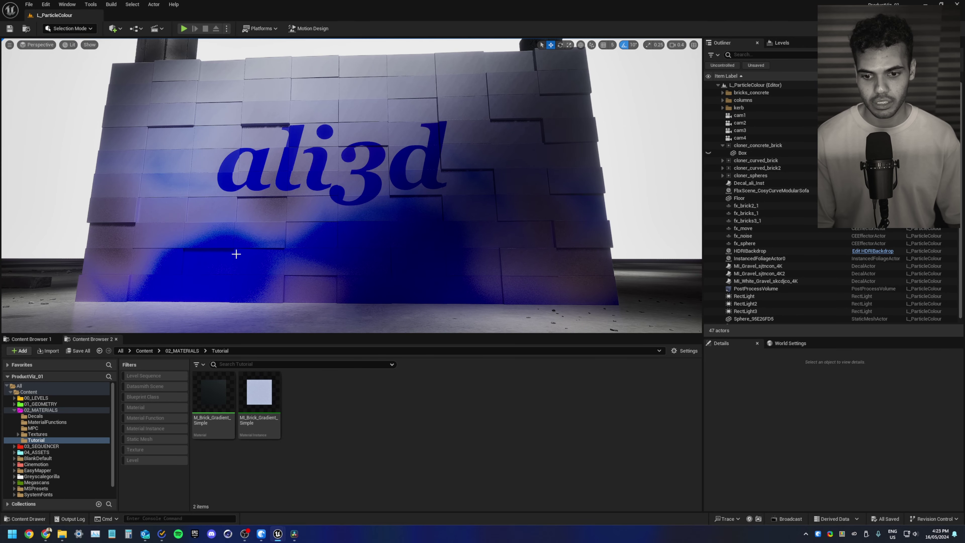
Step: Try a lower Gradient Offset and a different Gold colour in the MI_Bricks_LinearGradient_Masks instance on the wall's Box
{"action": "left_click", "coordinate": [305, 262]}
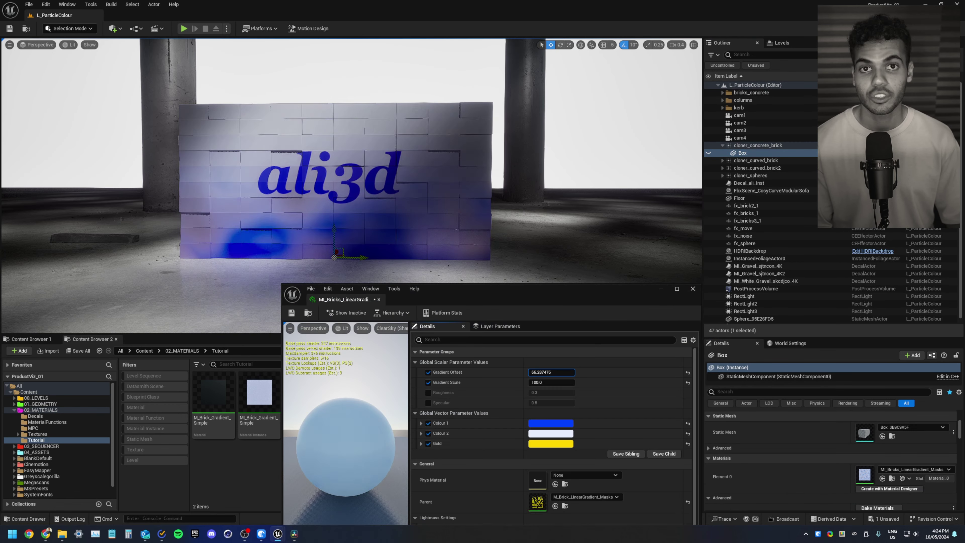
{"action": "mouse_move", "coordinate": [551, 372]}
{"action": "left_mouse_down"}
{"action": "mouse_move", "coordinate": [528, 373]}
{"action": "mouse_move", "coordinate": [558, 372]}
{"action": "mouse_move", "coordinate": [540, 372]}
{"action": "left_mouse_up"}
{"action": "left_click", "coordinate": [551, 444]}
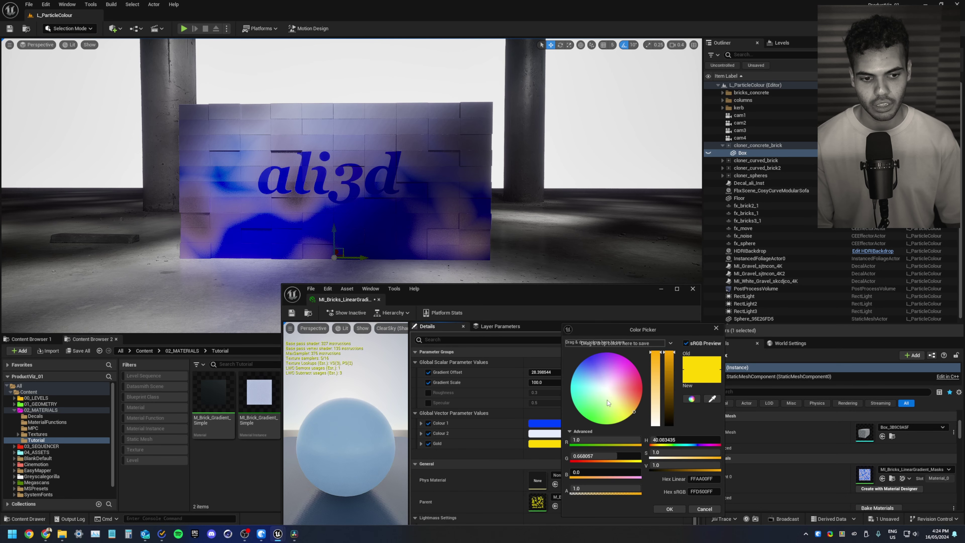
{"action": "mouse_move", "coordinate": [608, 398]}
{"action": "left_mouse_down"}
{"action": "mouse_move", "coordinate": [636, 368]}
{"action": "mouse_move", "coordinate": [626, 394]}
{"action": "mouse_move", "coordinate": [567, 398]}
{"action": "mouse_move", "coordinate": [610, 391]}
{"action": "left_mouse_up"}
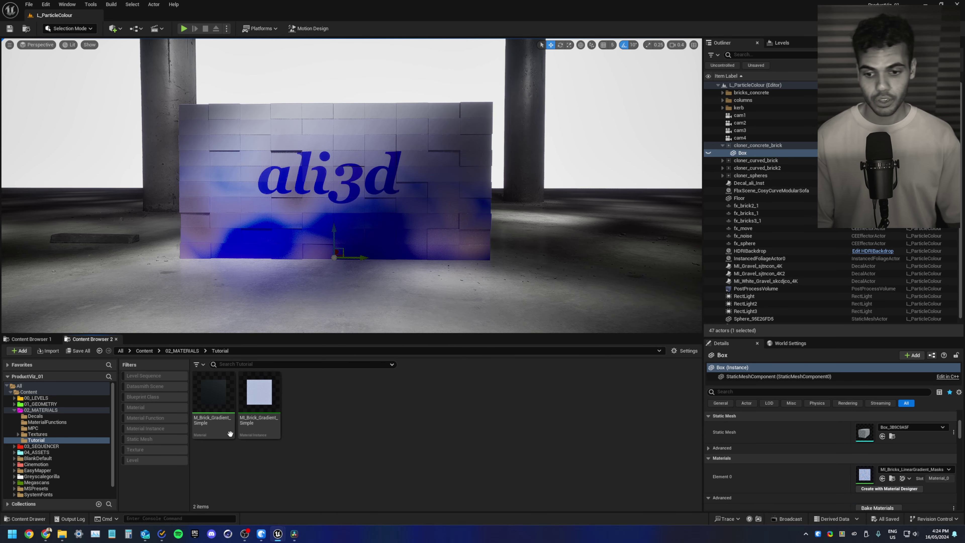
Step: Duplicate the M_Brick_Gradient_Simple material and name the copy M_Brick_Gradient_Complex
{"action": "left_click", "coordinate": [230, 434]}
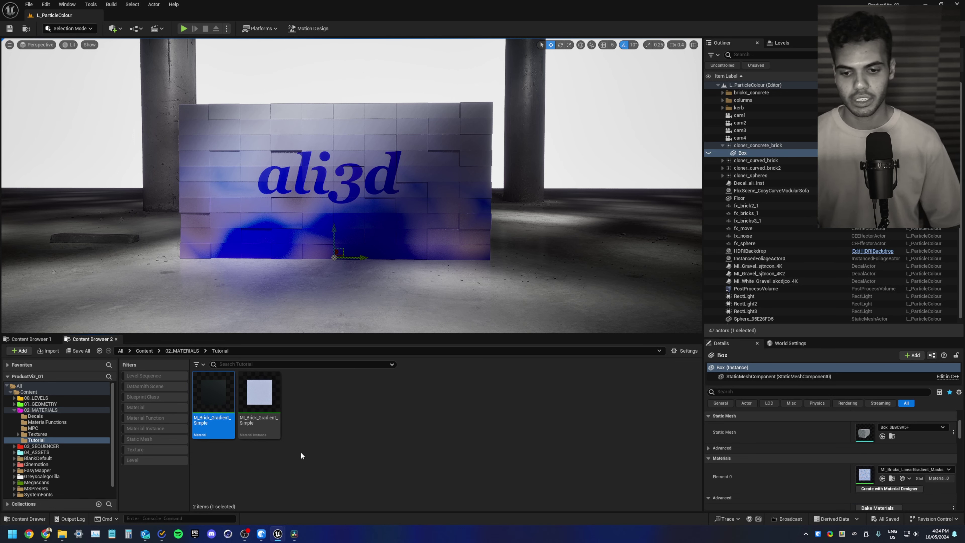
{"action": "key", "text": "ctrl+d"}
{"action": "key", "text": "End"}
{"action": "key", "text": "BackSpace"}
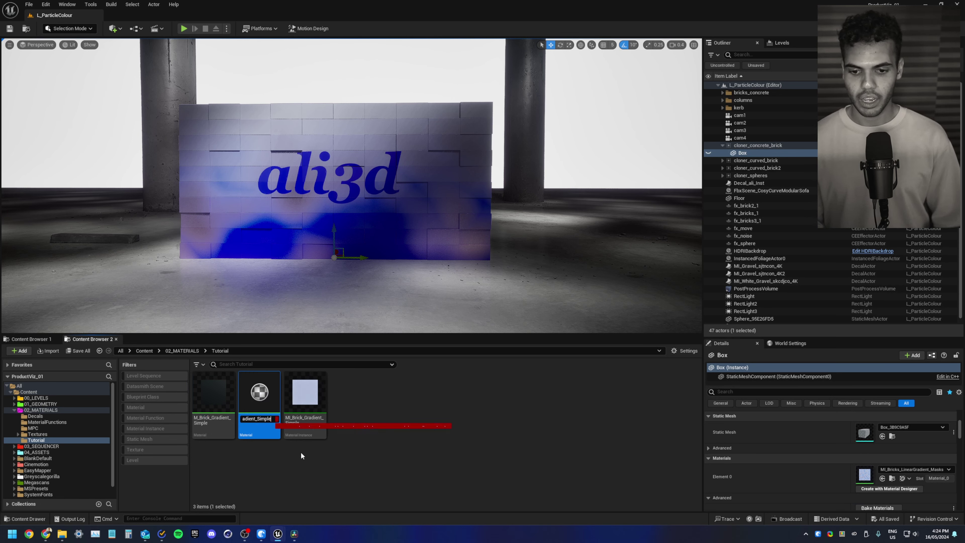
{"action": "type", "text": "\\"}
{"action": "key", "text": "BackSpace"}
{"action": "key", "text": "BackSpace"}
{"action": "key", "text": "BackSpace"}
{"action": "key", "text": "BackSpace"}
{"action": "key", "text": "BackSpace"}
{"action": "key", "text": "BackSpace"}
{"action": "key", "text": "BackSpace"}
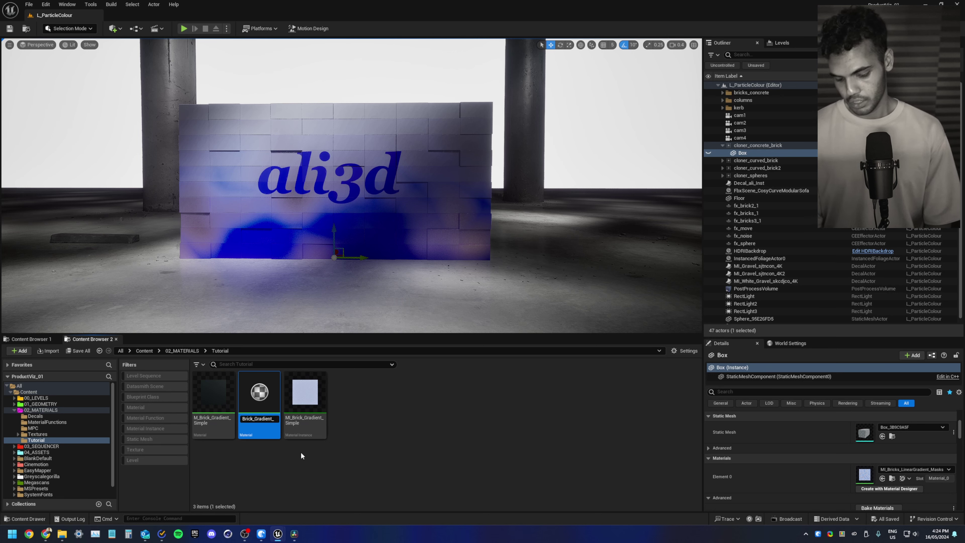
{"action": "type", "text": "Complex"}
{"action": "key", "text": "Return"}
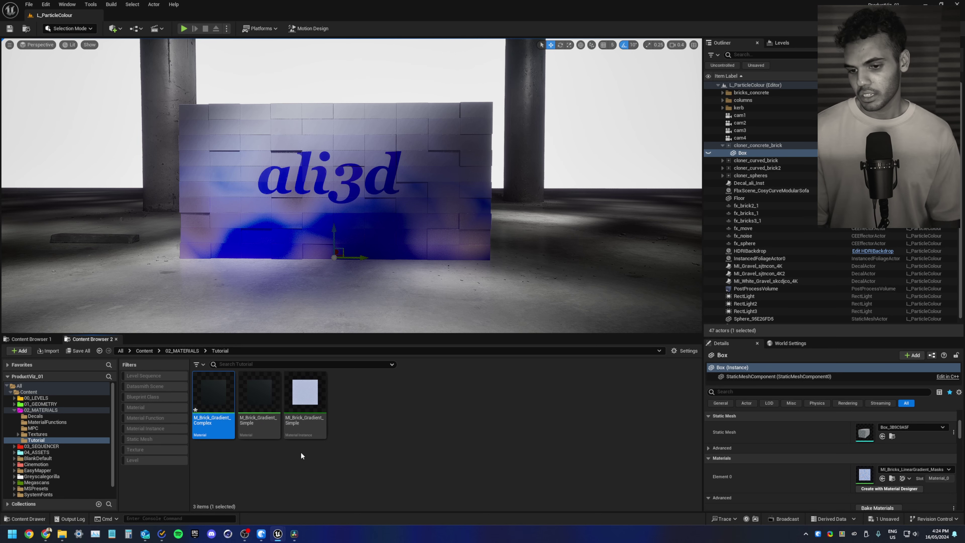
Step: Create a material instance from M_Brick_Gradient_Complex and name it MI_Brick_Gradient_Complex
{"action": "right_click", "coordinate": [207, 405]}
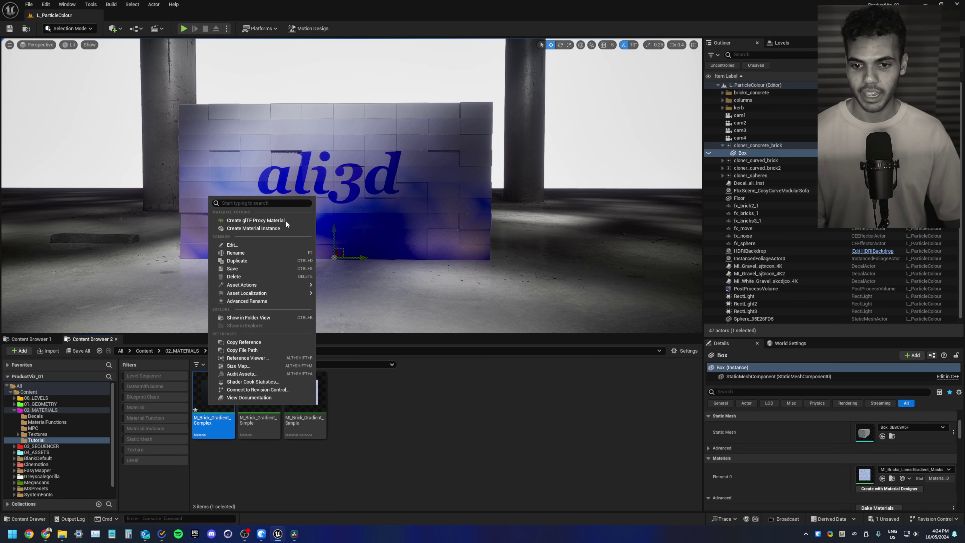
{"action": "left_click", "coordinate": [262, 228]}
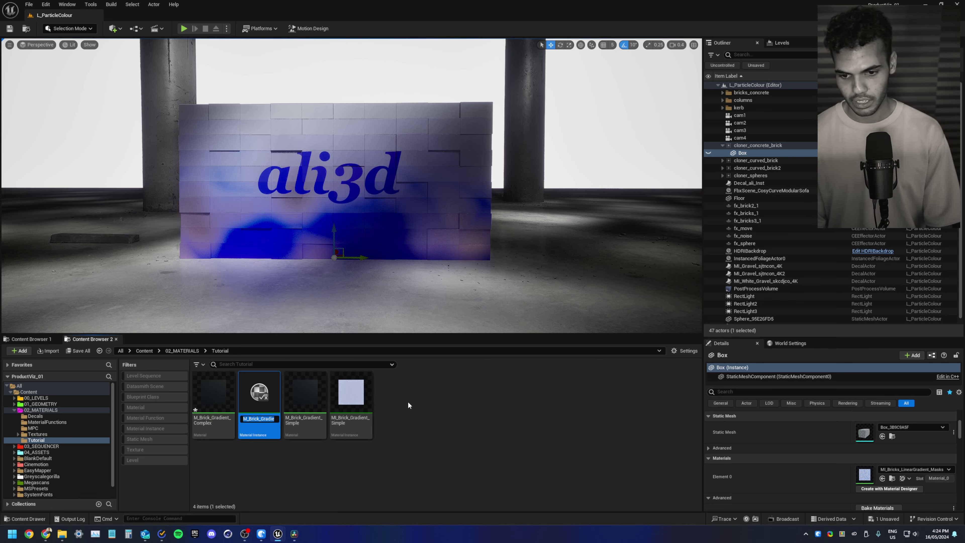
{"action": "type", "text": "MI_Bric"}
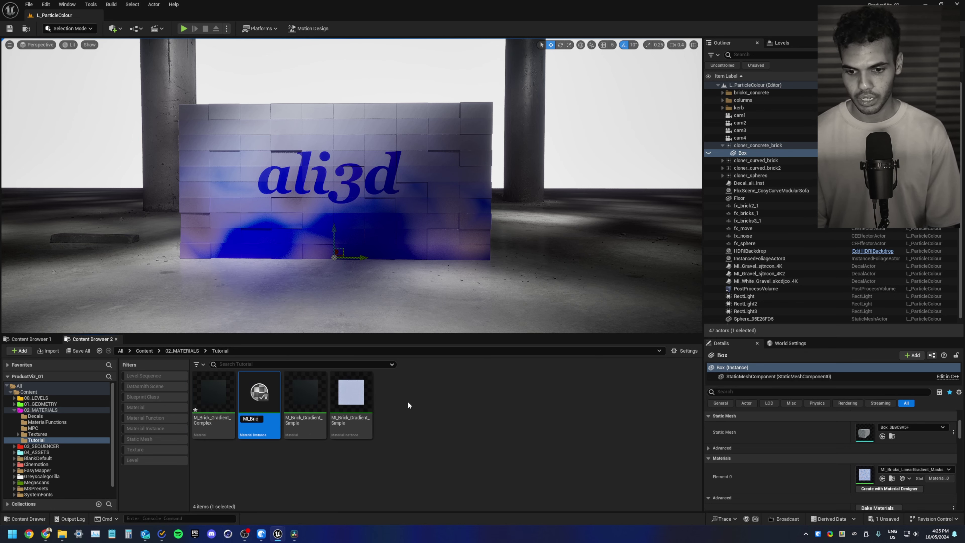
{"action": "type", "text": "k_Gradient"}
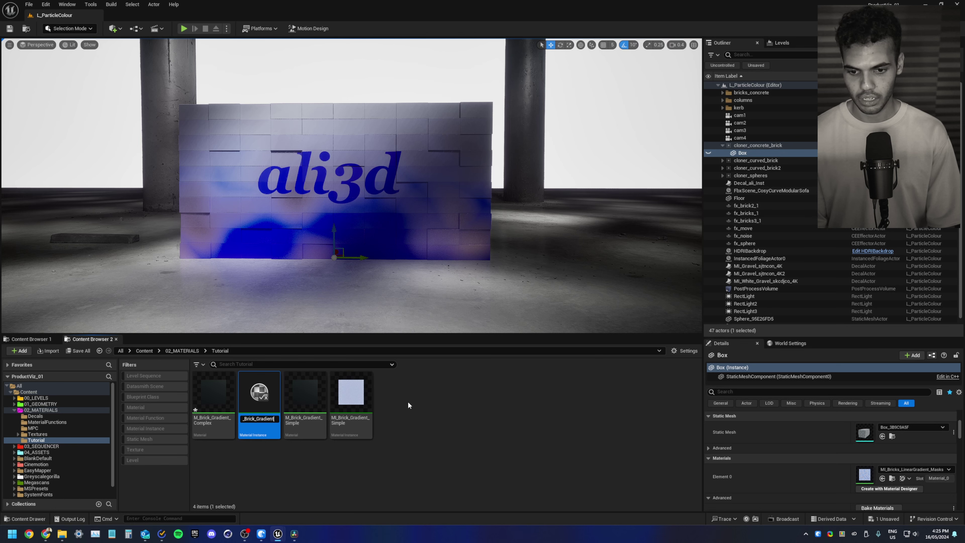
{"action": "type", "text": "_Complex"}
{"action": "key", "text": "Return"}
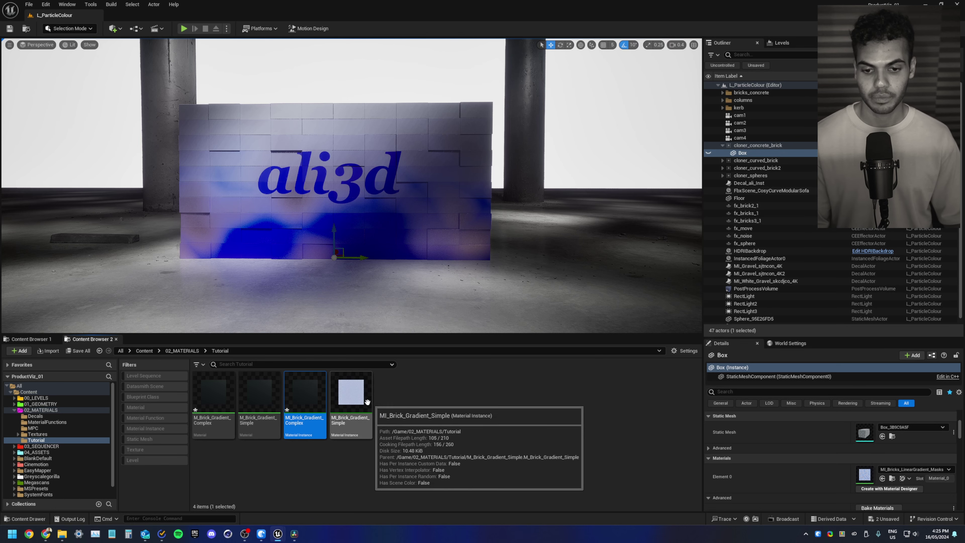
Step: Assign MI_Brick_Gradient_Complex to the Box under cloner_concrete_brick and match its gradient look to MI_Brick_Gradient_Simple
{"action": "left_click", "coordinate": [778, 153]}
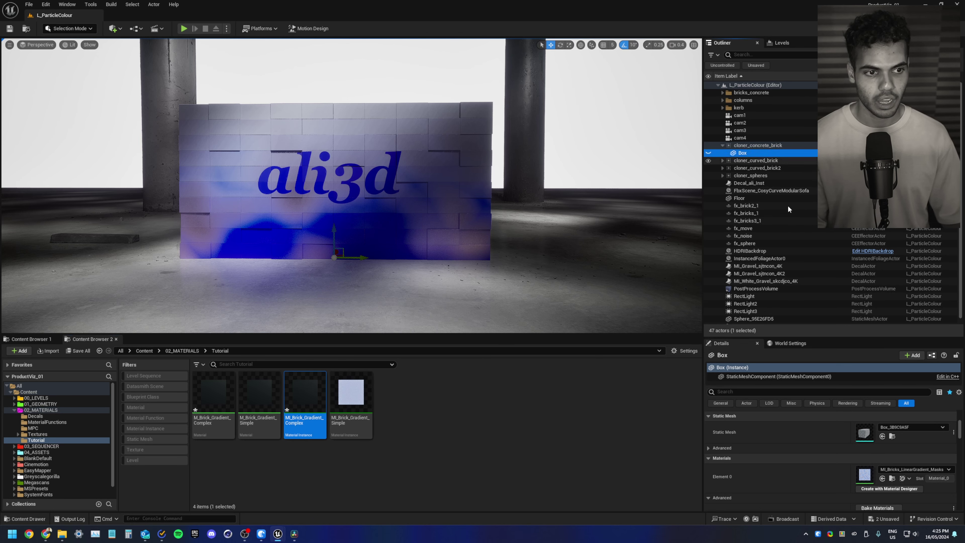
{"action": "left_click", "coordinate": [883, 479]}
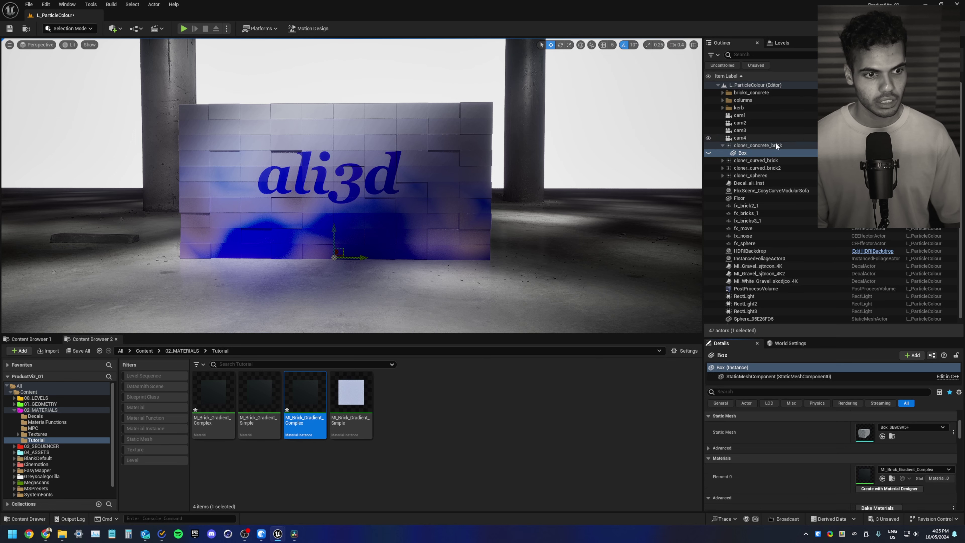
{"action": "mouse_move", "coordinate": [762, 154]}
{"action": "left_mouse_down"}
{"action": "mouse_move", "coordinate": [760, 85]}
{"action": "mouse_move", "coordinate": [750, 154]}
{"action": "left_mouse_up"}
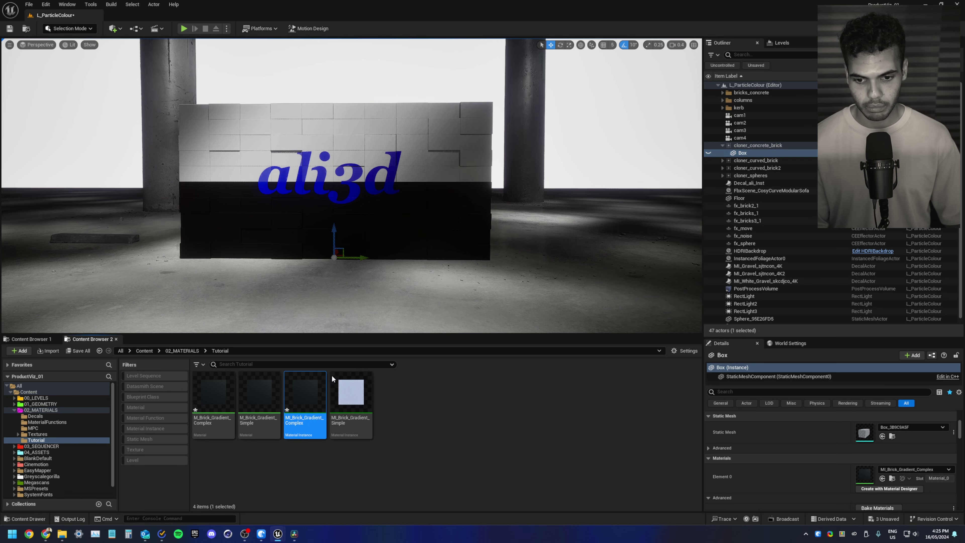
{"action": "left_click_drag", "start_coordinate": [351, 392], "coordinate": [390, 206]}
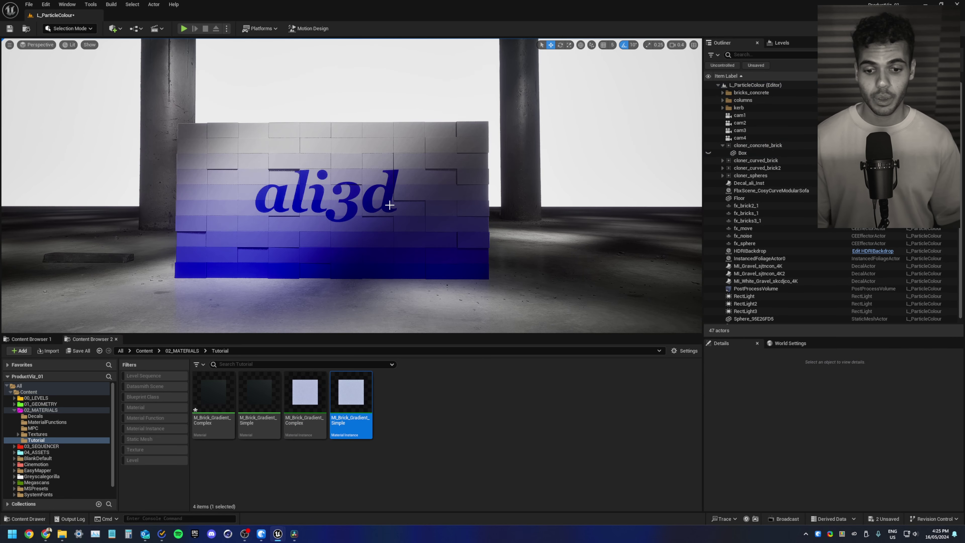
{"action": "left_click", "coordinate": [444, 420]}
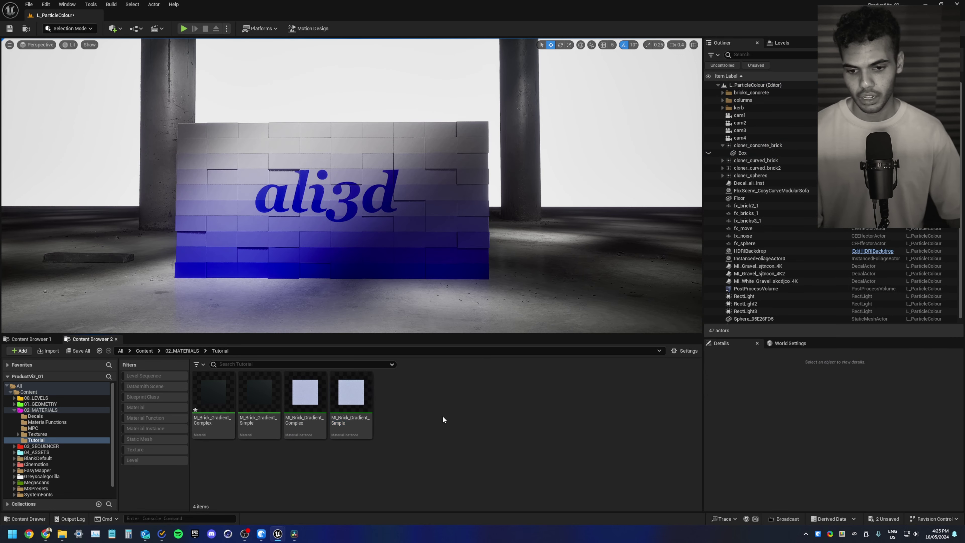
Step: Open the M_Brick_Gradient_Complex graph and highlight the chain of nodes that computes the height gradient
{"action": "double_click", "coordinate": [213, 395]}
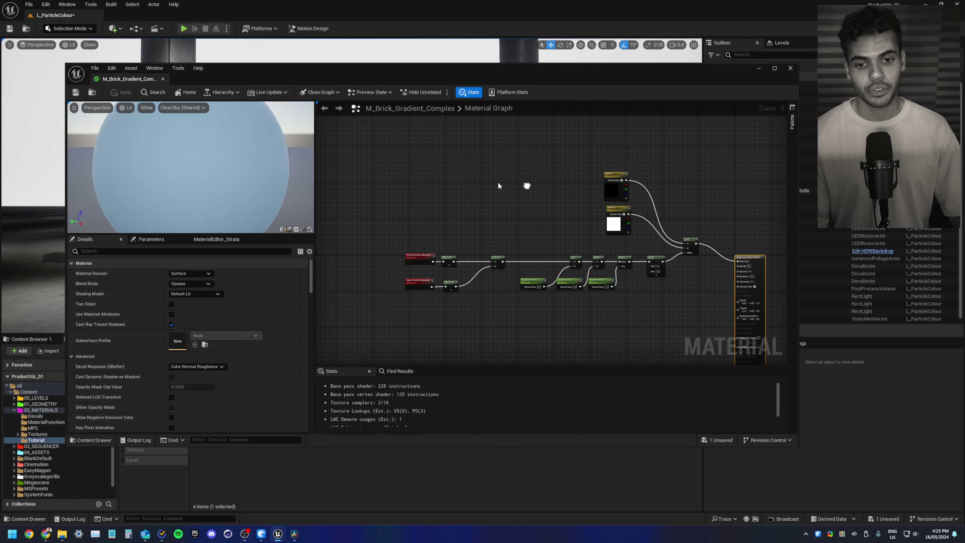
{"action": "left_click_drag", "start_coordinate": [385, 156], "coordinate": [384, 261]}
{"action": "left_click_drag", "start_coordinate": [692, 308], "coordinate": [393, 249]}
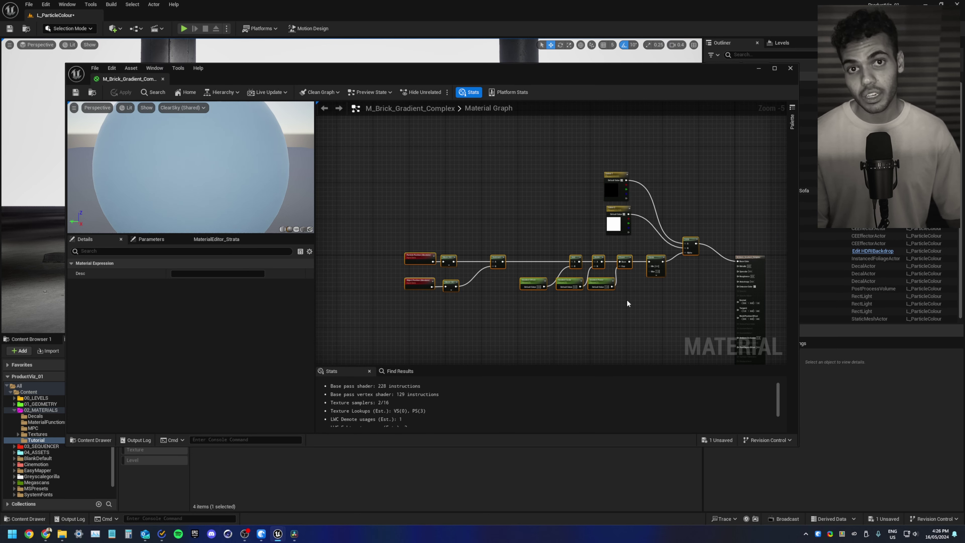
{"action": "left_click", "coordinate": [663, 322]}
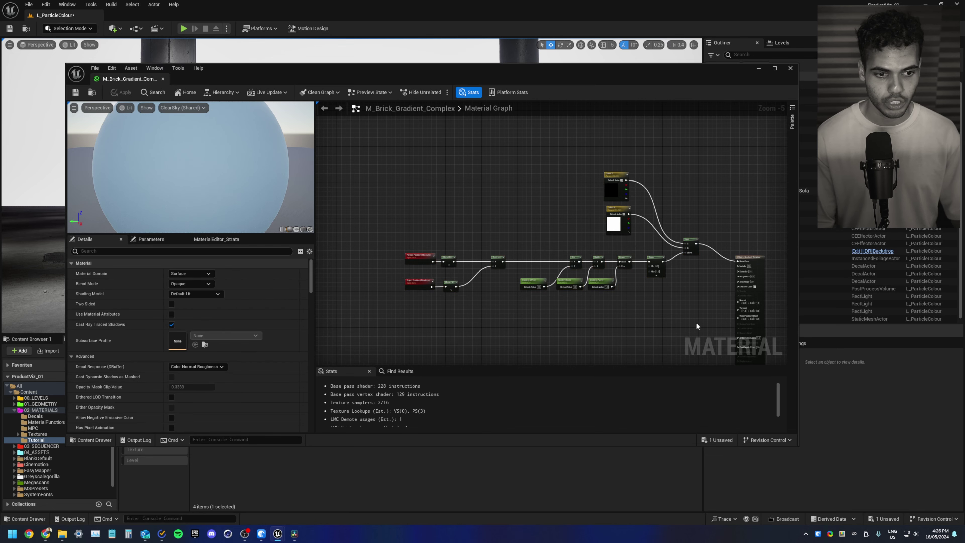
Step: Wrap all nodes except the material output in a comment titled Gradient, and move the output node farther from it
{"action": "left_click_drag", "start_coordinate": [697, 322], "coordinate": [401, 169]}
{"action": "key", "text": "c"}
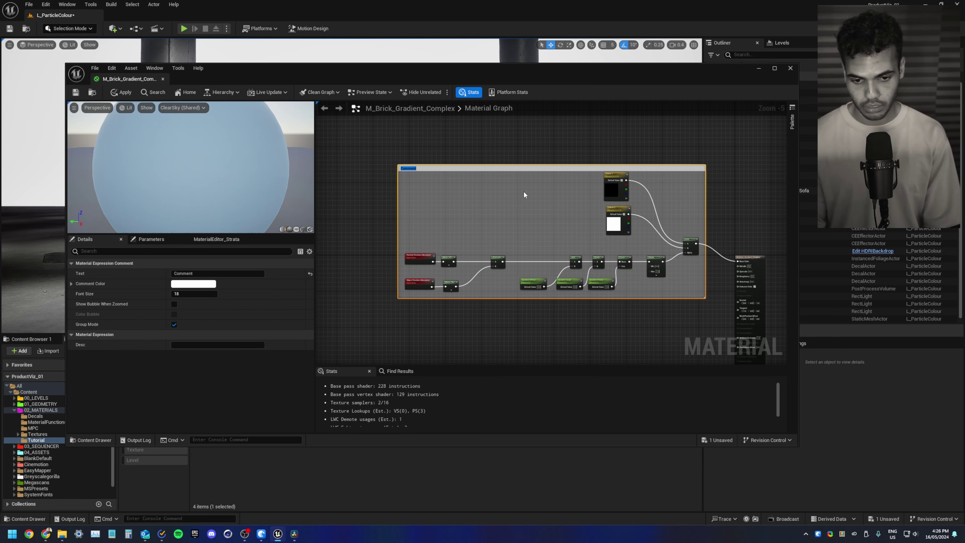
{"action": "type", "text": "G"}
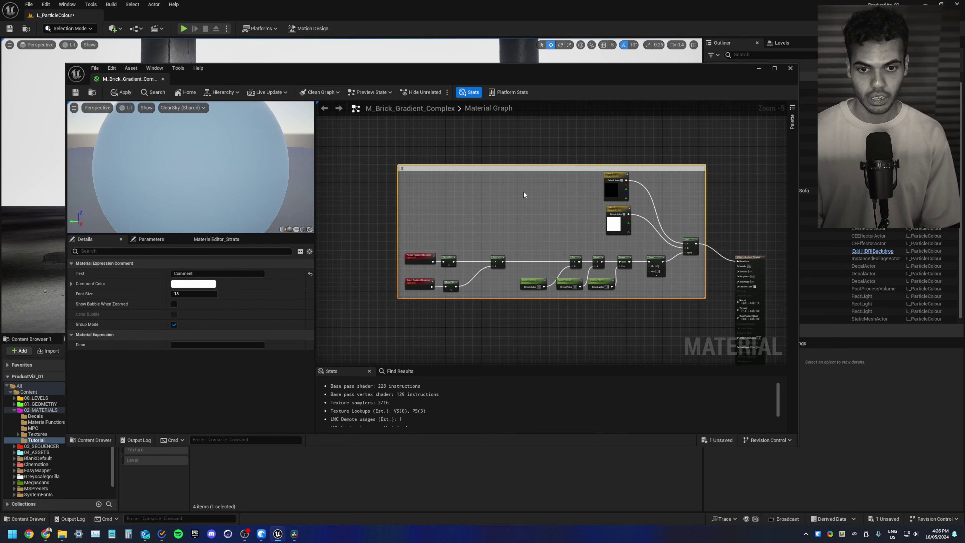
{"action": "type", "text": "ra"}
{"action": "type", "text": "dient"}
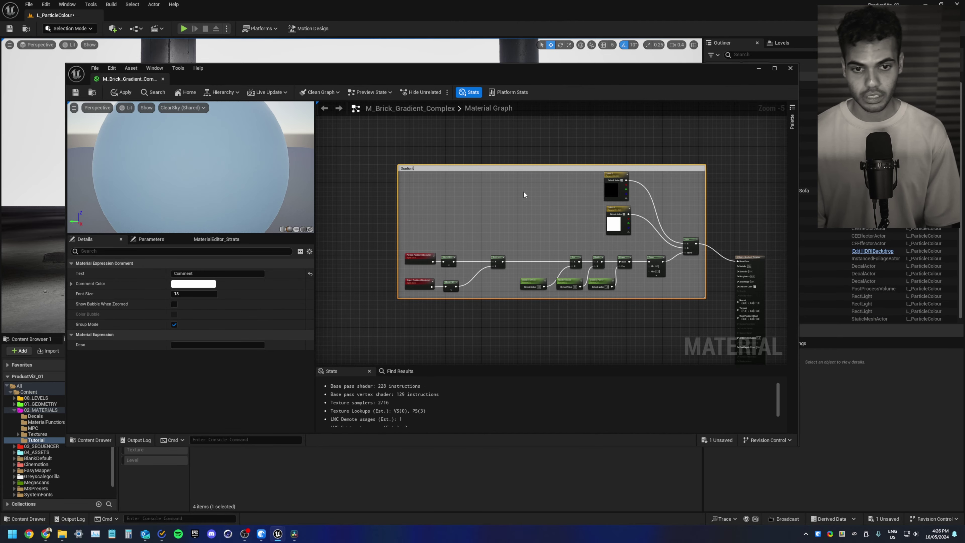
{"action": "right_click_drag", "start_coordinate": [524, 191], "coordinate": [440, 221]}
{"action": "left_click", "coordinate": [504, 182]}
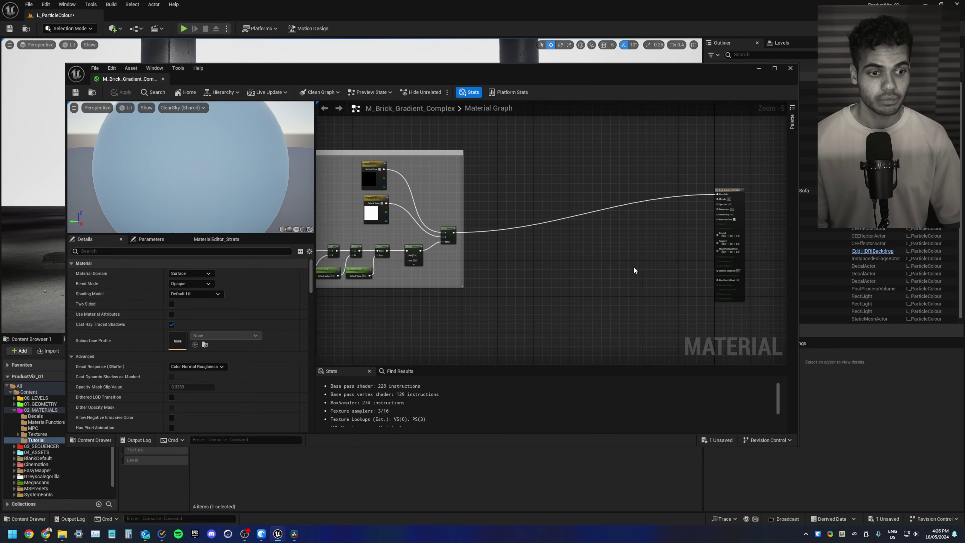
Step: Add the Matal_Clean_Dots_Mask_01 texture from the Textures folder to the M_Brick_Gradient_Complex graph, between the gradient comment and the material output
{"action": "scroll", "coordinate": [631, 233], "scroll_direction": "up", "scroll_amount": 5}
{"action": "left_click", "coordinate": [37, 434]}
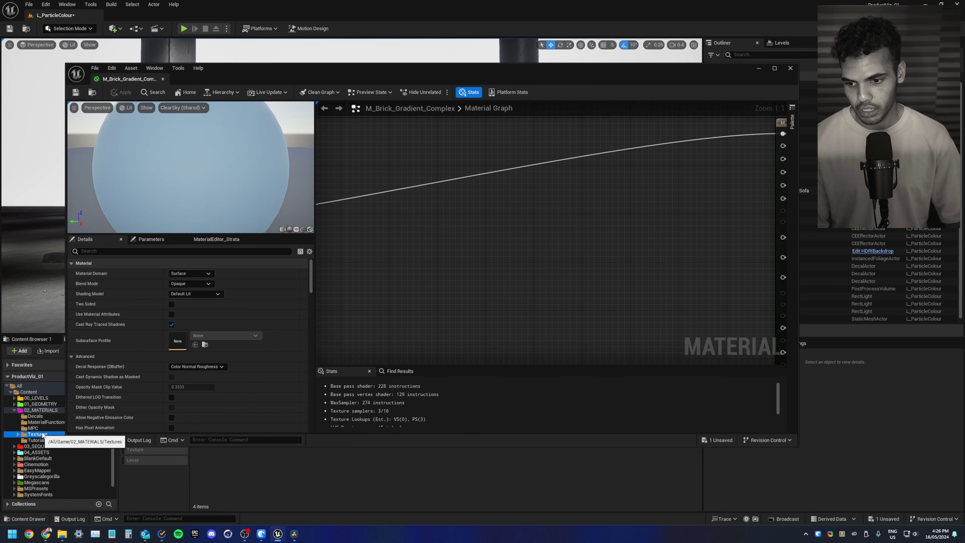
{"action": "left_click_drag", "start_coordinate": [221, 446], "coordinate": [235, 366]}
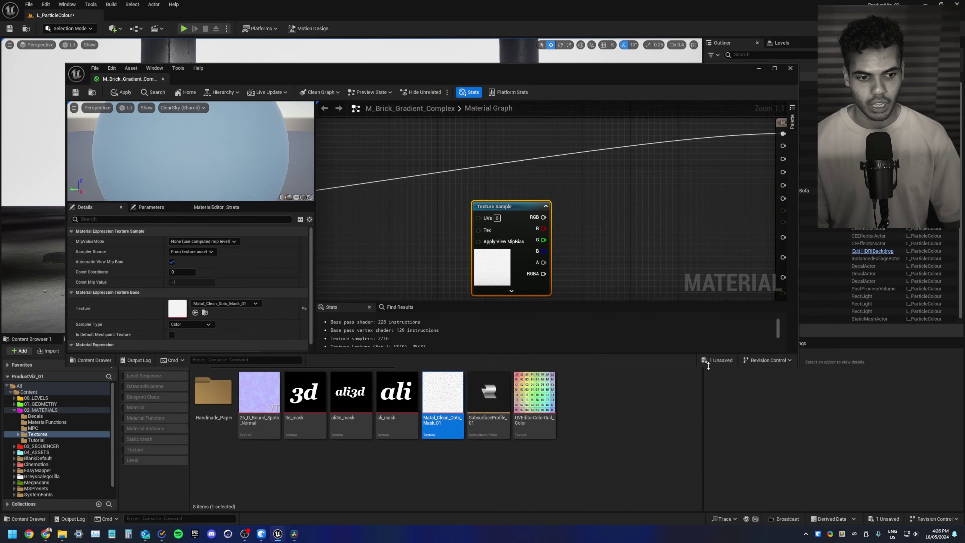
{"action": "left_click_drag", "start_coordinate": [707, 366], "coordinate": [700, 499]}
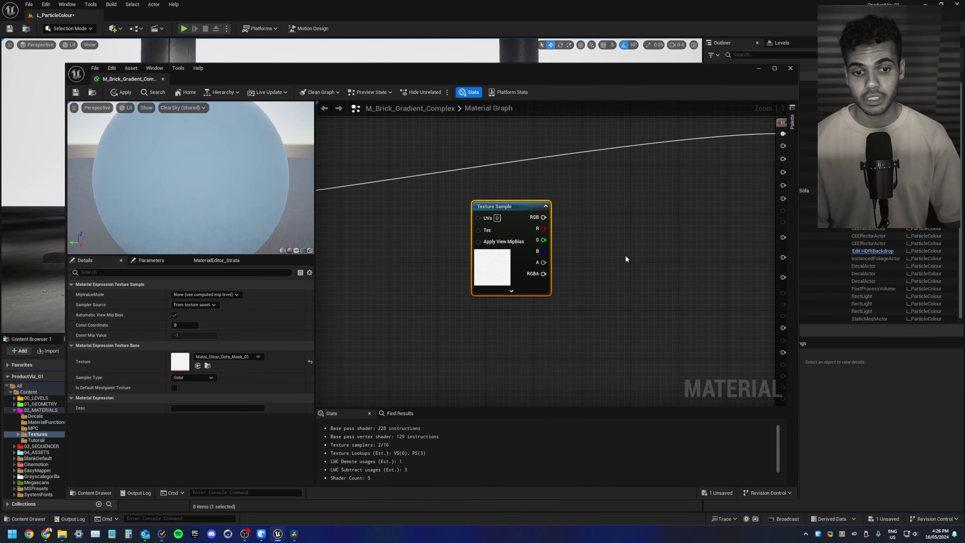
{"action": "right_click_drag", "start_coordinate": [627, 222], "coordinate": [533, 244]}
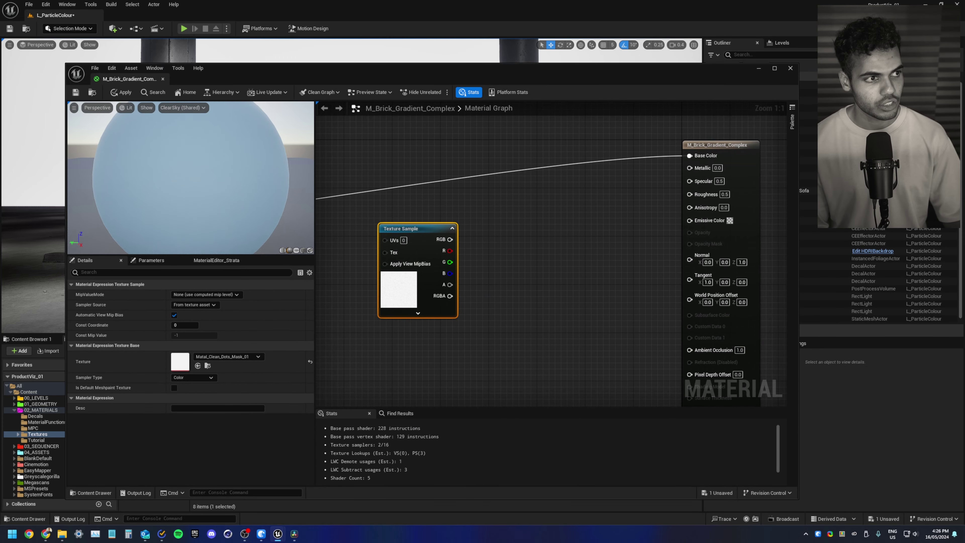
Step: Open the Matal_Clean_Dots_Mask_01 texture to inspect its dots up close, and return to the material graph
{"action": "left_click_drag", "start_coordinate": [964, 72], "coordinate": [483, 76]}
{"action": "scroll", "coordinate": [140, 280], "scroll_direction": "up", "scroll_amount": 4}
{"action": "left_click", "coordinate": [129, 78]}
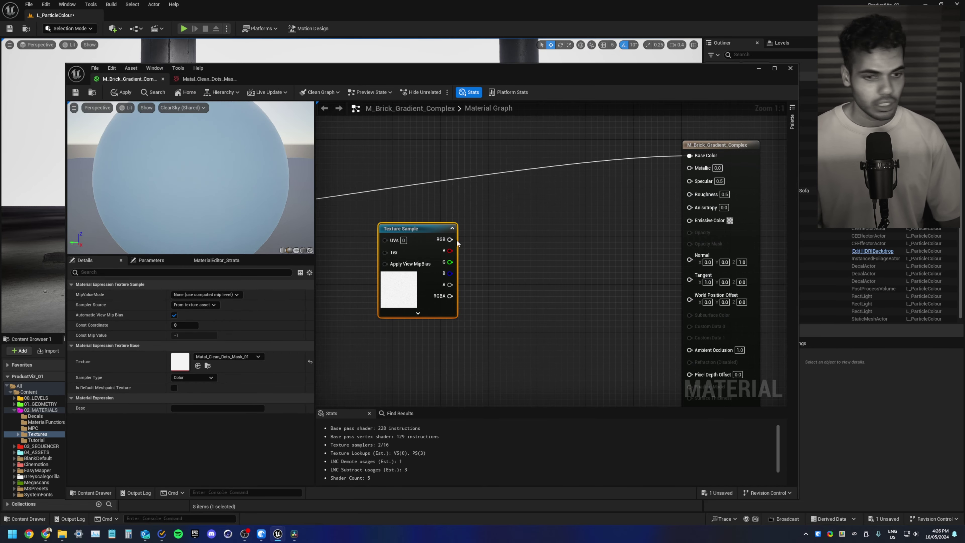
Step: Invert the dots texture's RGB output with a OneMinus node, connect it to Metallic, and apply the material
{"action": "left_click_drag", "start_coordinate": [450, 239], "coordinate": [511, 241]}
{"action": "type", "text": "onemin"}
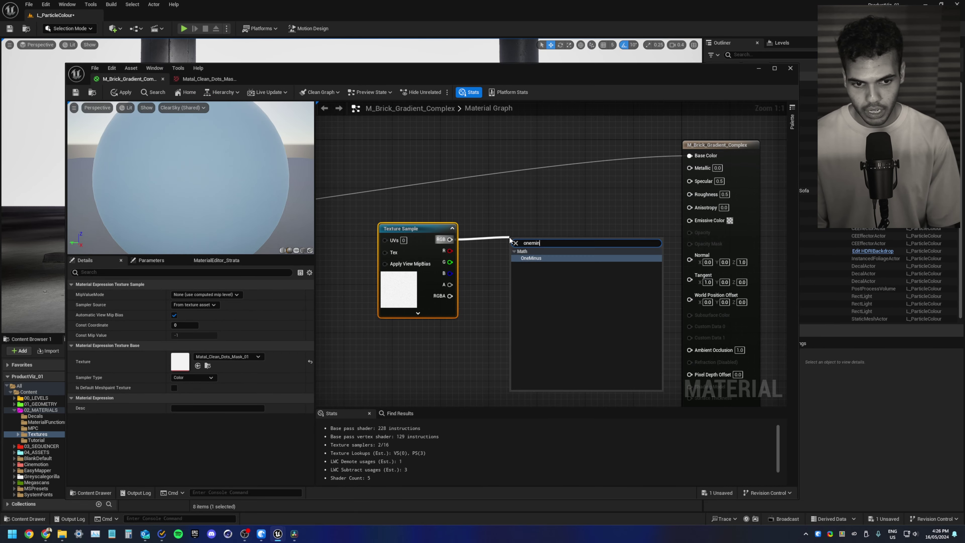
{"action": "key", "text": "Return"}
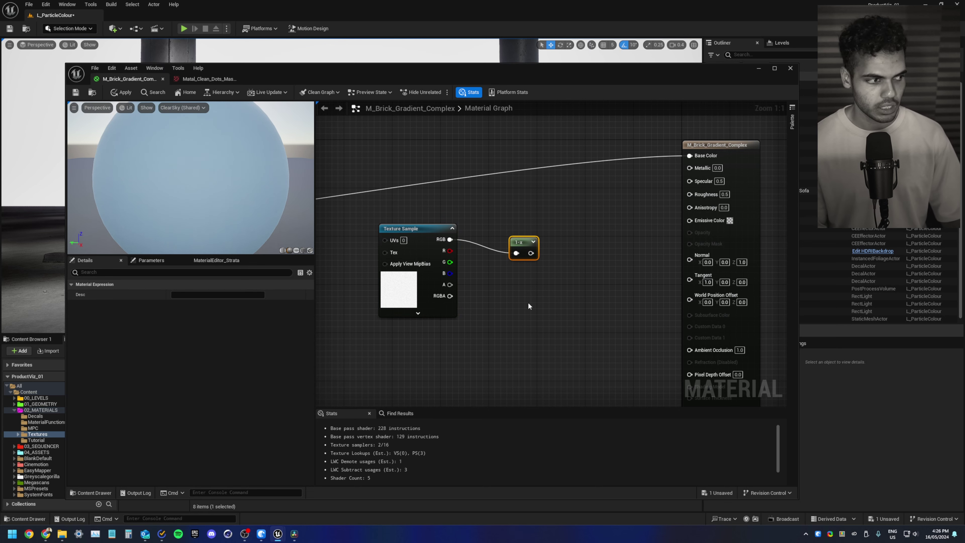
{"action": "left_click_drag", "start_coordinate": [537, 257], "coordinate": [690, 168]}
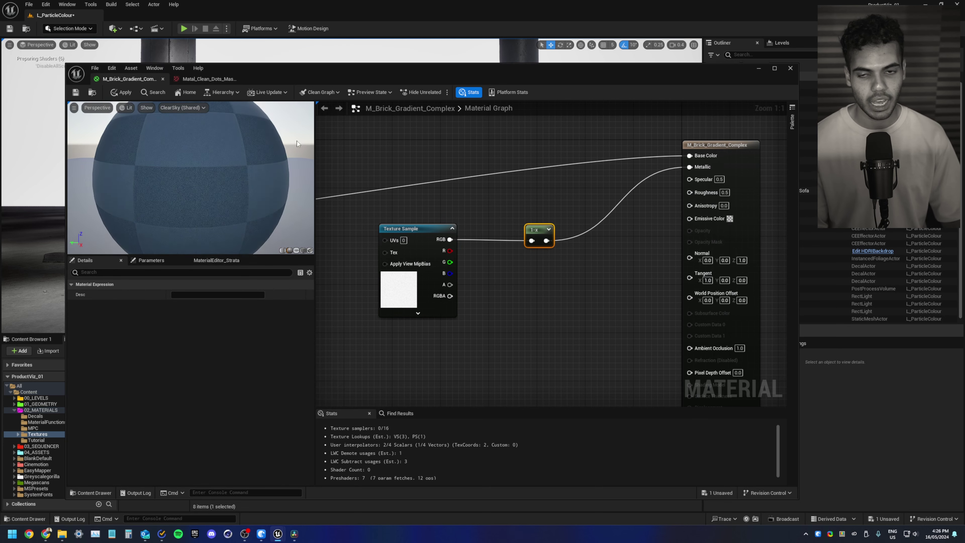
{"action": "left_click", "coordinate": [116, 95]}
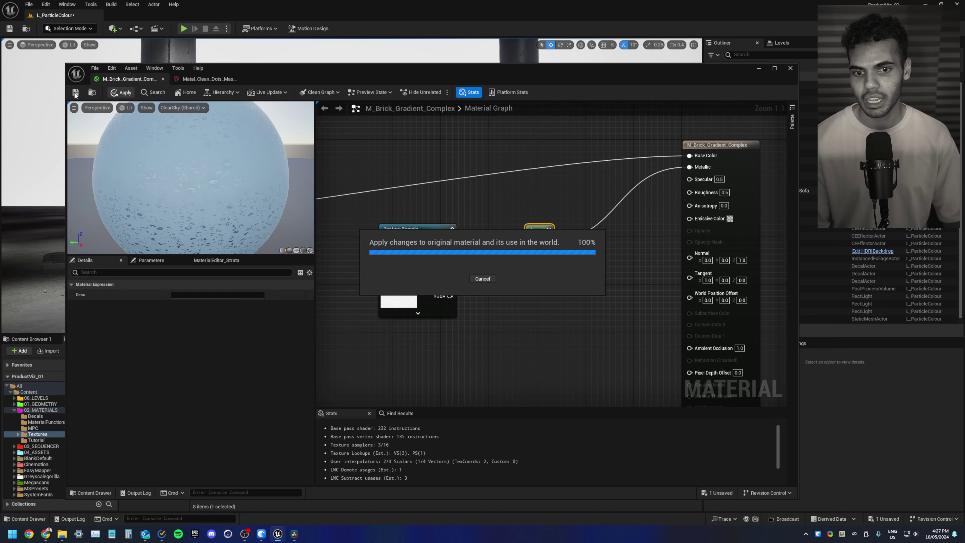
Step: Examine the dots on the brick wall up close in the level viewport, on both the pale upper and dark lower bricks
{"action": "left_click_drag", "start_coordinate": [362, 72], "coordinate": [320, 343]}
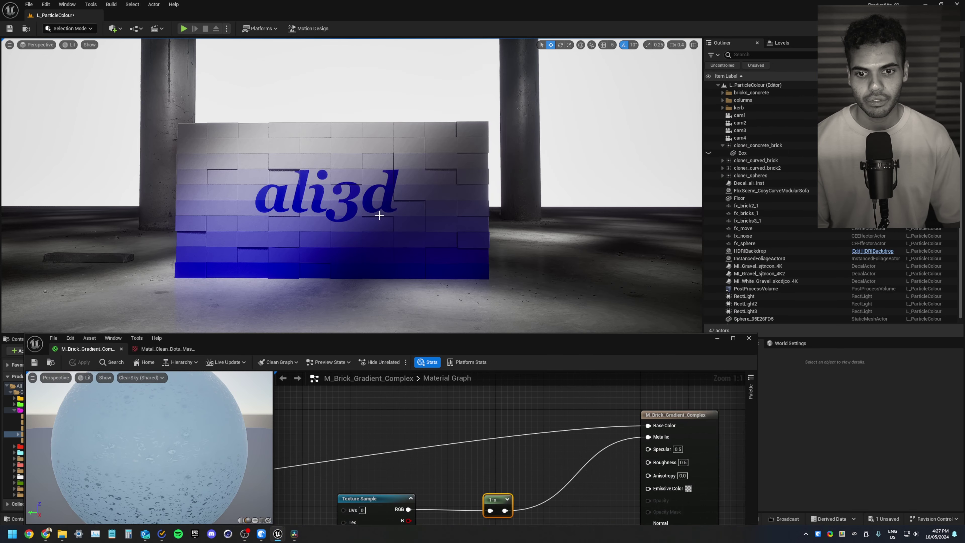
{"action": "key", "text": "w"}
{"action": "right_click_drag", "start_coordinate": [380, 215], "coordinate": [397, 224]}
{"action": "scroll", "coordinate": [380, 216], "scroll_direction": "down", "scroll_amount": 3}
{"action": "scroll", "coordinate": [379, 215], "scroll_direction": "up", "scroll_amount": 2}
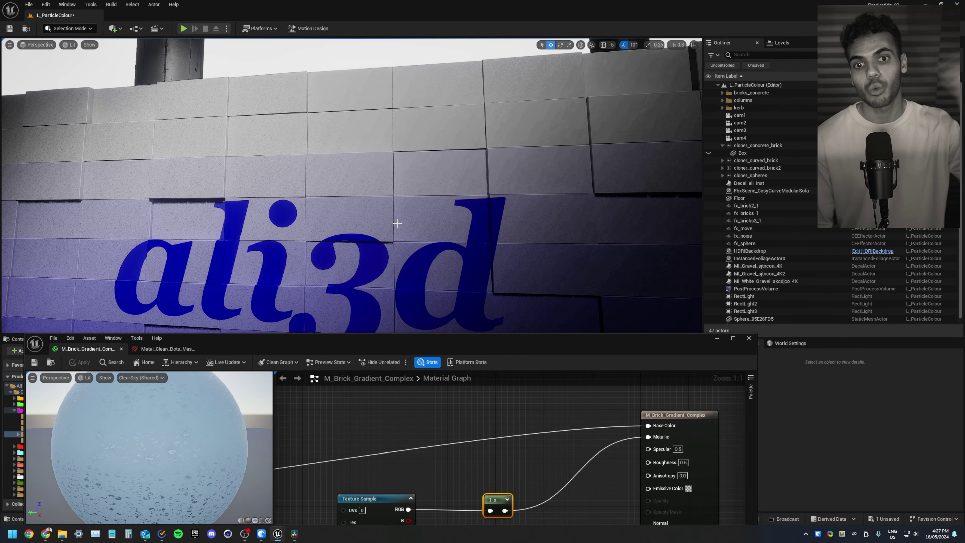
{"action": "right_click_drag", "start_coordinate": [397, 223], "coordinate": [397, 224]}
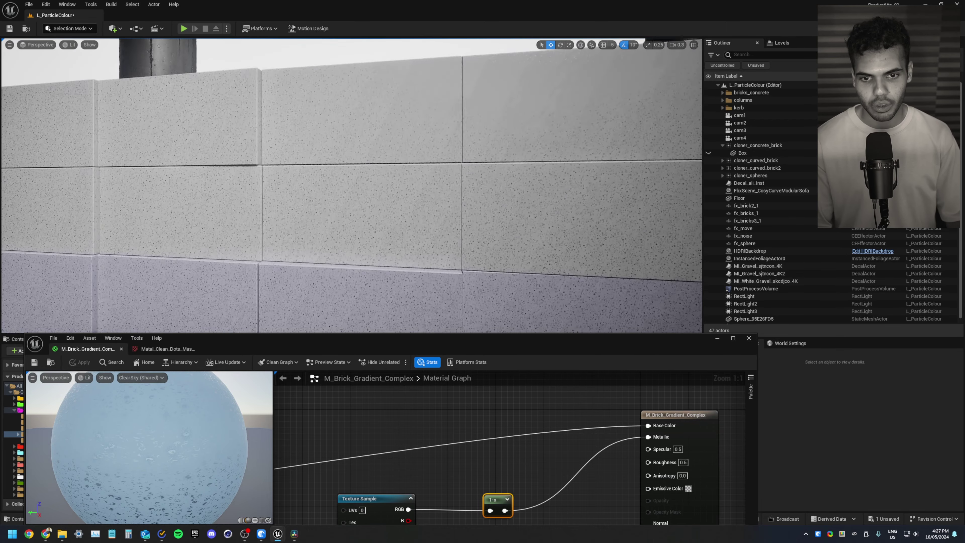
{"action": "right_click_drag", "start_coordinate": [312, 146], "coordinate": [311, 146]}
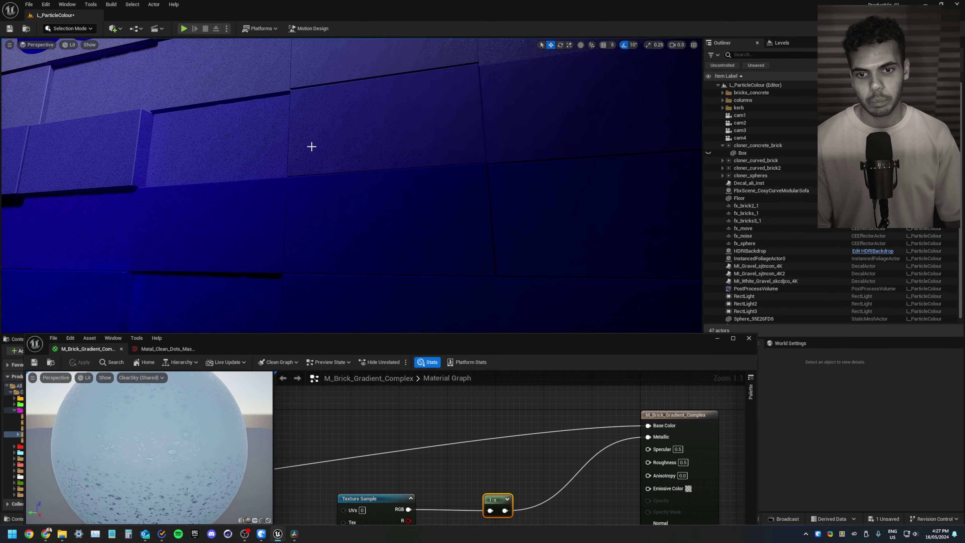
{"action": "right_click_drag", "start_coordinate": [251, 204], "coordinate": [250, 205]}
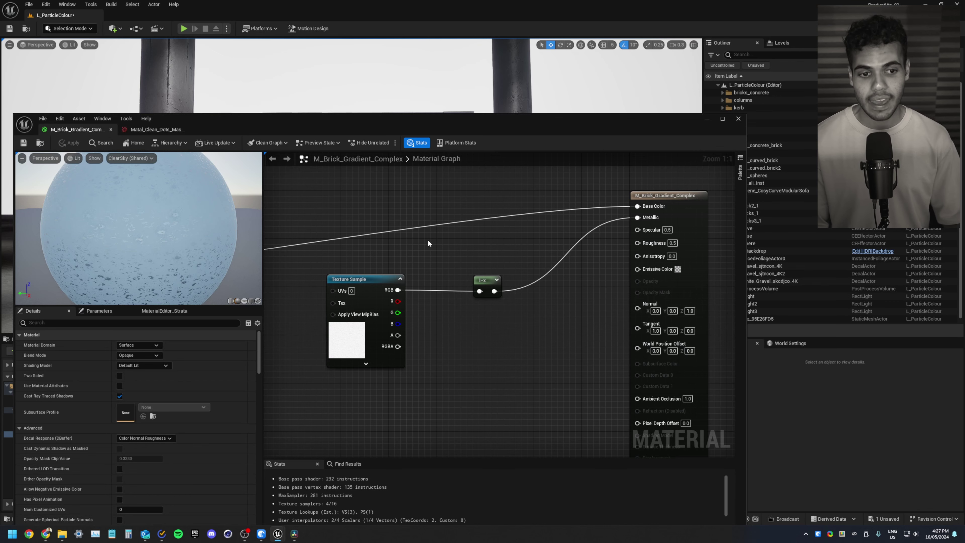
Step: Review the gradient's colour nodes, check Colour 2 in the colour picker without changing it, and compare the graph with the brick wall
{"action": "right_click_drag", "start_coordinate": [427, 239], "coordinate": [578, 301]}
{"action": "scroll", "coordinate": [557, 301], "scroll_direction": "down", "scroll_amount": 6}
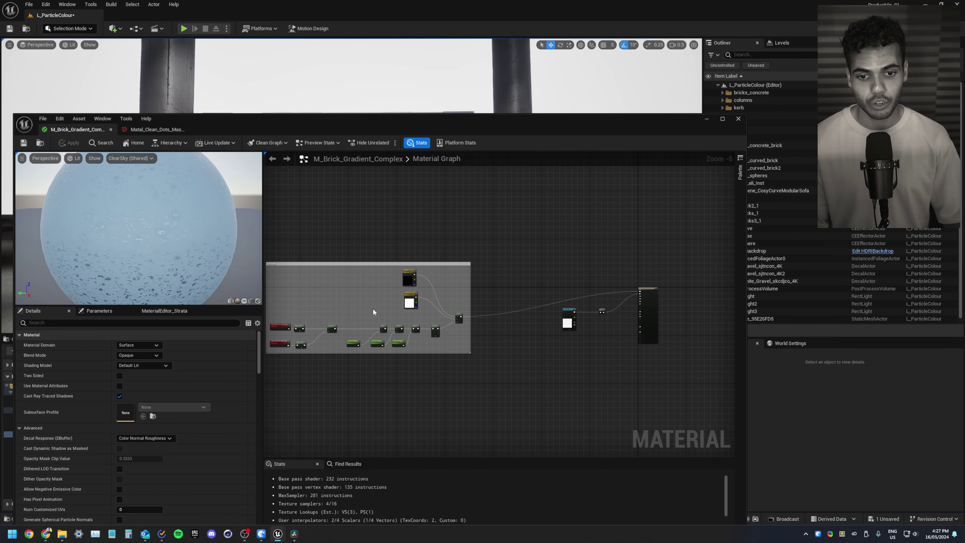
{"action": "scroll", "coordinate": [565, 311], "scroll_direction": "up", "scroll_amount": 4}
{"action": "right_click_drag", "start_coordinate": [635, 280], "coordinate": [505, 293]}
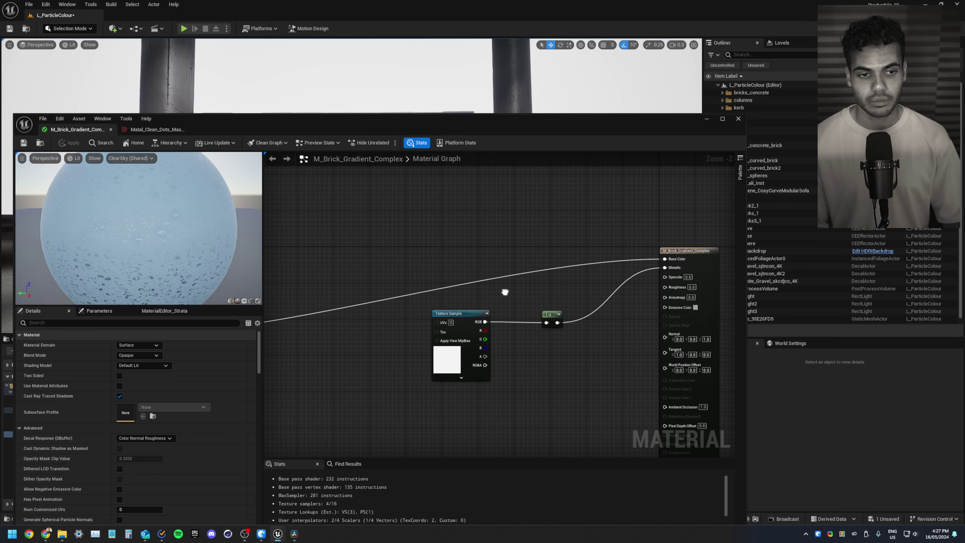
{"action": "right_click_drag", "start_coordinate": [310, 237], "coordinate": [725, 229]}
{"action": "left_click_drag", "start_coordinate": [393, 293], "coordinate": [386, 284]}
{"action": "left_click", "coordinate": [657, 235]}
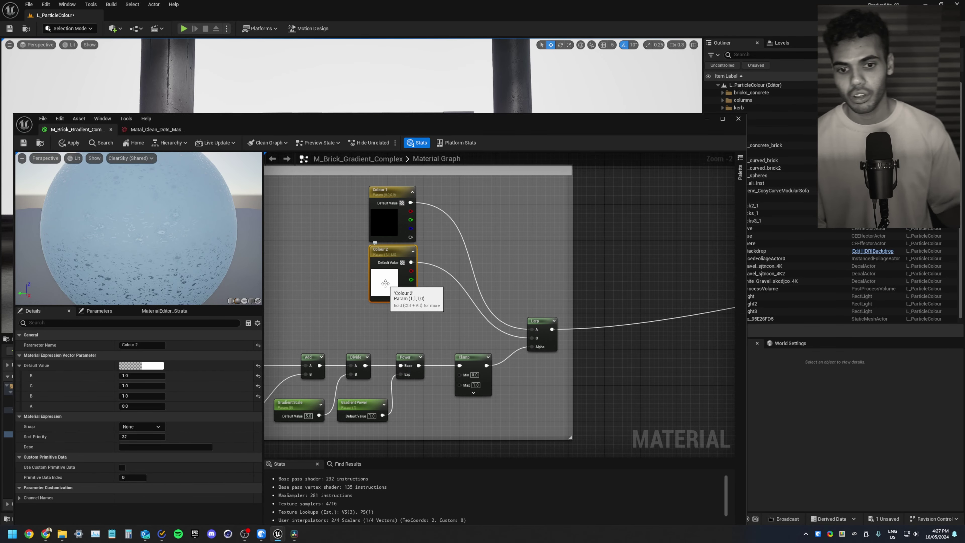
{"action": "double_click", "coordinate": [385, 284]}
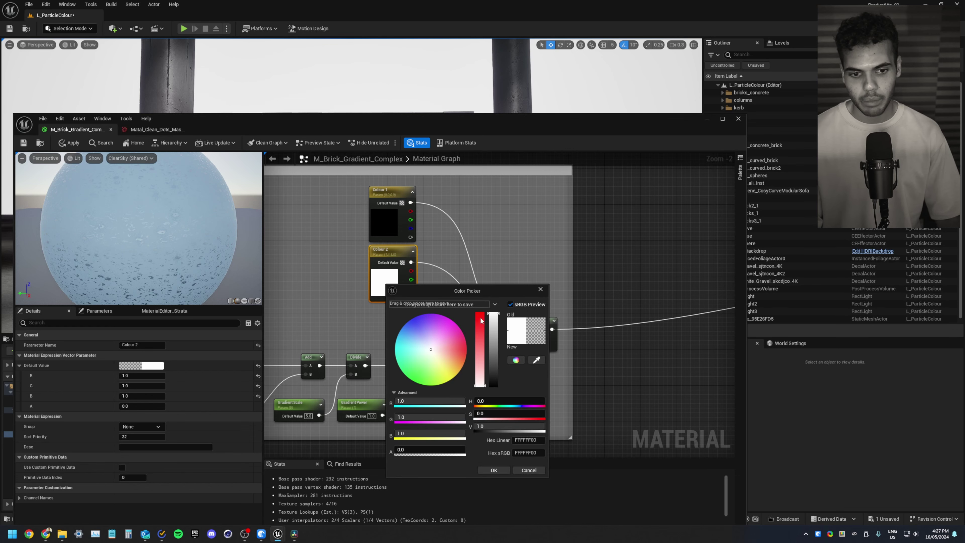
{"action": "left_click", "coordinate": [528, 471]}
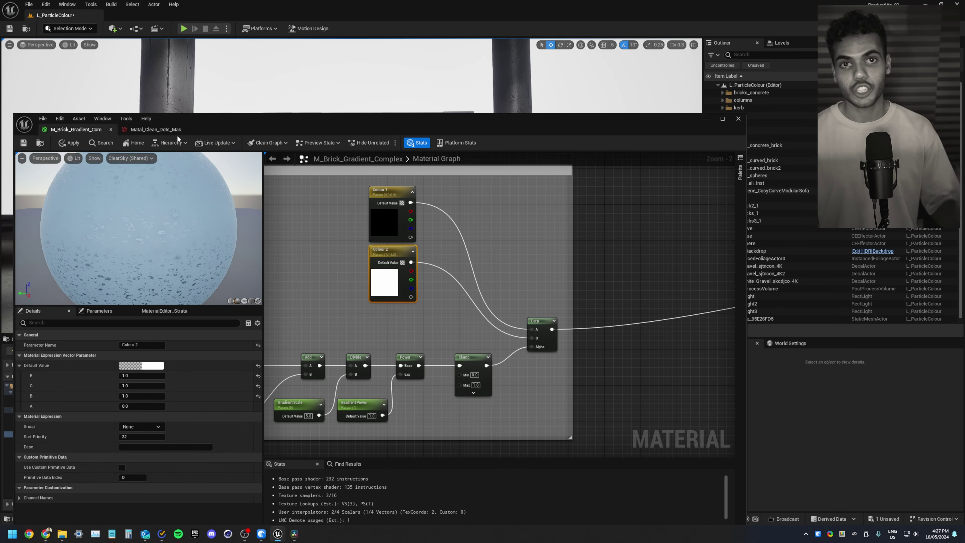
{"action": "left_click_drag", "start_coordinate": [241, 128], "coordinate": [257, 361]}
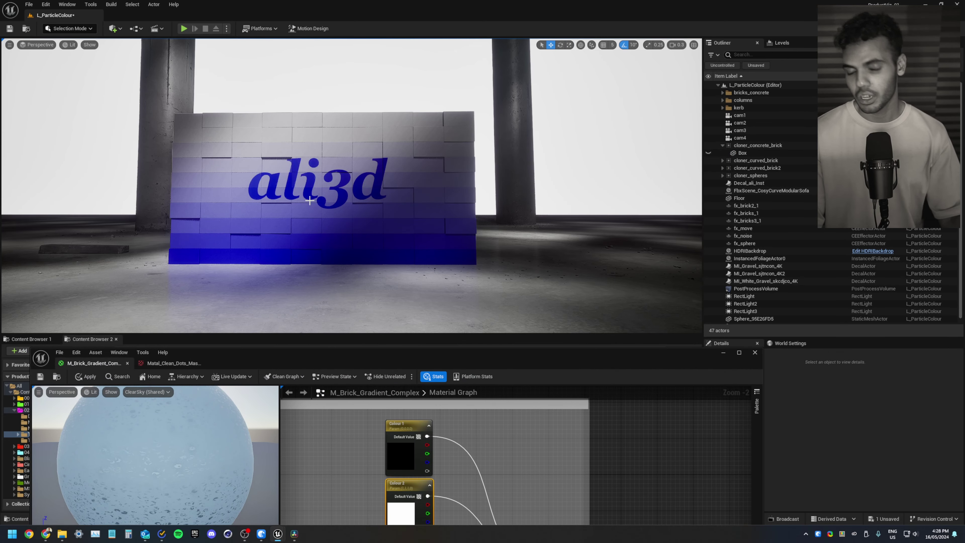
{"action": "left_click_drag", "start_coordinate": [413, 360], "coordinate": [373, 160]}
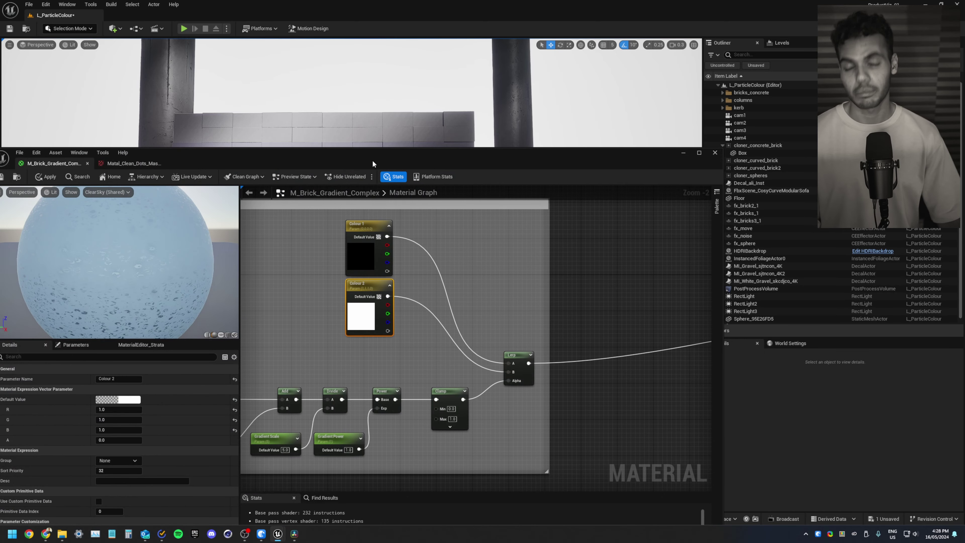
Step: Add a LinearInterpolate node outside the Gradient comment and drive its Alpha with the Clamp output
{"action": "right_click_drag", "start_coordinate": [587, 286], "coordinate": [527, 309]}
{"action": "left_click", "coordinate": [527, 309]}
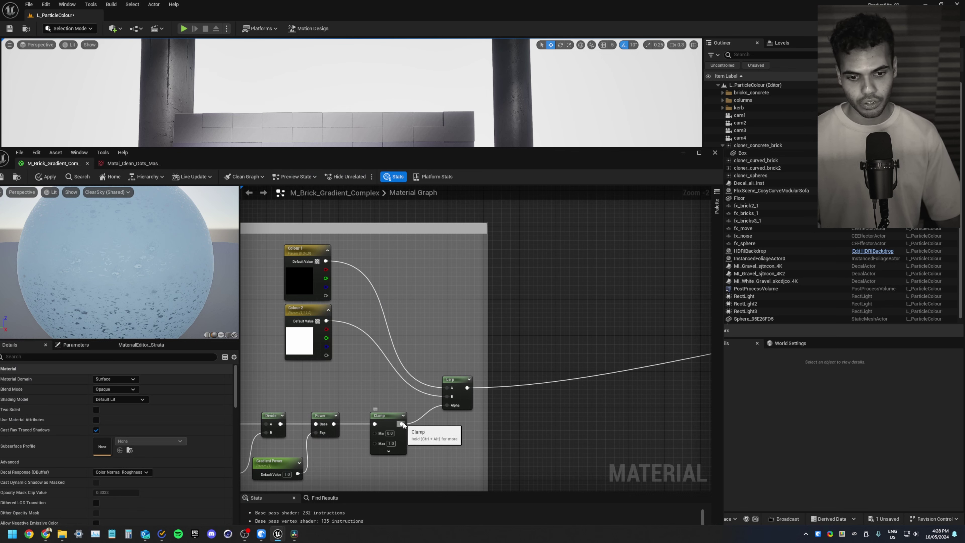
{"action": "left_click_drag", "start_coordinate": [402, 424], "coordinate": [547, 234]}
{"action": "type", "text": "liner"}
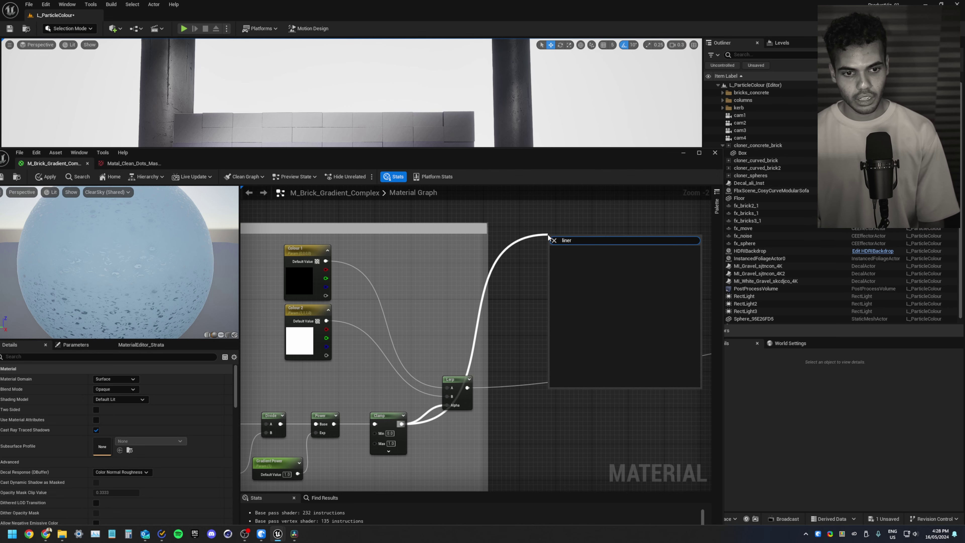
{"action": "key", "text": "BackSpace"}
{"action": "type", "text": "ar"}
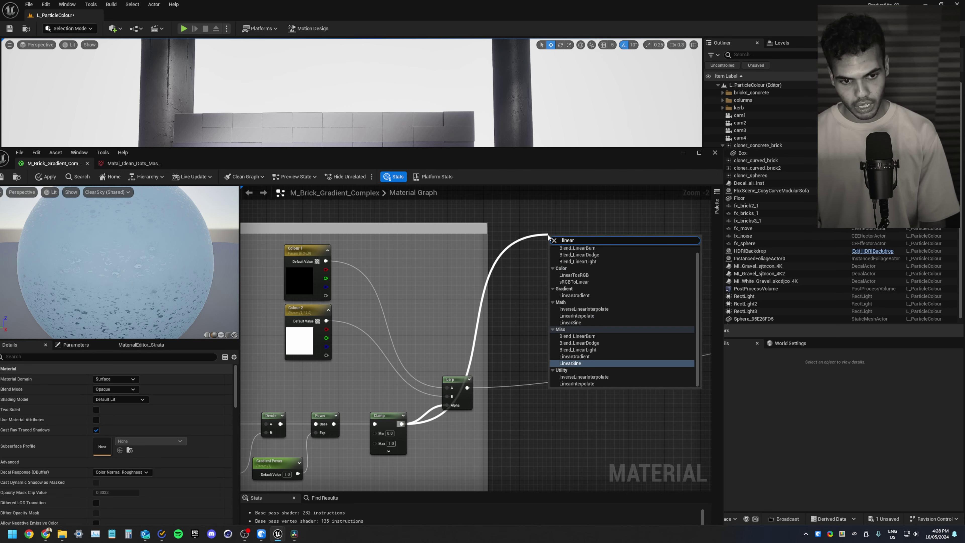
{"action": "left_click", "coordinate": [588, 316]}
{"action": "left_click_drag", "start_coordinate": [568, 238], "coordinate": [604, 249]}
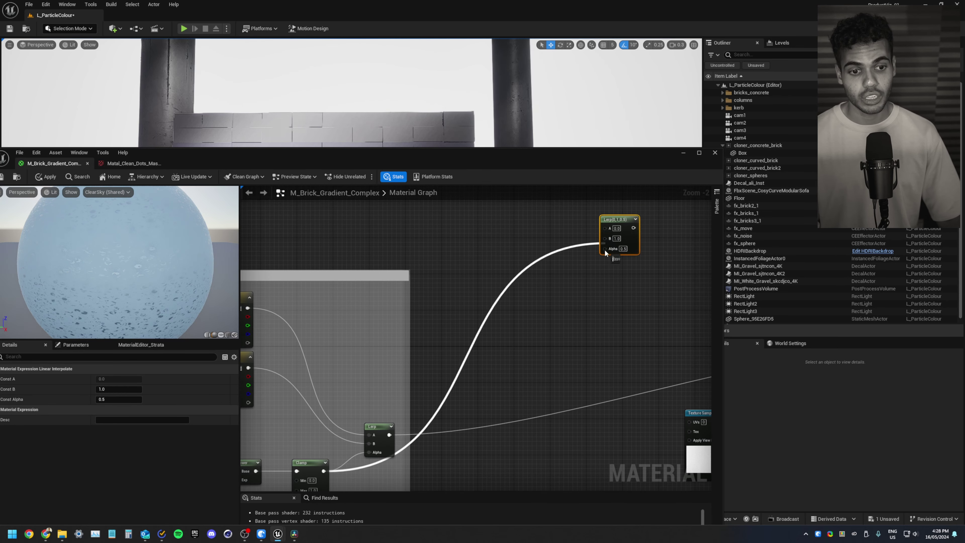
{"action": "right_click_drag", "start_coordinate": [536, 228], "coordinate": [537, 291]}
{"action": "left_click", "coordinate": [520, 250]}
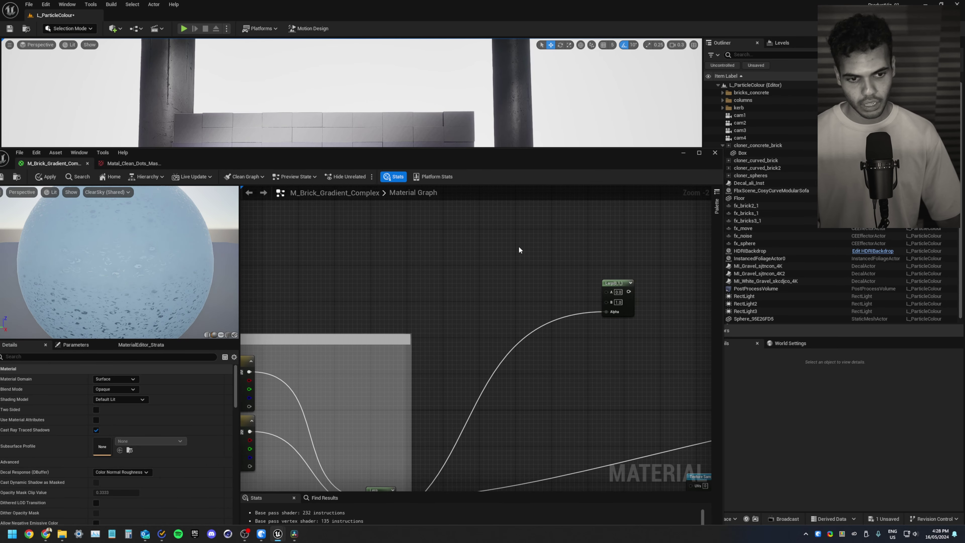
Step: Add two Constant3Vector nodes beside the new Lerp, leaving one black and setting the other to white
{"action": "left_click", "coordinate": [538, 239]}
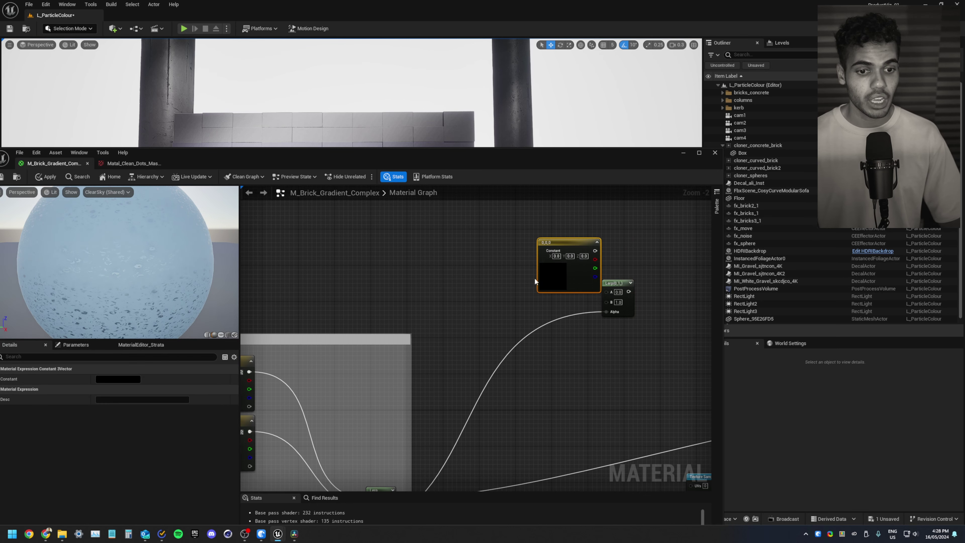
{"action": "left_click_drag", "start_coordinate": [551, 252], "coordinate": [516, 221]}
{"action": "left_click", "coordinate": [511, 284]}
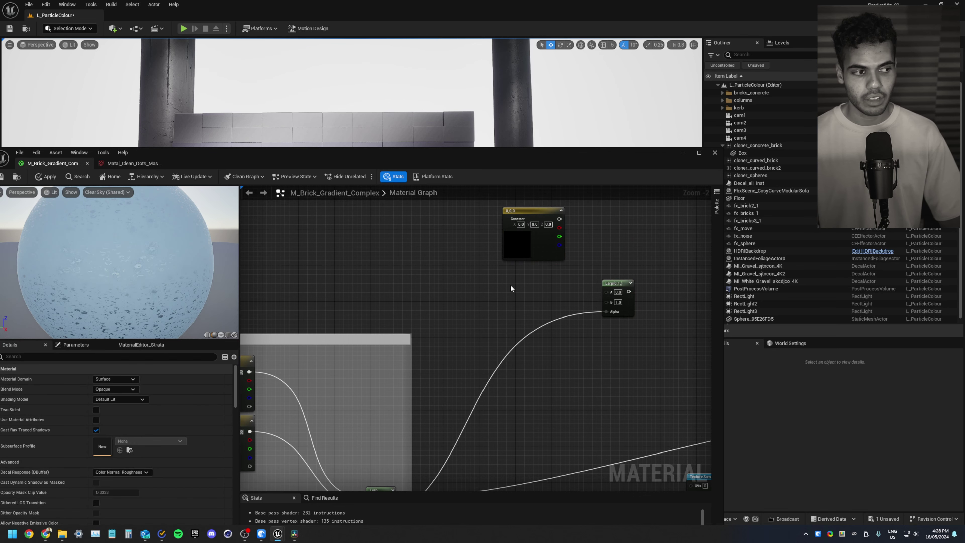
{"action": "left_click", "coordinate": [510, 285]}
{"action": "double_click", "coordinate": [527, 327]}
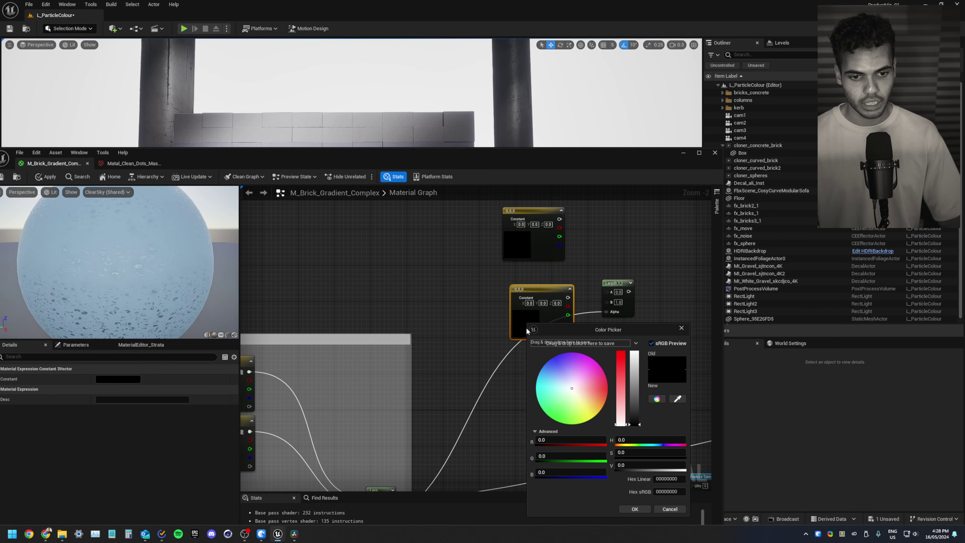
{"action": "left_click_drag", "start_coordinate": [637, 368], "coordinate": [635, 352]}
{"action": "left_click", "coordinate": [635, 509]}
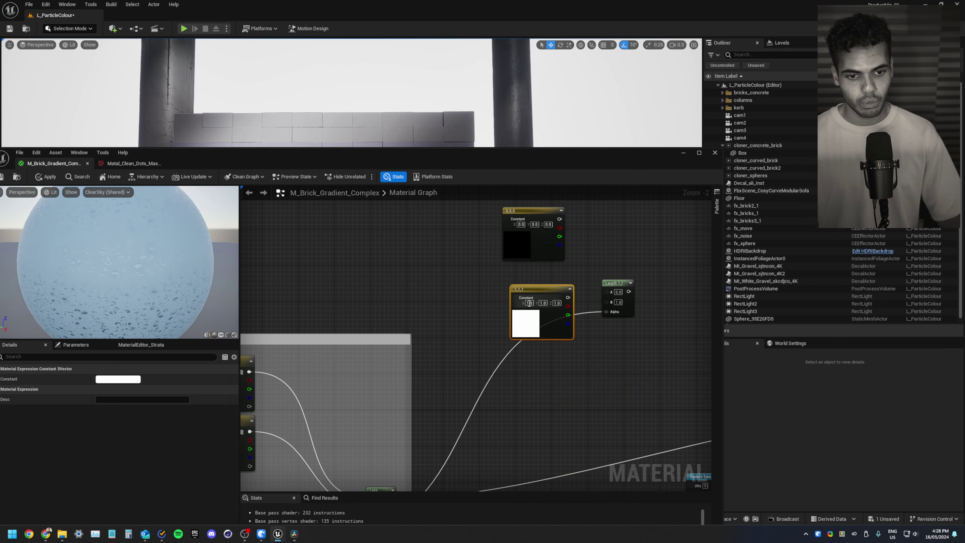
Step: Arrange the white constant above the black one, connecting black to the new Lerp's A input and white to B
{"action": "right_click_drag", "start_coordinate": [481, 252], "coordinate": [469, 295]}
{"action": "left_click_drag", "start_coordinate": [499, 285], "coordinate": [461, 330]}
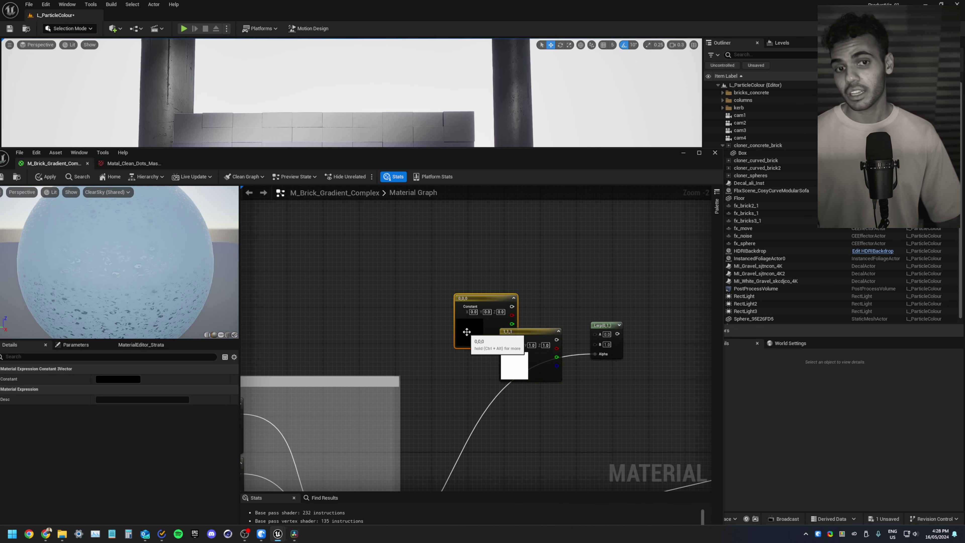
{"action": "left_click_drag", "start_coordinate": [521, 374], "coordinate": [517, 268]}
{"action": "left_click_drag", "start_coordinate": [482, 337], "coordinate": [519, 333]}
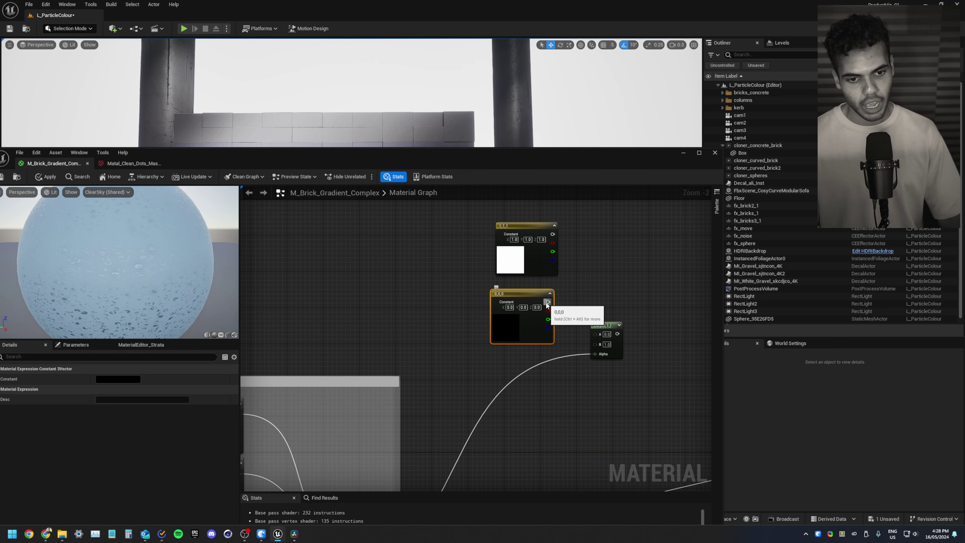
{"action": "left_click_drag", "start_coordinate": [547, 304], "coordinate": [574, 312]}
{"action": "left_click_drag", "start_coordinate": [595, 346], "coordinate": [553, 239]}
{"action": "left_click_drag", "start_coordinate": [554, 238], "coordinate": [553, 238]}
Step: Move the OneMinus node closer to the dots texture sample to free space before the material output
{"action": "right_click_drag", "start_coordinate": [654, 283], "coordinate": [472, 230]}
{"action": "scroll", "coordinate": [472, 229], "scroll_direction": "down", "scroll_amount": 4}
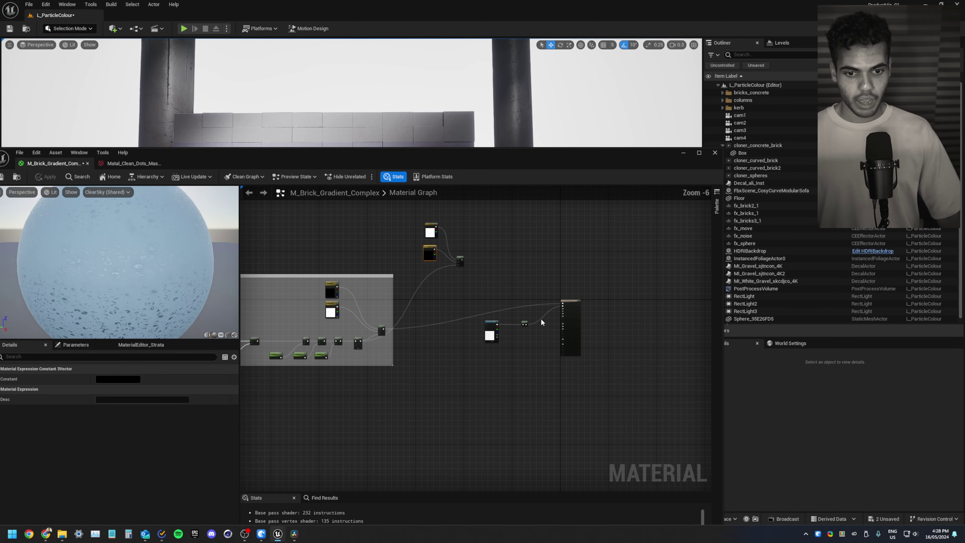
{"action": "scroll", "coordinate": [532, 319], "scroll_direction": "up", "scroll_amount": 4}
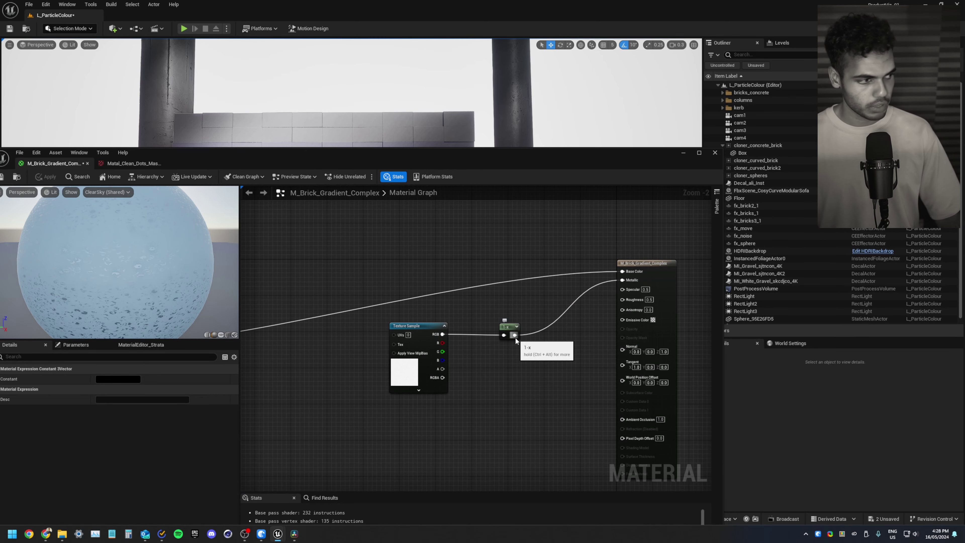
{"action": "left_click_drag", "start_coordinate": [510, 328], "coordinate": [478, 328]}
{"action": "left_click", "coordinate": [516, 350]}
{"action": "scroll", "coordinate": [516, 350], "scroll_direction": "up", "scroll_amount": 2}
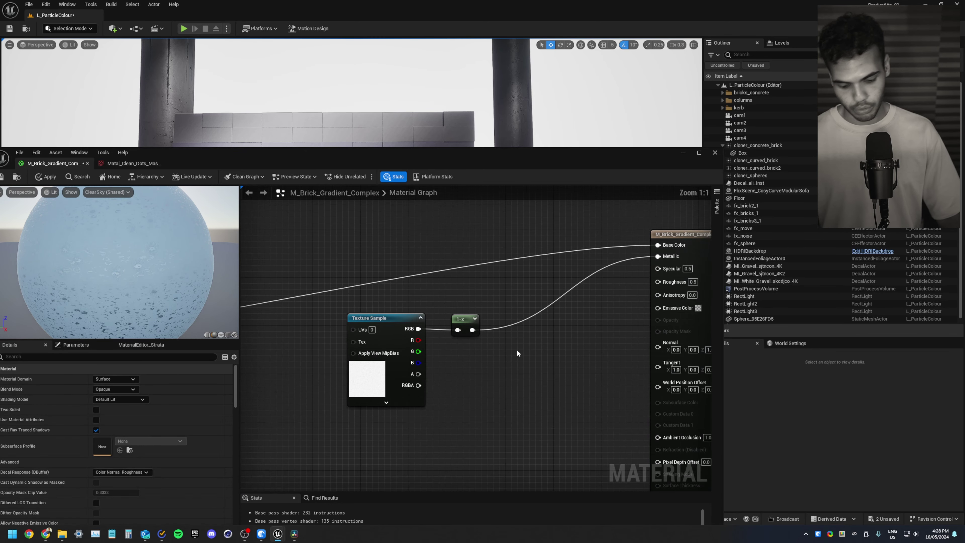
Step: Add a LinearInterpolate node before the material output and connect the dots texture's OneMinus output to its B input
{"action": "key", "text": "l"}
{"action": "left_click", "coordinate": [521, 342]}
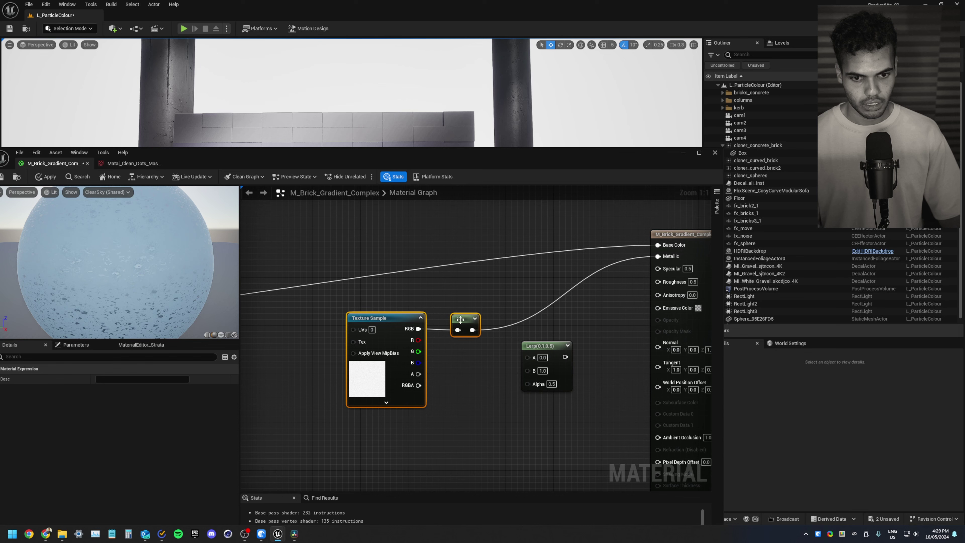
{"action": "left_click_drag", "start_coordinate": [460, 319], "coordinate": [530, 369]}
{"action": "left_click", "coordinate": [414, 376]}
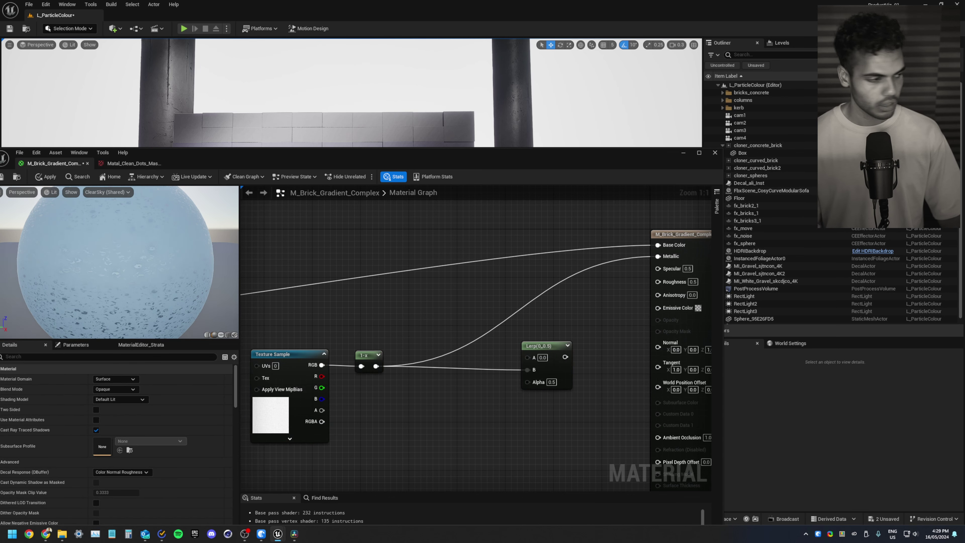
Step: Drive the dots Lerp's Alpha with the black-and-white mask Lerp and connect the dots Lerp's output to Metallic
{"action": "right_click_drag", "start_coordinate": [324, 213], "coordinate": [493, 336]}
{"action": "scroll", "coordinate": [494, 336], "scroll_direction": "down", "scroll_amount": 2}
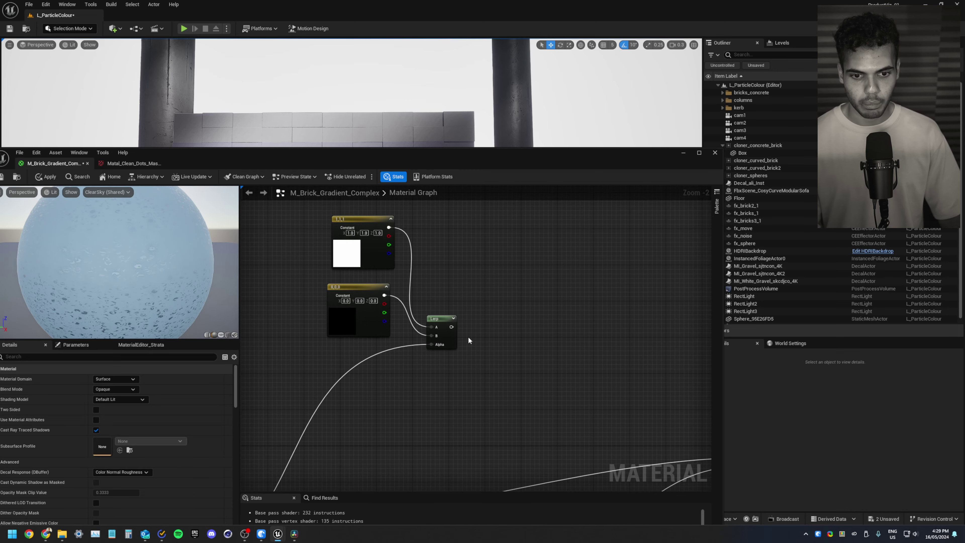
{"action": "left_click_drag", "start_coordinate": [451, 328], "coordinate": [647, 459]}
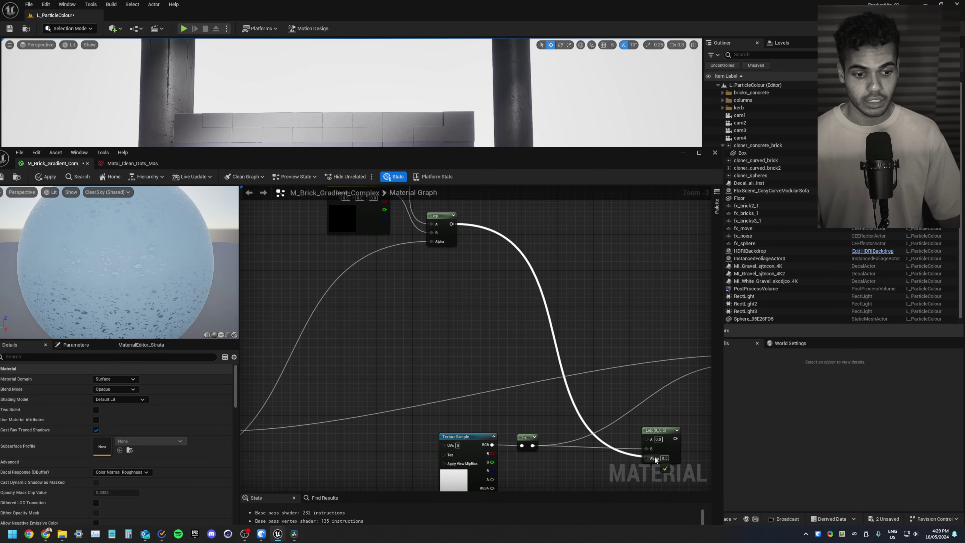
{"action": "right_click_drag", "start_coordinate": [657, 399], "coordinate": [500, 334]}
{"action": "left_click_drag", "start_coordinate": [500, 353], "coordinate": [575, 279]}
{"action": "right_click_drag", "start_coordinate": [420, 260], "coordinate": [526, 281]}
{"action": "scroll", "coordinate": [528, 282], "scroll_direction": "down", "scroll_amount": 3}
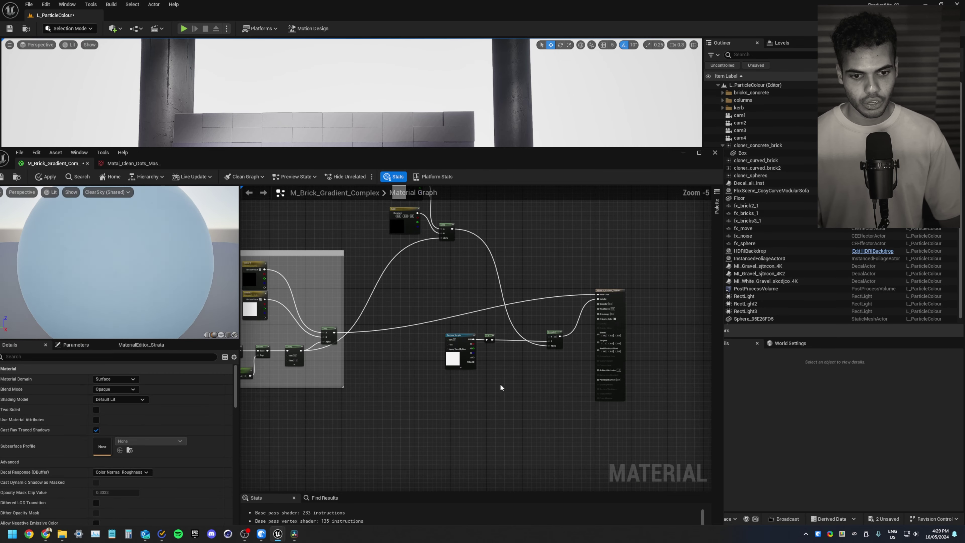
Step: Tidy the mask nodes by aligning the black constant under the white one and placing their Lerp neatly beside them
{"action": "left_click", "coordinate": [461, 361]}
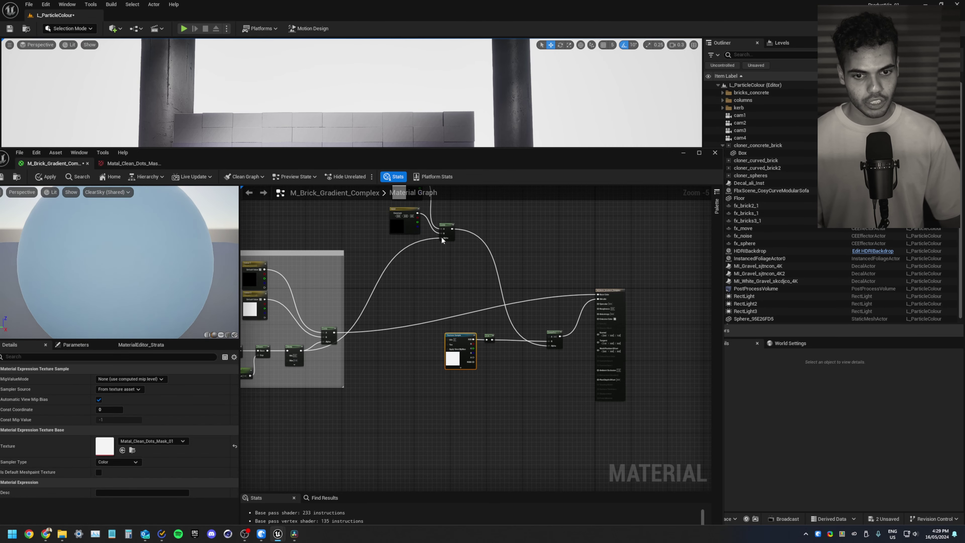
{"action": "right_click_drag", "start_coordinate": [442, 236], "coordinate": [416, 266]}
{"action": "left_click_drag", "start_coordinate": [429, 263], "coordinate": [475, 304]}
{"action": "right_click_drag", "start_coordinate": [282, 287], "coordinate": [422, 255]}
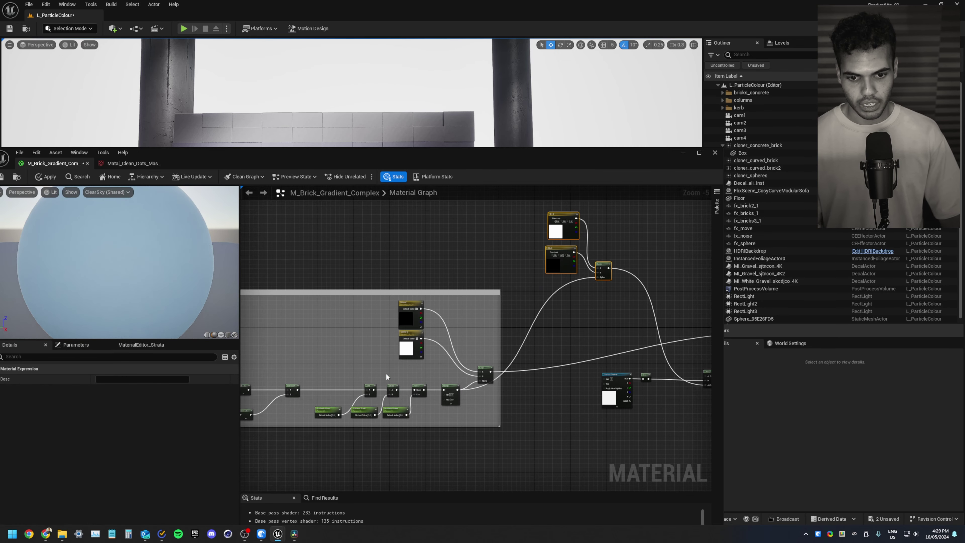
{"action": "scroll", "coordinate": [431, 297], "scroll_direction": "up", "scroll_amount": 4}
{"action": "left_click", "coordinate": [497, 332]}
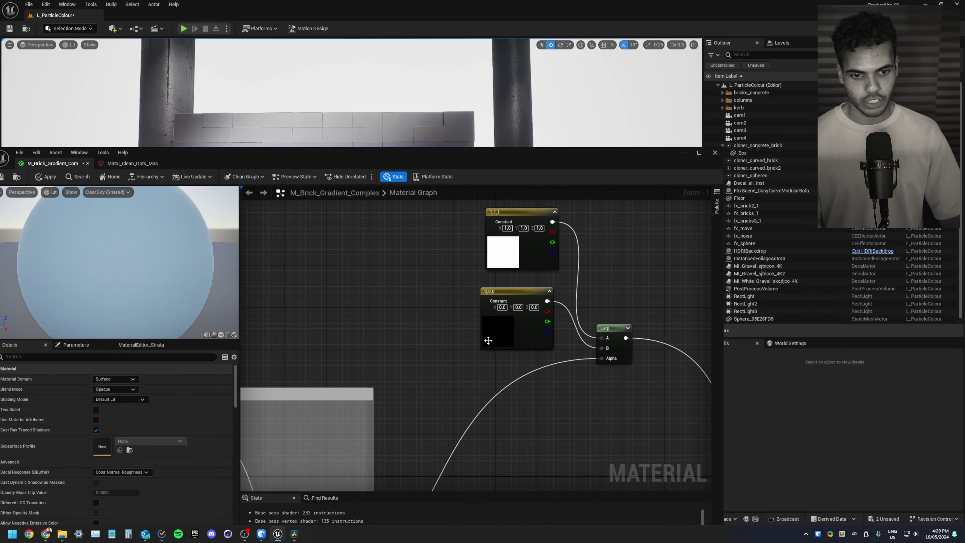
{"action": "left_click", "coordinate": [601, 384]}
{"action": "scroll", "coordinate": [537, 362], "scroll_direction": "down", "scroll_amount": 4}
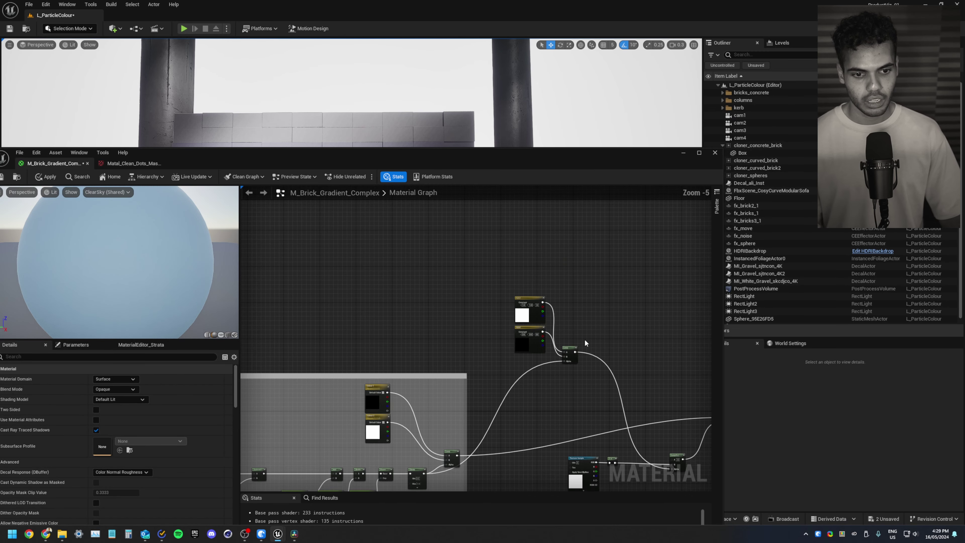
{"action": "left_click_drag", "start_coordinate": [572, 347], "coordinate": [584, 332]}
Step: Group the white and black constants and their Lerp in a comment box named MASK
{"action": "left_click_drag", "start_coordinate": [590, 383], "coordinate": [526, 295]}
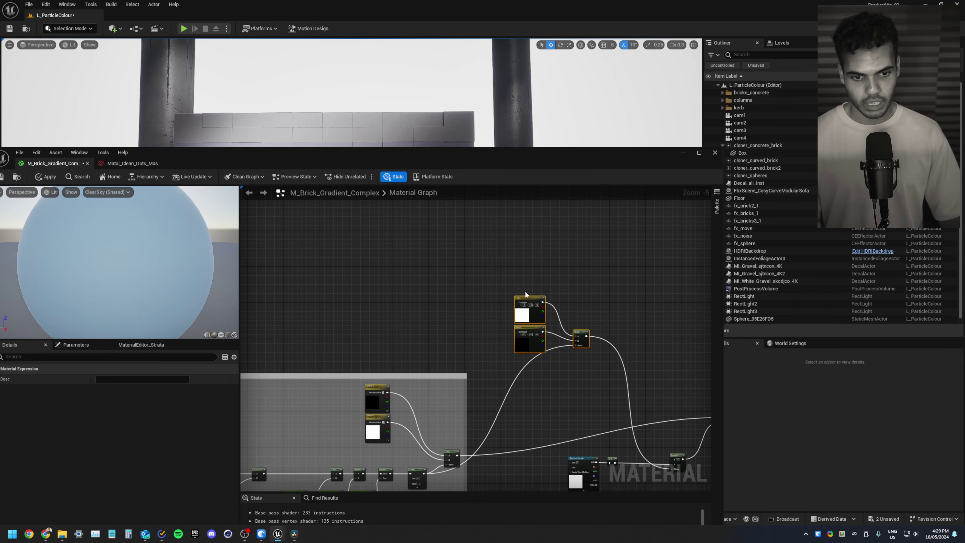
{"action": "key", "text": "c"}
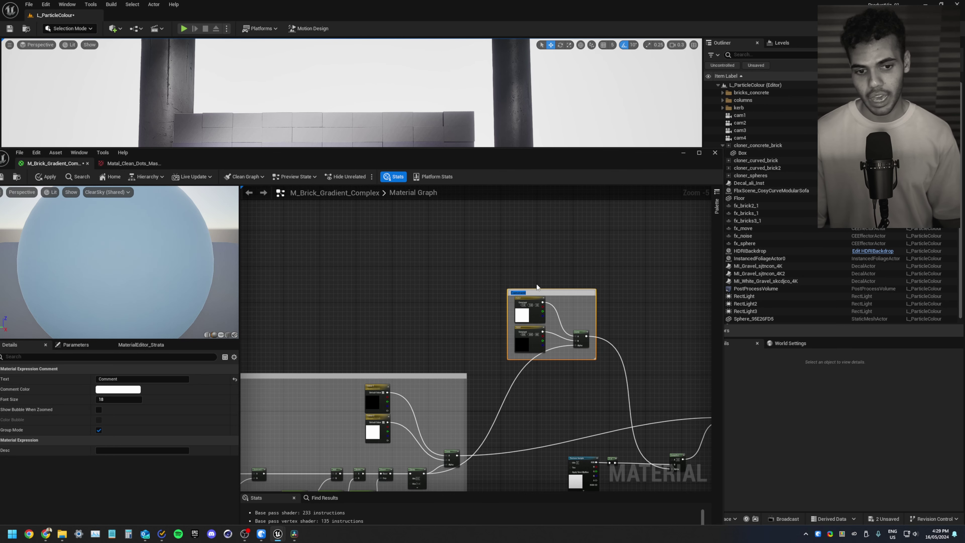
{"action": "key", "text": "Return"}
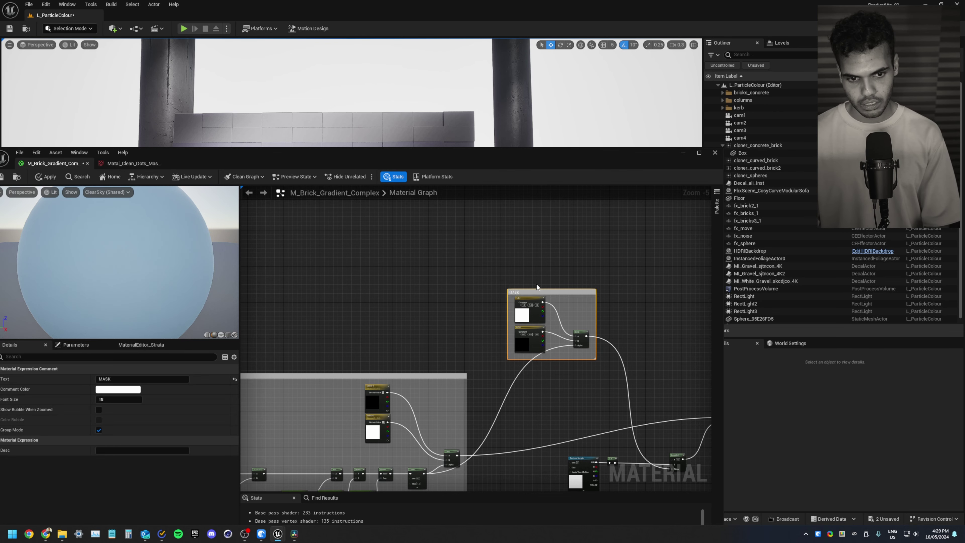
{"action": "scroll", "coordinate": [557, 324], "scroll_direction": "up", "scroll_amount": 5}
{"action": "right_click_drag", "start_coordinate": [545, 328], "coordinate": [480, 273]}
{"action": "scroll", "coordinate": [488, 320], "scroll_direction": "down", "scroll_amount": 4}
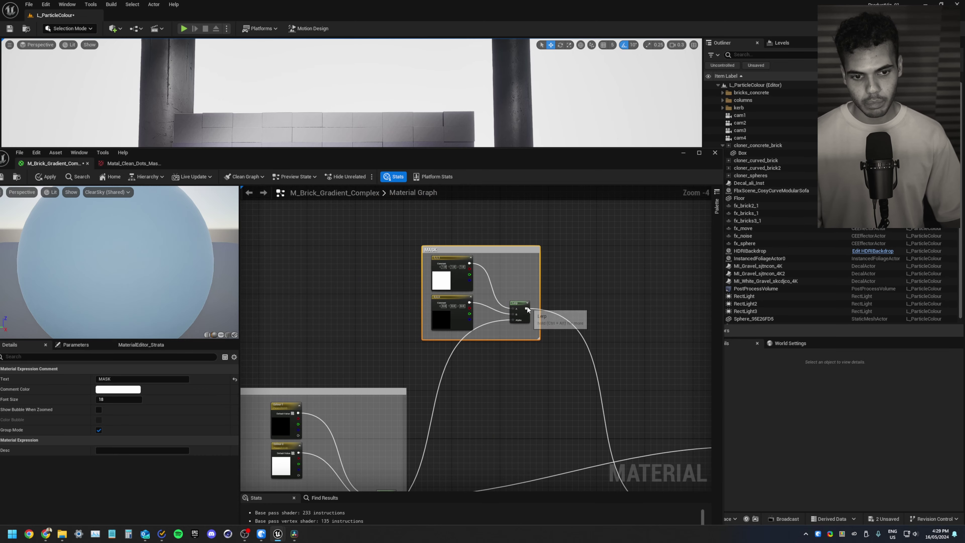
{"action": "left_click_drag", "start_coordinate": [526, 309], "coordinate": [614, 366]}
{"action": "left_click", "coordinate": [616, 305]}
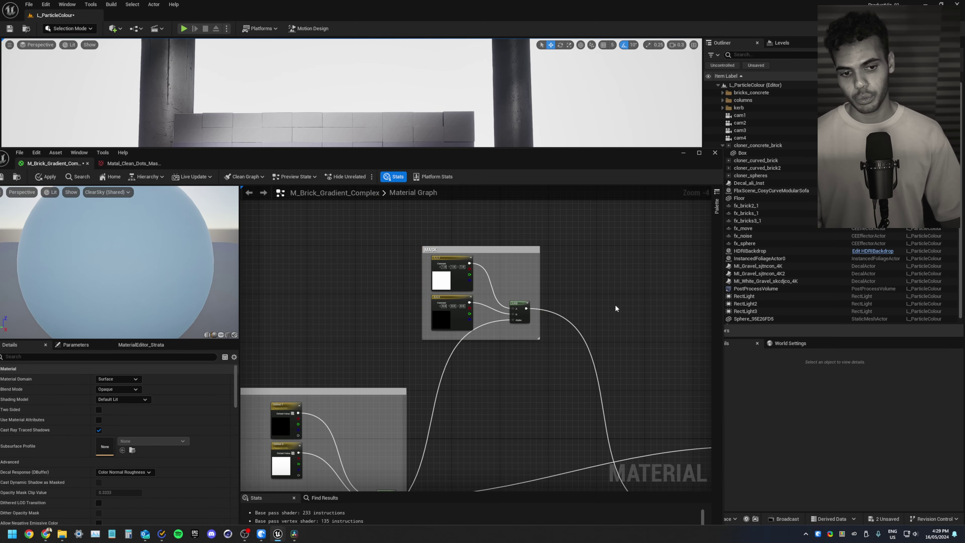
Step: Apply the masked dots changes to the M_Brick_Gradient_Complex material
{"action": "right_click_drag", "start_coordinate": [606, 361], "coordinate": [490, 277]}
{"action": "scroll", "coordinate": [489, 276], "scroll_direction": "down", "scroll_amount": 5}
{"action": "scroll", "coordinate": [515, 314], "scroll_direction": "up", "scroll_amount": 3}
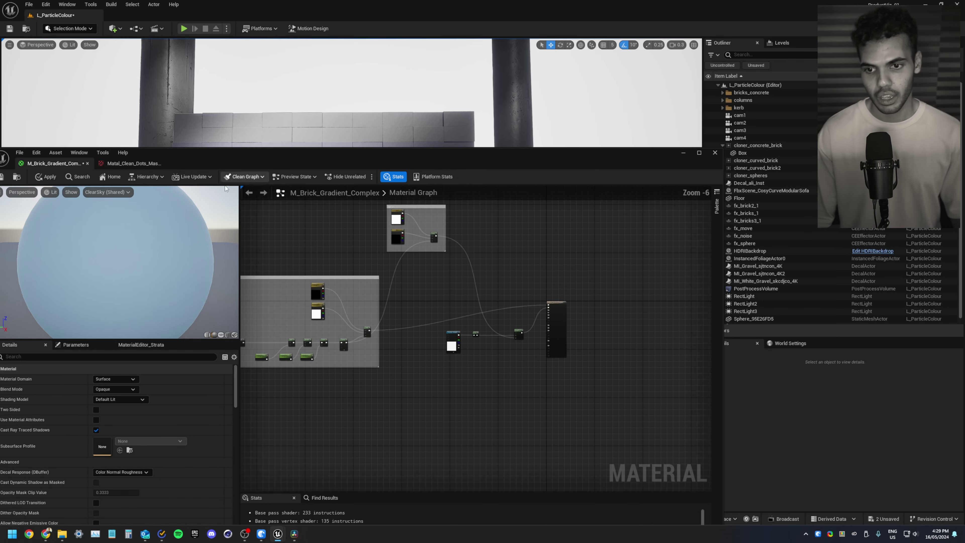
{"action": "left_click", "coordinate": [45, 176]}
Step: Examine the dots at different heights of the cloned brick wall, both up close and from a distance
{"action": "left_click_drag", "start_coordinate": [196, 165], "coordinate": [432, 177]}
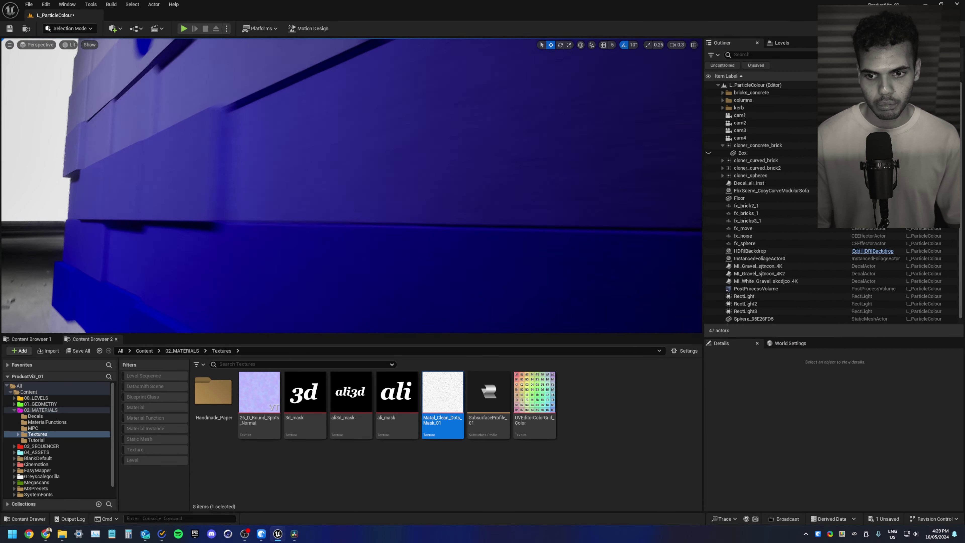
{"action": "scroll", "coordinate": [351, 185], "scroll_direction": "down", "scroll_amount": 2}
{"action": "right_click_drag", "start_coordinate": [352, 186], "coordinate": [456, 137]}
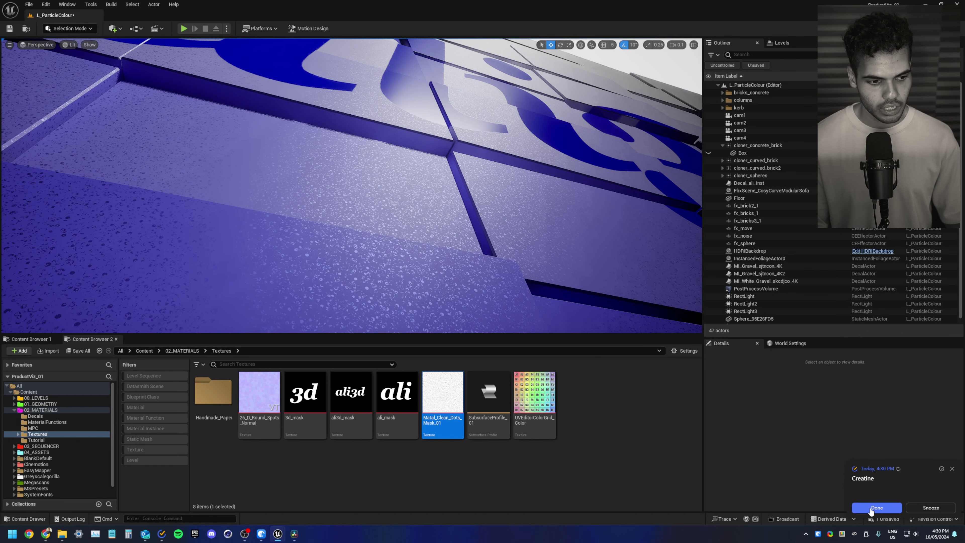
{"action": "left_click", "coordinate": [872, 509]}
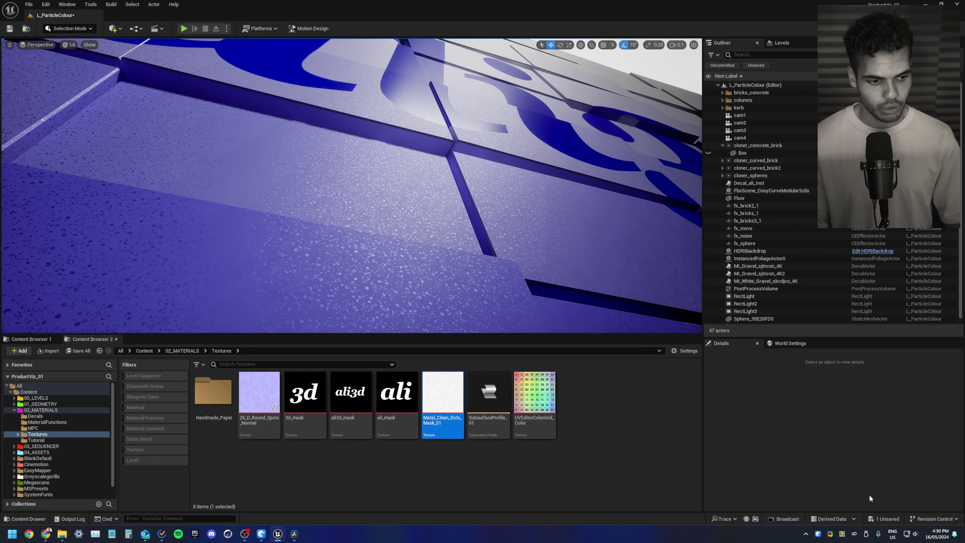
{"action": "mouse_move", "coordinate": [448, 201]}
{"action": "right_mouse_down"}
{"action": "mouse_move", "coordinate": [426, 190]}
{"action": "mouse_move", "coordinate": [399, 152]}
{"action": "mouse_move", "coordinate": [418, 179]}
{"action": "mouse_move", "coordinate": [403, 182]}
{"action": "mouse_move", "coordinate": [467, 188]}
{"action": "mouse_move", "coordinate": [456, 194]}
{"action": "right_mouse_up"}
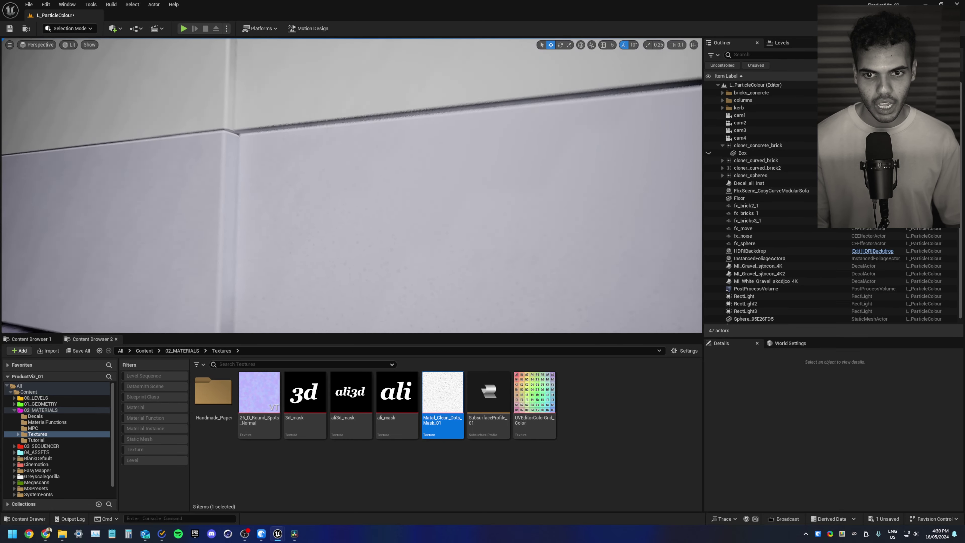
{"action": "mouse_move", "coordinate": [452, 175]}
{"action": "right_mouse_down"}
{"action": "mouse_move", "coordinate": [451, 164]}
{"action": "mouse_move", "coordinate": [456, 182]}
{"action": "mouse_move", "coordinate": [444, 179]}
{"action": "mouse_move", "coordinate": [452, 175]}
{"action": "right_mouse_up"}
{"action": "scroll", "coordinate": [451, 175], "scroll_direction": "up", "scroll_amount": 1}
{"action": "key", "text": "s"}
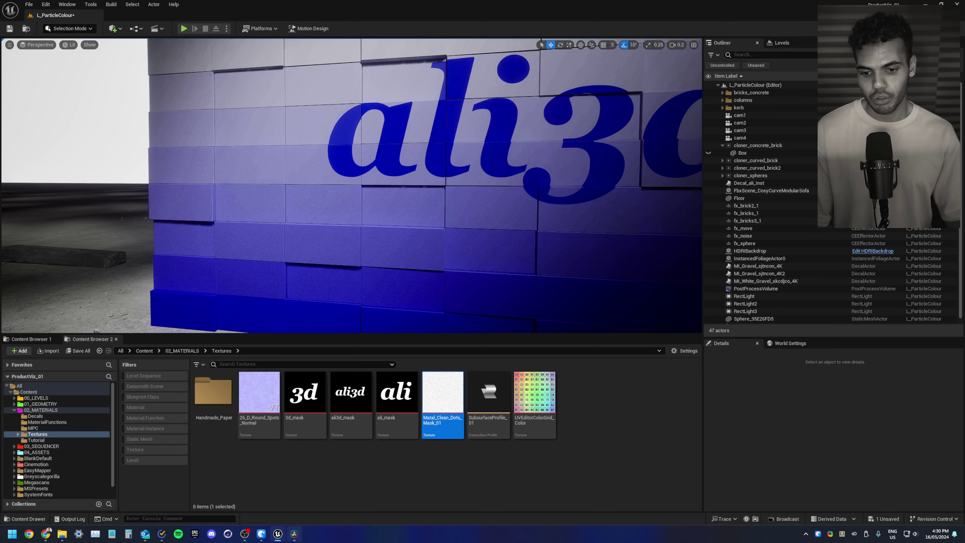
Step: Bring back the M_Brick_Gradient_Complex graph and review its gradient and MASK nodes against the brick wall
{"action": "mouse_move", "coordinate": [280, 534]}
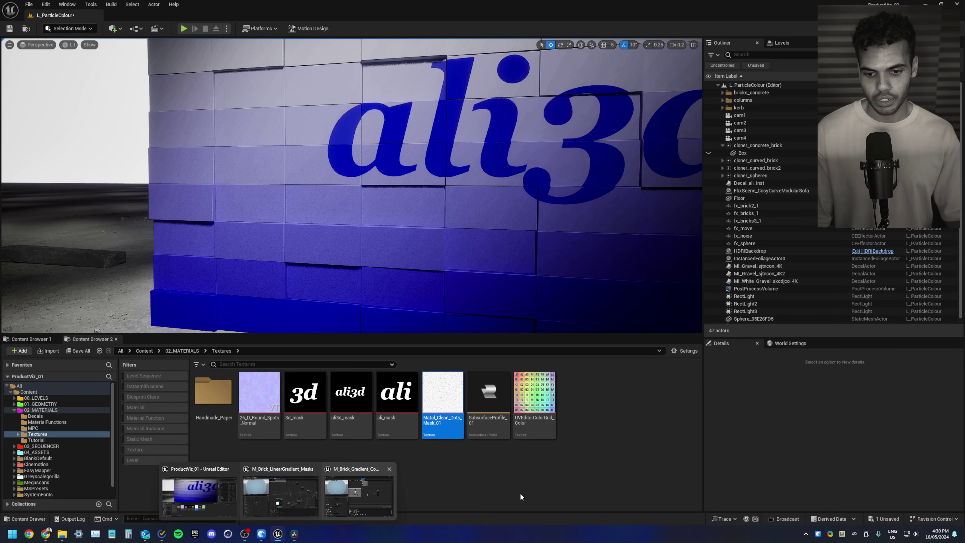
{"action": "left_click", "coordinate": [360, 490]}
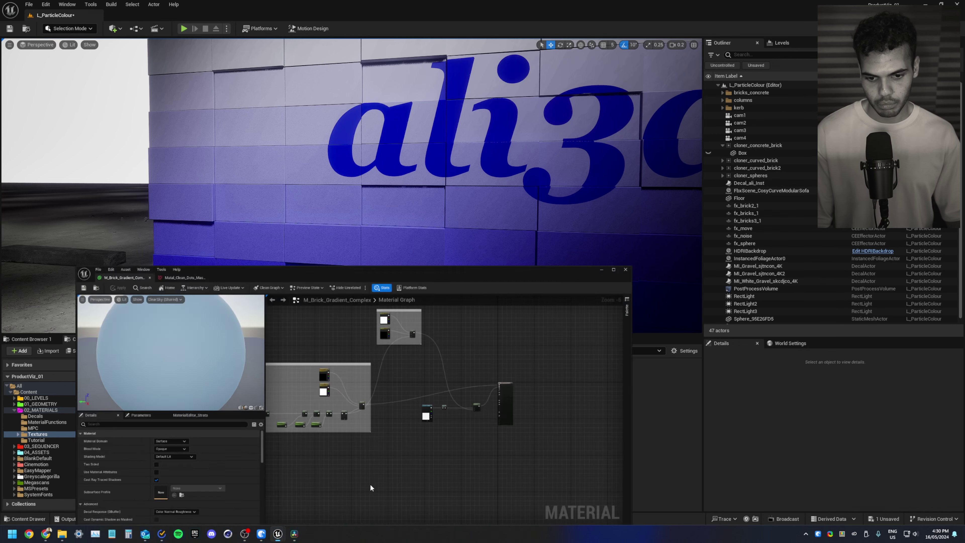
{"action": "scroll", "coordinate": [482, 282], "scroll_direction": "up", "scroll_amount": 5}
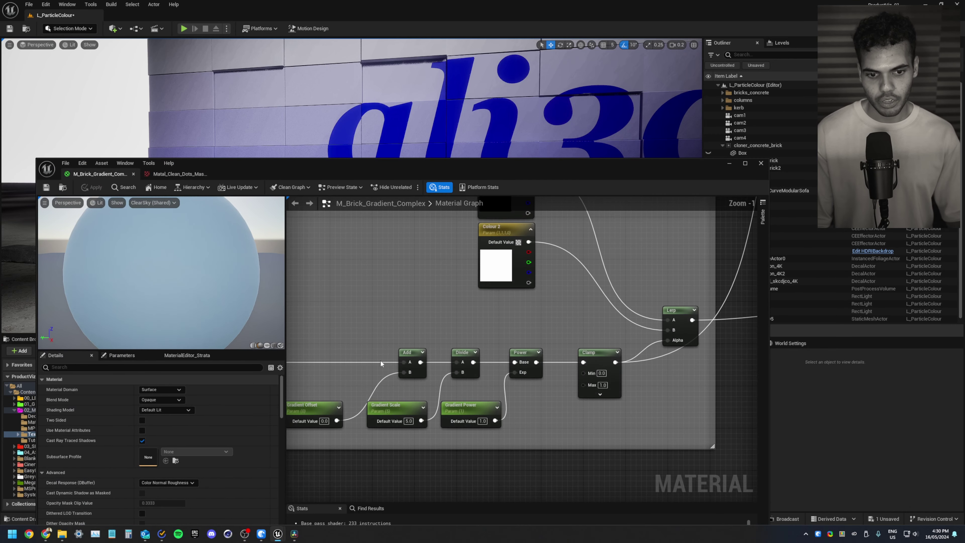
{"action": "scroll", "coordinate": [381, 371], "scroll_direction": "down", "scroll_amount": 4}
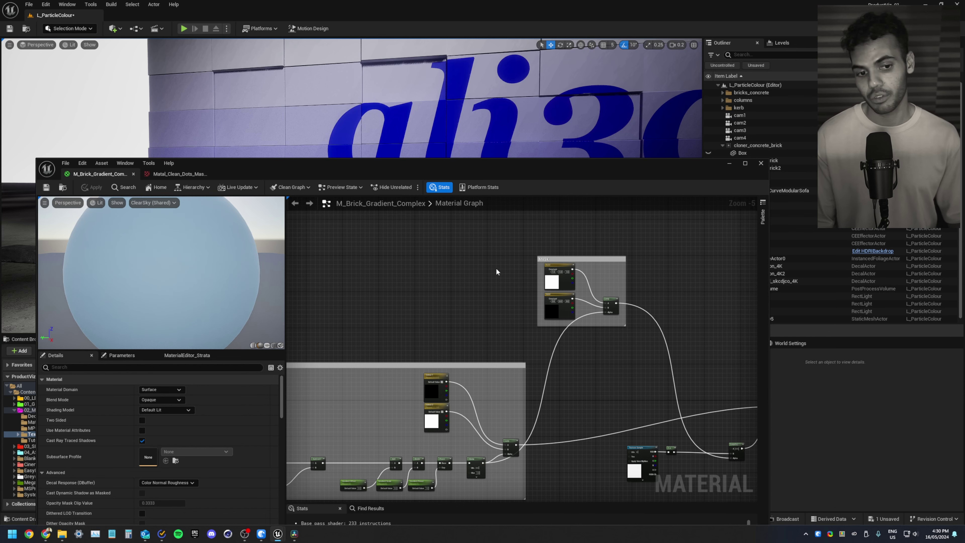
{"action": "right_click_drag", "start_coordinate": [608, 376], "coordinate": [485, 370]}
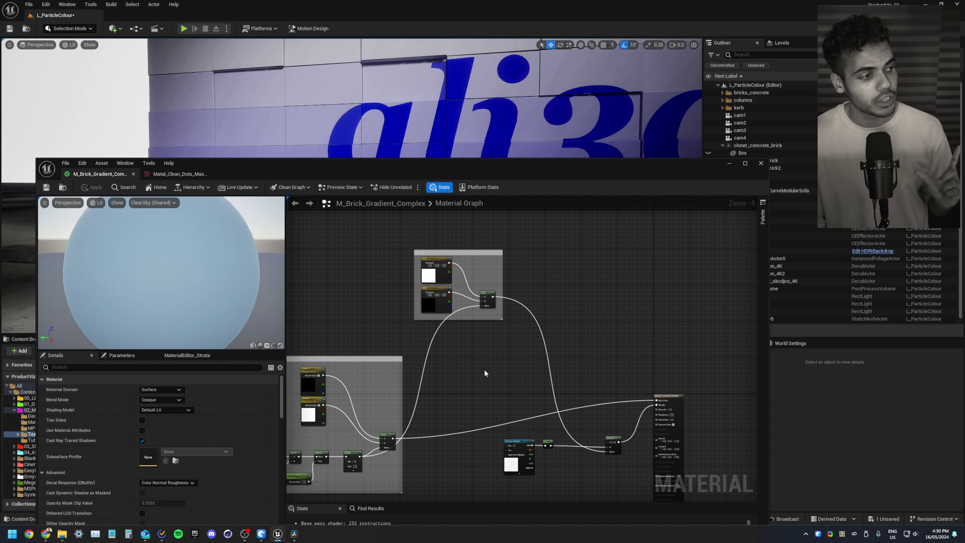
{"action": "left_click_drag", "start_coordinate": [593, 164], "coordinate": [568, 316]}
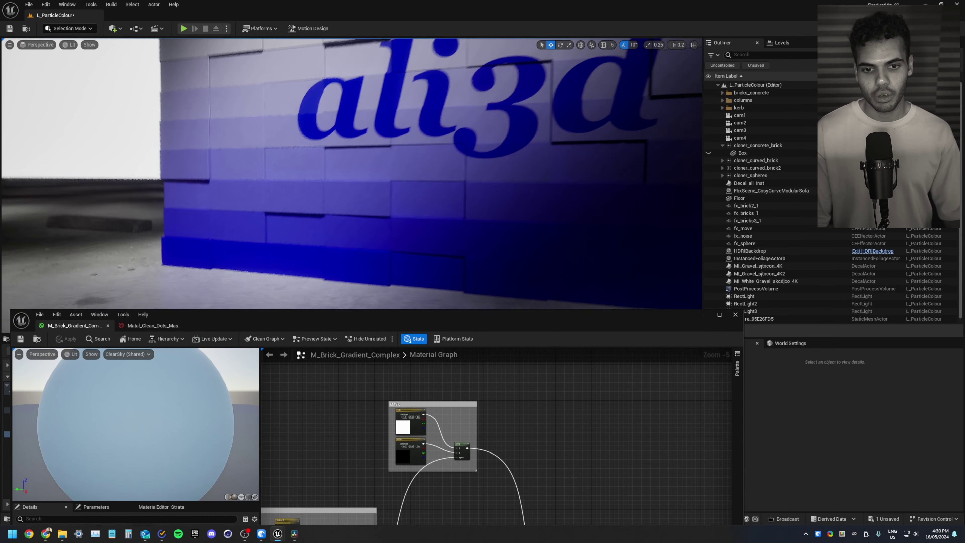
{"action": "right_click_drag", "start_coordinate": [509, 218], "coordinate": [578, 213]}
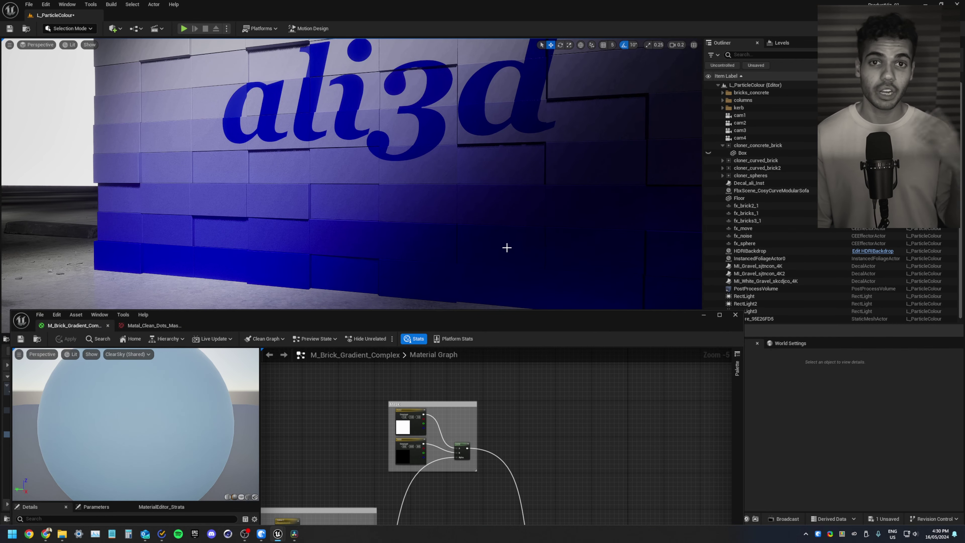
Step: Add a Noise node to the material graph and place it below the dots texture sample
{"action": "left_click_drag", "start_coordinate": [556, 328], "coordinate": [568, 129]}
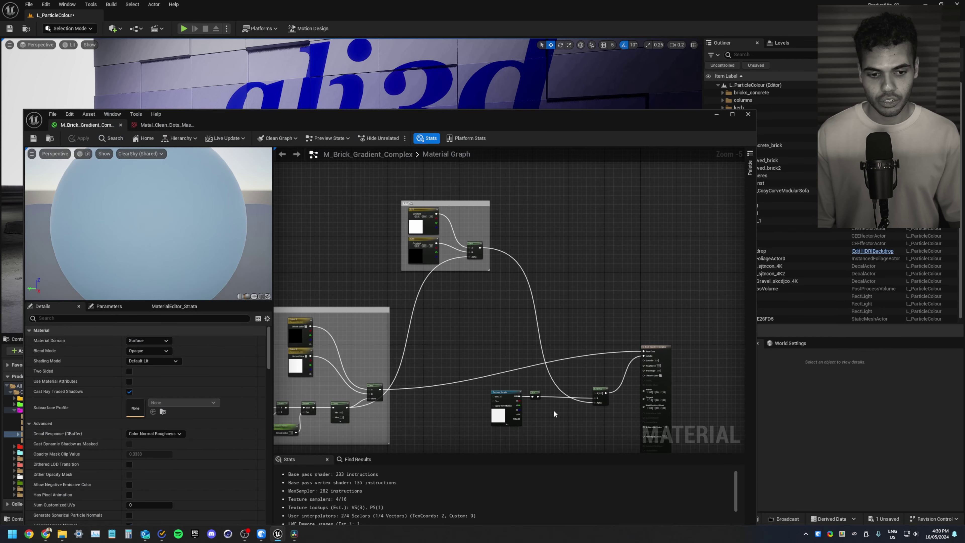
{"action": "right_click_drag", "start_coordinate": [555, 435], "coordinate": [524, 385]}
{"action": "scroll", "coordinate": [527, 387], "scroll_direction": "up", "scroll_amount": 5}
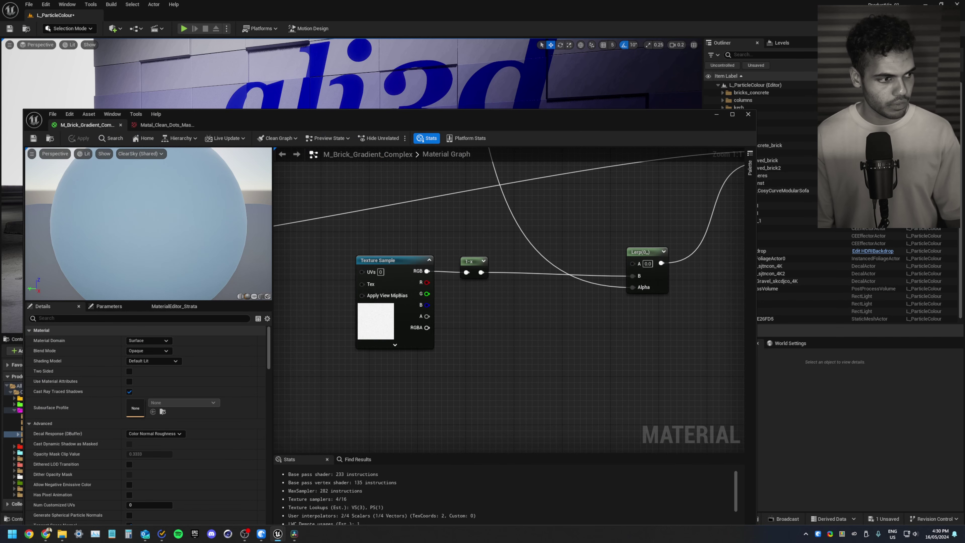
{"action": "right_click", "coordinate": [483, 372]}
{"action": "type", "text": "noise"}
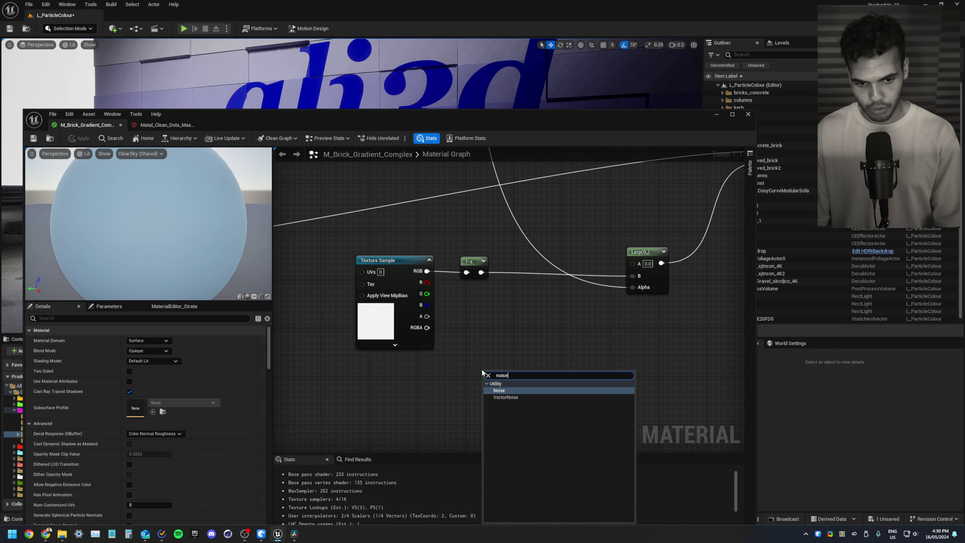
{"action": "key", "text": "Return"}
{"action": "left_click_drag", "start_coordinate": [494, 375], "coordinate": [398, 377]}
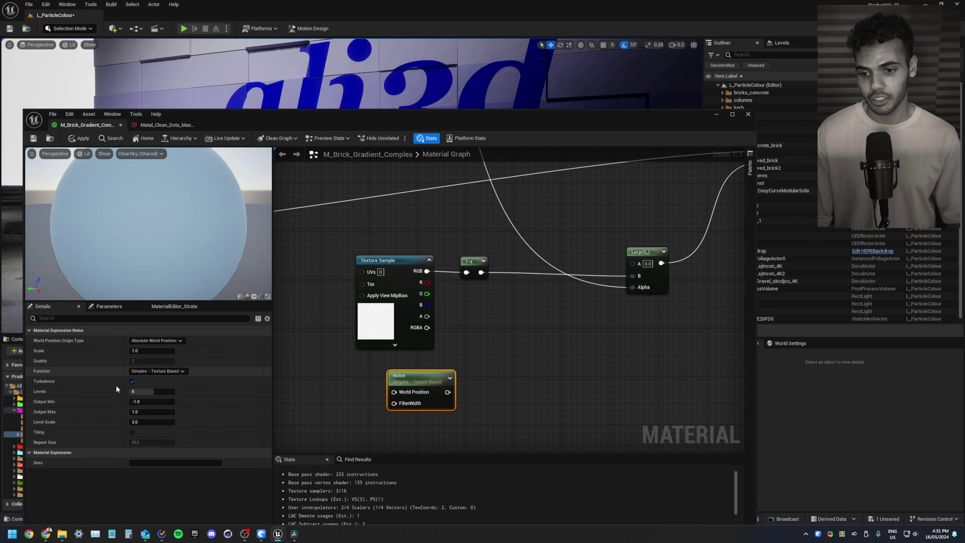
Step: Set the Noise node's Scale to 0.01 and its Levels to 2
{"action": "left_click", "coordinate": [168, 349]}
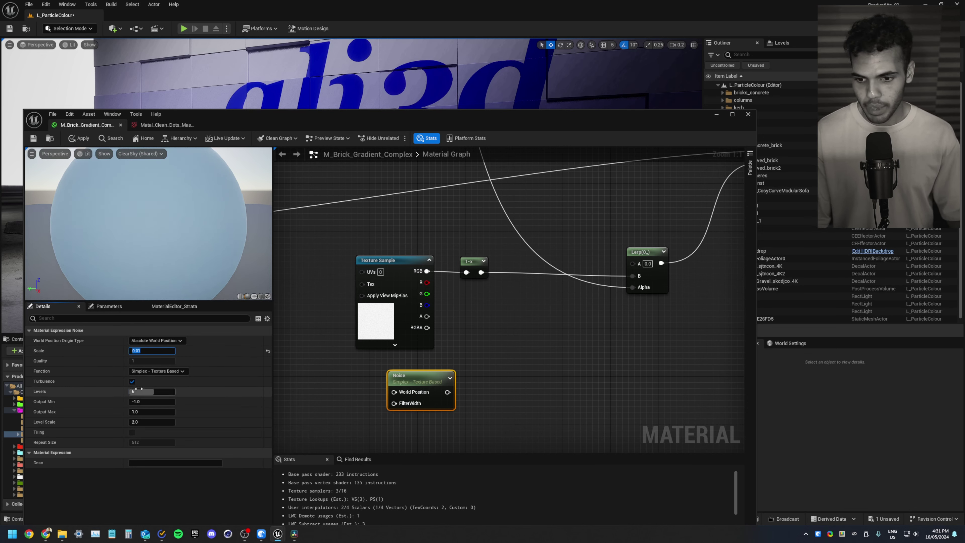
{"action": "type", "text": "2"}
{"action": "key", "text": "Return"}
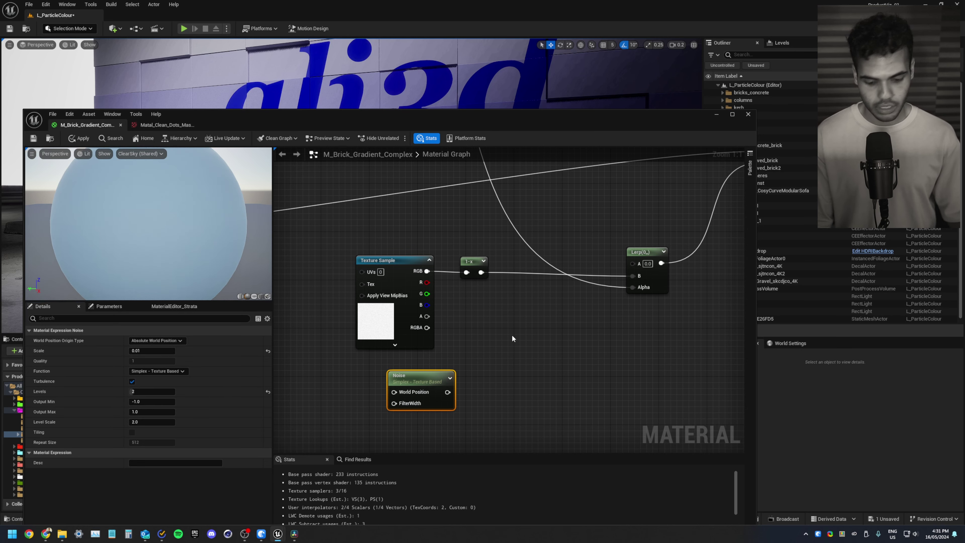
Step: Add an Add node combining OneMinus in A with Noise in B, and connect its output to the dots Lerp's B
{"action": "left_click", "coordinate": [522, 324]}
{"action": "left_click", "coordinate": [547, 327]}
{"action": "left_click_drag", "start_coordinate": [447, 392], "coordinate": [481, 274]}
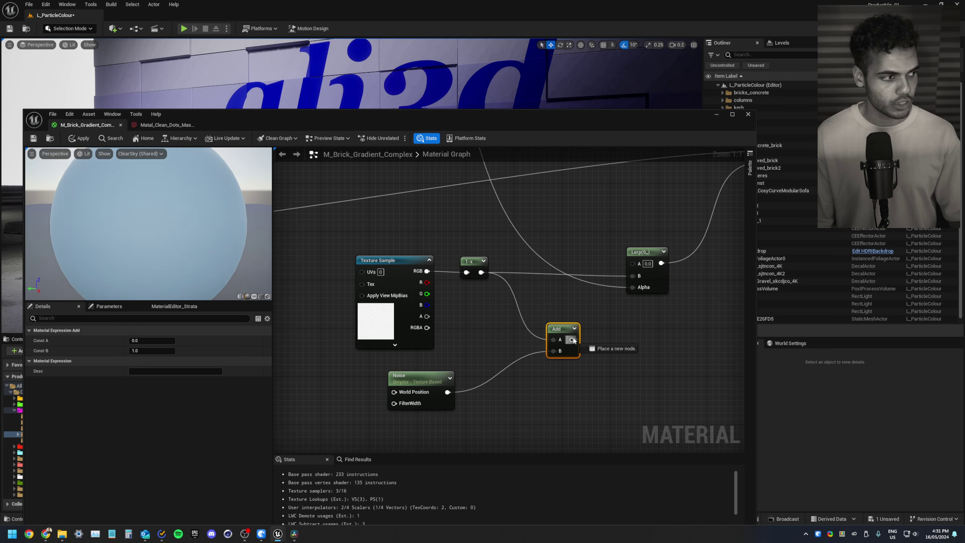
{"action": "left_click_drag", "start_coordinate": [573, 340], "coordinate": [632, 276]}
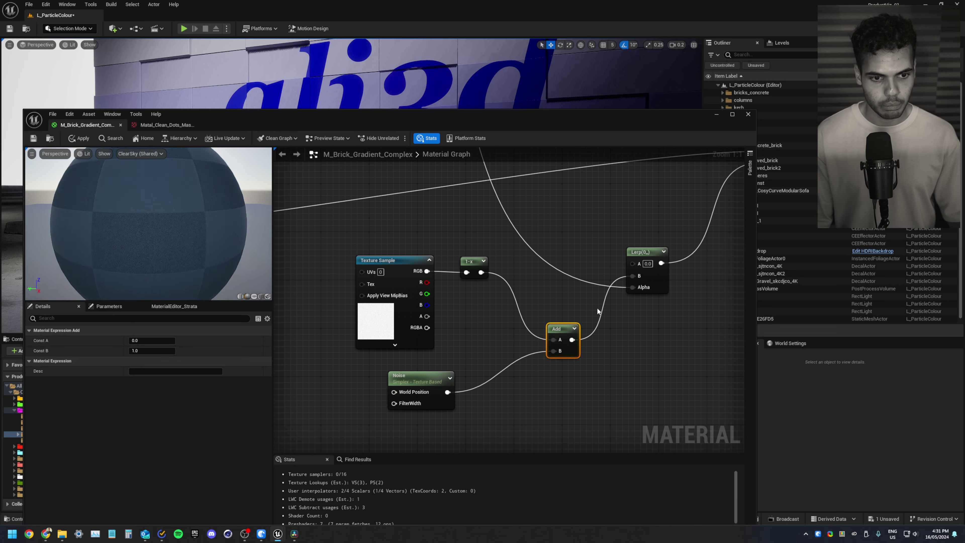
Step: Move the Add node up between the OneMinus and Lerp nodes, then save the material and inspect the brick wall in the level
{"action": "left_click_drag", "start_coordinate": [563, 327], "coordinate": [560, 302]}
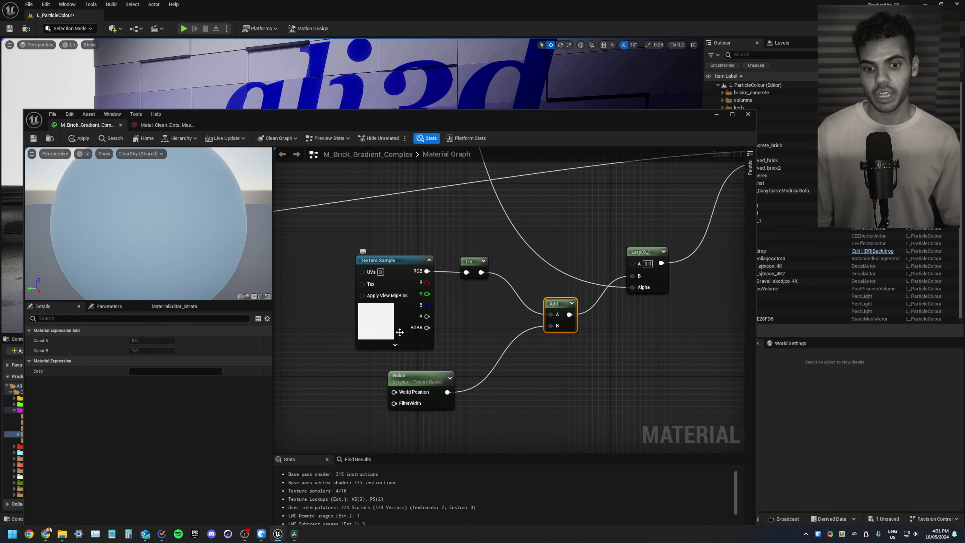
{"action": "left_click", "coordinate": [33, 139]}
{"action": "left_click", "coordinate": [716, 114]}
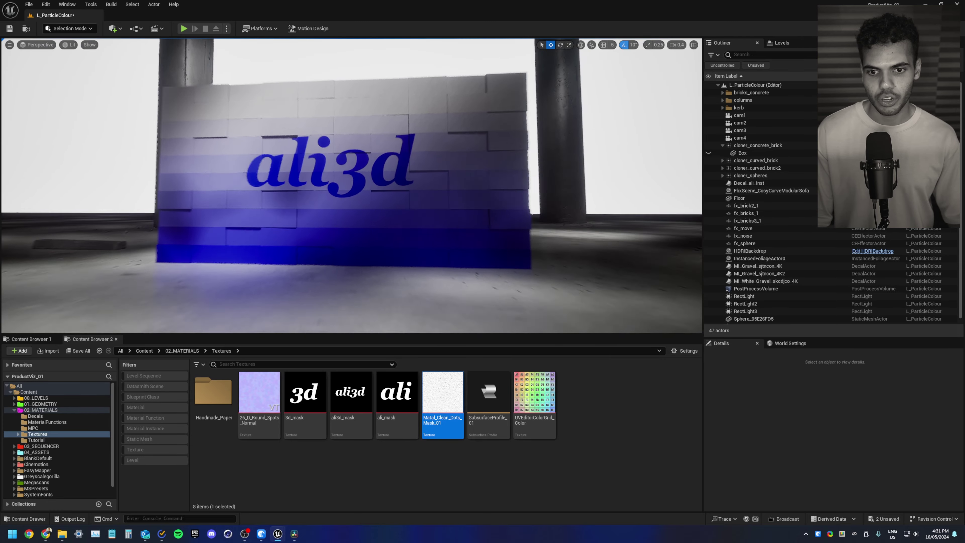
{"action": "key", "text": "w"}
{"action": "right_click_drag", "start_coordinate": [351, 185], "coordinate": [244, 213]}
{"action": "scroll", "coordinate": [266, 205], "scroll_direction": "down", "scroll_amount": 1}
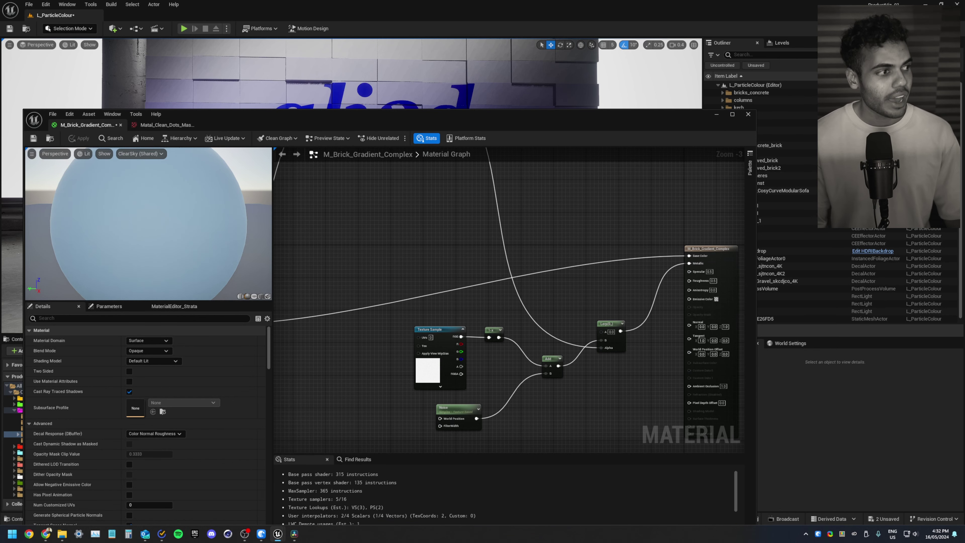
Step: Group the dots texture, OneMinus, Noise, Add and Lerp nodes in a comment box titled "Metalness + Noise"
{"action": "right_click_drag", "start_coordinate": [623, 448], "coordinate": [605, 403]}
{"action": "left_click_drag", "start_coordinate": [595, 381], "coordinate": [391, 263]}
{"action": "type", "text": "cM"}
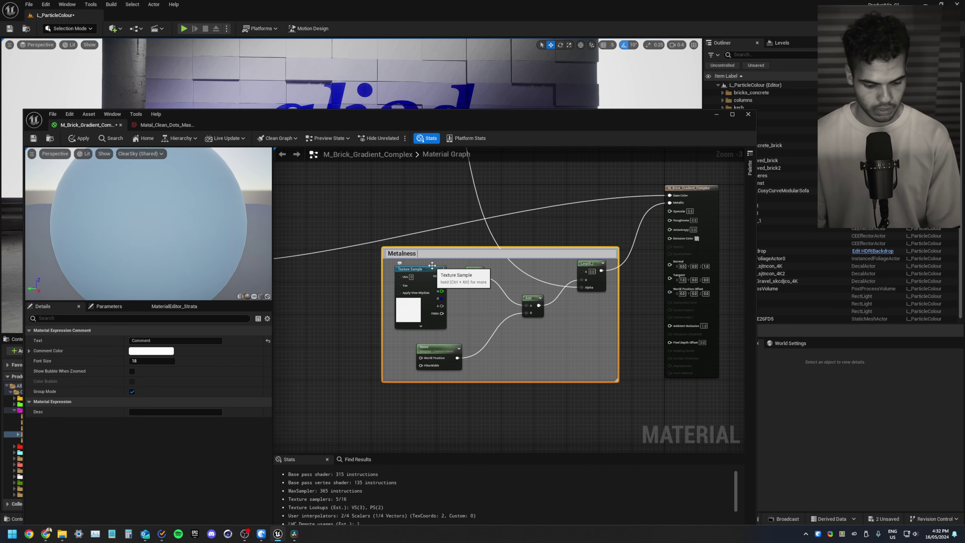
Step: Add a scalar parameter named Roughness with a default value of 0.2 beside the material's output node
{"action": "scroll", "coordinate": [603, 200], "scroll_direction": "up", "scroll_amount": 3}
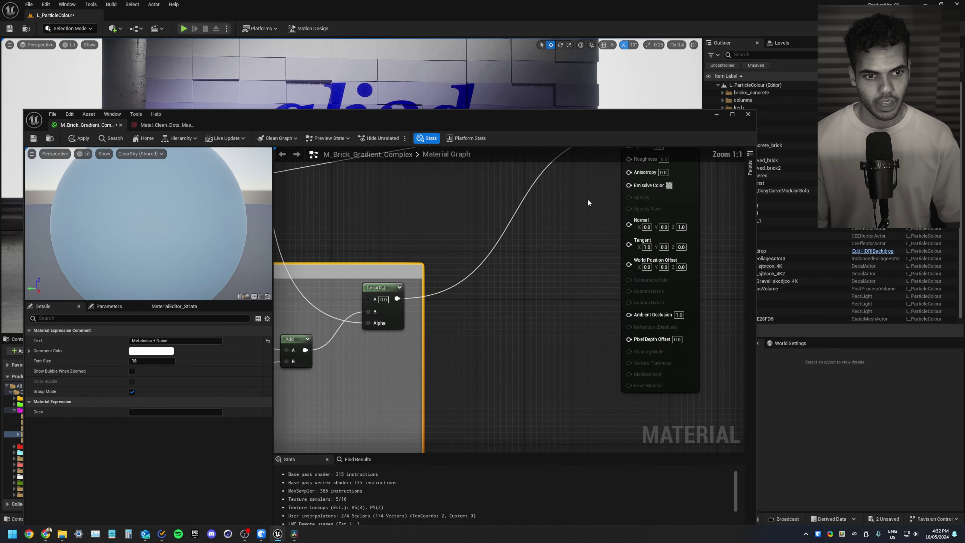
{"action": "right_click_drag", "start_coordinate": [576, 192], "coordinate": [550, 275]}
{"action": "left_click", "coordinate": [536, 292]}
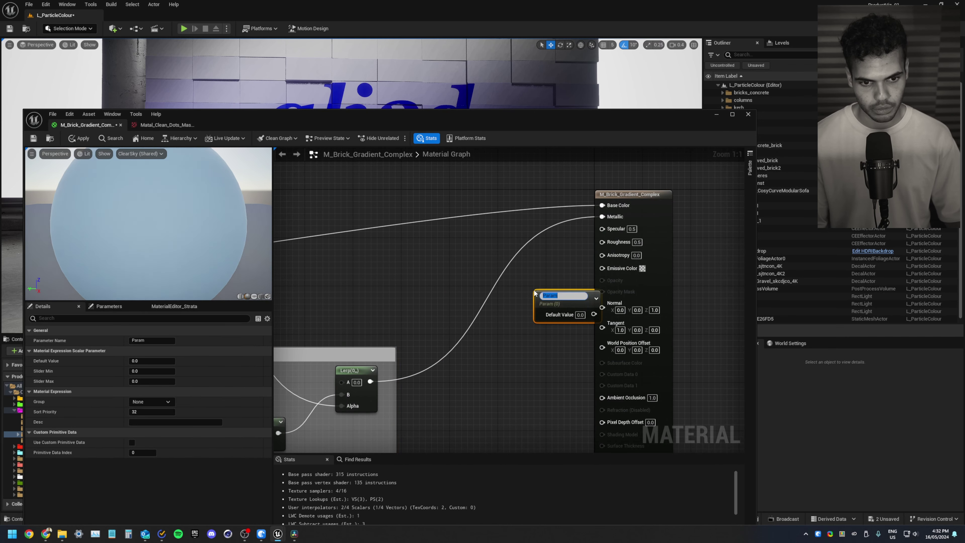
{"action": "type", "text": "Roughness"}
{"action": "key", "text": "Return"}
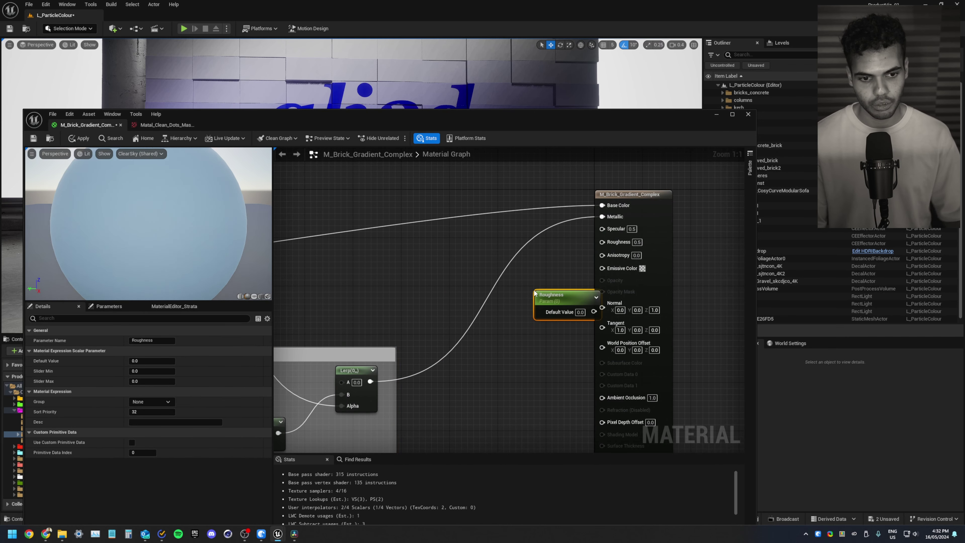
{"action": "left_click", "coordinate": [579, 312]}
{"action": "type", "text": ".2"}
{"action": "key", "text": "Return"}
Step: Connect the Roughness parameter to the material's Roughness input, apply the changes and view the brick wall
{"action": "left_click_drag", "start_coordinate": [570, 298], "coordinate": [602, 242]}
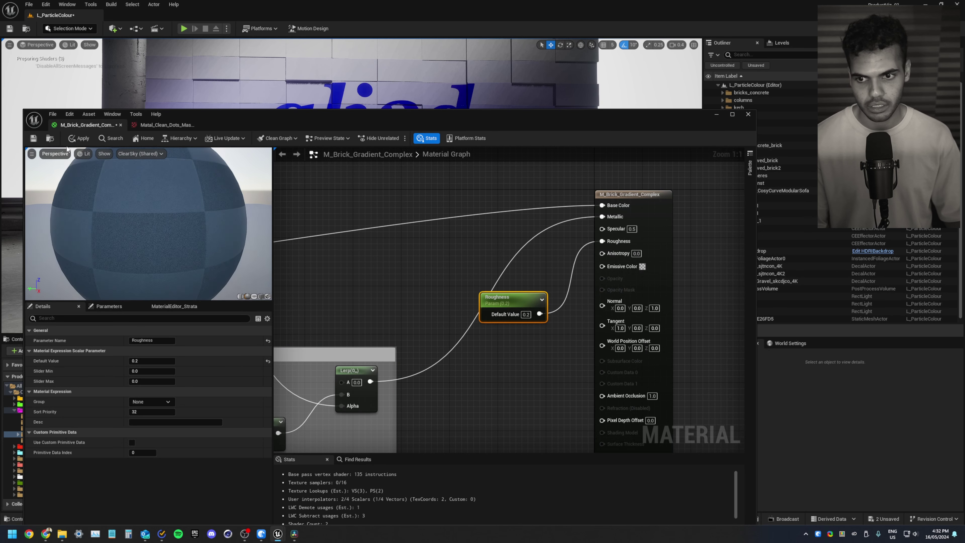
{"action": "left_click", "coordinate": [78, 138]}
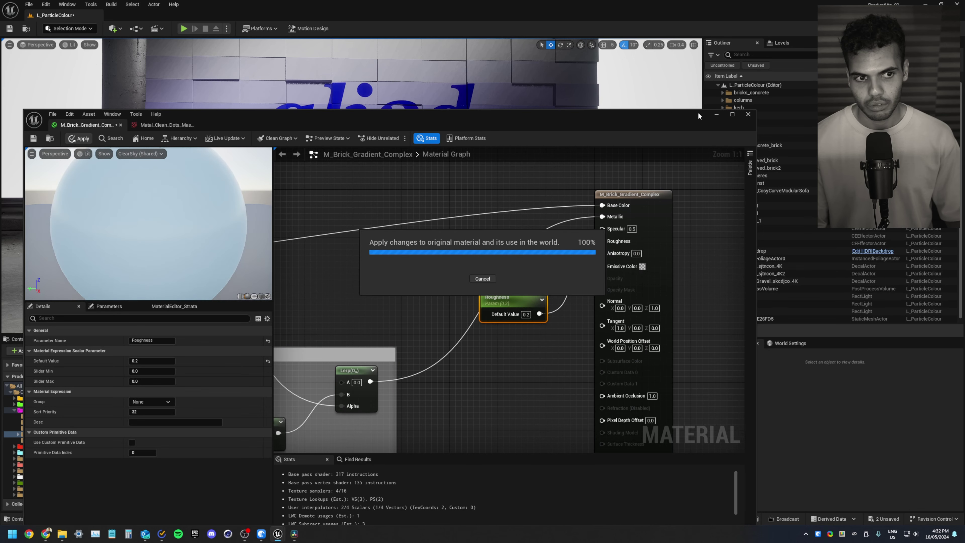
{"action": "left_click", "coordinate": [717, 114]}
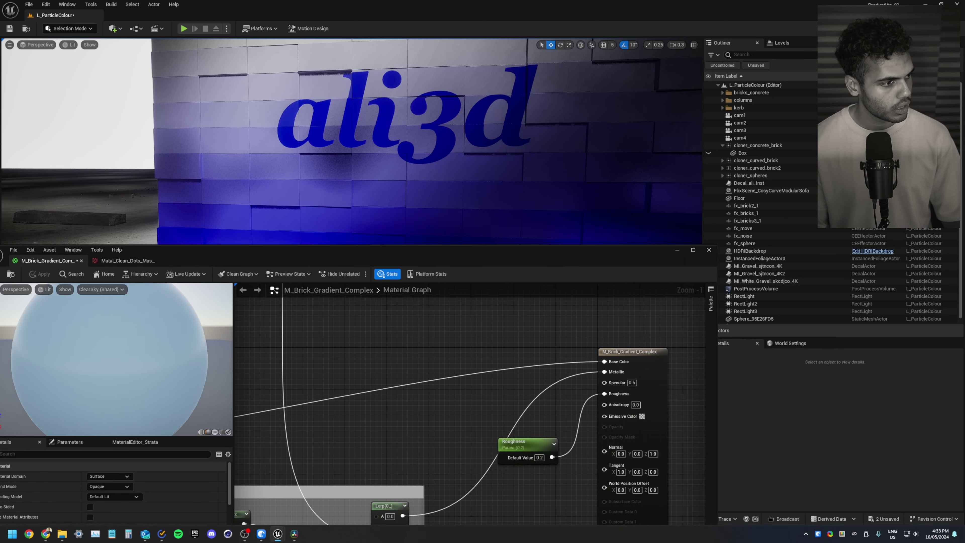
Step: Set the Roughness parameter's default value to 0.3
{"action": "left_click", "coordinate": [539, 458]}
{"action": "type", "text": "0.3"}
{"action": "key", "text": "Return"}
Step: Add a vector parameter named Metal Colour above the Base Color connection and choose a saturated golden yellow as its default value
{"action": "scroll", "coordinate": [466, 358], "scroll_direction": "down", "scroll_amount": 4}
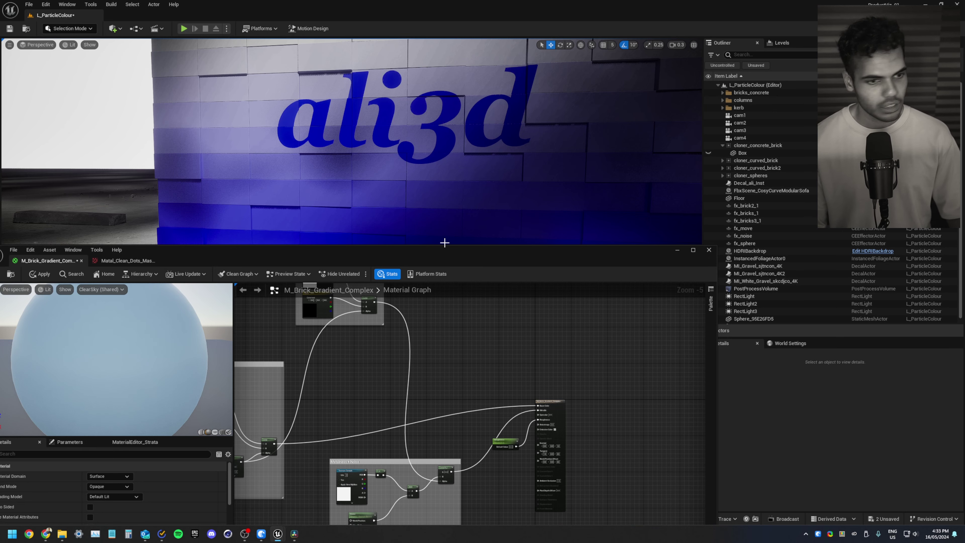
{"action": "scroll", "coordinate": [461, 362], "scroll_direction": "up", "scroll_amount": 3}
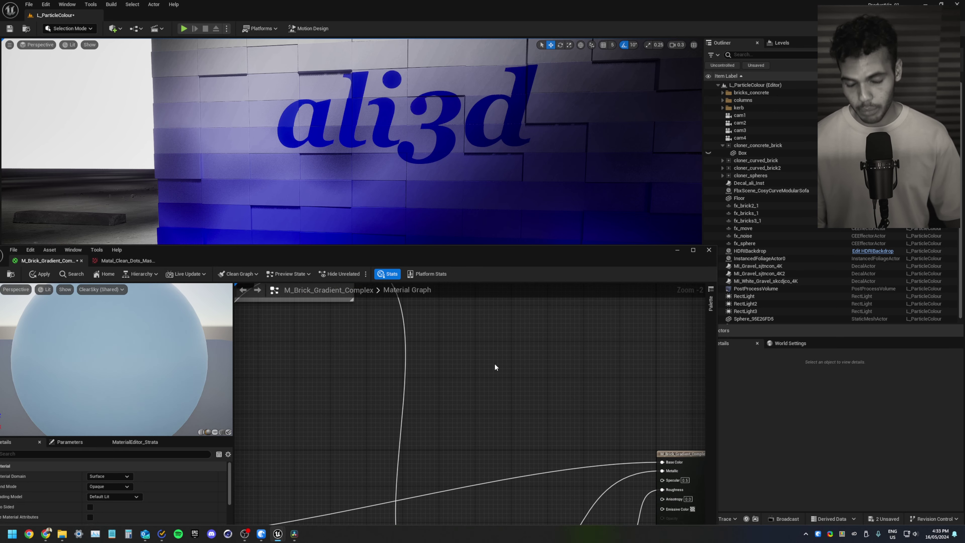
{"action": "left_click", "coordinate": [480, 353]}
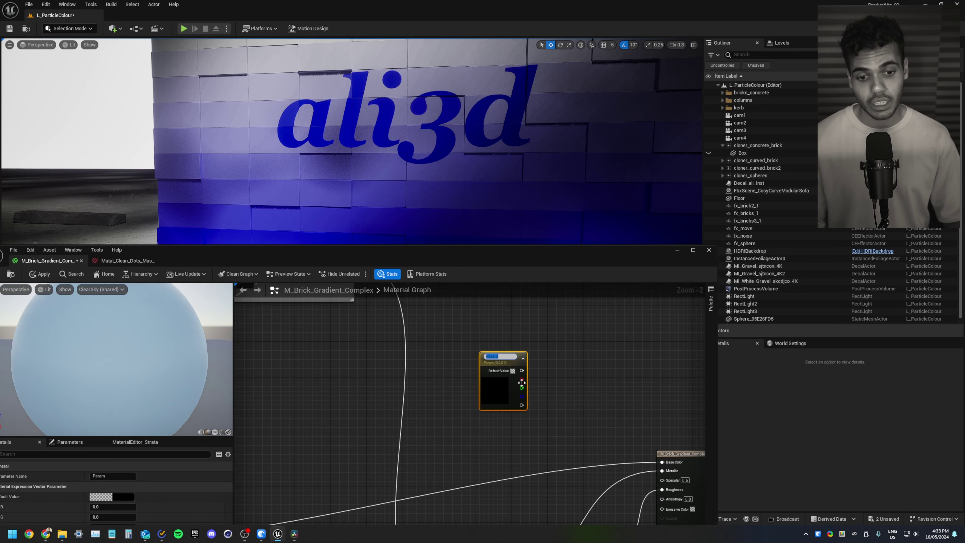
{"action": "type", "text": "Metal Colour"}
{"action": "left_click", "coordinate": [511, 371]}
{"action": "left_click_drag", "start_coordinate": [564, 410], "coordinate": [584, 422]}
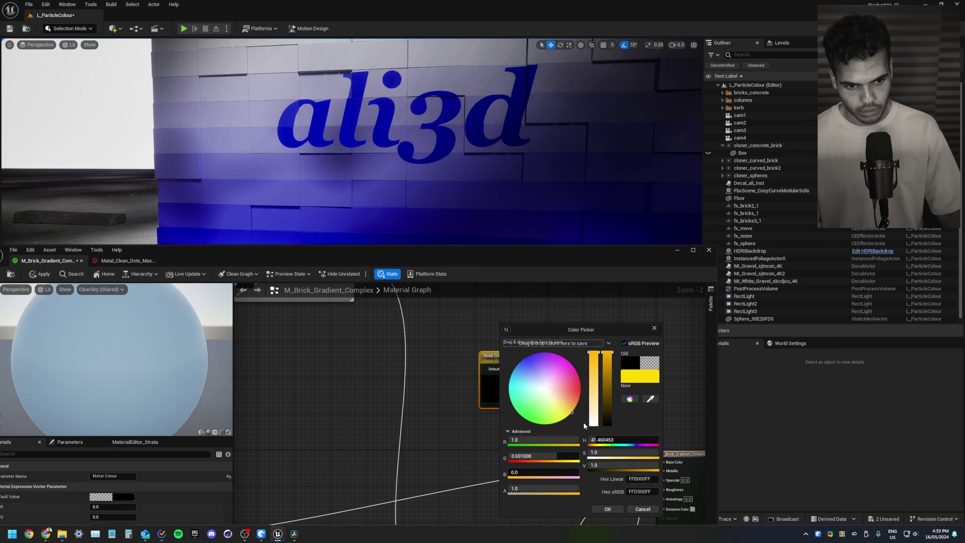
Step: Set the Metal Colour parameter's default value to yellow, hex sRGB FFD900FF
{"action": "key", "text": "Return"}
{"action": "scroll", "coordinate": [590, 376], "scroll_direction": "down", "scroll_amount": 4}
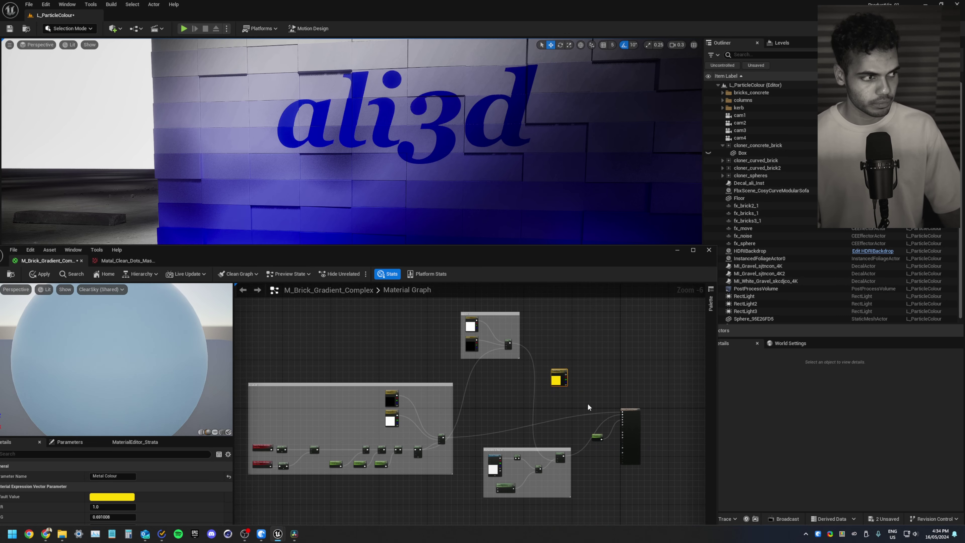
{"action": "scroll", "coordinate": [582, 403], "scroll_direction": "up", "scroll_amount": 3}
{"action": "left_click", "coordinate": [589, 389]}
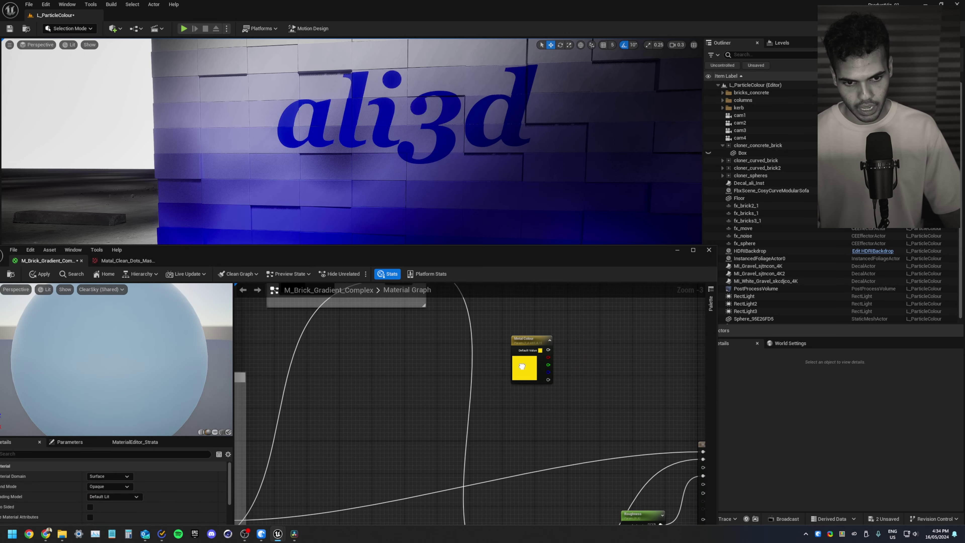
Step: Add a Multiply node with Metal Colour feeding input A and the black-and-white Lerp feeding input B
{"action": "left_click", "coordinate": [547, 397]}
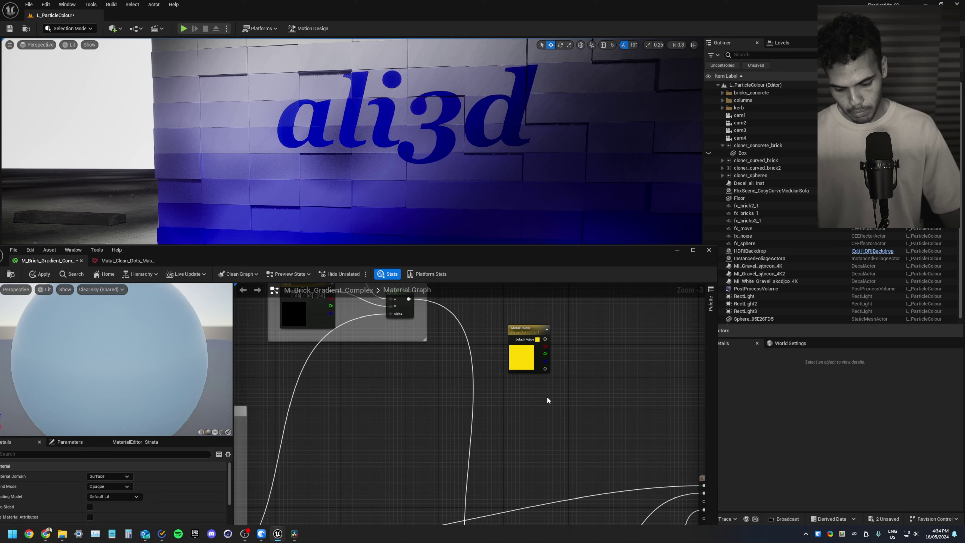
{"action": "key", "text": "m"}
{"action": "left_click", "coordinate": [578, 398]}
{"action": "right_click_drag", "start_coordinate": [449, 339], "coordinate": [439, 397]}
{"action": "left_click_drag", "start_coordinate": [399, 358], "coordinate": [573, 477]}
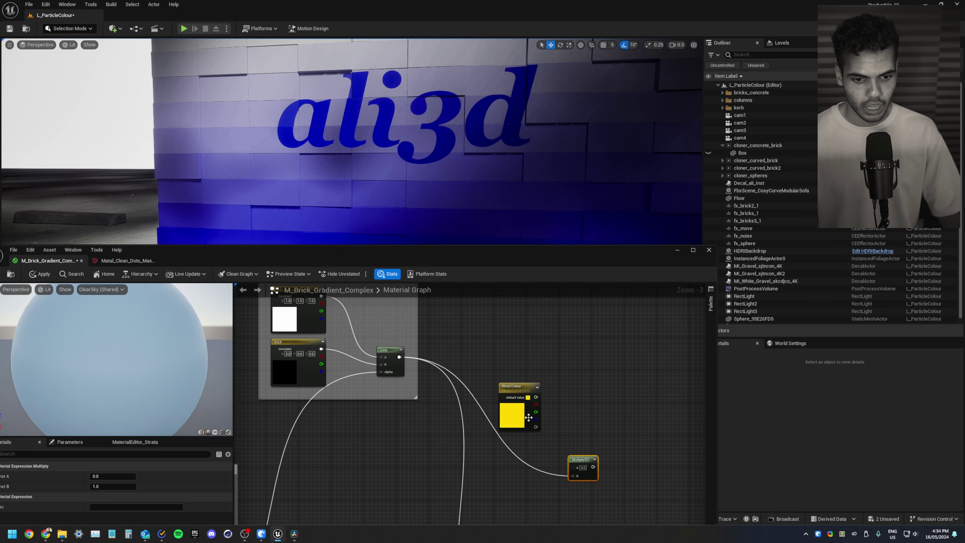
{"action": "left_click_drag", "start_coordinate": [535, 399], "coordinate": [573, 467]}
{"action": "left_click_drag", "start_coordinate": [534, 427], "coordinate": [533, 419]}
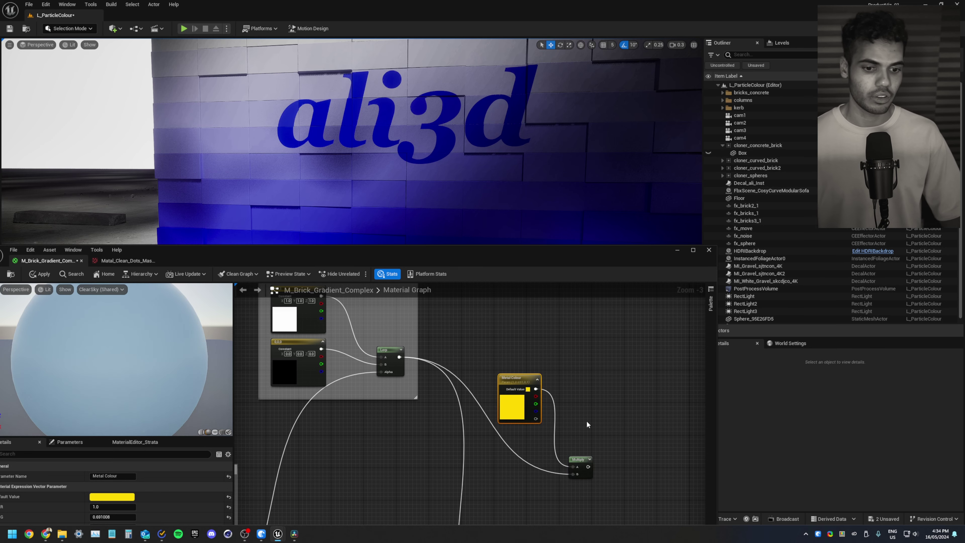
{"action": "right_click_drag", "start_coordinate": [590, 424], "coordinate": [551, 385]}
{"action": "right_click_drag", "start_coordinate": [561, 451], "coordinate": [543, 431]}
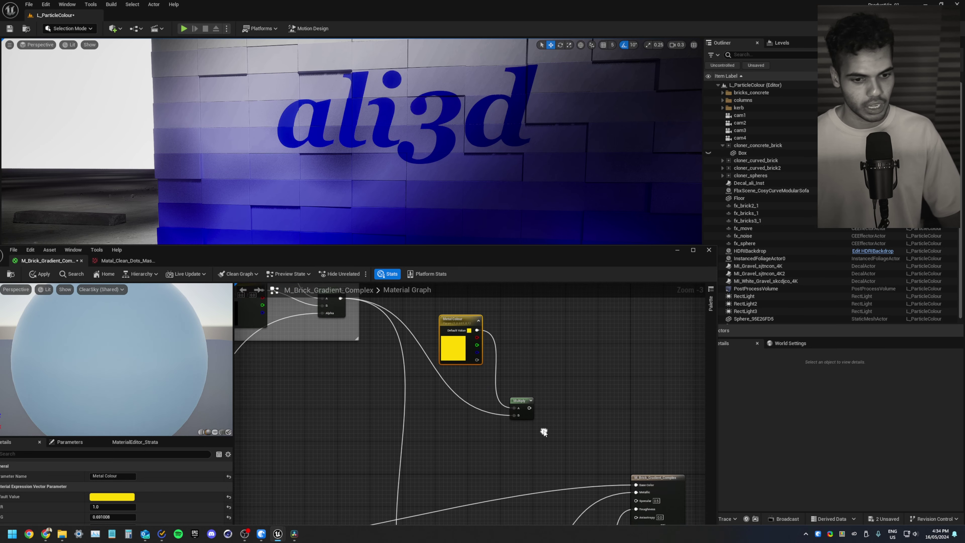
{"action": "right_click", "coordinate": [555, 401]}
{"action": "type", "text": "blend"}
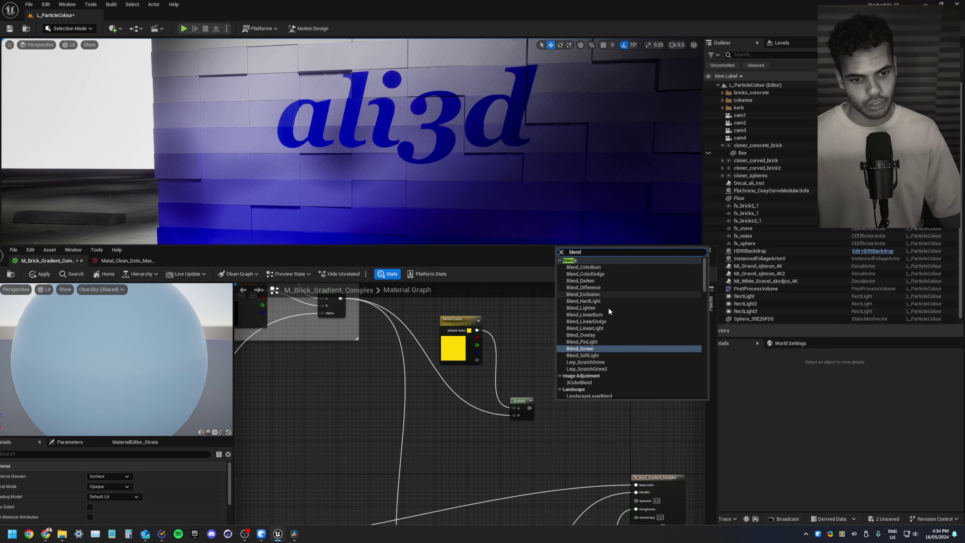
{"action": "left_click", "coordinate": [503, 356]}
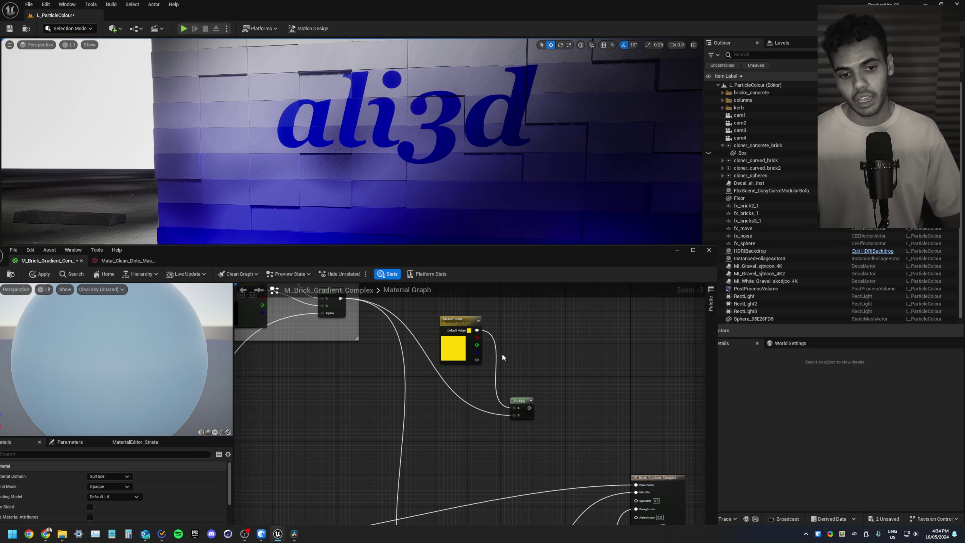
Step: Add a second Multiply node combining the first Multiply in A with the Metalness + Noise Lerp in B
{"action": "right_click_drag", "start_coordinate": [571, 442], "coordinate": [553, 361]}
{"action": "left_click", "coordinate": [557, 352]}
{"action": "left_click_drag", "start_coordinate": [515, 335], "coordinate": [549, 359]}
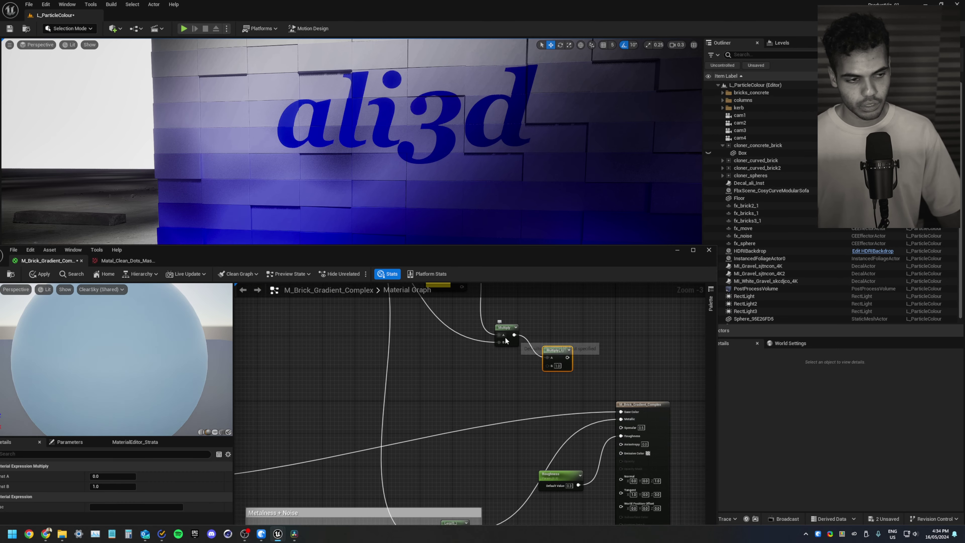
{"action": "right_click_drag", "start_coordinate": [526, 494], "coordinate": [538, 461]}
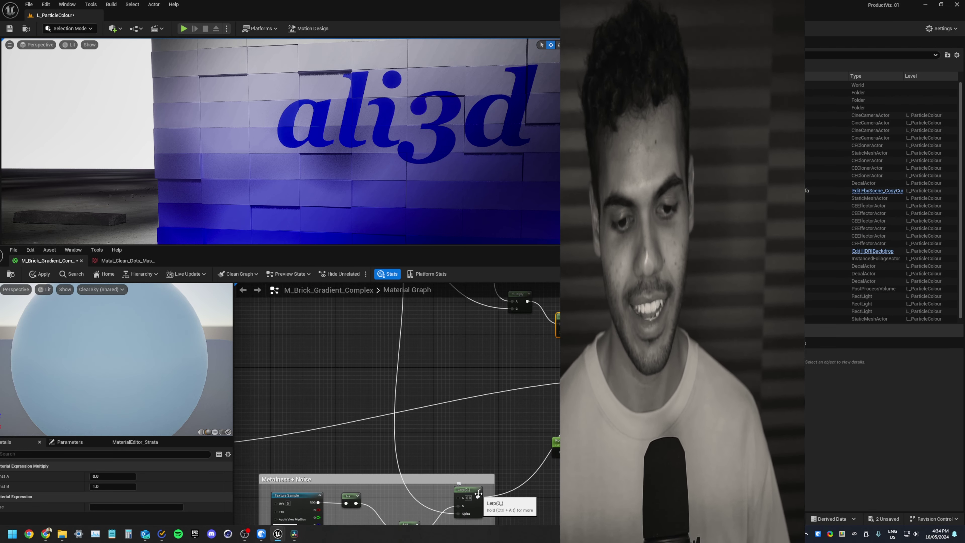
{"action": "left_click_drag", "start_coordinate": [478, 497], "coordinate": [561, 333]}
{"action": "scroll", "coordinate": [528, 384], "scroll_direction": "down", "scroll_amount": 3}
{"action": "scroll", "coordinate": [582, 402], "scroll_direction": "up", "scroll_amount": 2}
{"action": "left_click_drag", "start_coordinate": [574, 429], "coordinate": [570, 334]}
Step: Place an Add node beside the second Multiply node
{"action": "left_click", "coordinate": [503, 303]}
{"action": "right_click_drag", "start_coordinate": [504, 303], "coordinate": [520, 346]}
{"action": "scroll", "coordinate": [520, 346], "scroll_direction": "up", "scroll_amount": 1}
{"action": "scroll", "coordinate": [519, 345], "scroll_direction": "up", "scroll_amount": 2}
{"action": "key", "text": "a"}
{"action": "left_click", "coordinate": [491, 338]}
Step: Examine how the gradient group and the Metalness + Noise group connect to the rest of the material graph
{"action": "scroll", "coordinate": [434, 371], "scroll_direction": "down", "scroll_amount": 3}
{"action": "right_click_drag", "start_coordinate": [433, 371], "coordinate": [529, 388]}
{"action": "right_click_drag", "start_coordinate": [431, 427], "coordinate": [584, 396]}
{"action": "scroll", "coordinate": [584, 397], "scroll_direction": "down", "scroll_amount": 2}
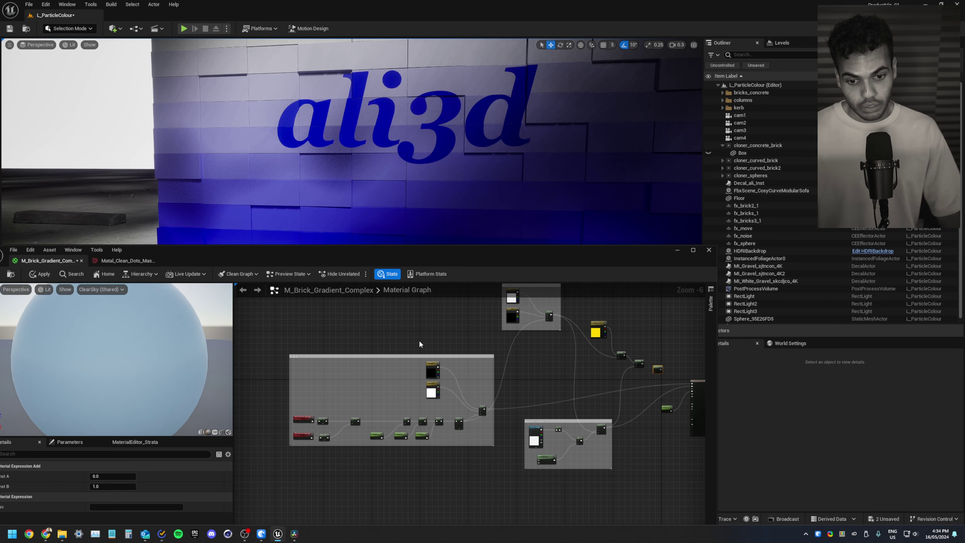
{"action": "right_click_drag", "start_coordinate": [484, 348], "coordinate": [448, 384]}
{"action": "scroll", "coordinate": [397, 438], "scroll_direction": "up", "scroll_amount": 4}
{"action": "right_click_drag", "start_coordinate": [513, 414], "coordinate": [292, 406]}
{"action": "scroll", "coordinate": [292, 406], "scroll_direction": "down", "scroll_amount": 2}
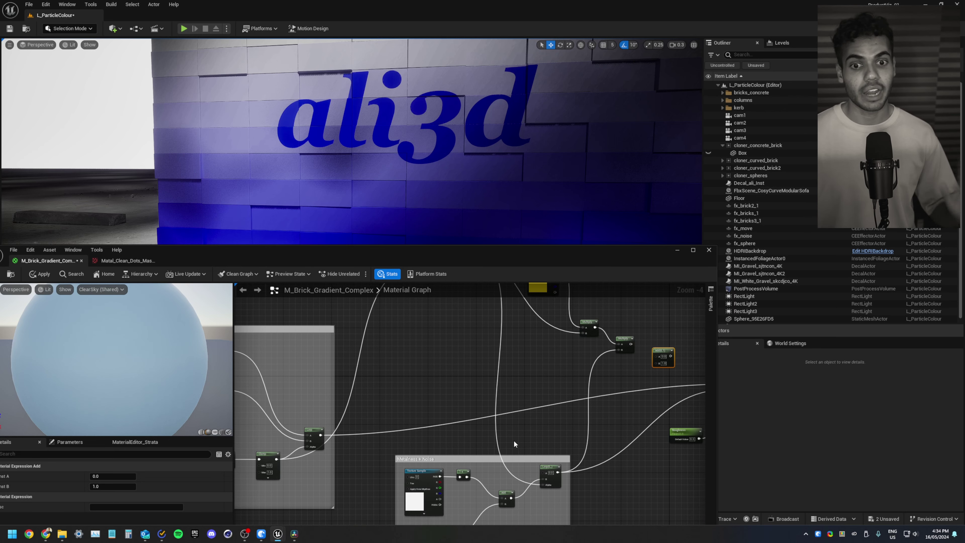
{"action": "right_click_drag", "start_coordinate": [563, 447], "coordinate": [466, 416]}
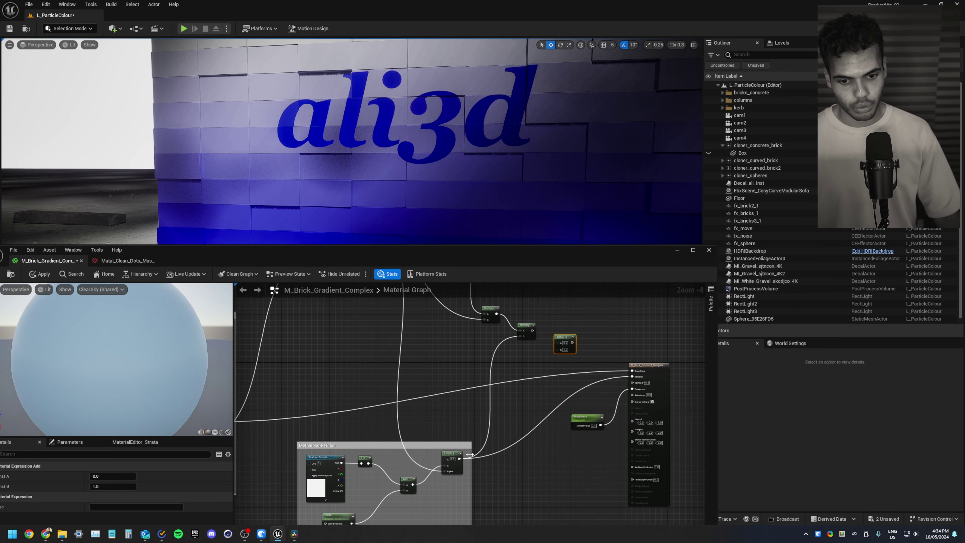
Step: Connect the second Multiply to the Add node's A input and the gradient group's final Lerp to its B input
{"action": "left_click_drag", "start_coordinate": [532, 331], "coordinate": [557, 343]}
{"action": "right_click_drag", "start_coordinate": [521, 353], "coordinate": [654, 368]}
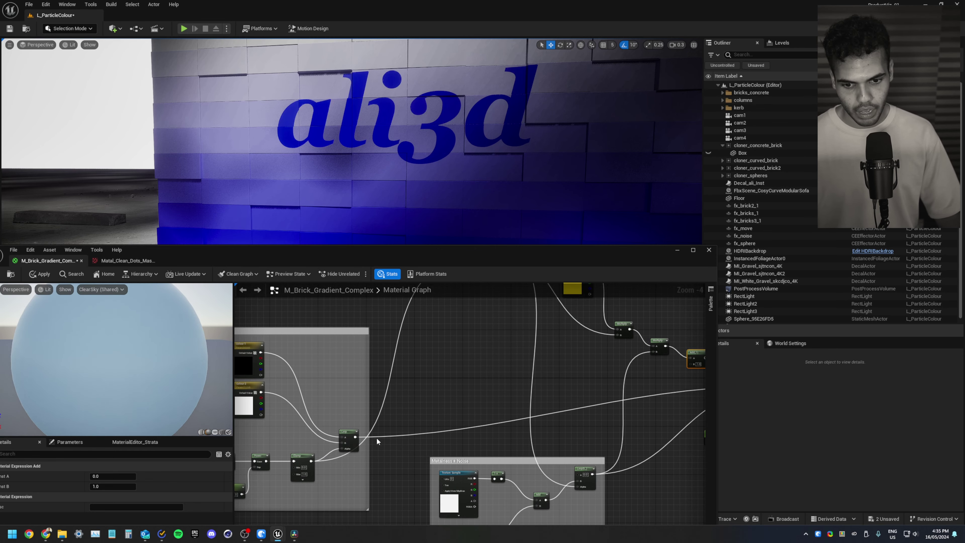
{"action": "left_click_drag", "start_coordinate": [355, 437], "coordinate": [627, 398]}
Step: Connect the Add node to the material's Base Color, apply the changes and inspect the brick wall
{"action": "scroll", "coordinate": [502, 360], "scroll_direction": "up", "scroll_amount": 4}
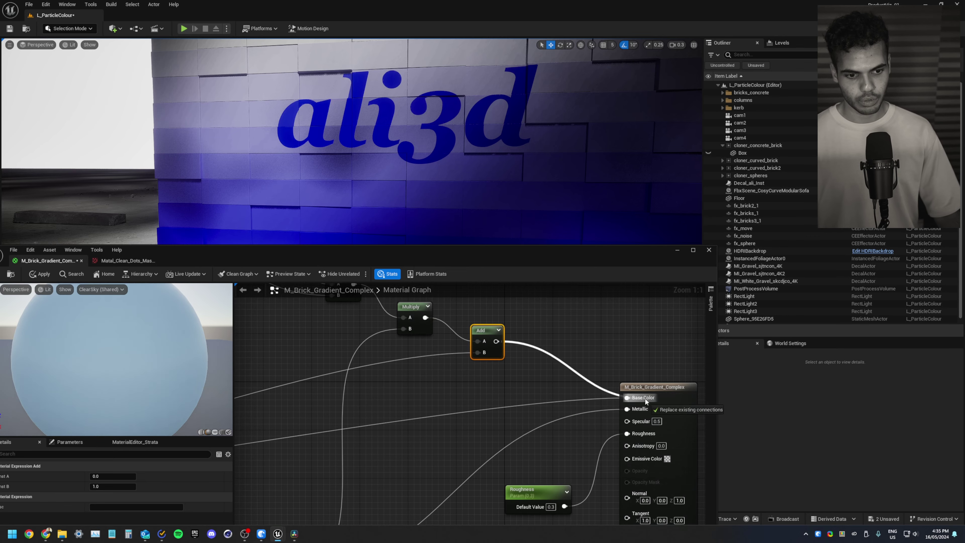
{"action": "left_click", "coordinate": [40, 274]}
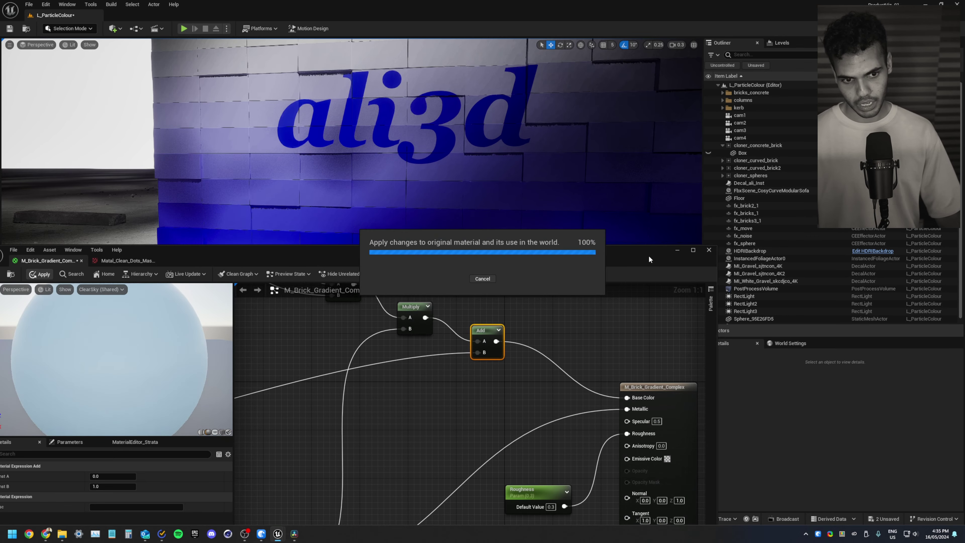
{"action": "right_click_drag", "start_coordinate": [352, 152], "coordinate": [342, 144]}
{"action": "right_click_drag", "start_coordinate": [440, 330], "coordinate": [511, 425]}
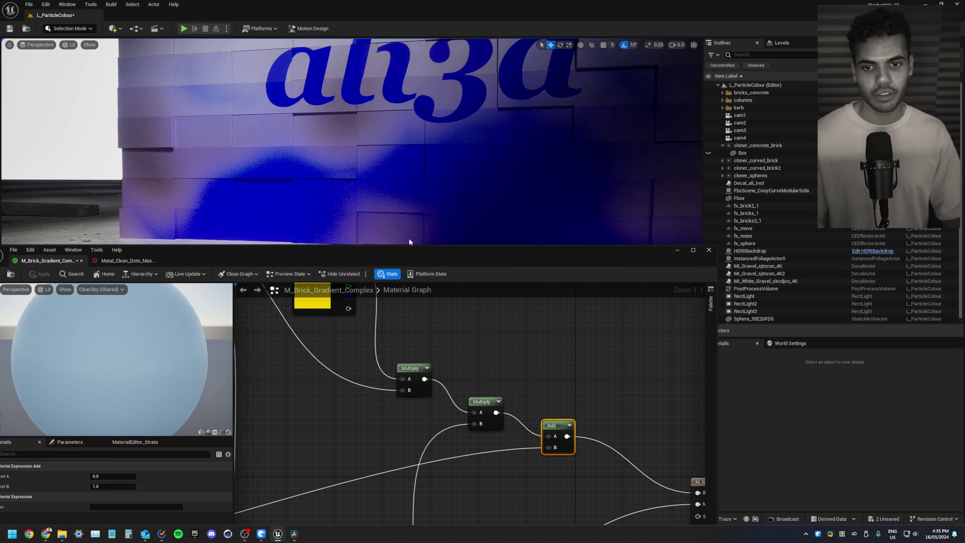
{"action": "right_click_drag", "start_coordinate": [352, 153], "coordinate": [335, 141]}
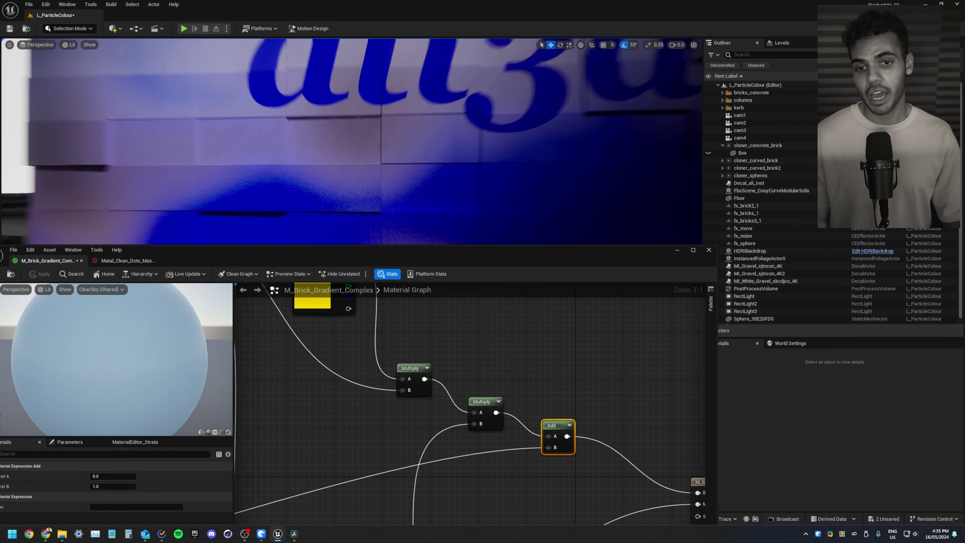
Step: Save the M_Brick_Gradient_Complex material and put its editor window away
{"action": "left_click_drag", "start_coordinate": [171, 253], "coordinate": [402, 225]}
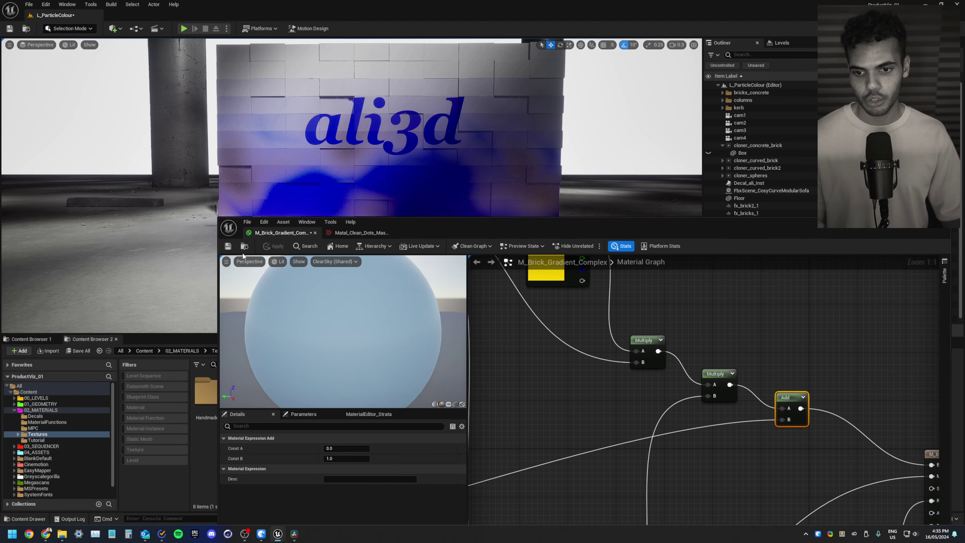
{"action": "left_click", "coordinate": [229, 248]}
{"action": "left_click", "coordinate": [912, 222]}
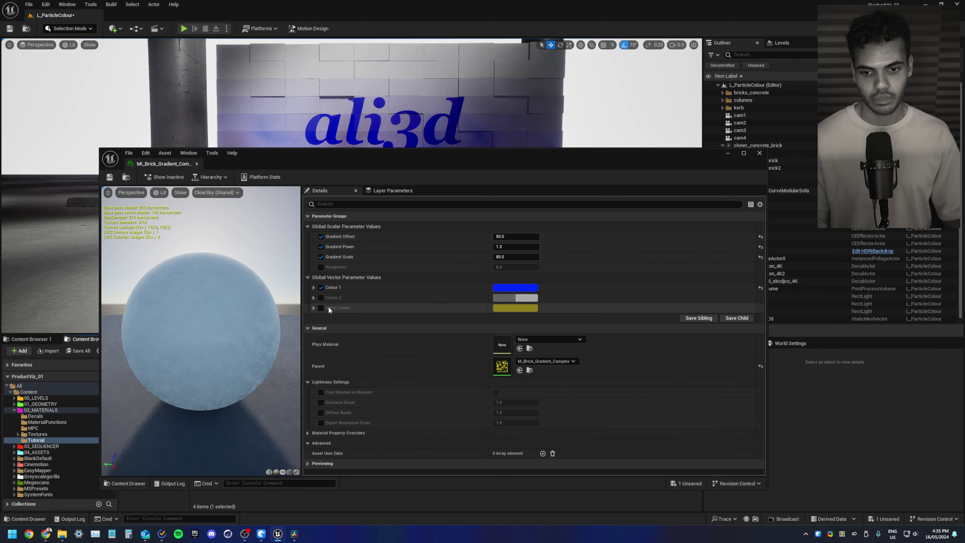
Step: Enable the Metal Colour override in the brick gradient material instance, keeping the wall in view
{"action": "left_click", "coordinate": [321, 308]}
{"action": "left_click_drag", "start_coordinate": [466, 153], "coordinate": [309, 243]}
Step: Try a bright green, hex sRGB 94FF00FF, as the instance's Metal Colour
{"action": "left_click", "coordinate": [347, 398]}
{"action": "left_click_drag", "start_coordinate": [426, 375], "coordinate": [396, 426]}
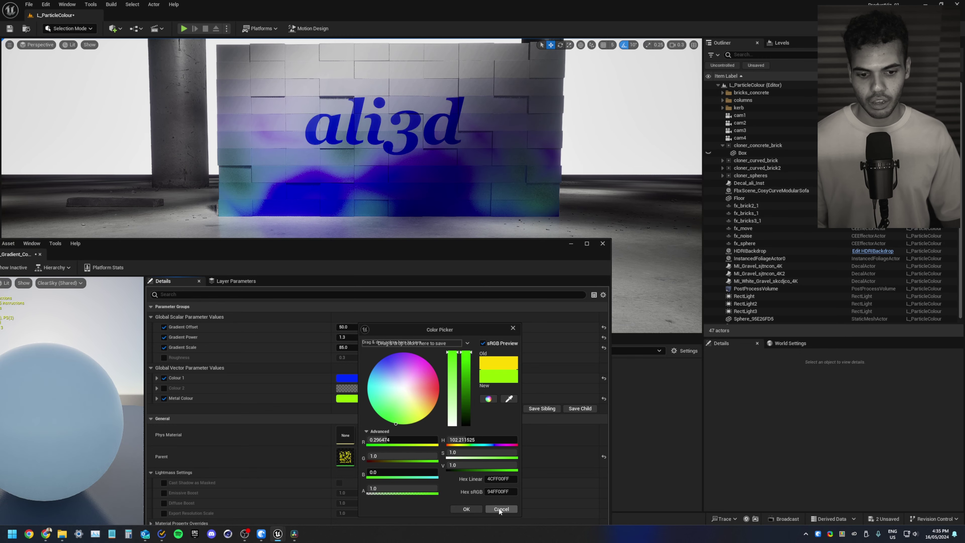
{"action": "left_click", "coordinate": [499, 509]}
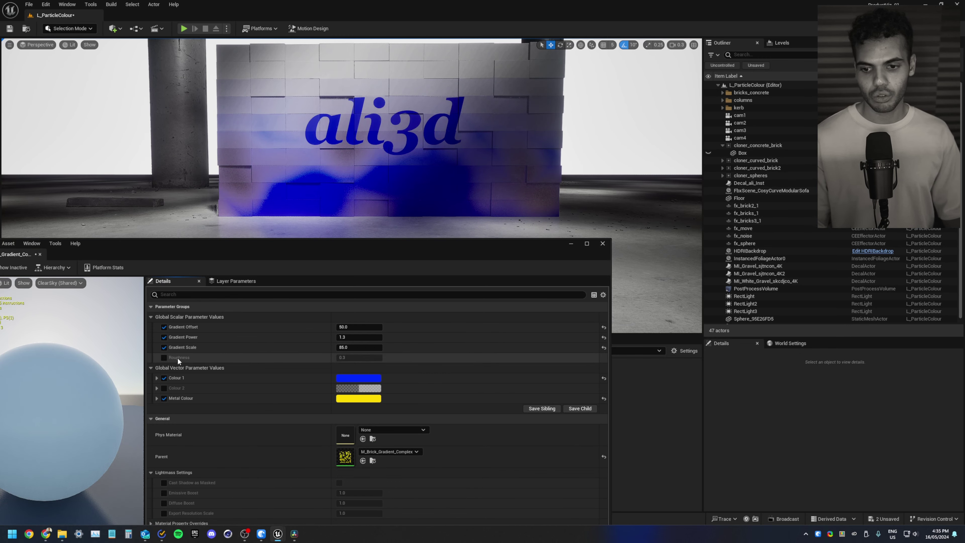
Step: Enable the Roughness override and undo trial changes to Gradient Offset, Gradient Power and Gradient Scale
{"action": "left_click", "coordinate": [164, 357]}
{"action": "left_click_drag", "start_coordinate": [364, 335], "coordinate": [399, 348]}
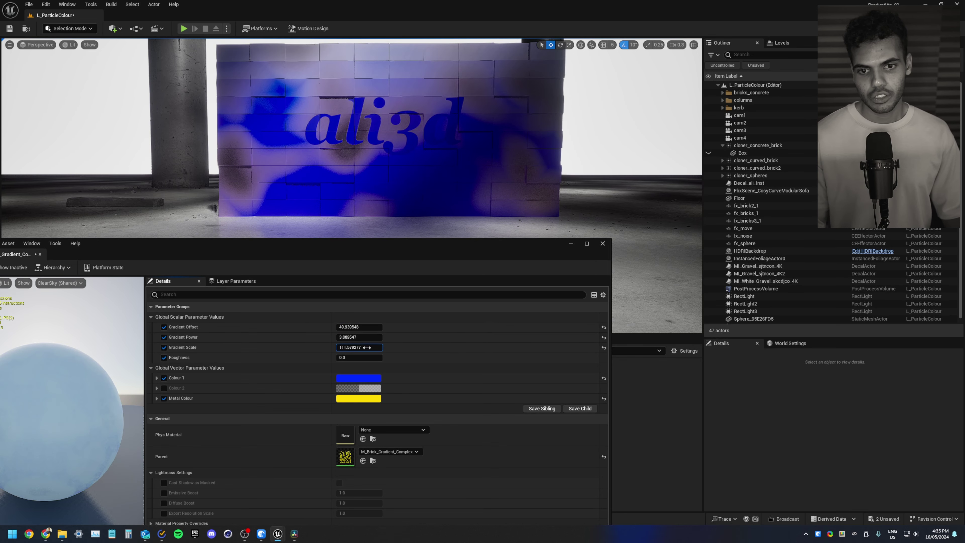
{"action": "key", "text": "ctrl+z"}
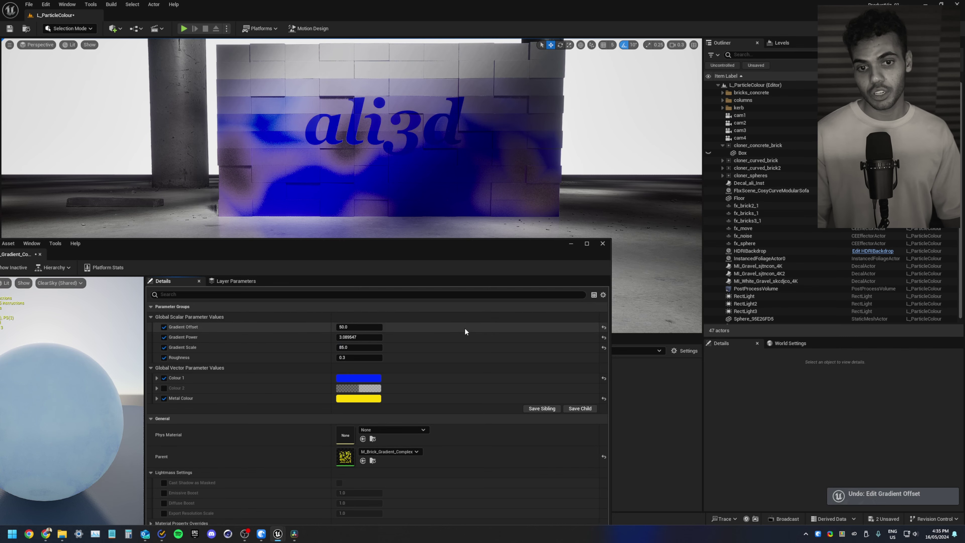
{"action": "key", "text": "ctrl+z"}
{"action": "key", "text": "ctrl+z"}
Step: In the M_Brick_Gradient_Complex graph, connect the first Multiply directly to Base Color and apply the changes to preview it
{"action": "left_click_drag", "start_coordinate": [388, 257], "coordinate": [450, 234]}
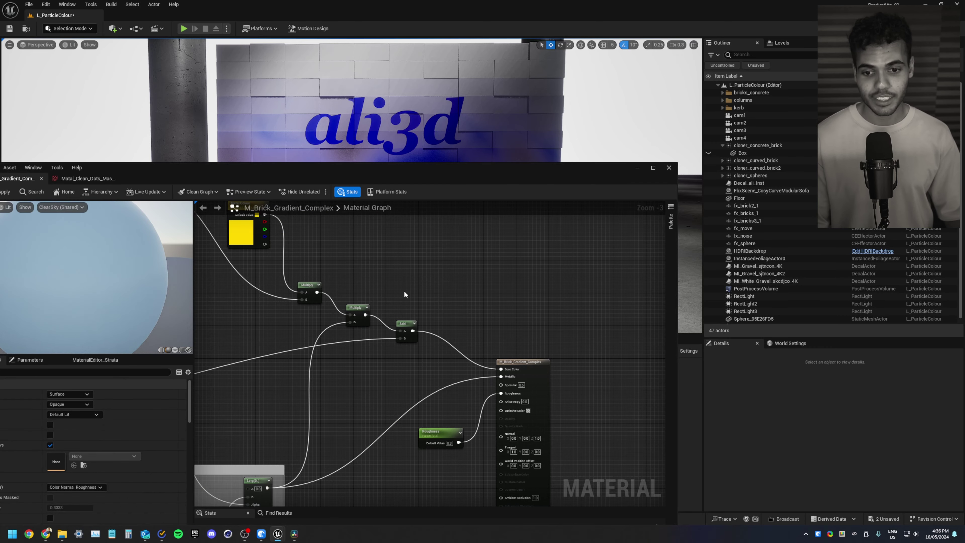
{"action": "left_click_drag", "start_coordinate": [317, 292], "coordinate": [502, 369]}
{"action": "right_click_drag", "start_coordinate": [400, 256], "coordinate": [486, 279]}
{"action": "left_click", "coordinate": [6, 192]}
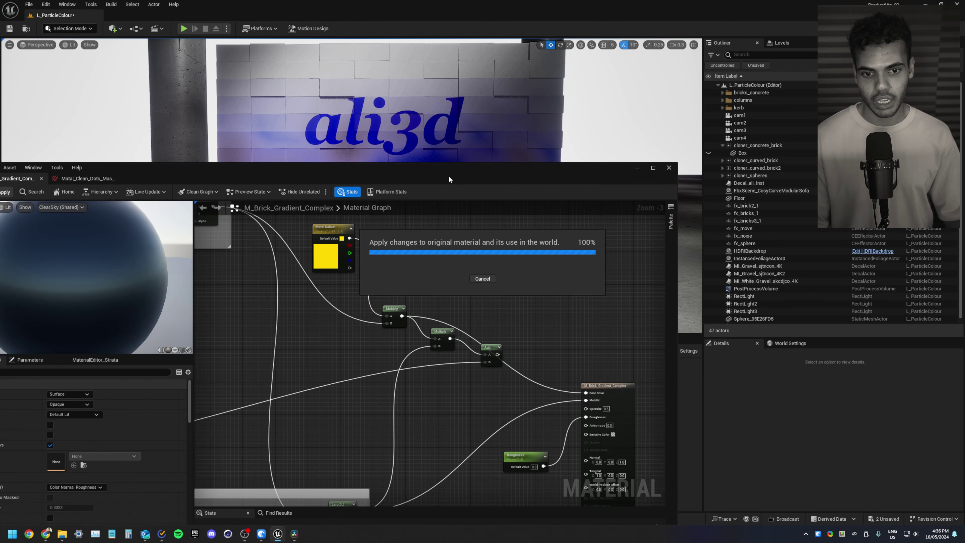
{"action": "left_click_drag", "start_coordinate": [448, 181], "coordinate": [425, 254]}
Step: Connect the second Multiply directly to Base Color and apply the changes to preview the noise-masked metal colour
{"action": "left_click", "coordinate": [309, 321]}
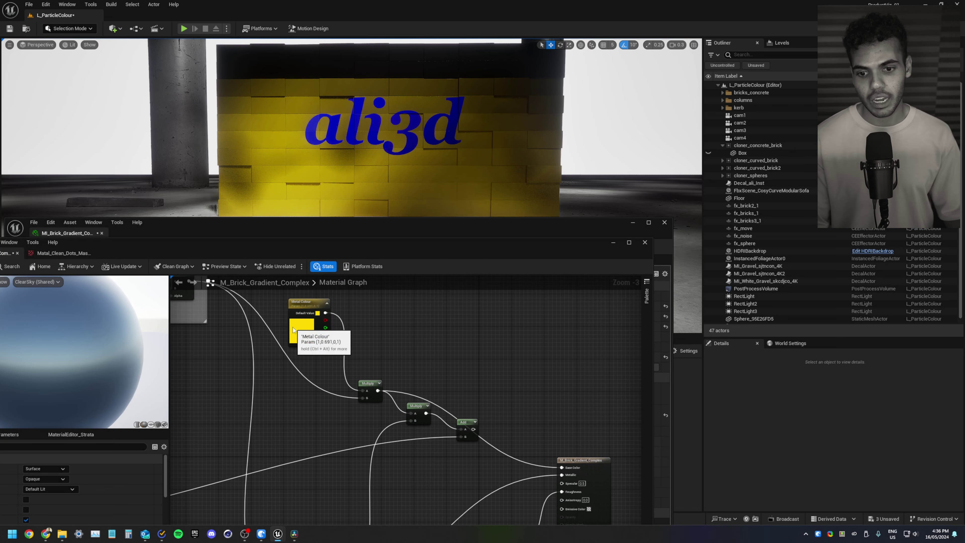
{"action": "right_click_drag", "start_coordinate": [480, 384], "coordinate": [452, 343]}
{"action": "left_click_drag", "start_coordinate": [398, 372], "coordinate": [543, 427]}
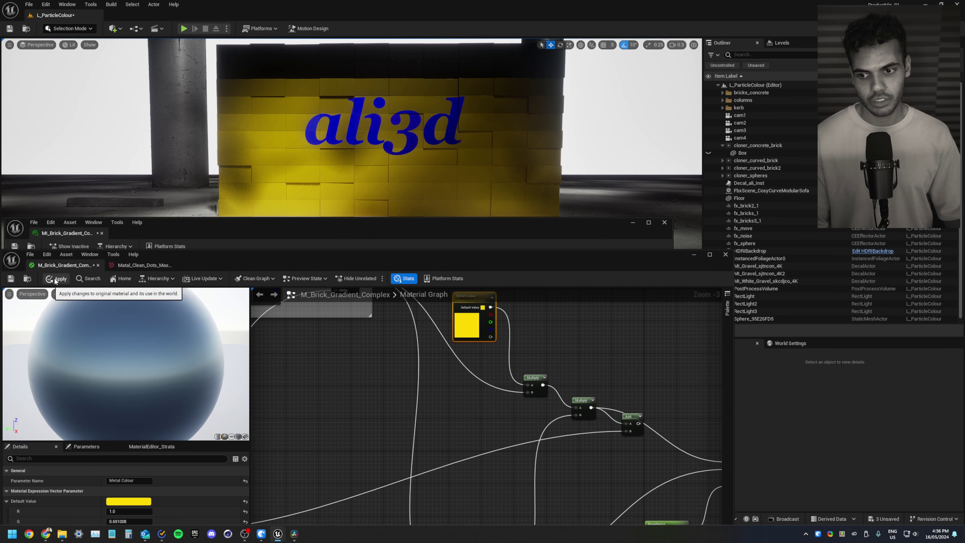
{"action": "left_click", "coordinate": [56, 279]}
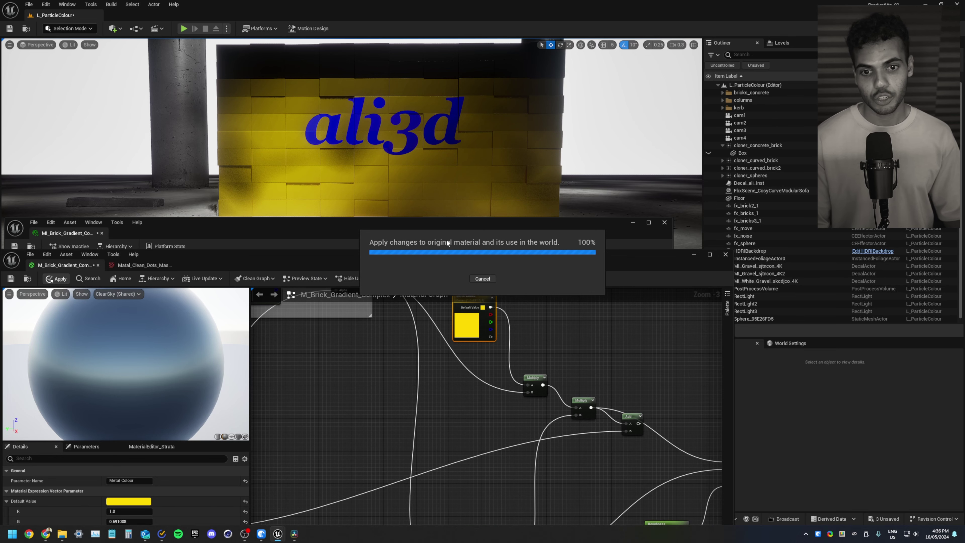
{"action": "right_click_drag", "start_coordinate": [286, 168], "coordinate": [377, 156]}
{"action": "right_click_drag", "start_coordinate": [627, 376], "coordinate": [499, 348]}
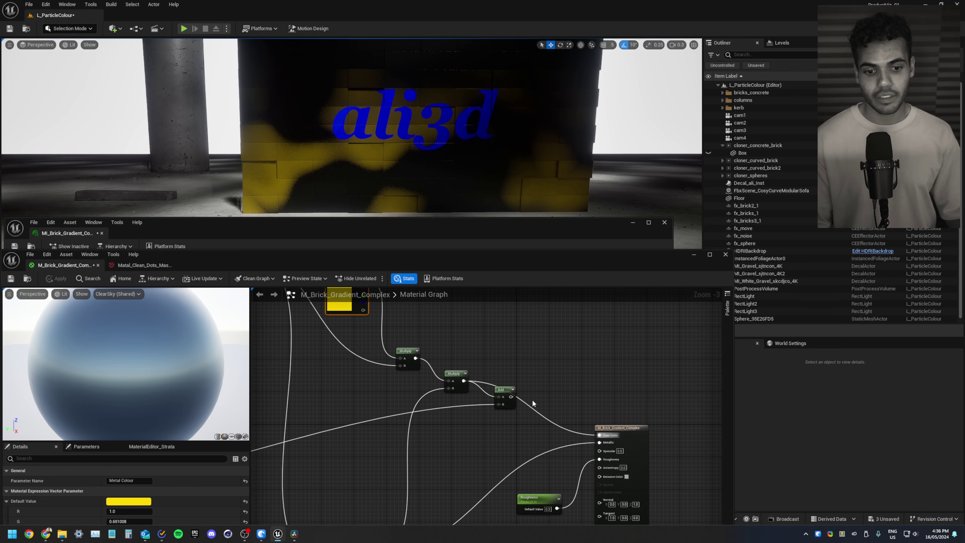
Step: Reconnect the Add node to Base Color and apply the material changes
{"action": "left_click", "coordinate": [504, 390]}
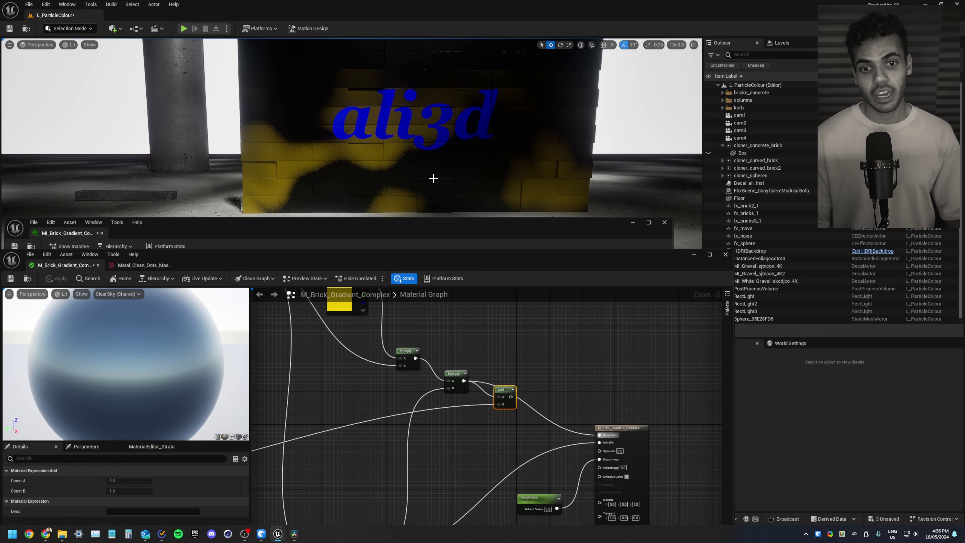
{"action": "right_click_drag", "start_coordinate": [330, 368], "coordinate": [543, 355]}
{"action": "scroll", "coordinate": [542, 355], "scroll_direction": "down", "scroll_amount": 5}
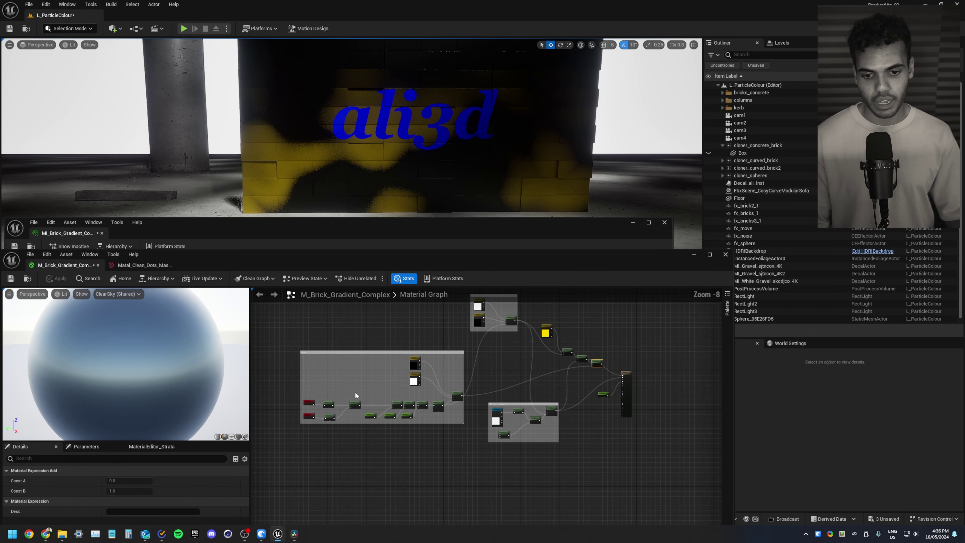
{"action": "scroll", "coordinate": [355, 391], "scroll_direction": "up", "scroll_amount": 4}
{"action": "right_click_drag", "start_coordinate": [644, 340], "coordinate": [318, 362]}
{"action": "right_click_drag", "start_coordinate": [671, 357], "coordinate": [576, 355]}
{"action": "scroll", "coordinate": [576, 356], "scroll_direction": "up", "scroll_amount": 4}
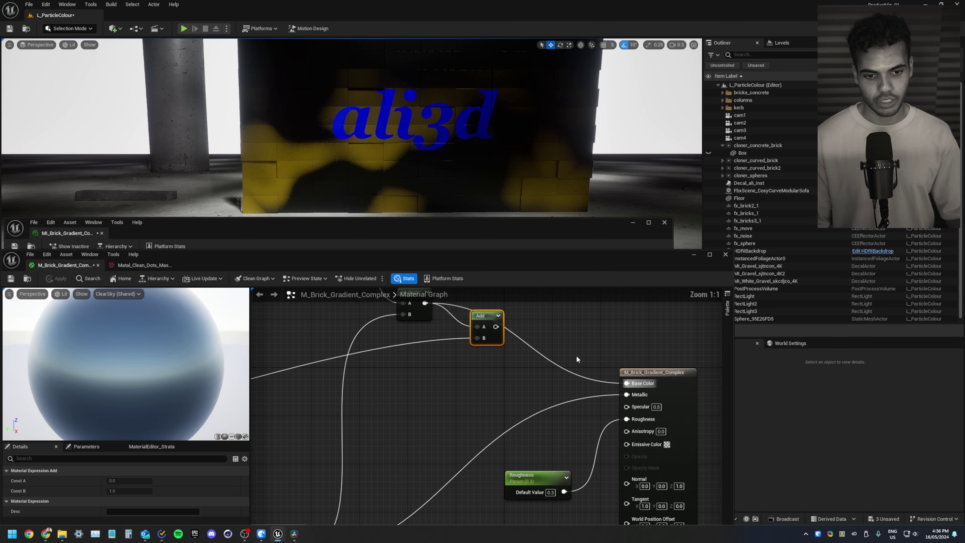
{"action": "left_click_drag", "start_coordinate": [497, 326], "coordinate": [634, 383]}
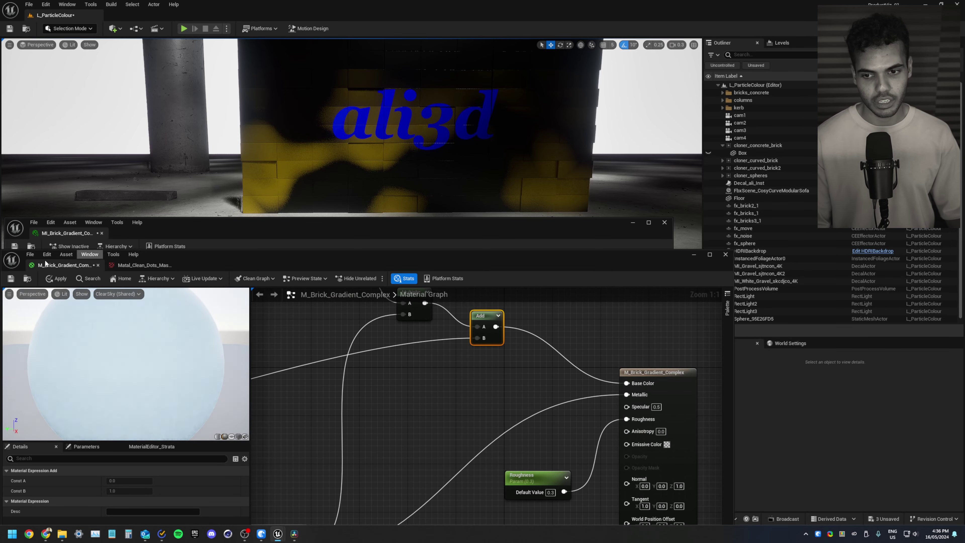
{"action": "left_click", "coordinate": [49, 283]}
{"action": "scroll", "coordinate": [522, 403], "scroll_direction": "down", "scroll_amount": 4}
{"action": "left_click_drag", "start_coordinate": [535, 429], "coordinate": [414, 354]}
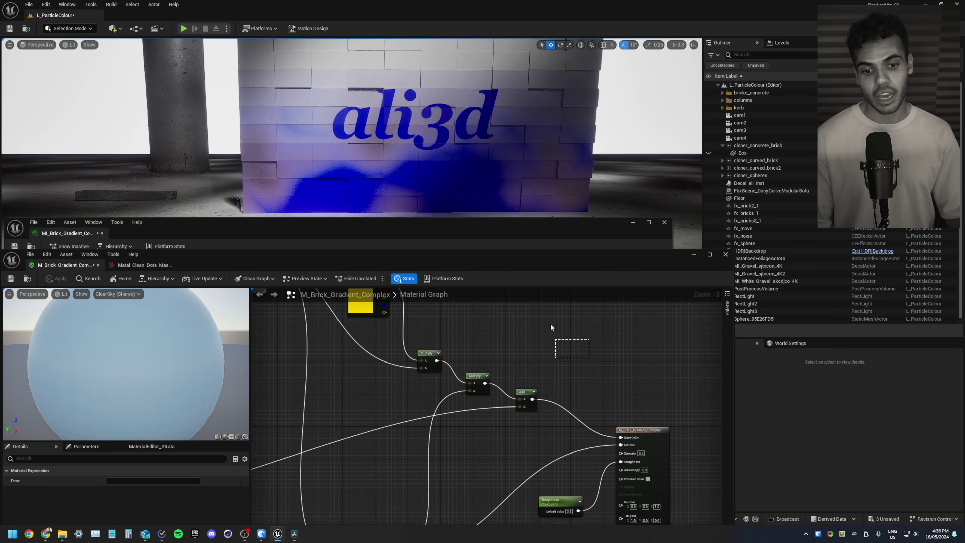
{"action": "left_click_drag", "start_coordinate": [550, 363], "coordinate": [550, 363]}
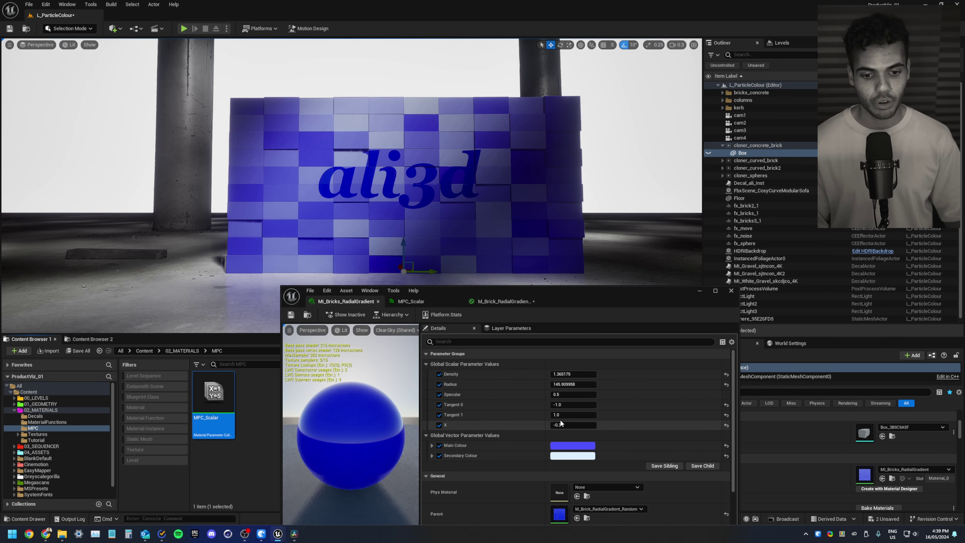
Step: In MI_Bricks_RadialGradient, set Density to about 26.7 and Radius to about 67.2, and adjust the X value to preview the two-tone gradient
{"action": "mouse_move", "coordinate": [573, 384]}
{"action": "left_mouse_down"}
{"action": "mouse_move", "coordinate": [532, 384]}
{"action": "mouse_move", "coordinate": [571, 384]}
{"action": "mouse_move", "coordinate": [556, 384]}
{"action": "mouse_move", "coordinate": [556, 374]}
{"action": "mouse_move", "coordinate": [568, 377]}
{"action": "mouse_move", "coordinate": [555, 384]}
{"action": "mouse_move", "coordinate": [568, 384]}
{"action": "left_mouse_up"}
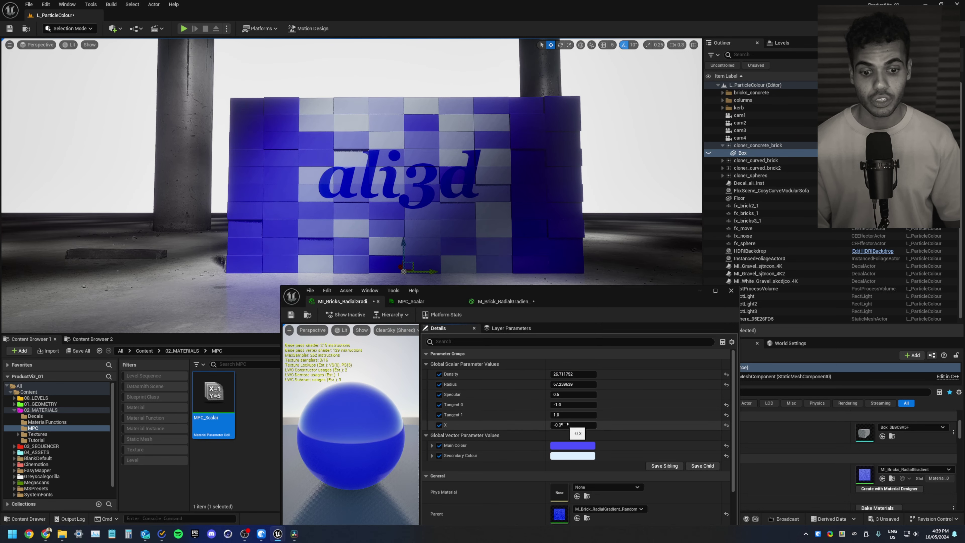
{"action": "left_click_drag", "start_coordinate": [570, 425], "coordinate": [569, 424]}
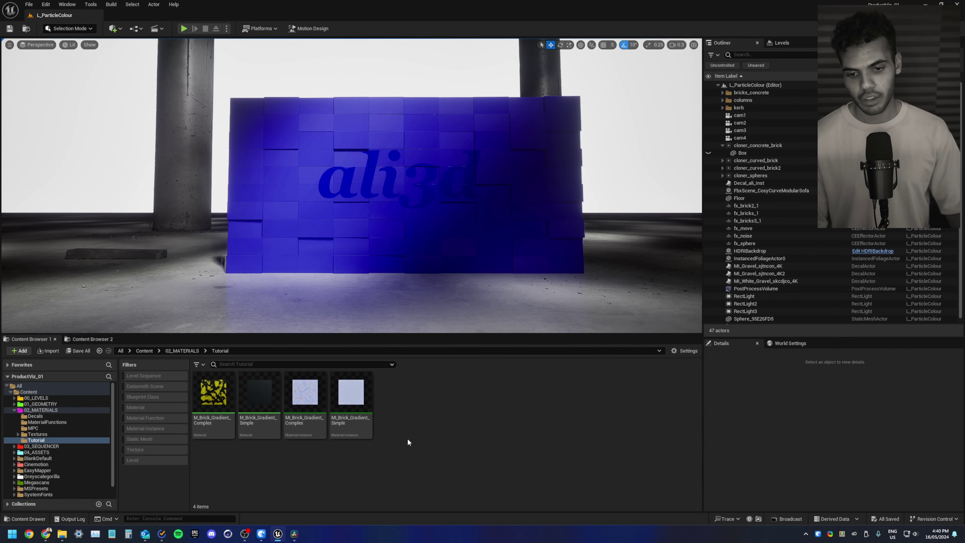
Step: Create a new material named M_TwoTone_Gradient in the Tutorial folder
{"action": "right_click", "coordinate": [431, 410]}
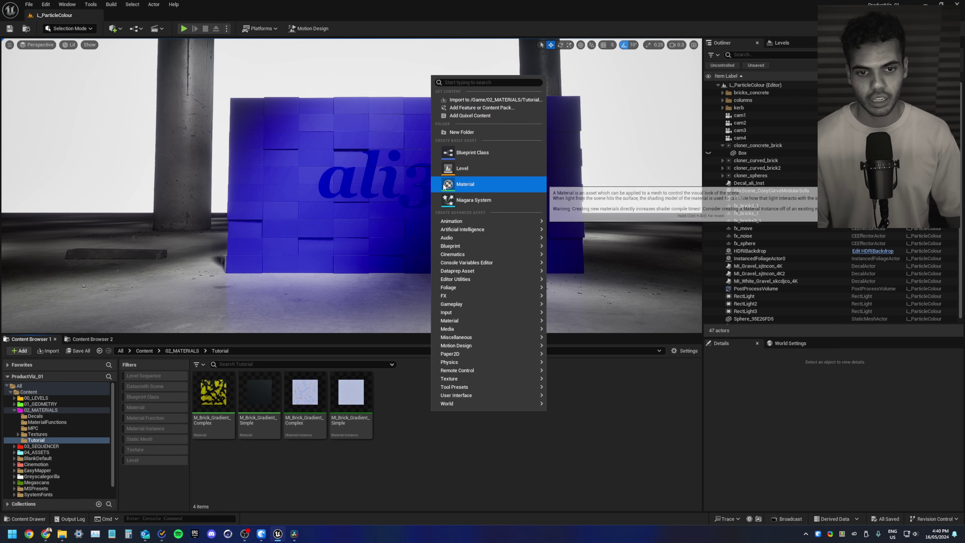
{"action": "left_click", "coordinate": [464, 184]}
{"action": "type", "text": "M"}
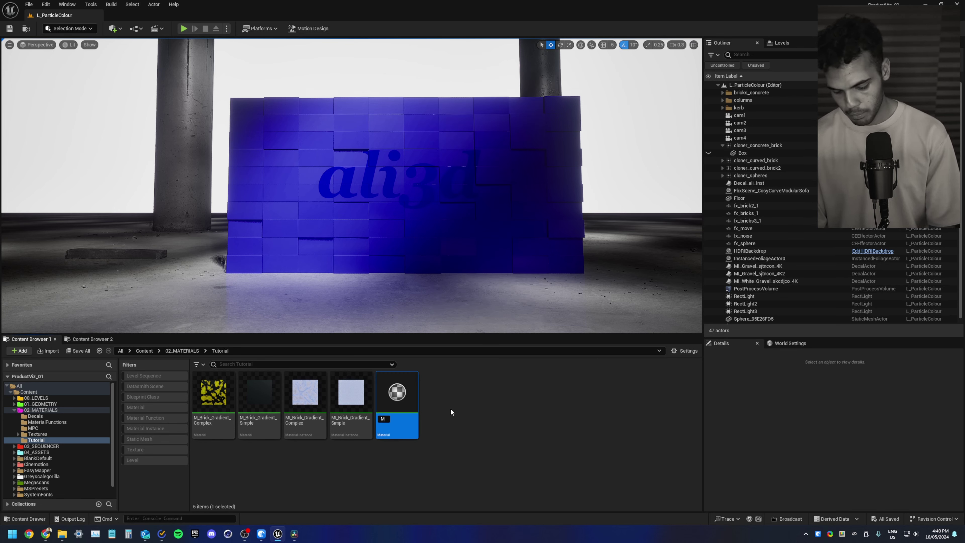
{"action": "type", "text": "_TwoT"}
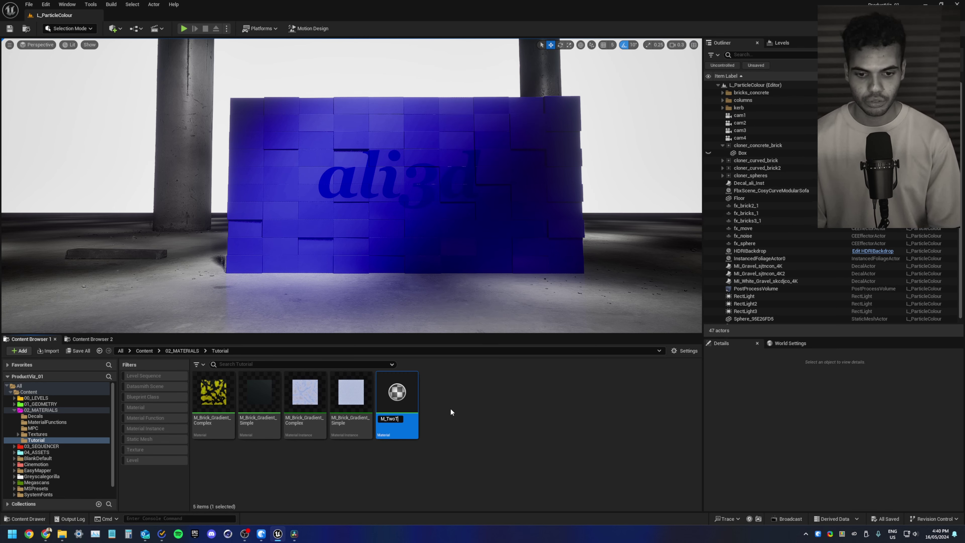
{"action": "type", "text": "one_Gradient"}
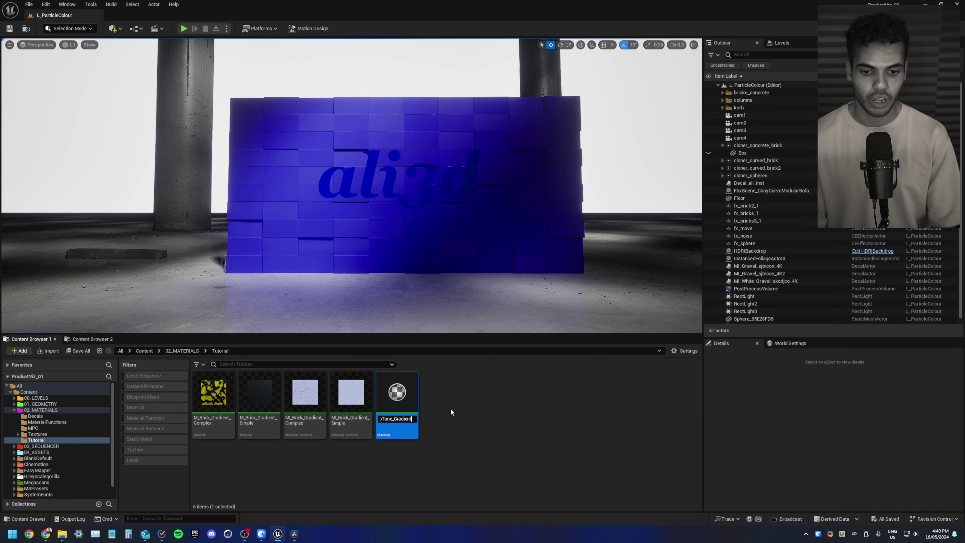
{"action": "key", "text": "Return"}
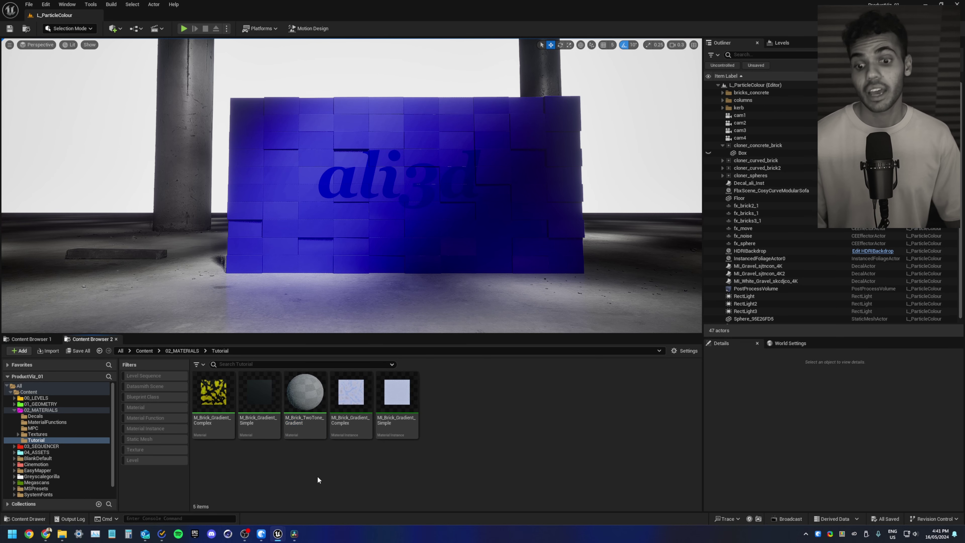
Step: Create a material instance of M_Brick_TwoTone_Gradient and name it MI_Brick_TwoTone
{"action": "right_click", "coordinate": [303, 398]}
{"action": "left_click", "coordinate": [363, 224]}
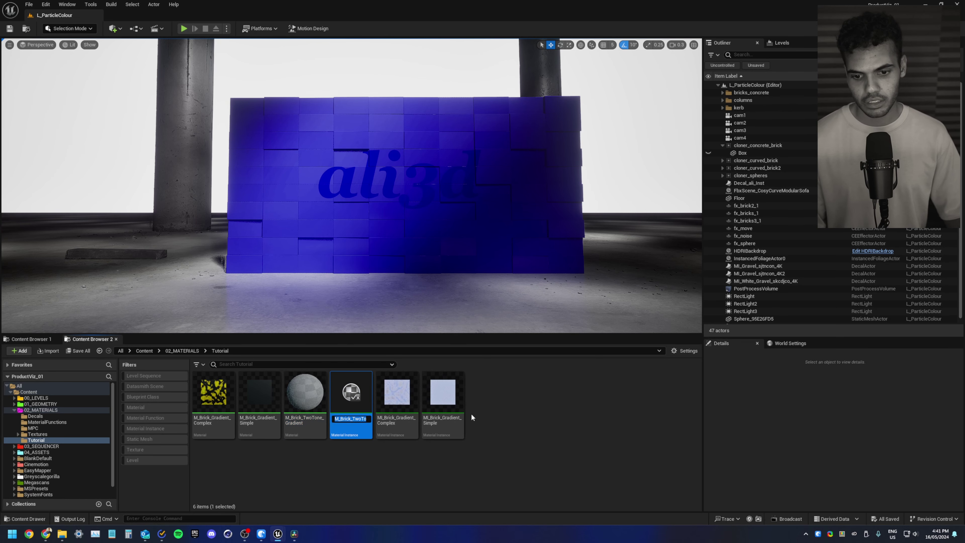
{"action": "type", "text": "MI_"}
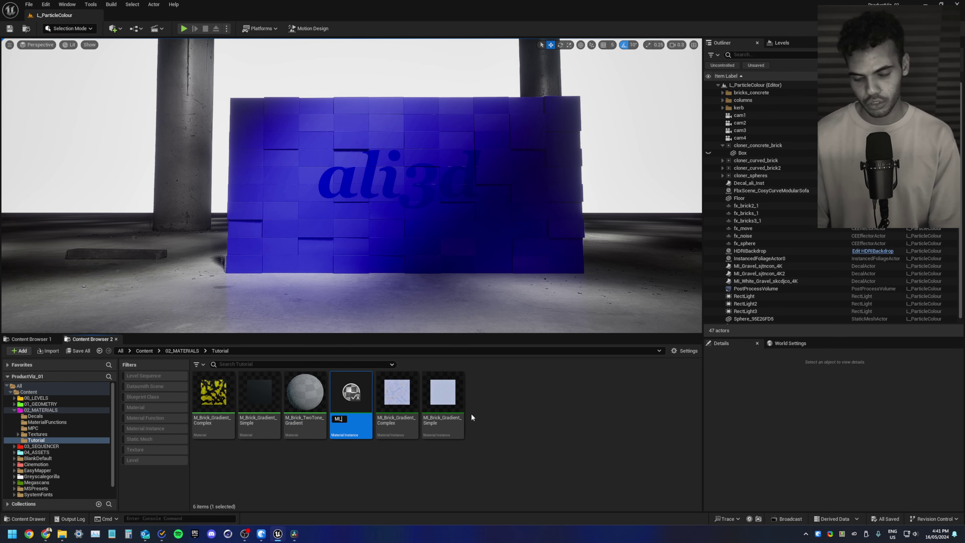
{"action": "type", "text": "Brick_TwoTone"}
{"action": "key", "text": "Return"}
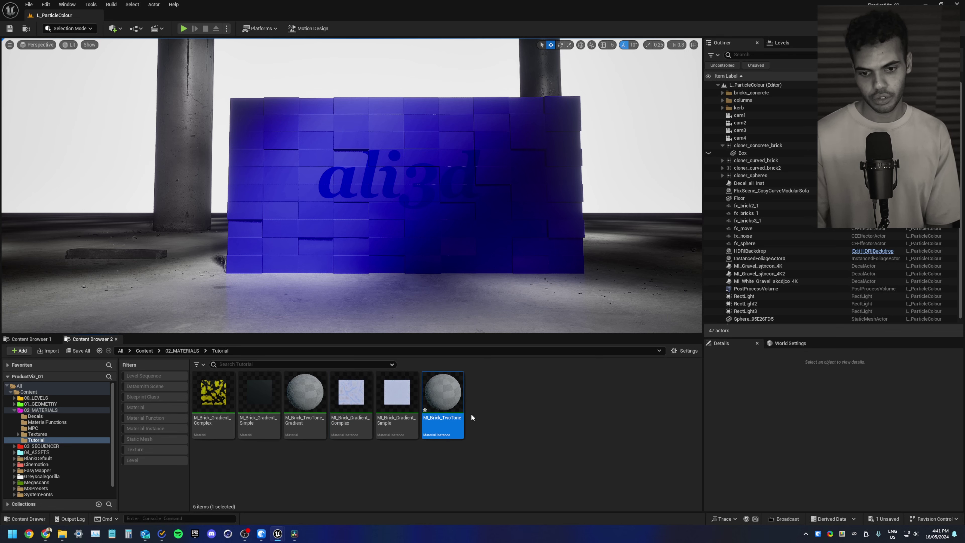
Step: Assign MI_Brick_TwoTone to Element 0 of the Box under cloner_concrete_brick and save all changed assets
{"action": "left_click", "coordinate": [738, 151]}
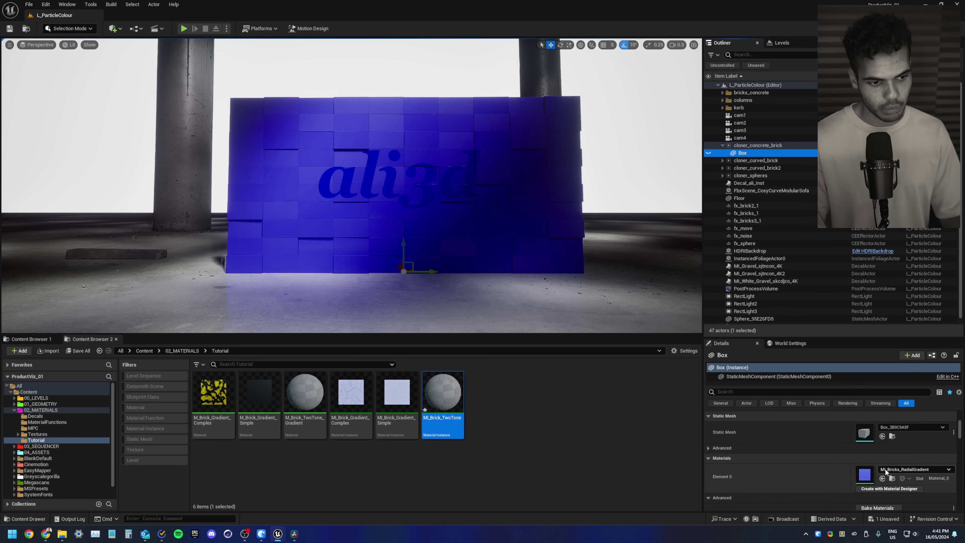
{"action": "left_click", "coordinate": [882, 479]}
{"action": "mouse_move", "coordinate": [741, 152]}
{"action": "left_mouse_down"}
{"action": "mouse_move", "coordinate": [759, 85]}
{"action": "mouse_move", "coordinate": [758, 156]}
{"action": "left_mouse_up"}
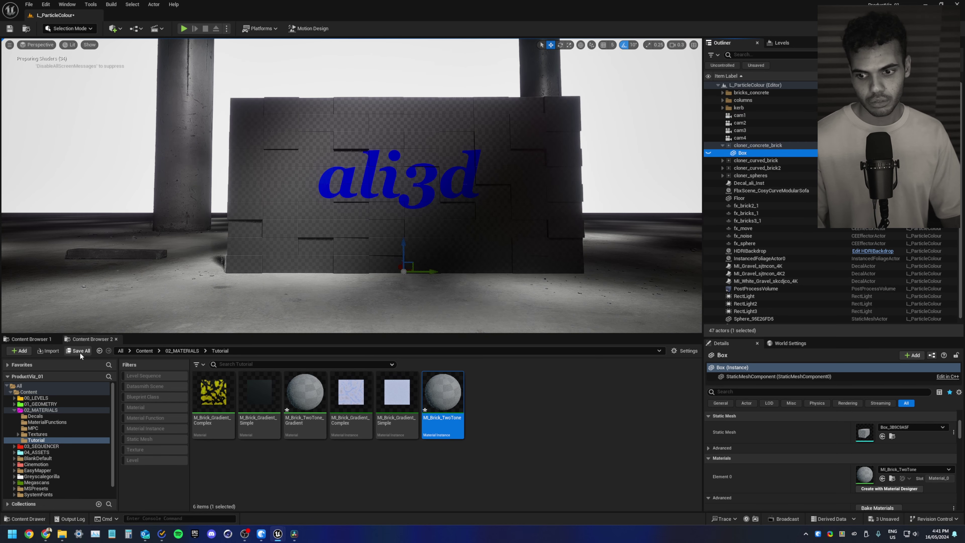
{"action": "left_click", "coordinate": [80, 351]}
{"action": "left_click", "coordinate": [536, 351]}
{"action": "left_click", "coordinate": [566, 421]}
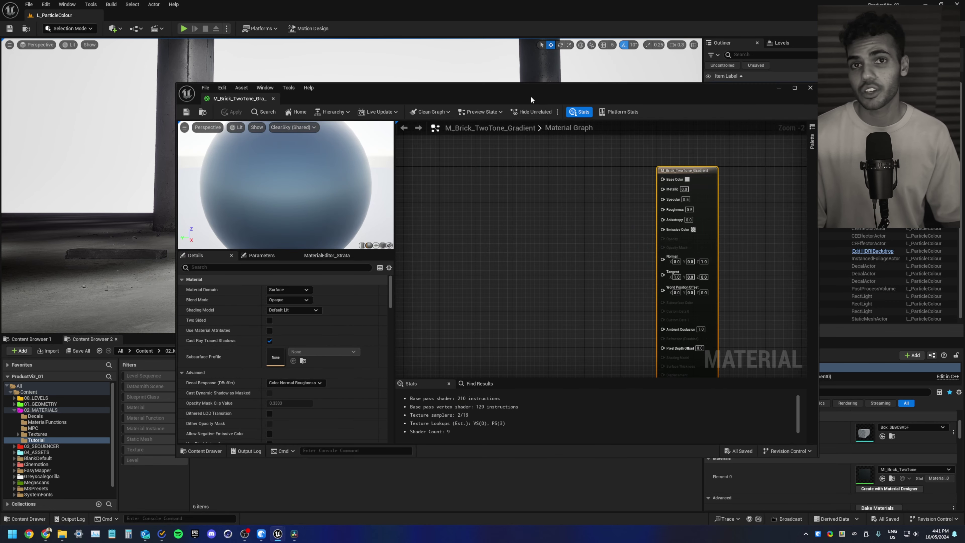
Step: Add a Particle Random Value node to the M_Brick_TwoTone_Gradient graph, keeping the material editor clear of the outliner
{"action": "left_click_drag", "start_coordinate": [532, 97], "coordinate": [341, 197]}
{"action": "right_click_drag", "start_coordinate": [331, 271], "coordinate": [335, 296]}
{"action": "right_click", "coordinate": [299, 292]}
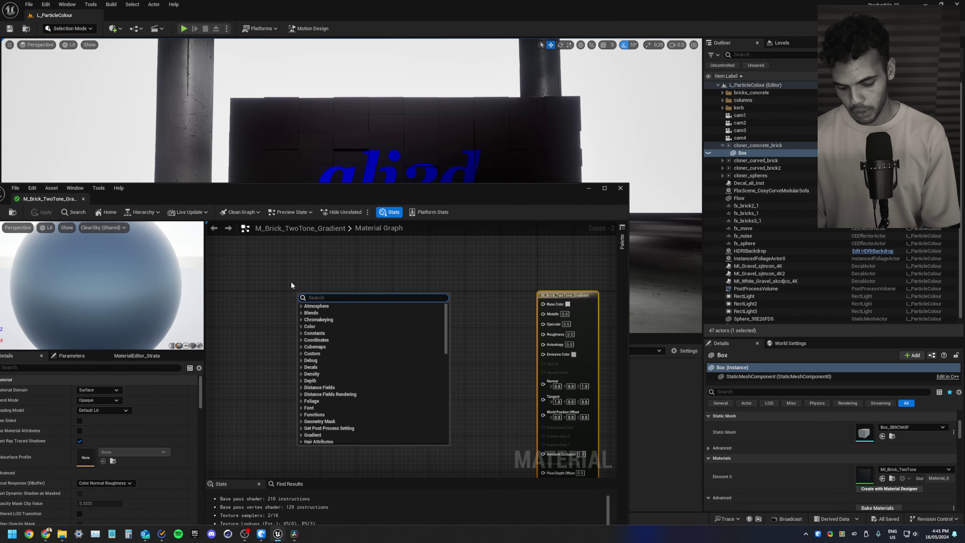
{"action": "type", "text": "particle"}
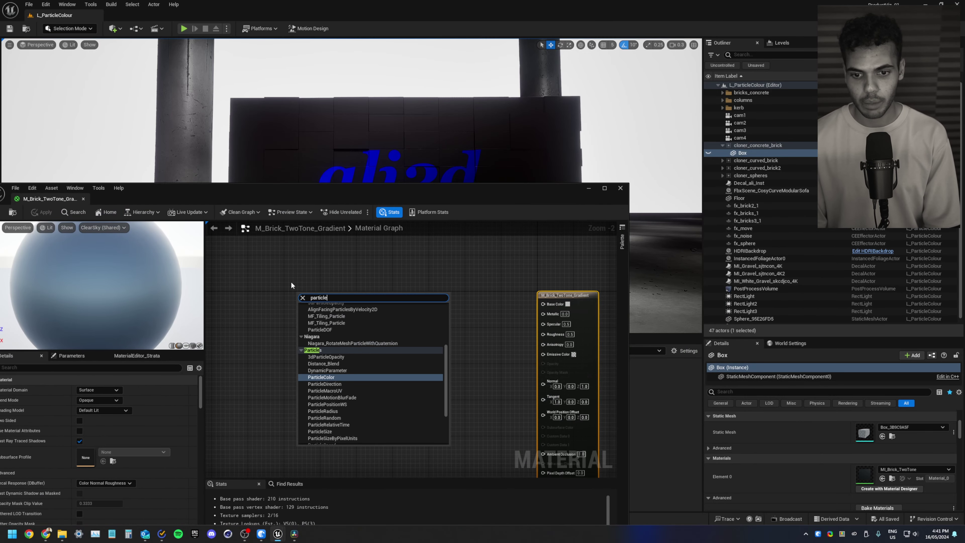
{"action": "type", "text": " ran"}
{"action": "key", "text": "Return"}
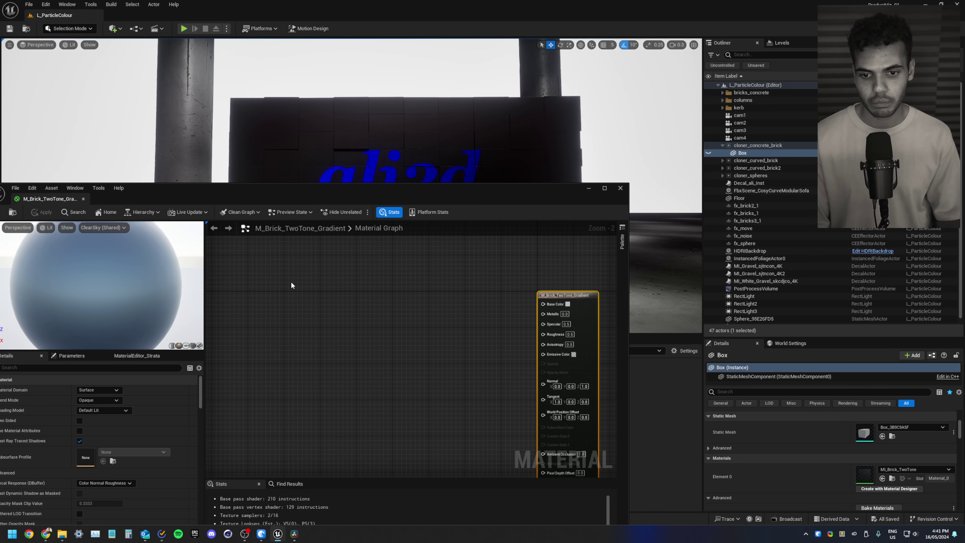
Step: Connect Particle Random Value to Base Color, apply the material and uncover the brick wall to preview it
{"action": "right_click_drag", "start_coordinate": [343, 384], "coordinate": [245, 331]}
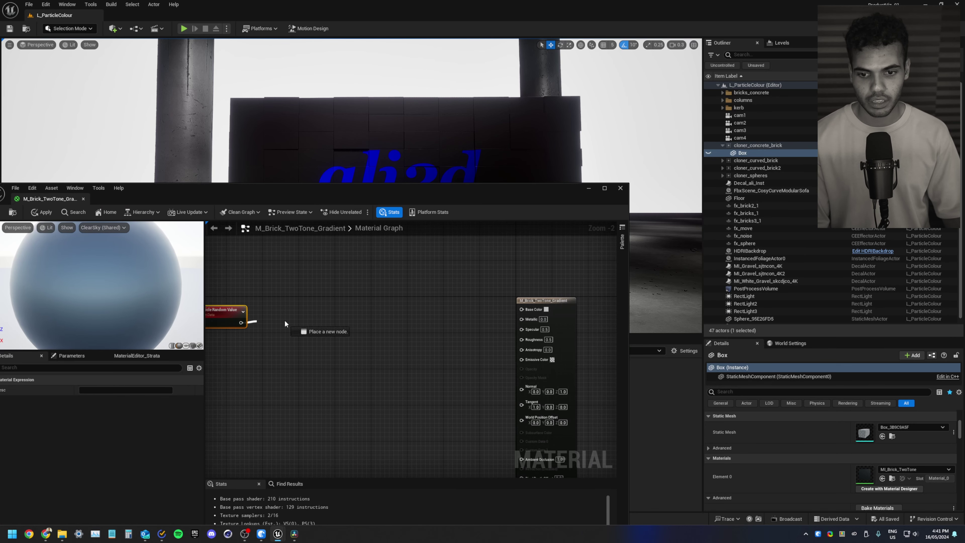
{"action": "left_click_drag", "start_coordinate": [285, 324], "coordinate": [522, 309]}
{"action": "left_click", "coordinate": [42, 212]}
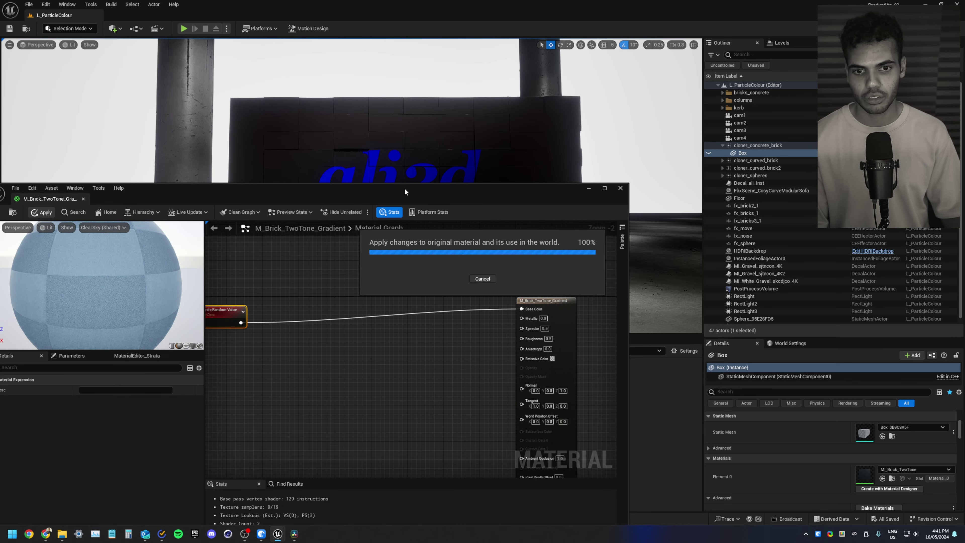
{"action": "left_click_drag", "start_coordinate": [405, 192], "coordinate": [423, 330]}
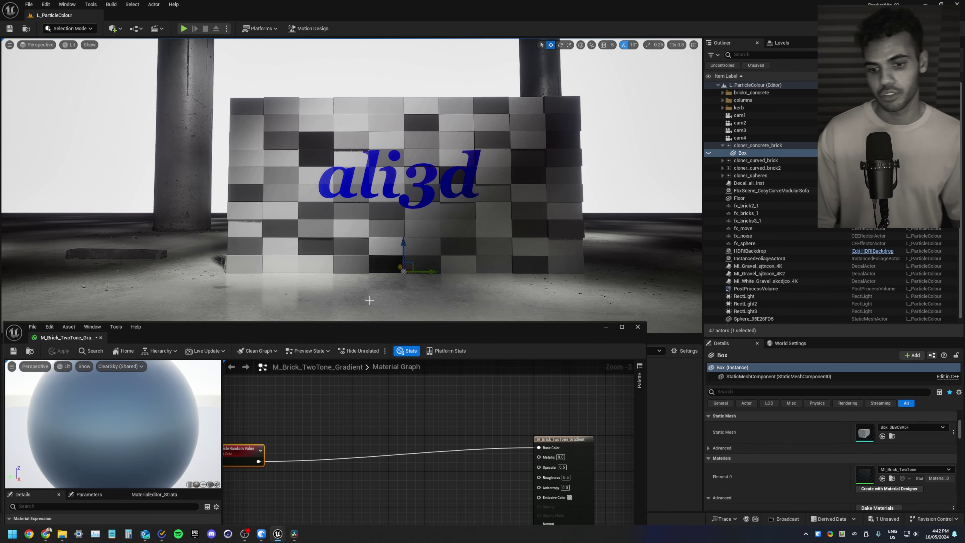
Step: Add a Lerp node between Particle Random Value and the material output, and connect Particle Random Value to its Alpha
{"action": "right_click_drag", "start_coordinate": [328, 424], "coordinate": [383, 420]}
{"action": "scroll", "coordinate": [385, 424], "scroll_direction": "down", "scroll_amount": 1}
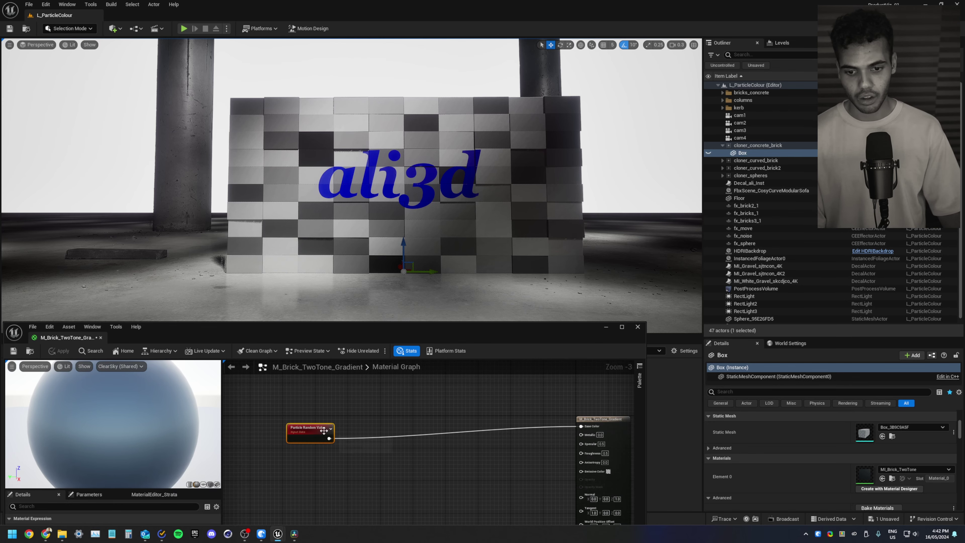
{"action": "left_click_drag", "start_coordinate": [324, 431], "coordinate": [305, 438]}
{"action": "right_click_drag", "start_coordinate": [316, 411], "coordinate": [319, 438]}
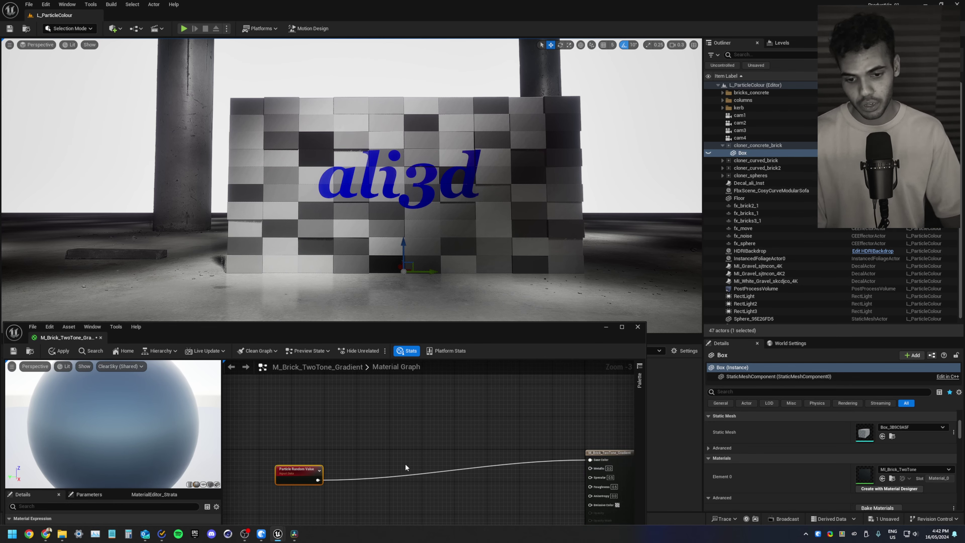
{"action": "left_click", "coordinate": [400, 458]}
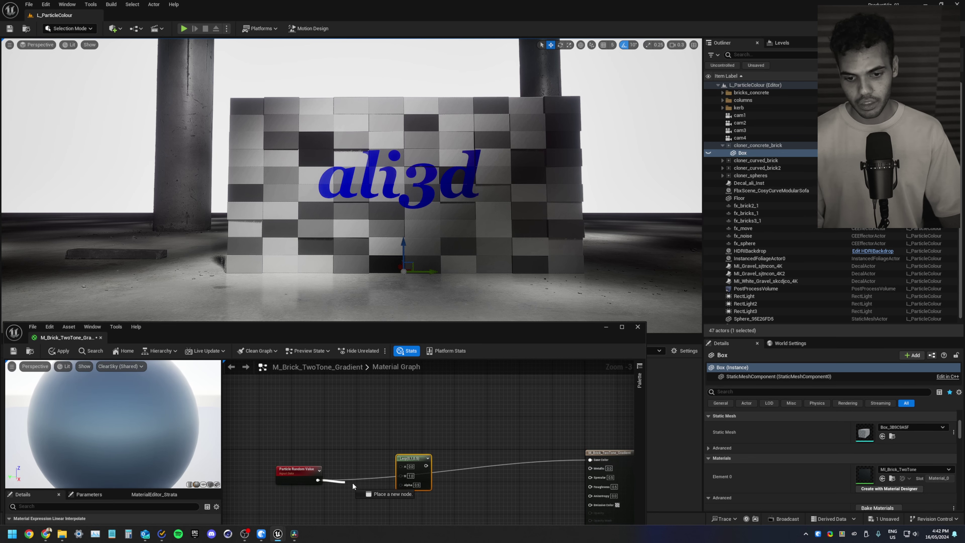
{"action": "left_click_drag", "start_coordinate": [406, 482], "coordinate": [406, 482]}
Step: Add a vector parameter named Colour 1 and place it above the Particle Random Value node
{"action": "right_click_drag", "start_coordinate": [297, 413], "coordinate": [344, 432]}
{"action": "left_click", "coordinate": [343, 419]}
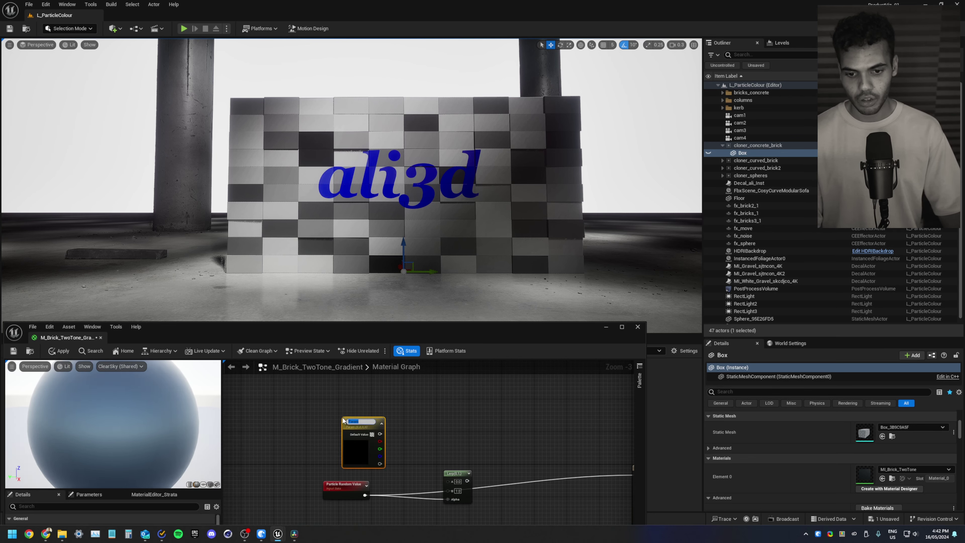
{"action": "type", "text": "Colour 1"}
{"action": "key", "text": "Return"}
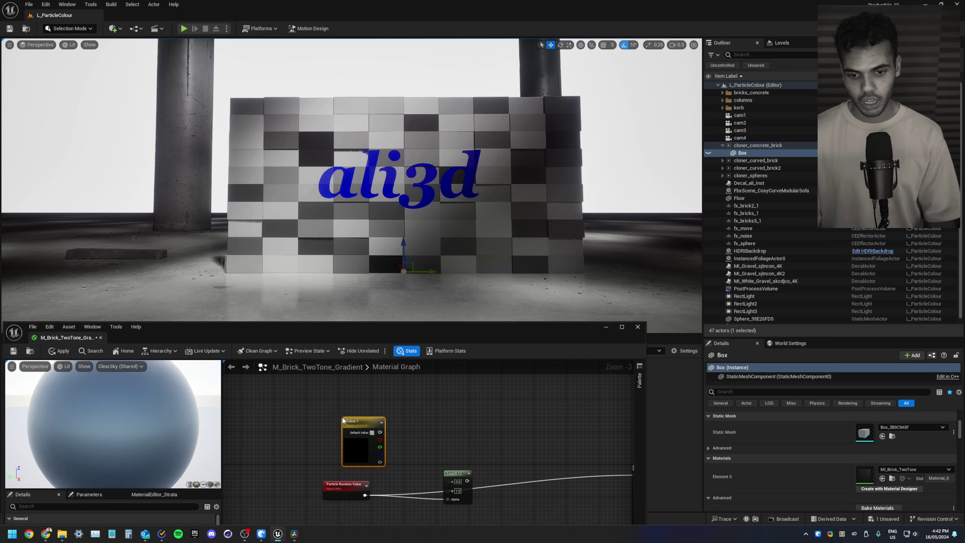
{"action": "left_click_drag", "start_coordinate": [360, 456], "coordinate": [344, 413]}
Step: Add a vector parameter named Colour 2 and set its default to light blue (R 0.688, G 0.866, B 1.0)
{"action": "right_click_drag", "start_coordinate": [332, 438], "coordinate": [337, 432]}
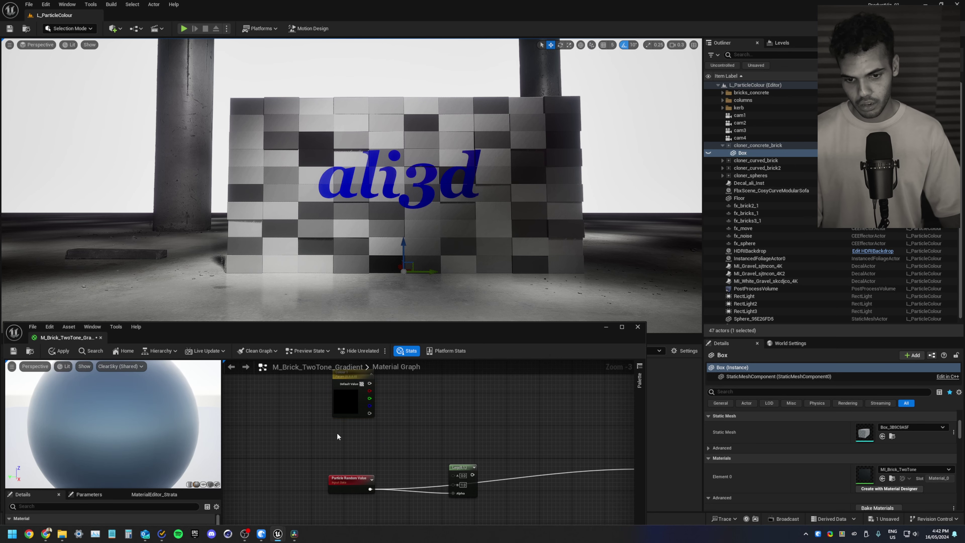
{"action": "left_click", "coordinate": [338, 431]}
{"action": "type", "text": "Col"}
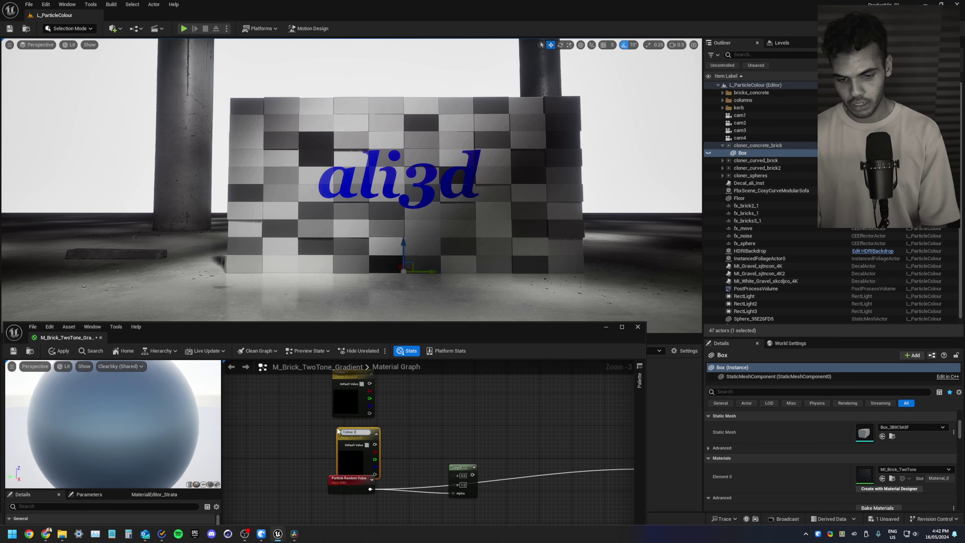
{"action": "type", "text": "our 2"}
{"action": "key", "text": "Return"}
{"action": "double_click", "coordinate": [344, 443]}
{"action": "left_click", "coordinate": [380, 385]}
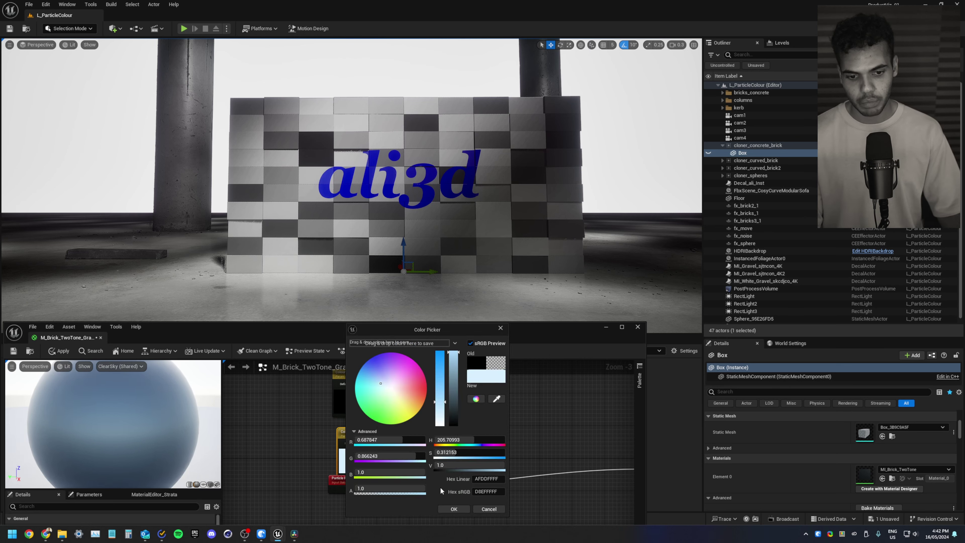
{"action": "left_click", "coordinate": [454, 509]}
Step: Set the default of Colour 1 to saturated blue (R 0.011, G 0.0, B 1.0)
{"action": "double_click", "coordinate": [341, 410]}
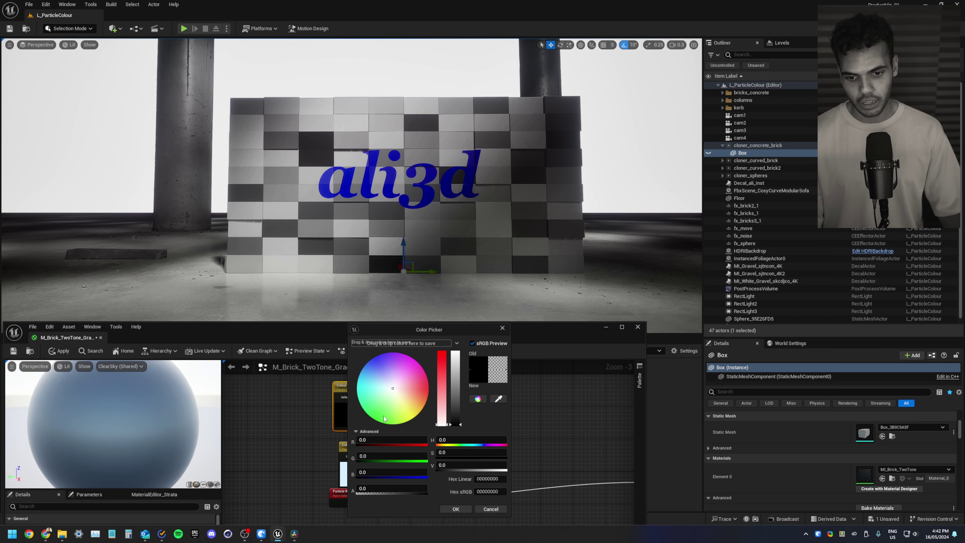
{"action": "left_click", "coordinate": [372, 358]}
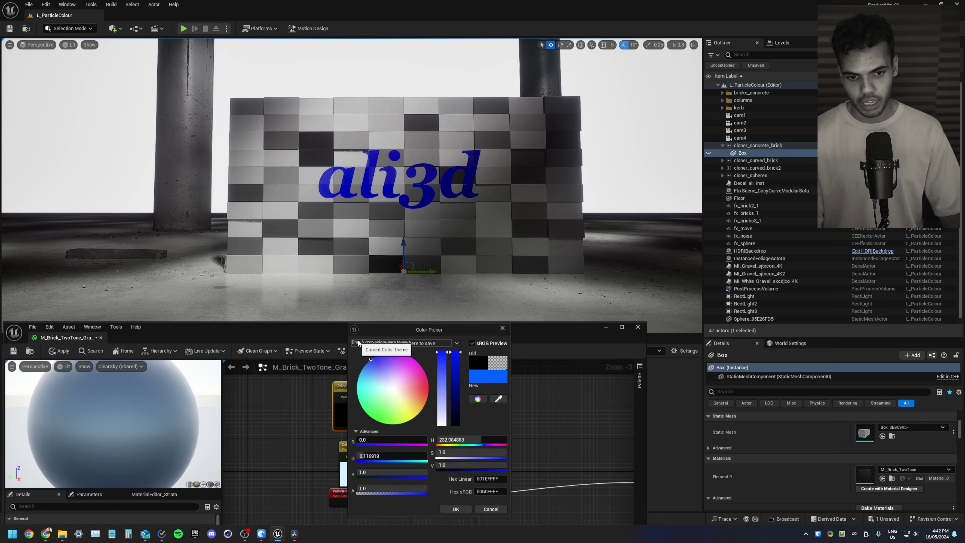
{"action": "left_click", "coordinate": [458, 509]}
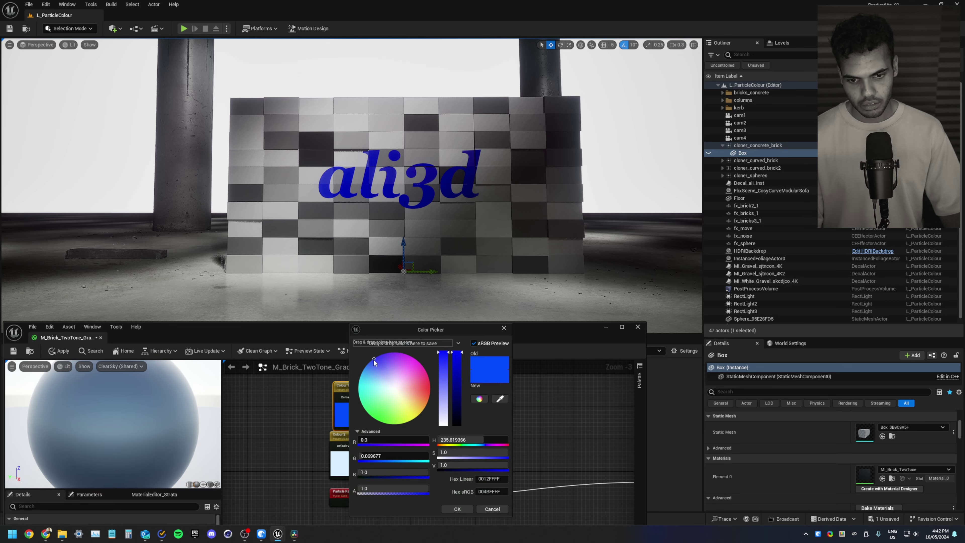
{"action": "left_click_drag", "start_coordinate": [373, 359], "coordinate": [372, 346]}
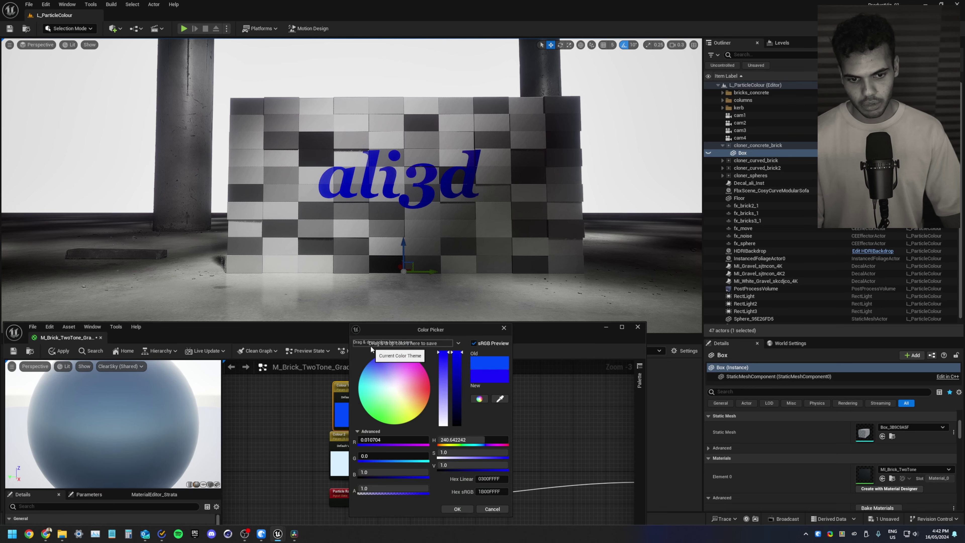
{"action": "left_click", "coordinate": [458, 509]}
Step: Reposition the Lerp beside the colour parameters and connect Colour 1 to its A input and Colour 2 to B
{"action": "left_click_drag", "start_coordinate": [457, 489], "coordinate": [451, 433]}
{"action": "left_click_drag", "start_coordinate": [466, 336], "coordinate": [503, 111]}
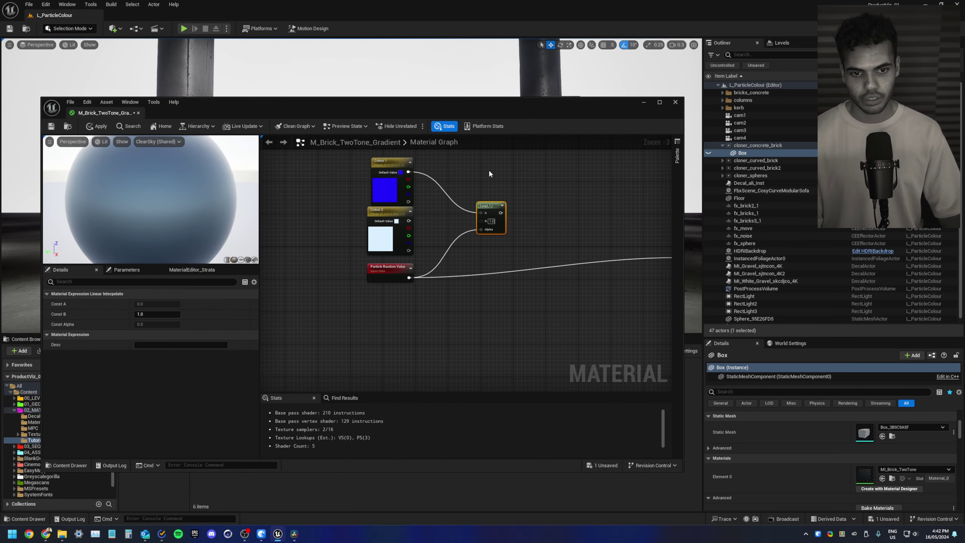
{"action": "scroll", "coordinate": [489, 170], "scroll_direction": "up", "scroll_amount": 3}
{"action": "left_click_drag", "start_coordinate": [368, 245], "coordinate": [486, 248]}
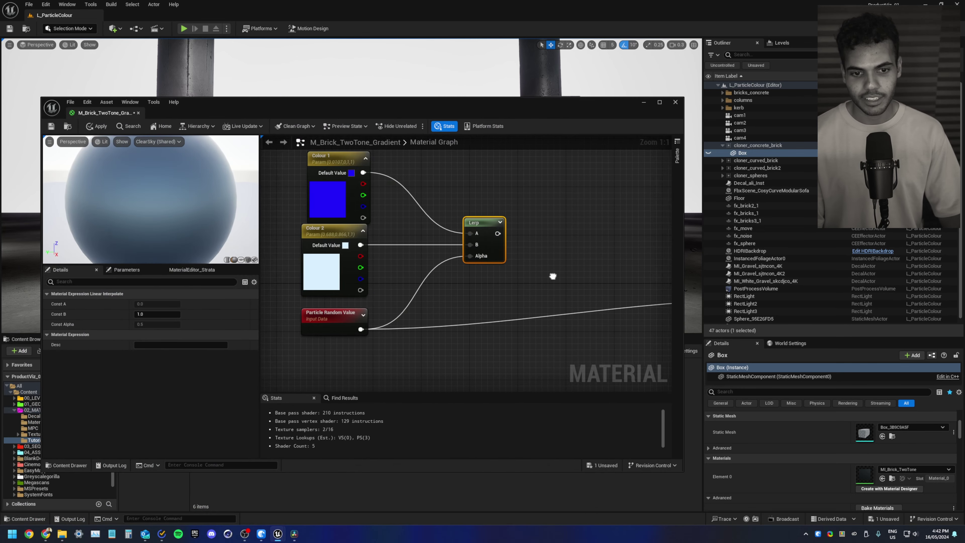
Step: Connect the Lerp output to the material's Base Color and apply the material changes
{"action": "right_click_drag", "start_coordinate": [554, 276], "coordinate": [407, 266]}
{"action": "left_click_drag", "start_coordinate": [352, 224], "coordinate": [636, 288]}
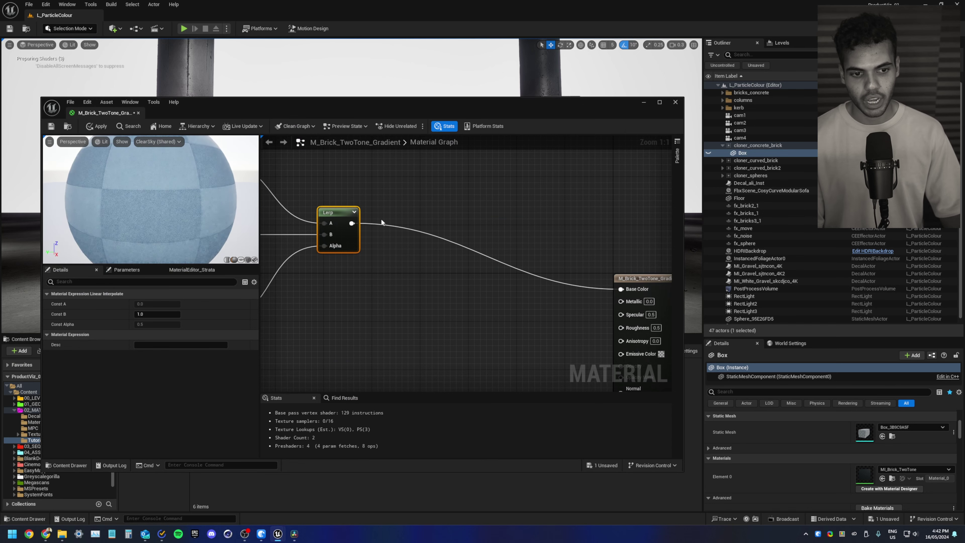
{"action": "left_click", "coordinate": [97, 126]}
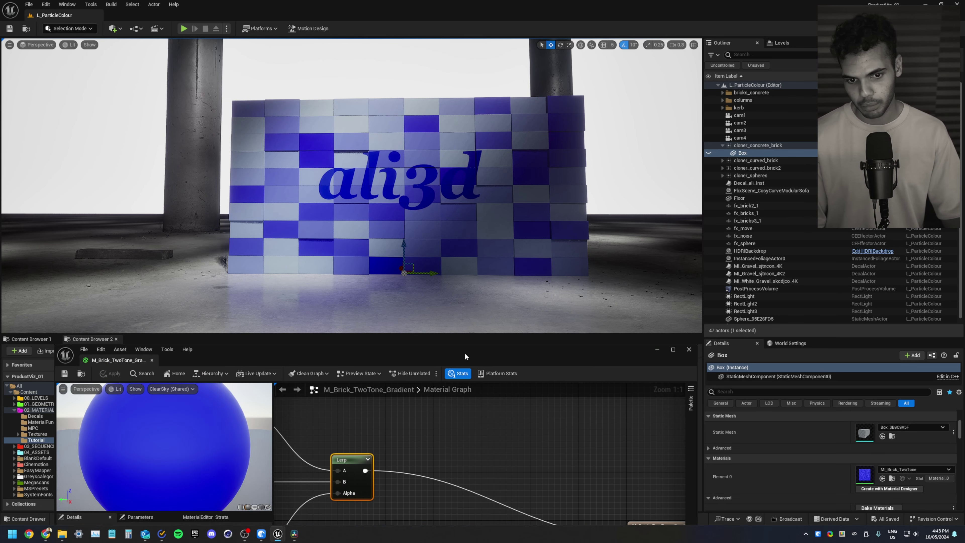
Step: Add a SmoothCurve node below the Particle Random Value node
{"action": "left_click_drag", "start_coordinate": [465, 356], "coordinate": [476, 169]}
{"action": "scroll", "coordinate": [620, 261], "scroll_direction": "down", "scroll_amount": 3}
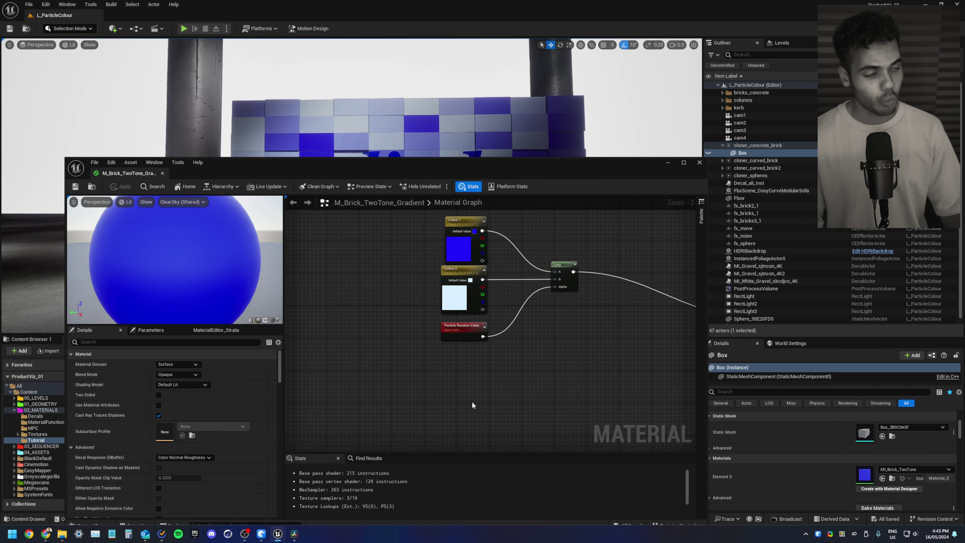
{"action": "scroll", "coordinate": [464, 389], "scroll_direction": "up", "scroll_amount": 4}
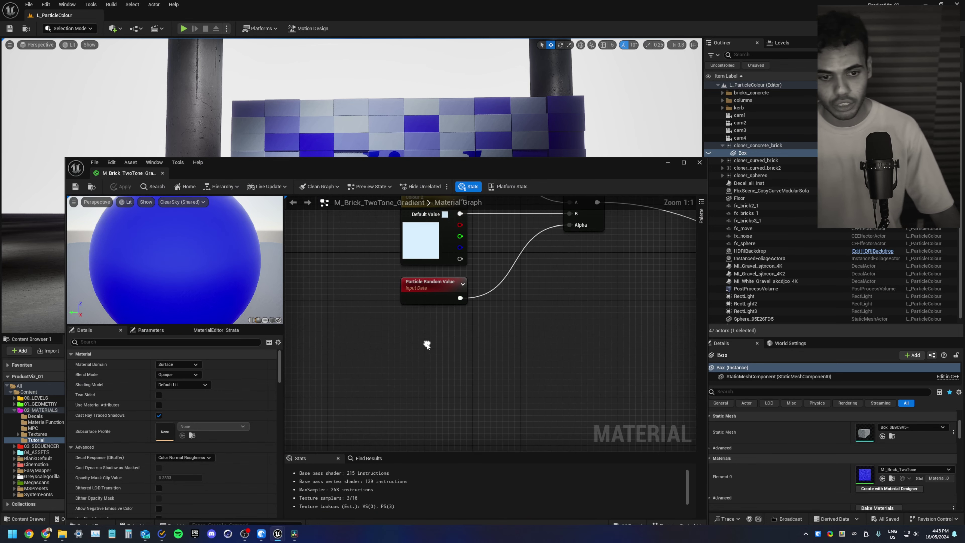
{"action": "right_click", "coordinate": [481, 356]}
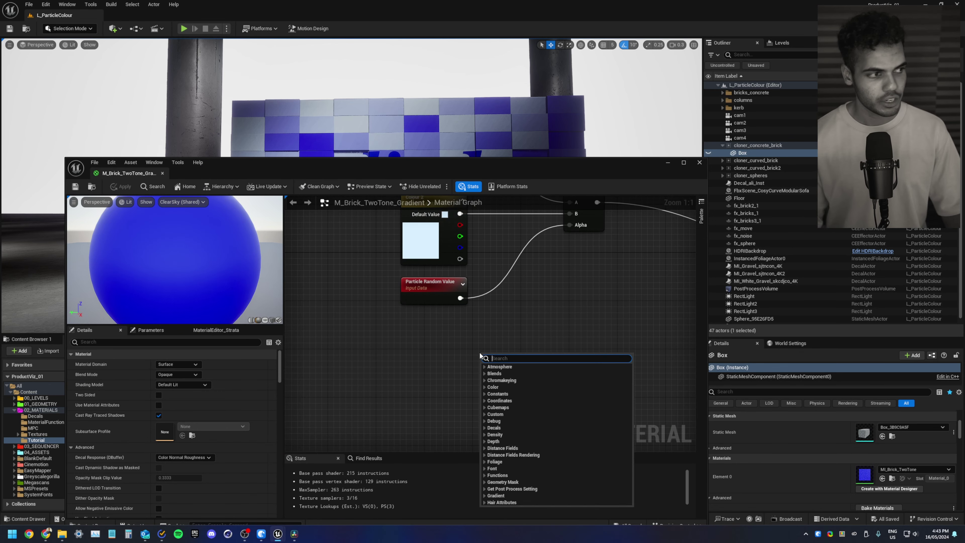
{"action": "type", "text": "smooht"}
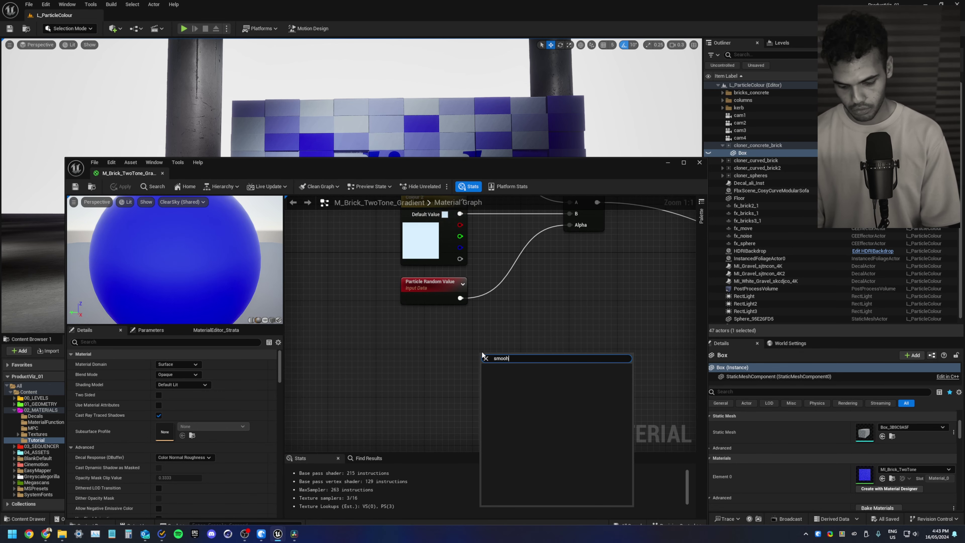
{"action": "type", "text": "tcu"}
{"action": "key", "text": "Return"}
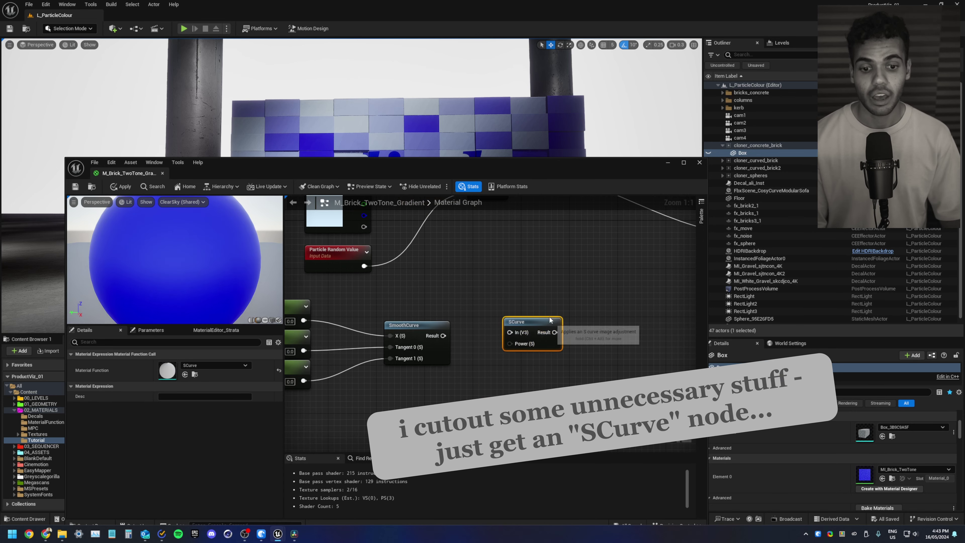
Step: Move the SmoothCurve node and its parameters away from the SCurve node, and place SCurve near the Particle Random Value node
{"action": "left_click_drag", "start_coordinate": [546, 349], "coordinate": [500, 354]}
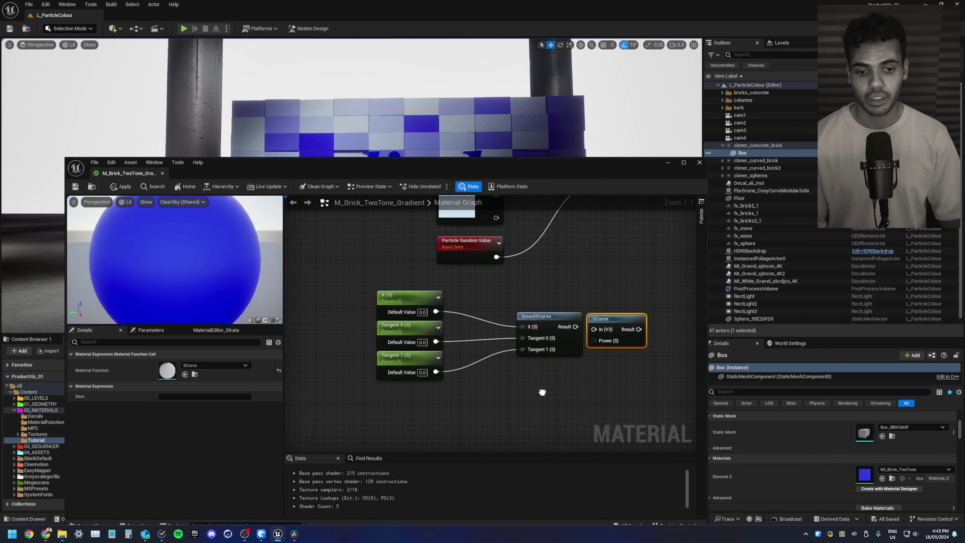
{"action": "left_click_drag", "start_coordinate": [543, 392], "coordinate": [414, 300]}
{"action": "left_click_drag", "start_coordinate": [504, 349], "coordinate": [434, 349]}
{"action": "key", "text": "Delete"}
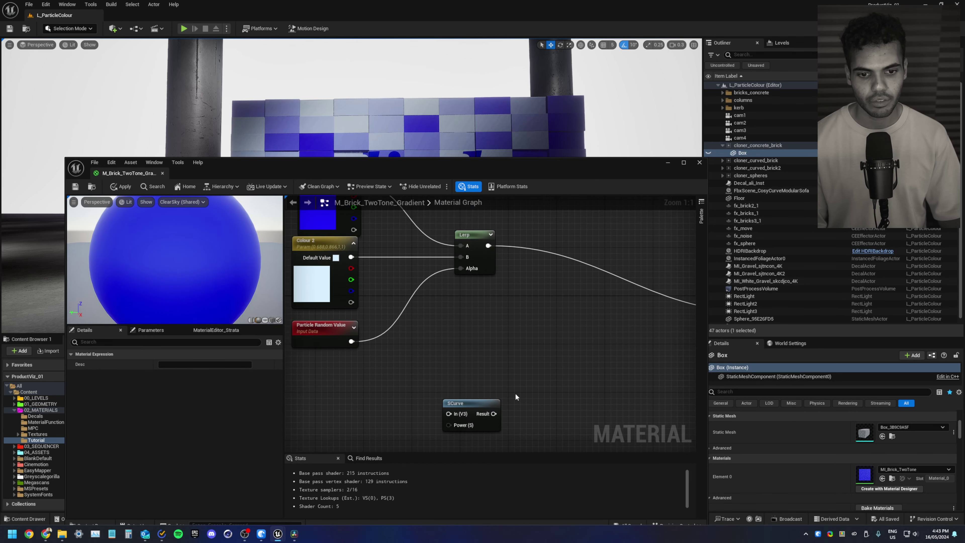
{"action": "left_click_drag", "start_coordinate": [468, 404], "coordinate": [481, 297]}
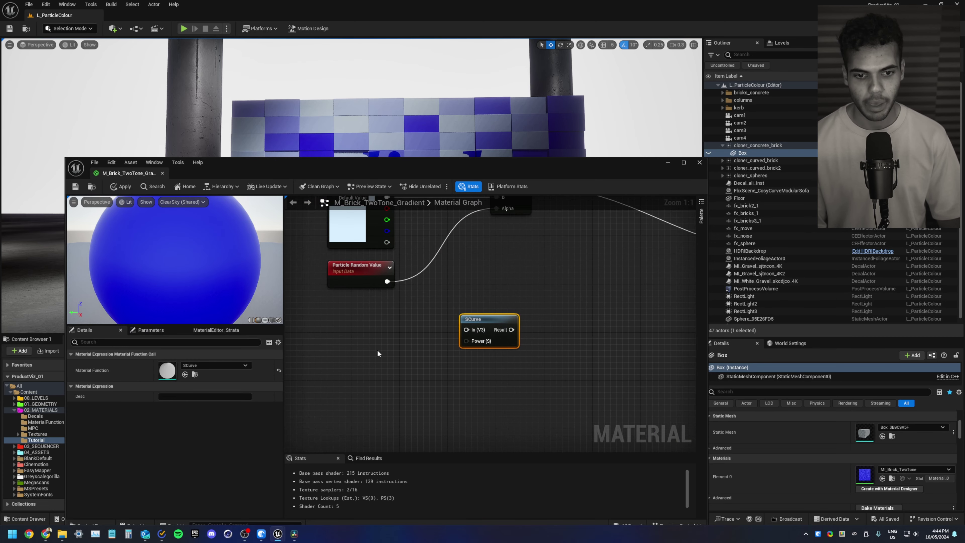
Step: Add a scalar parameter named Contrast Power and connect it to the SCurve's Power input
{"action": "left_click", "coordinate": [378, 354]}
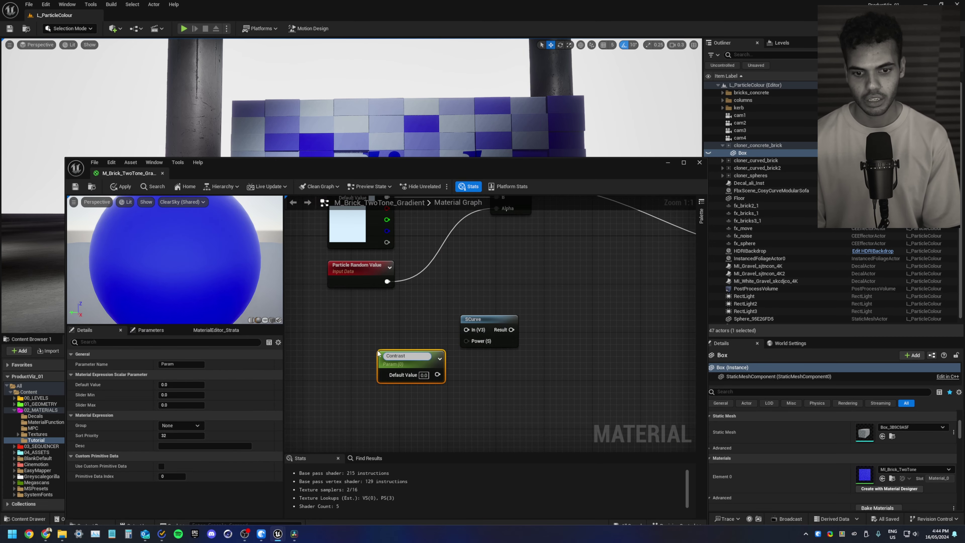
{"action": "type", "text": "Contrast Power"}
{"action": "key", "text": "Return"}
{"action": "left_click_drag", "start_coordinate": [437, 374], "coordinate": [466, 340]}
{"action": "scroll", "coordinate": [341, 287], "scroll_direction": "down", "scroll_amount": 3}
{"action": "right_click_drag", "start_coordinate": [342, 287], "coordinate": [553, 300]}
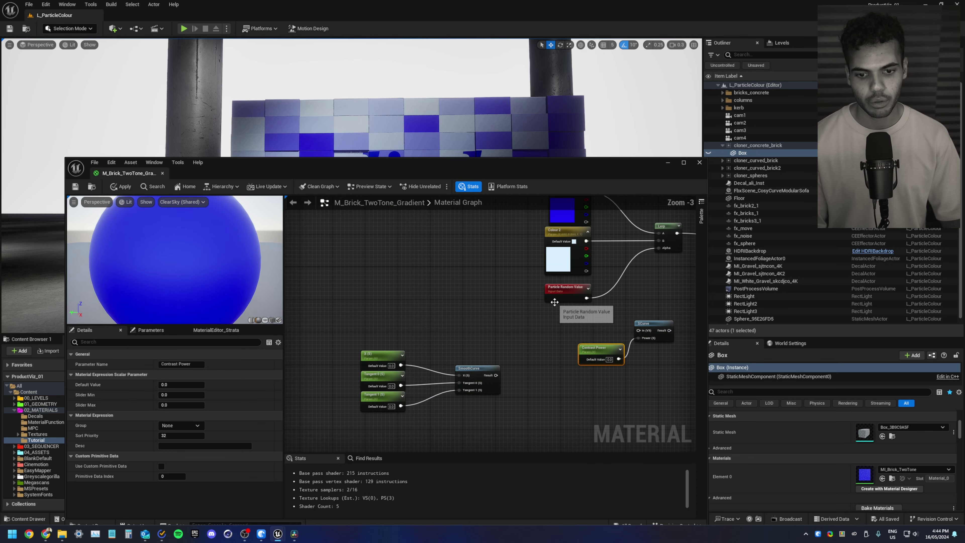
{"action": "right_click_drag", "start_coordinate": [469, 433], "coordinate": [463, 394]}
{"action": "left_click_drag", "start_coordinate": [464, 393], "coordinate": [357, 285]}
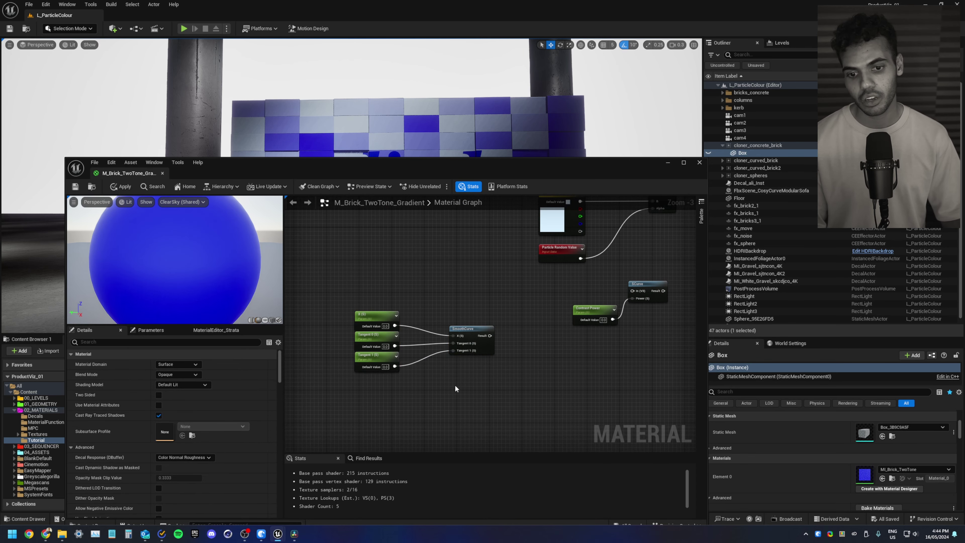
{"action": "left_click_drag", "start_coordinate": [402, 310], "coordinate": [471, 371]}
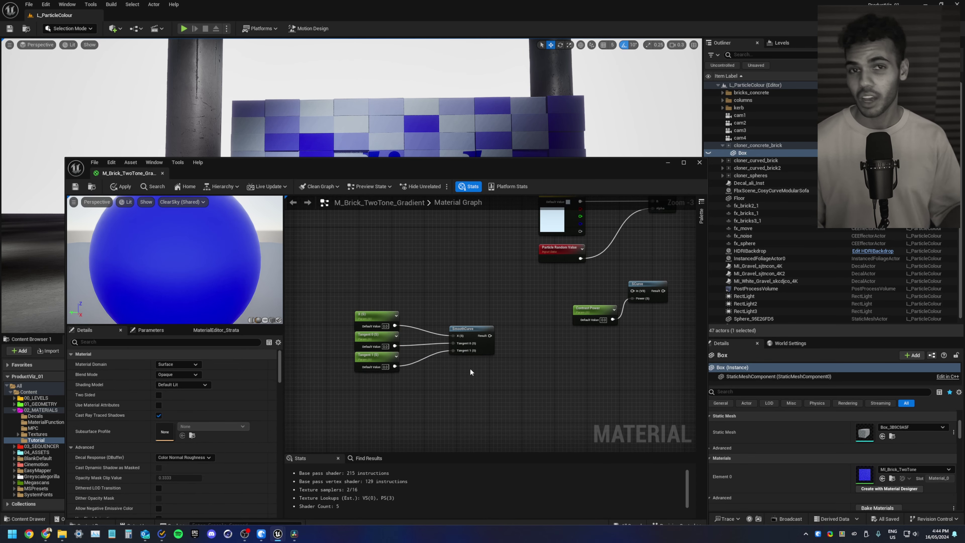
Step: Space the SCurve node away from Contrast Power and connect Particle Random Value to its In input
{"action": "scroll", "coordinate": [589, 302], "scroll_direction": "up", "scroll_amount": 3}
{"action": "right_click_drag", "start_coordinate": [589, 302], "coordinate": [497, 310]}
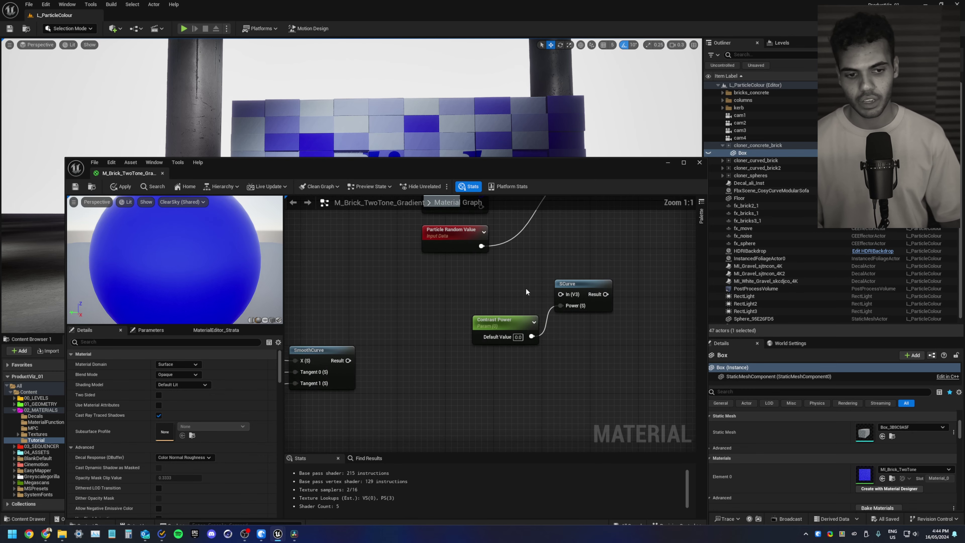
{"action": "left_click_drag", "start_coordinate": [571, 287], "coordinate": [598, 265]}
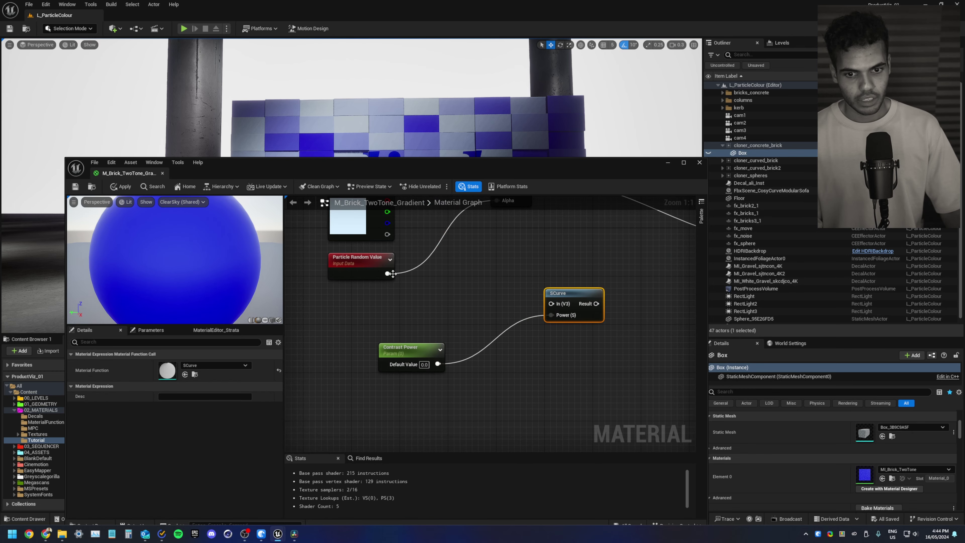
{"action": "left_click_drag", "start_coordinate": [387, 274], "coordinate": [551, 303]}
Step: Connect the SCurve result to Base Color and apply the material to preview the curve on the wall
{"action": "right_click_drag", "start_coordinate": [584, 336], "coordinate": [438, 308]}
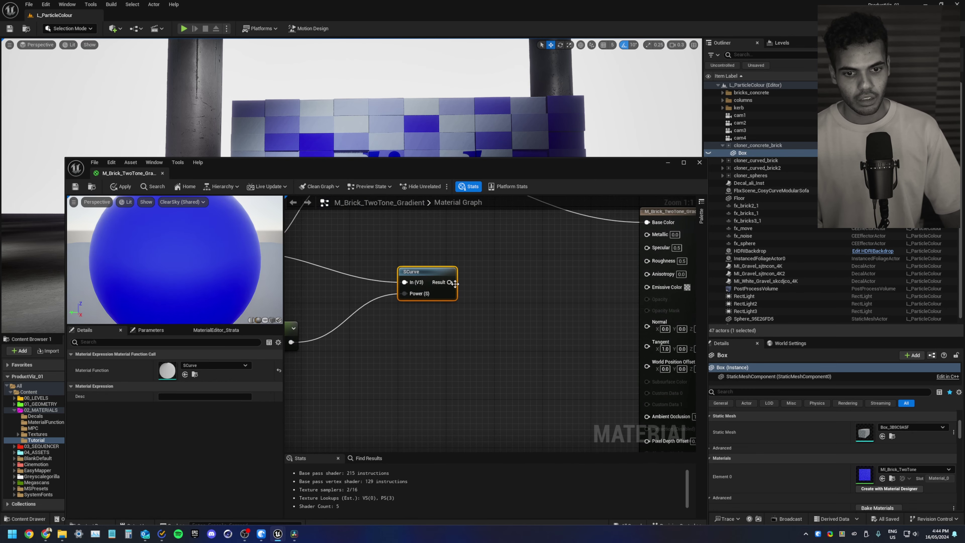
{"action": "left_click_drag", "start_coordinate": [449, 282], "coordinate": [646, 223]}
{"action": "right_click_drag", "start_coordinate": [550, 263], "coordinate": [646, 314]}
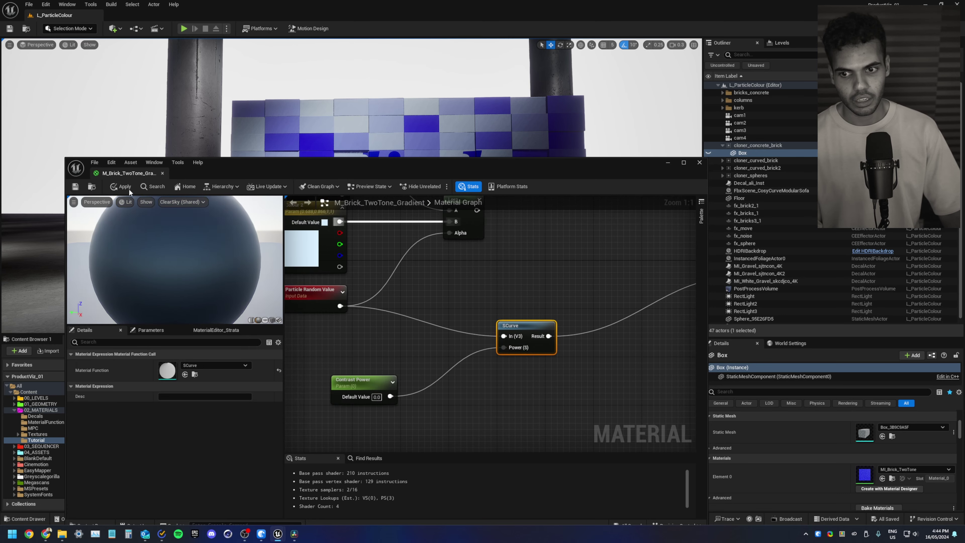
{"action": "left_click", "coordinate": [121, 187]}
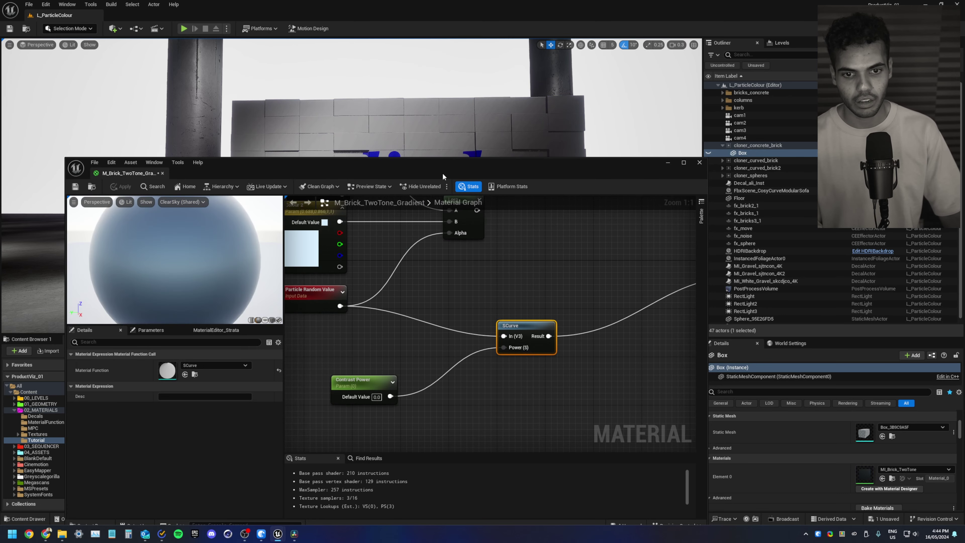
Step: Open the MI_Brick_TwoTone instance, try a Contrast Power of about 1.14 and reset the parameter
{"action": "left_click_drag", "start_coordinate": [450, 165], "coordinate": [410, 457]}
{"action": "double_click", "coordinate": [443, 395]}
{"action": "mouse_move", "coordinate": [505, 355]}
{"action": "left_mouse_down"}
{"action": "mouse_move", "coordinate": [532, 356]}
{"action": "mouse_move", "coordinate": [503, 355]}
{"action": "left_mouse_up"}
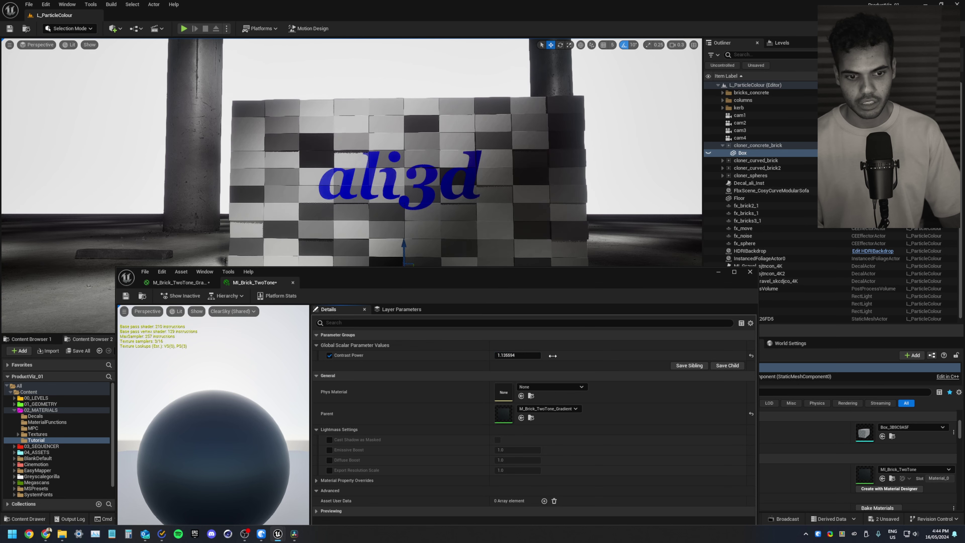
{"action": "left_click", "coordinate": [751, 356]}
Step: Set Contrast Power to 1.0 in the instance and as the parameter's default in the M_Brick_TwoTone_Gradient material
{"action": "left_click", "coordinate": [179, 282]}
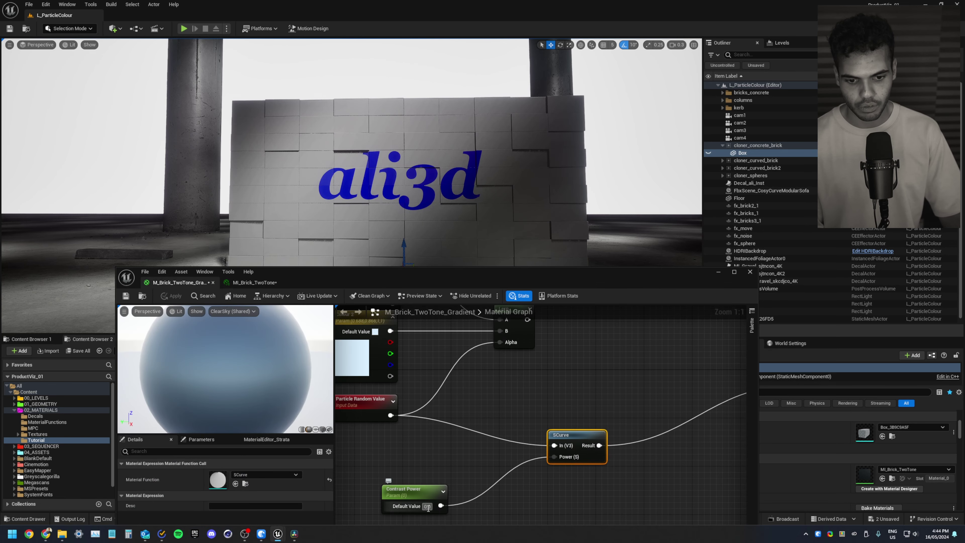
{"action": "left_click", "coordinate": [254, 282]}
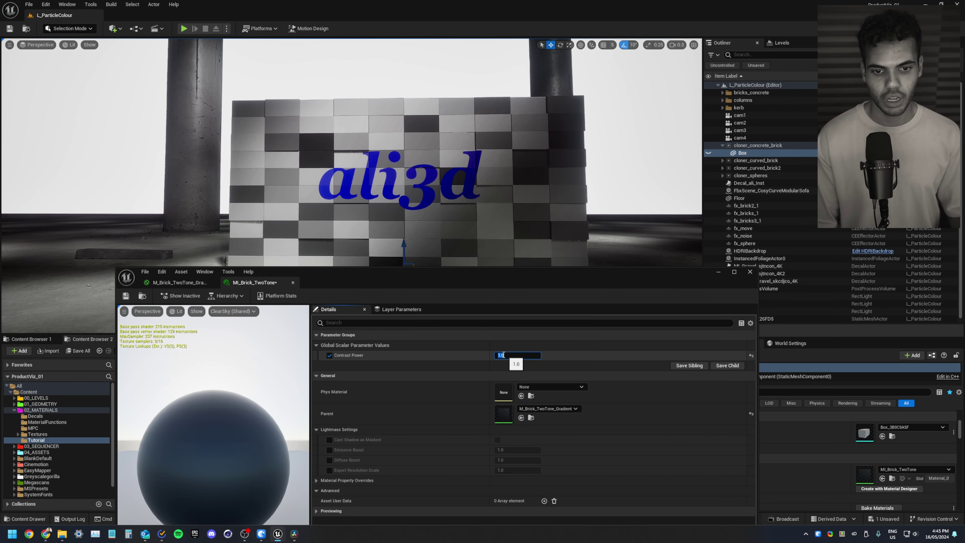
{"action": "left_click", "coordinate": [169, 282]}
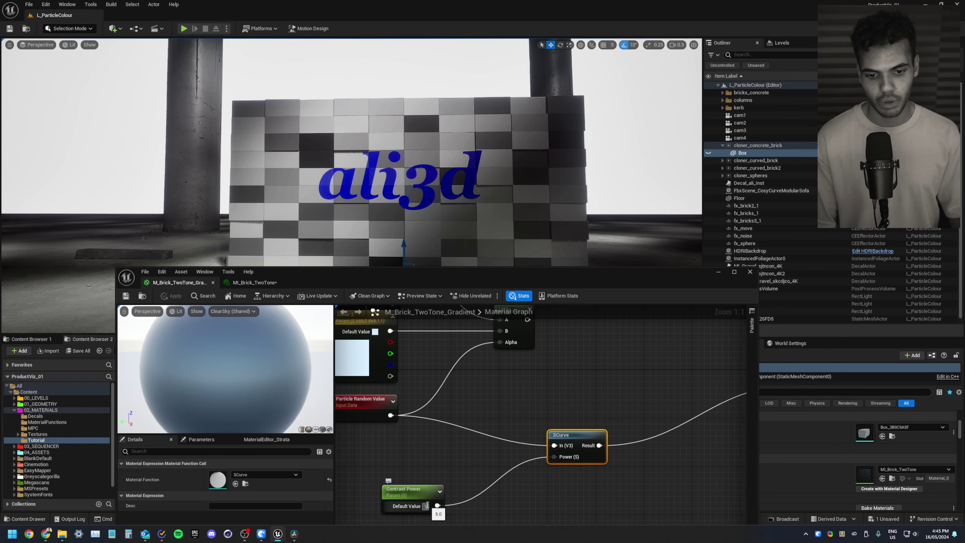
Step: Connect the SCurve result to the Lerp's Alpha and the Lerp output to Base Color, and apply the material
{"action": "scroll", "coordinate": [657, 414], "scroll_direction": "down", "scroll_amount": 3}
{"action": "left_click", "coordinate": [656, 343]}
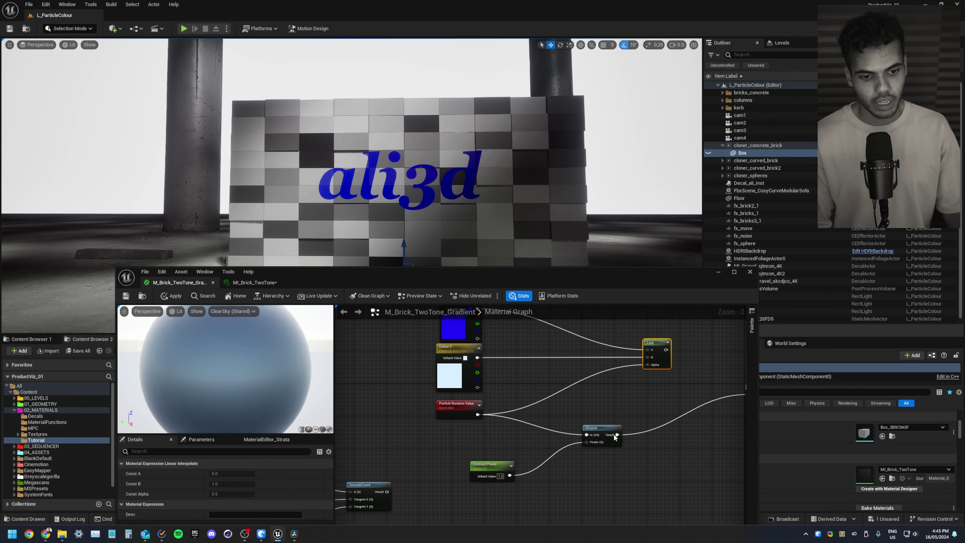
{"action": "left_click_drag", "start_coordinate": [617, 435], "coordinate": [648, 364]}
{"action": "right_click_drag", "start_coordinate": [665, 359], "coordinate": [564, 357]}
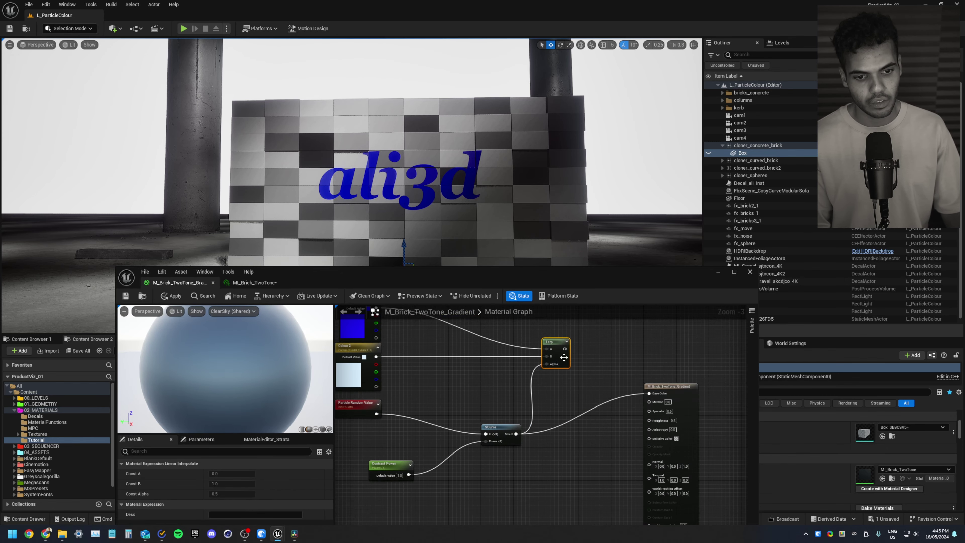
{"action": "left_click_drag", "start_coordinate": [565, 349], "coordinate": [650, 394]}
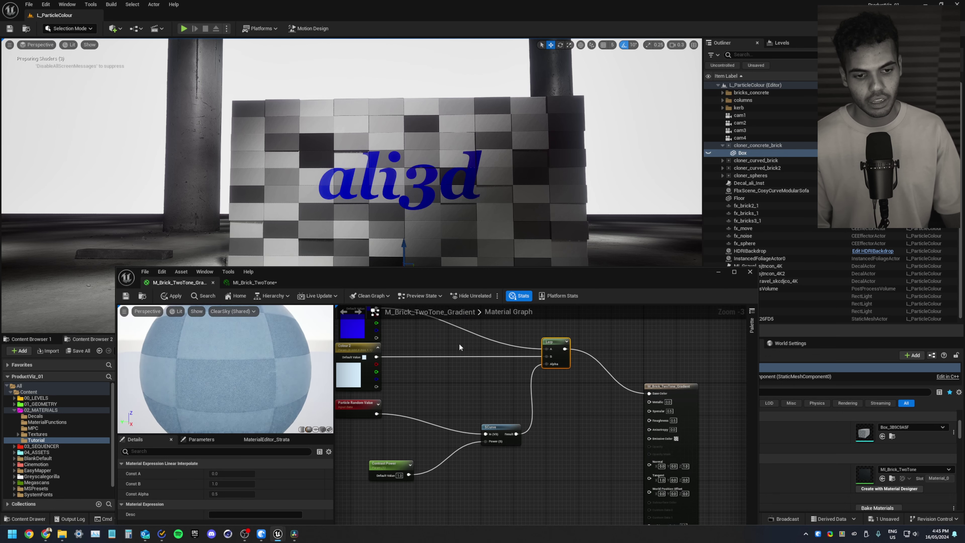
{"action": "left_click", "coordinate": [170, 297]}
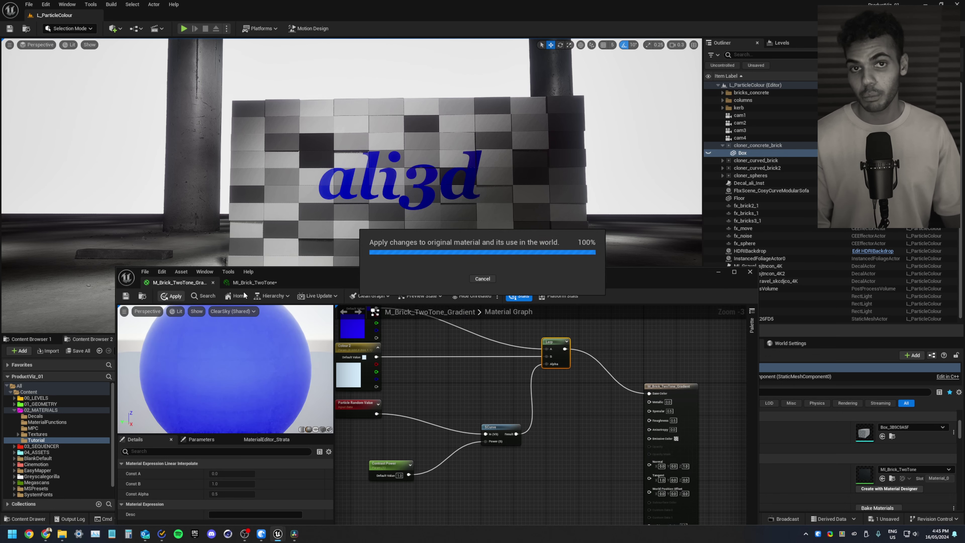
Step: Try a Contrast Power of about 1.63 in the MI_Brick_TwoTone instance and reset the parameter
{"action": "left_click", "coordinate": [249, 281]}
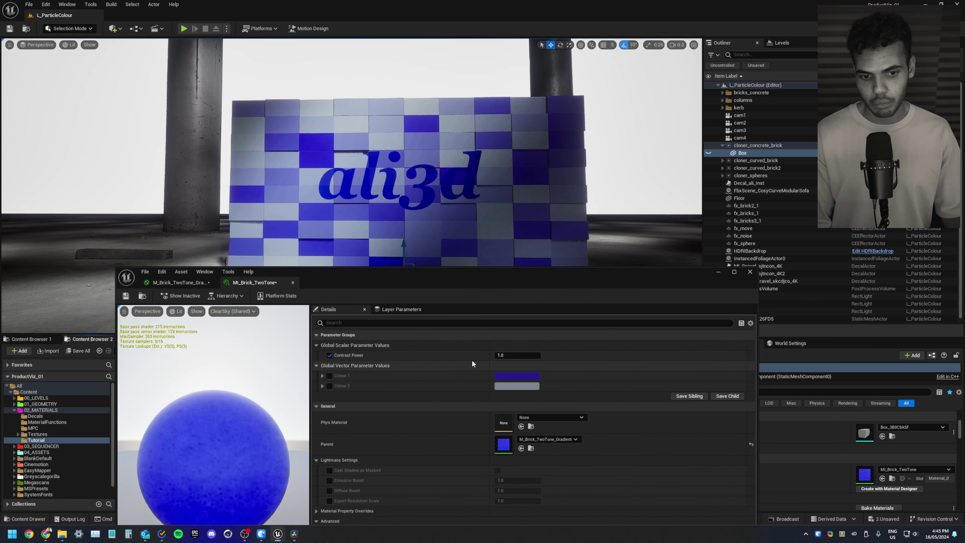
{"action": "mouse_move", "coordinate": [517, 353]}
{"action": "left_mouse_down"}
{"action": "mouse_move", "coordinate": [541, 353]}
{"action": "mouse_move", "coordinate": [498, 354]}
{"action": "mouse_move", "coordinate": [530, 353]}
{"action": "left_mouse_up"}
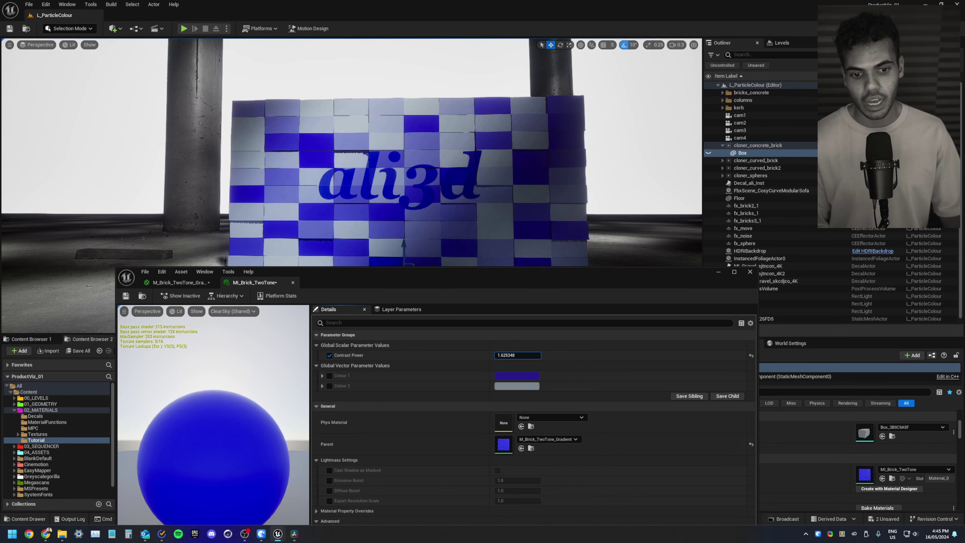
{"action": "left_click", "coordinate": [751, 355]}
Step: Try adding a CheapContrast node above the SCurve in the material graph, and delete it
{"action": "left_click", "coordinate": [194, 282]}
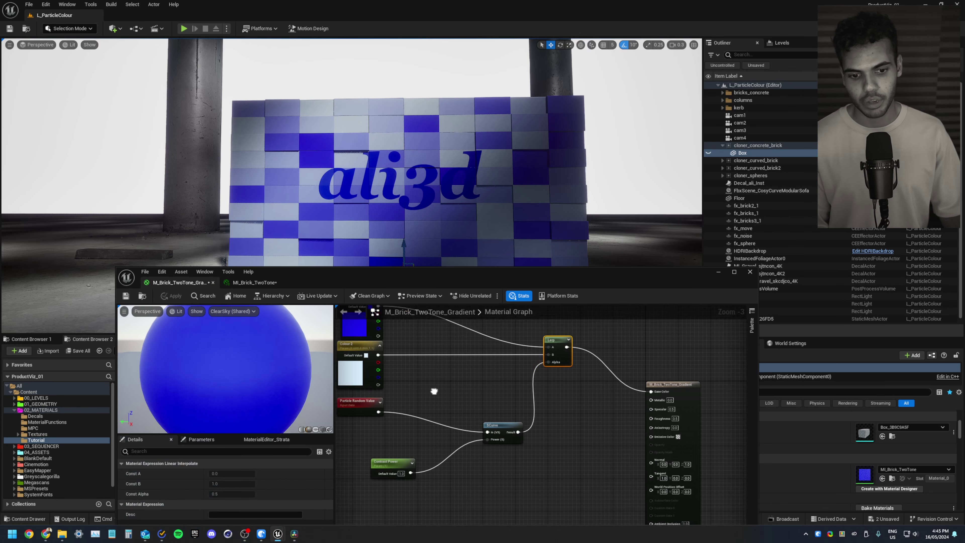
{"action": "right_click", "coordinate": [493, 375]}
{"action": "type", "text": "cheap"}
{"action": "key", "text": "Return"}
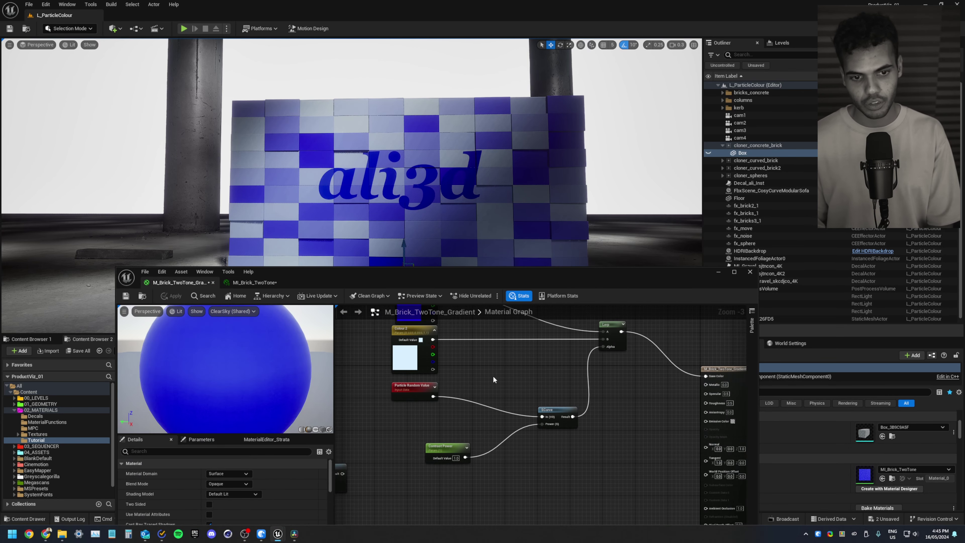
{"action": "scroll", "coordinate": [515, 380], "scroll_direction": "up", "scroll_amount": 3}
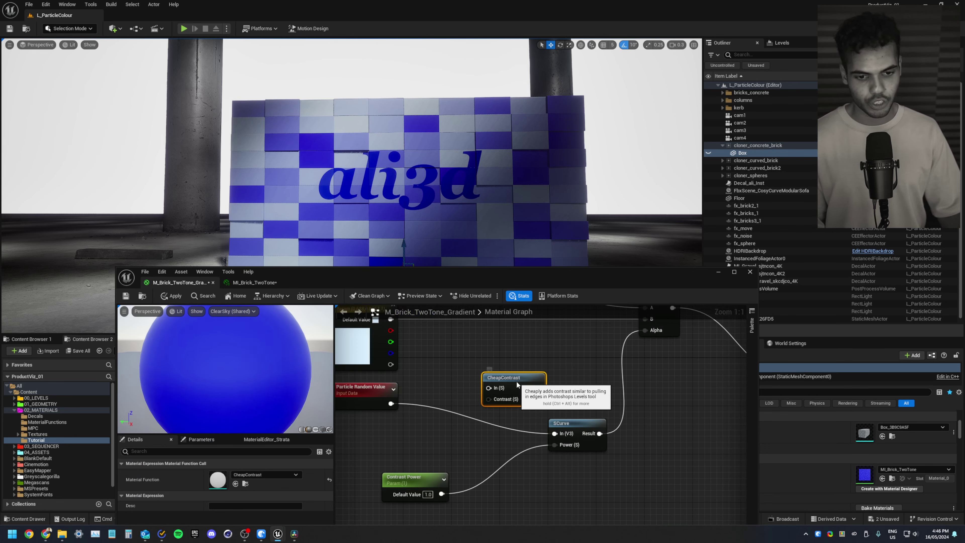
{"action": "key", "text": "Delete"}
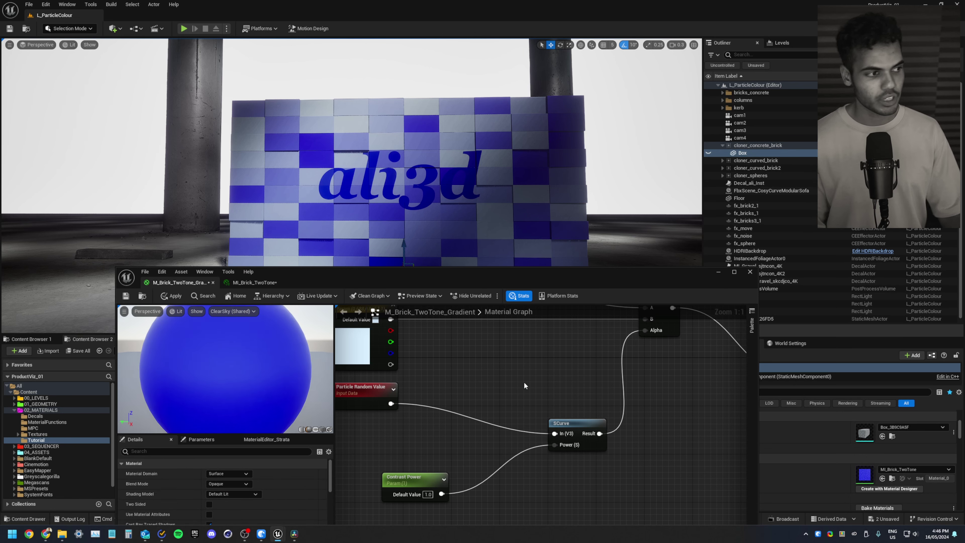
Step: Add a Blend_Overlay node above the SCurve node
{"action": "right_click", "coordinate": [525, 379]}
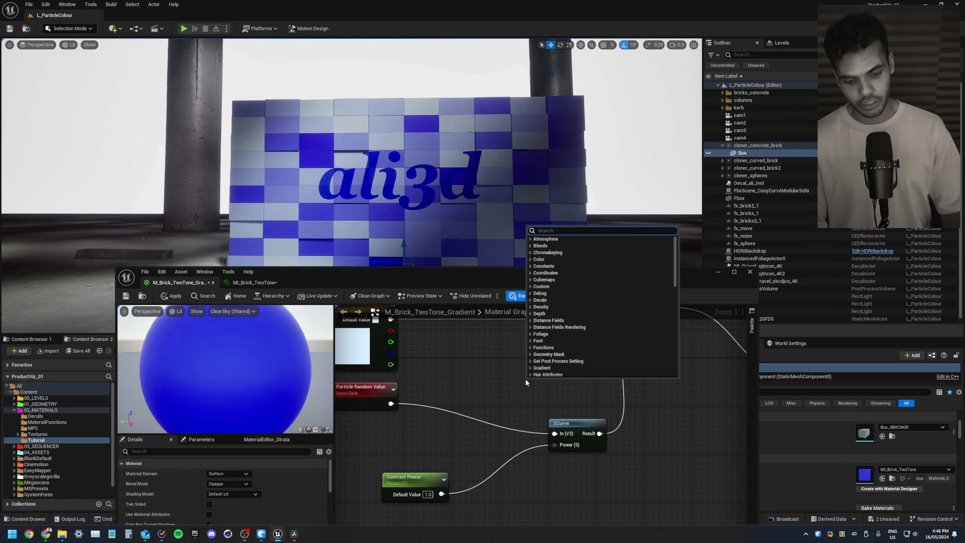
{"action": "type", "text": "blendo"}
{"action": "key", "text": "Return"}
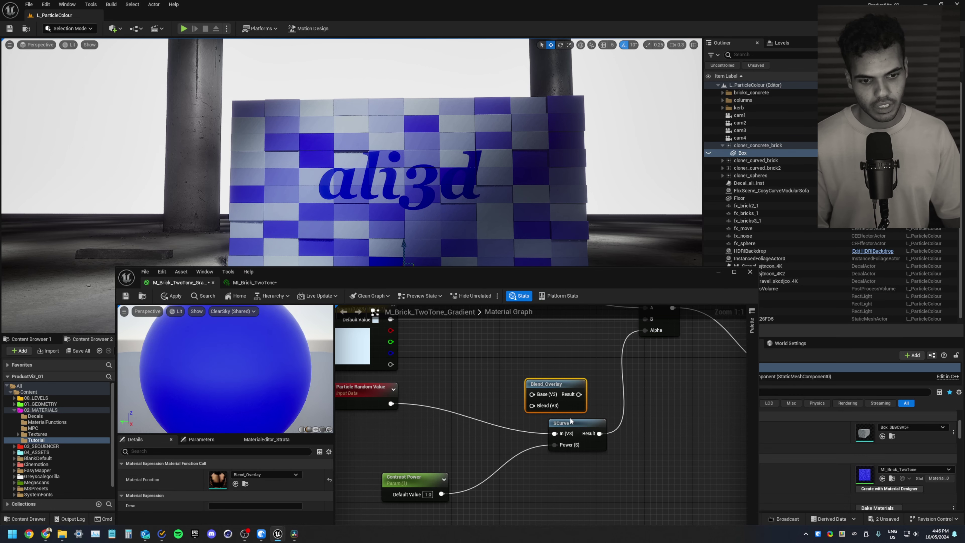
Step: Remove the Blend_Overlay node and group the Particle Random Value, Contrast Power and SCurve nodes in a comment named Contrast
{"action": "left_click_drag", "start_coordinate": [590, 382], "coordinate": [620, 376]}
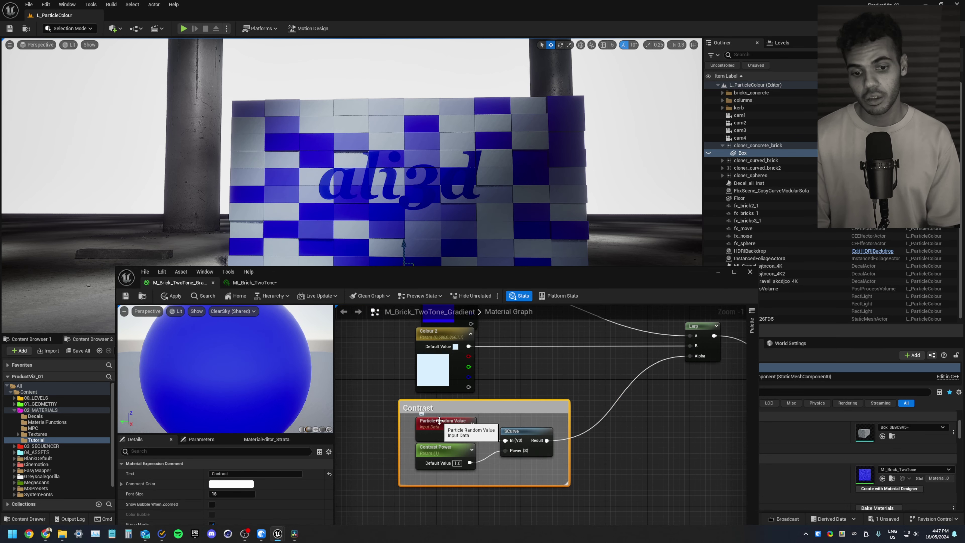
{"action": "left_click_drag", "start_coordinate": [472, 410], "coordinate": [474, 418]}
{"action": "left_click", "coordinate": [490, 390]}
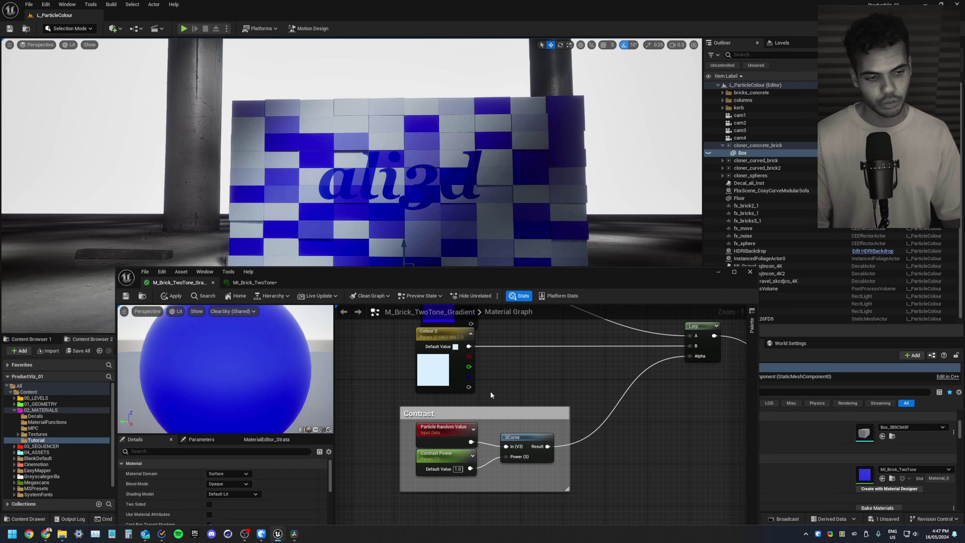
Step: Add a RadialGradientExponential node in the empty area below the Contrast group of the material graph
{"action": "right_click_drag", "start_coordinate": [540, 393], "coordinate": [517, 318]}
{"action": "right_click_drag", "start_coordinate": [449, 452], "coordinate": [453, 420]}
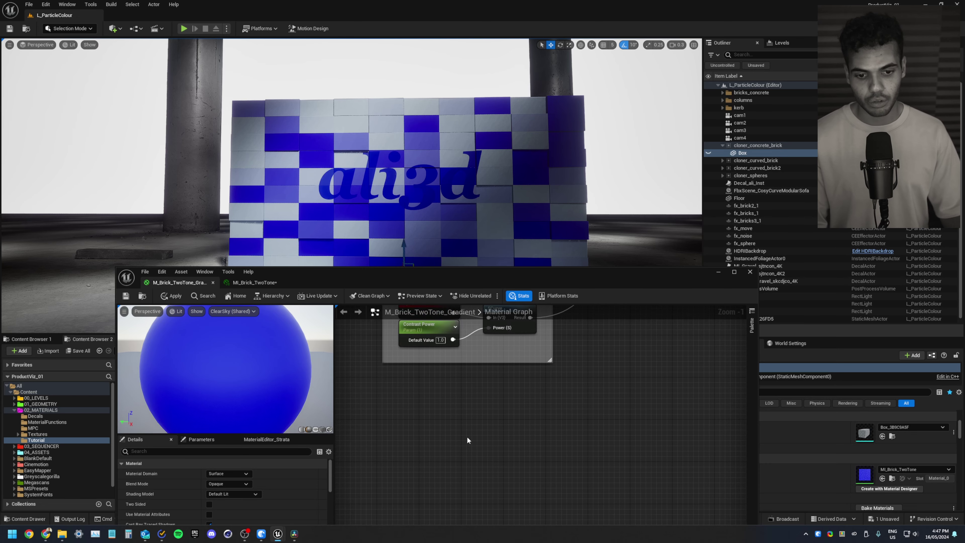
{"action": "right_click", "coordinate": [483, 452]}
{"action": "type", "text": "gradient"}
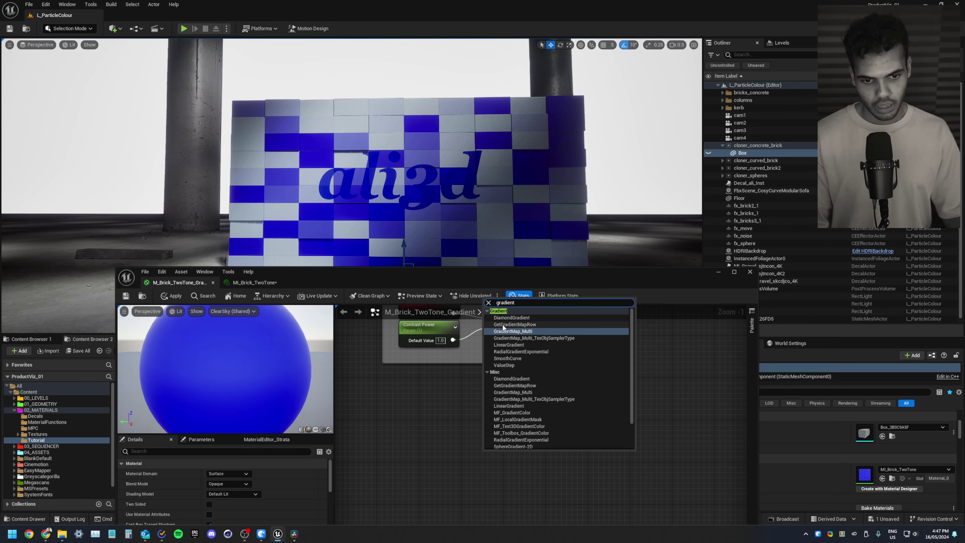
{"action": "left_click", "coordinate": [524, 353]}
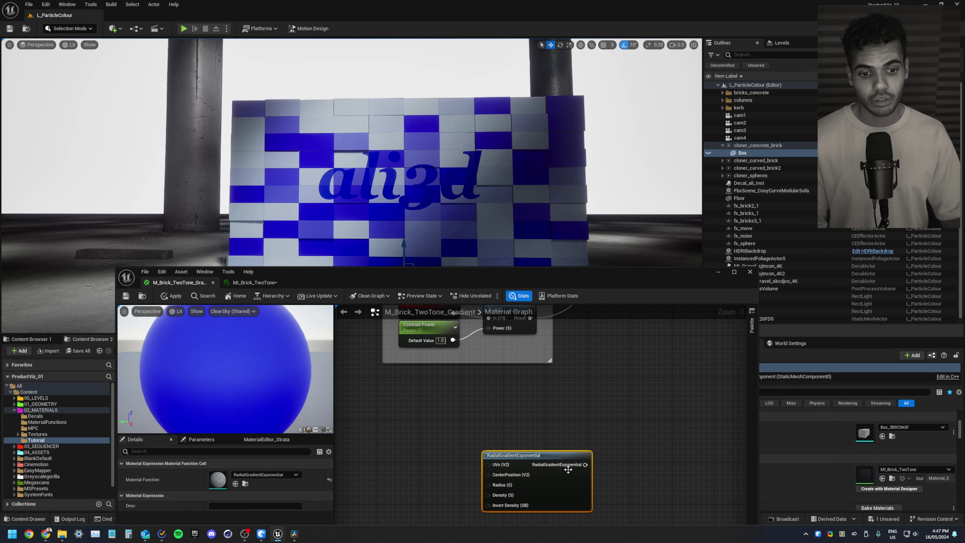
{"action": "scroll", "coordinate": [483, 453], "scroll_direction": "up", "scroll_amount": 1}
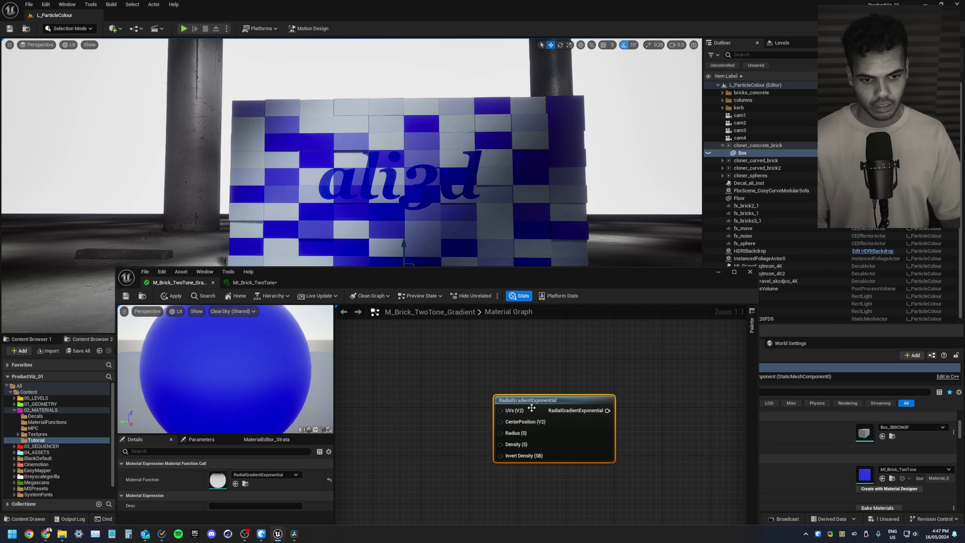
{"action": "mouse_move", "coordinate": [529, 411]}
{"action": "left_mouse_down"}
{"action": "mouse_move", "coordinate": [517, 387]}
{"action": "mouse_move", "coordinate": [529, 399]}
{"action": "left_mouse_up"}
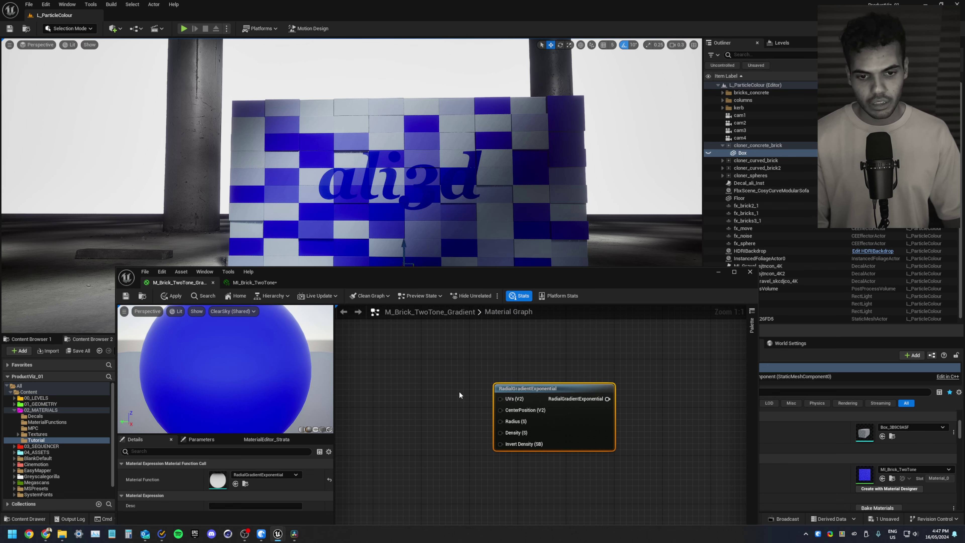
Step: Add a Particle Position (Absolute) node and connect it to the UVs input of RadialGradientExponential
{"action": "right_click", "coordinate": [433, 394]}
{"action": "type", "text": "par"}
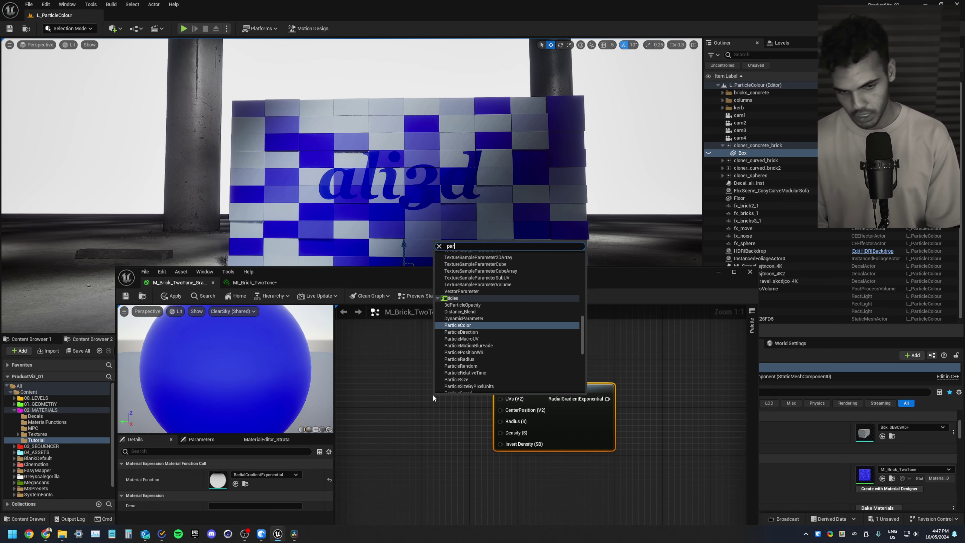
{"action": "type", "text": "ticlepos"}
{"action": "key", "text": "Return"}
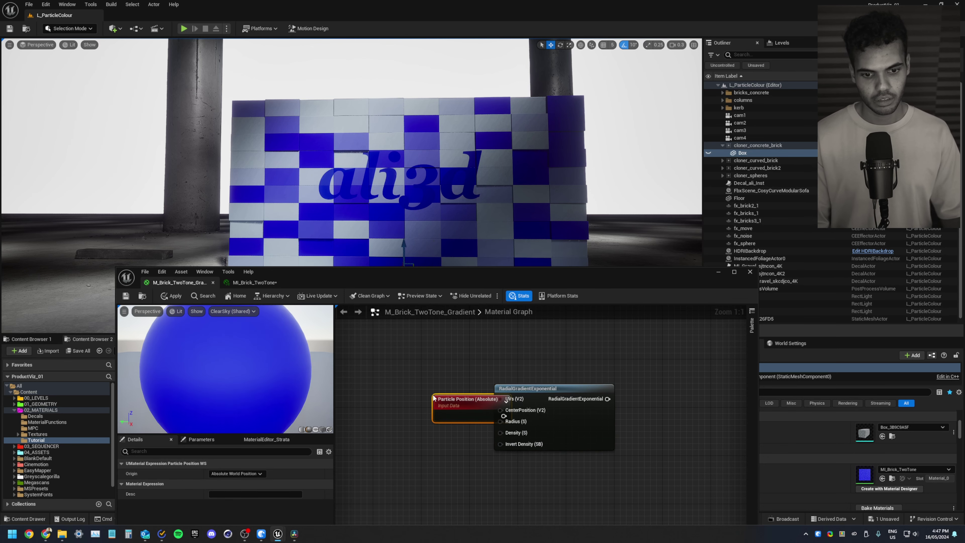
{"action": "left_click_drag", "start_coordinate": [456, 396], "coordinate": [414, 373]}
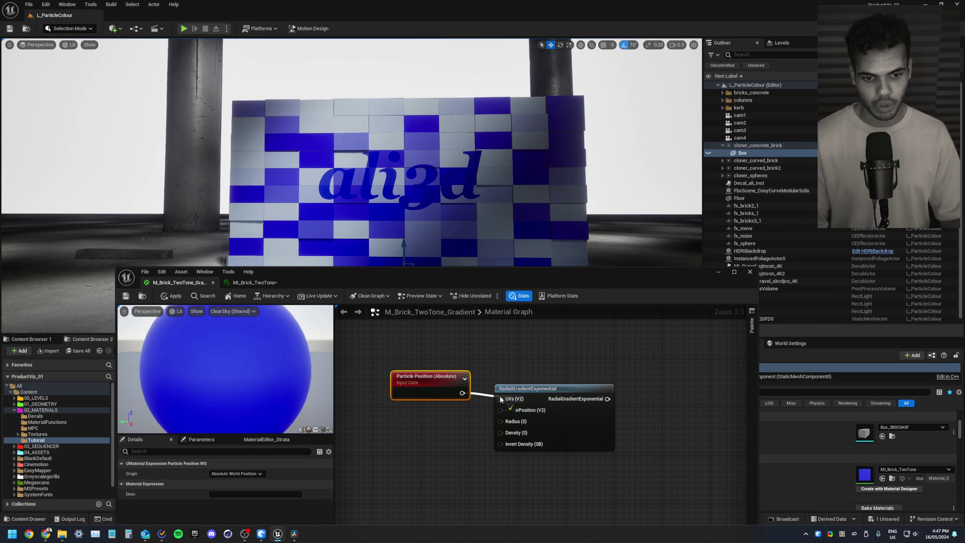
{"action": "left_click_drag", "start_coordinate": [528, 394], "coordinate": [534, 388]}
{"action": "left_click", "coordinate": [456, 431]}
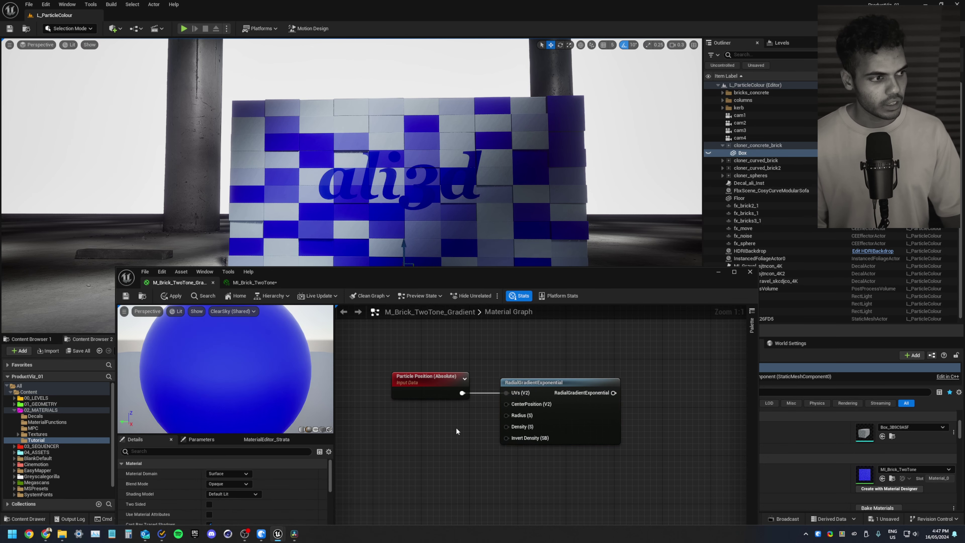
Step: Add an Object Position (Absolute) node below Particle Position and connect it to the CenterPosition input of RadialGradientExponential
{"action": "right_click", "coordinate": [422, 419]}
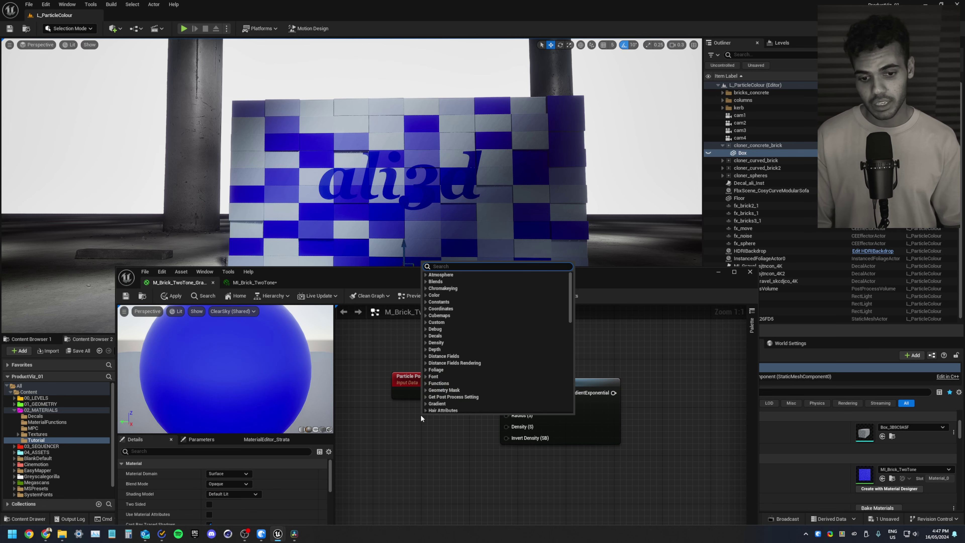
{"action": "type", "text": "object"}
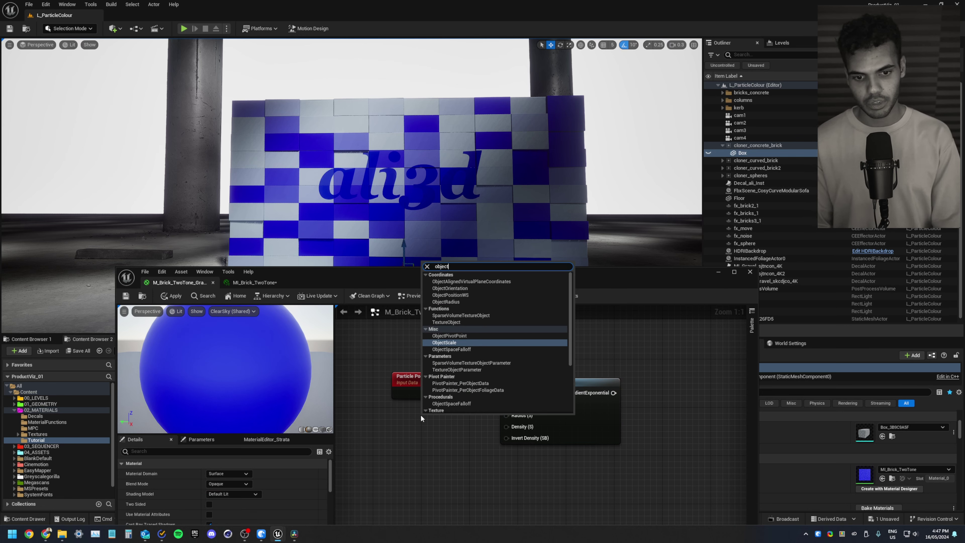
{"action": "type", "text": "pos"}
{"action": "key", "text": "Return"}
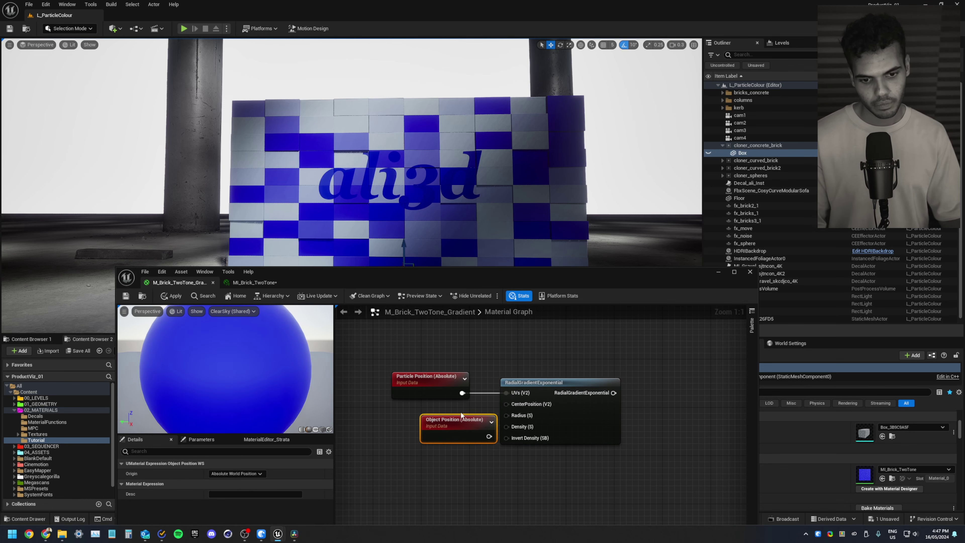
{"action": "left_click_drag", "start_coordinate": [461, 415], "coordinate": [511, 407]}
{"action": "left_click", "coordinate": [437, 460]}
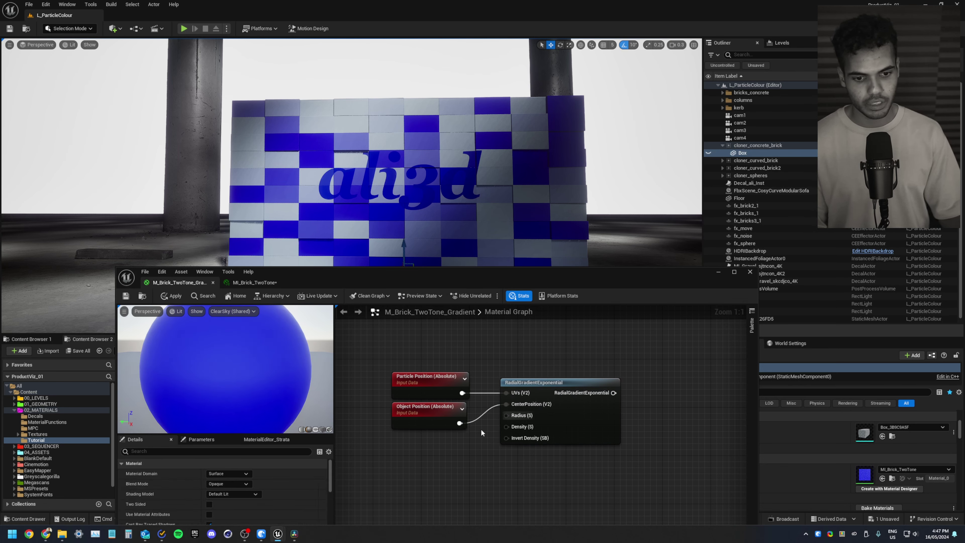
Step: Promote the Radius input of RadialGradientExponential to a parameter and place it below the Object Position node
{"action": "right_click", "coordinate": [523, 420]}
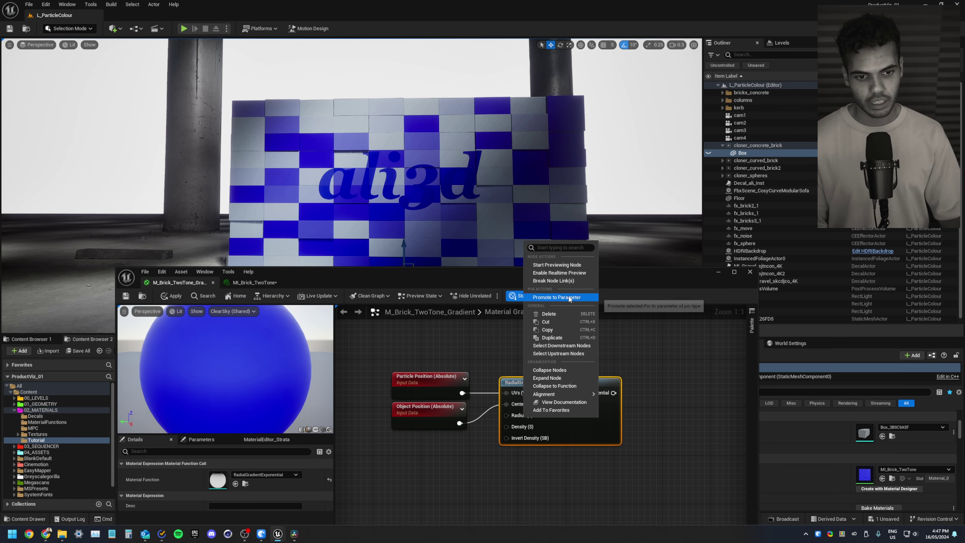
{"action": "left_click", "coordinate": [559, 306]}
{"action": "key", "text": "Return"}
{"action": "left_click_drag", "start_coordinate": [476, 397], "coordinate": [405, 448]}
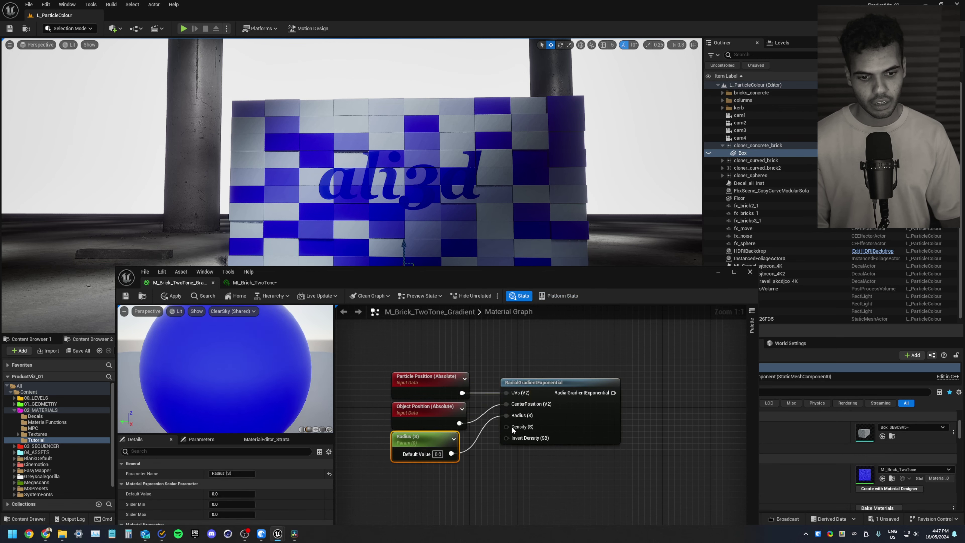
Step: Promote the Density input to a parameter, place it below the Radius parameter and set its default value to 2
{"action": "right_click", "coordinate": [520, 427]}
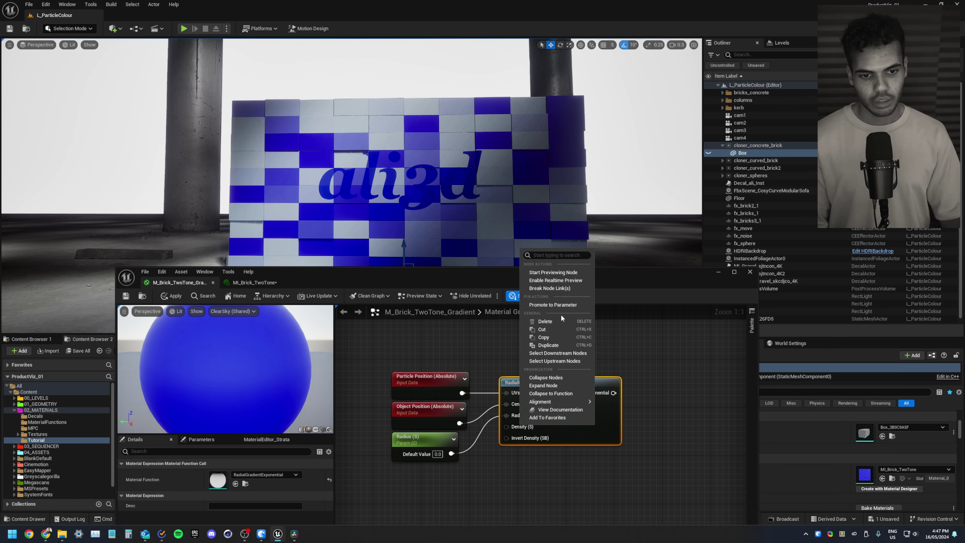
{"action": "left_click", "coordinate": [565, 307]}
{"action": "key", "text": "Return"}
{"action": "left_click_drag", "start_coordinate": [479, 380], "coordinate": [425, 487]}
{"action": "left_click", "coordinate": [444, 490]}
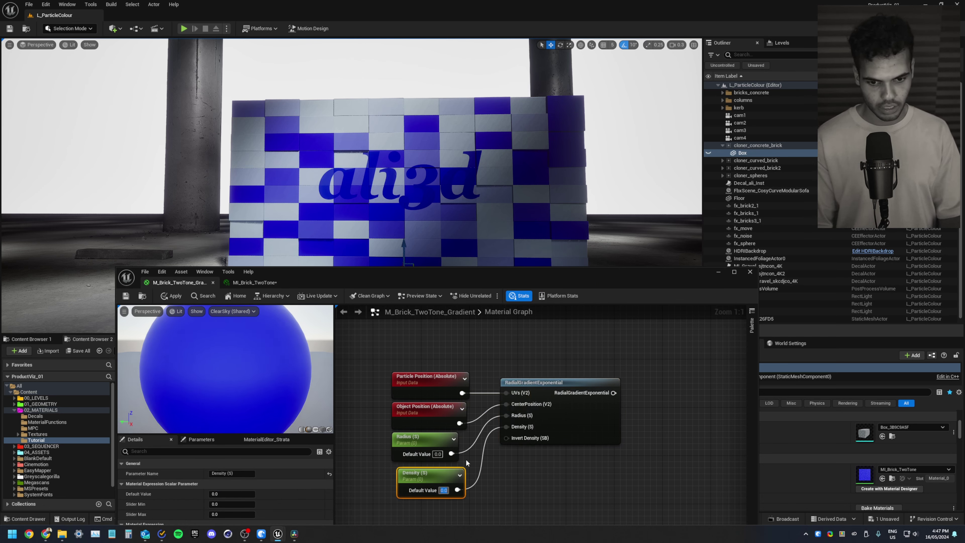
{"action": "type", "text": "2"}
{"action": "key", "text": "Return"}
{"action": "right_click_drag", "start_coordinate": [525, 462], "coordinate": [540, 416]}
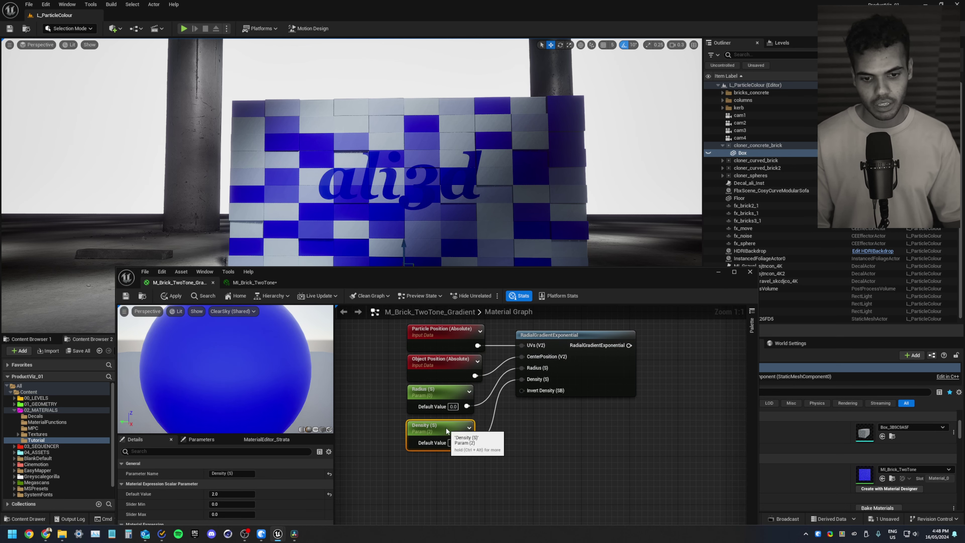
Step: Promote the Invert Density input to a static bool parameter aligned below the Density parameter
{"action": "right_click", "coordinate": [522, 391]}
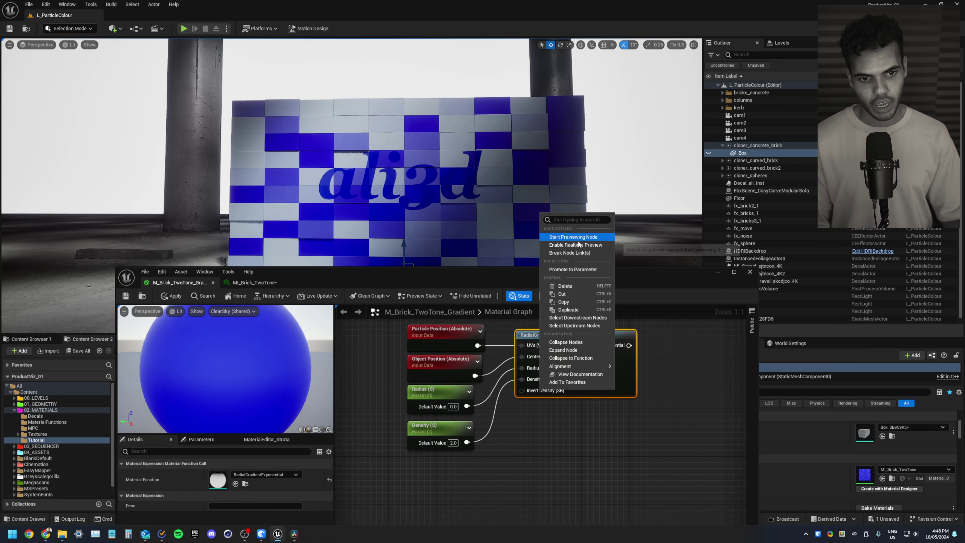
{"action": "left_click", "coordinate": [570, 273]}
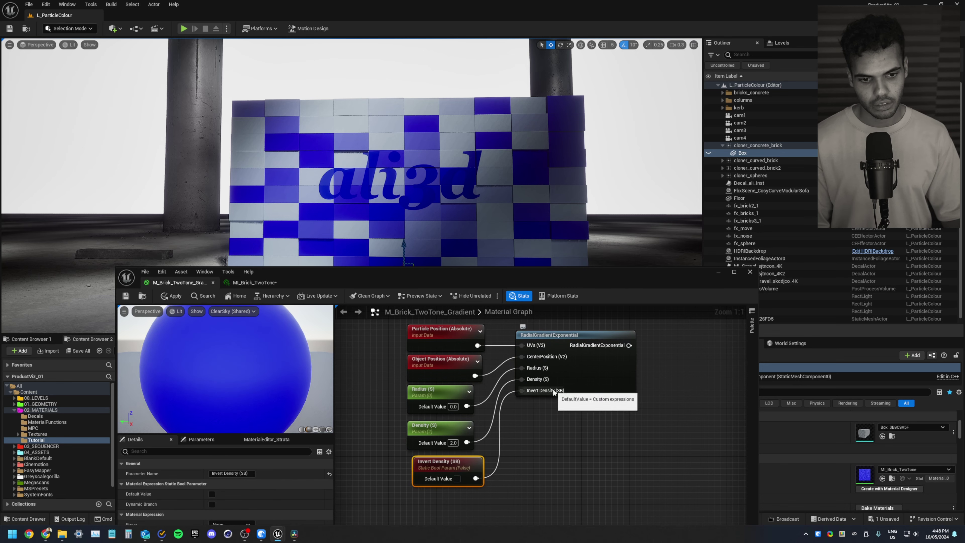
{"action": "left_click_drag", "start_coordinate": [386, 432], "coordinate": [442, 444]}
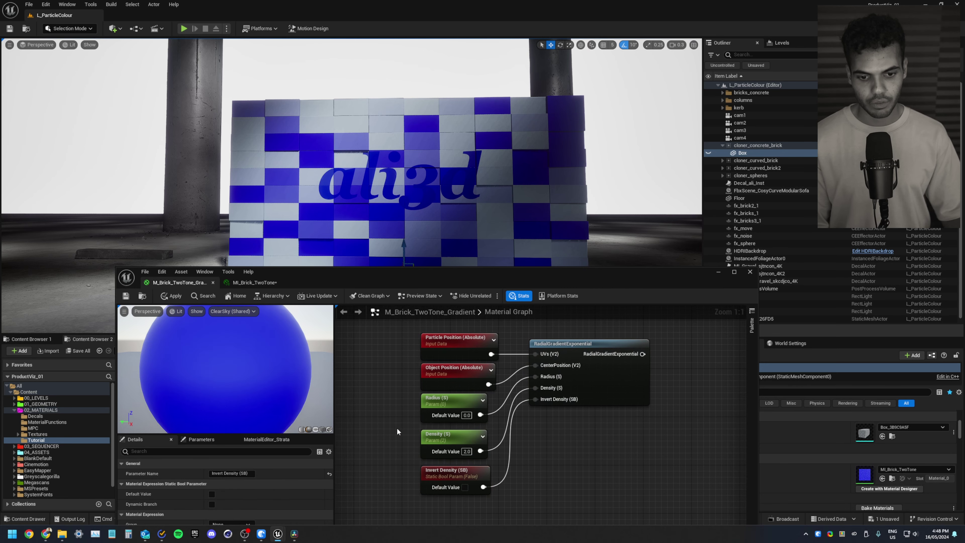
{"action": "left_click", "coordinate": [397, 427]}
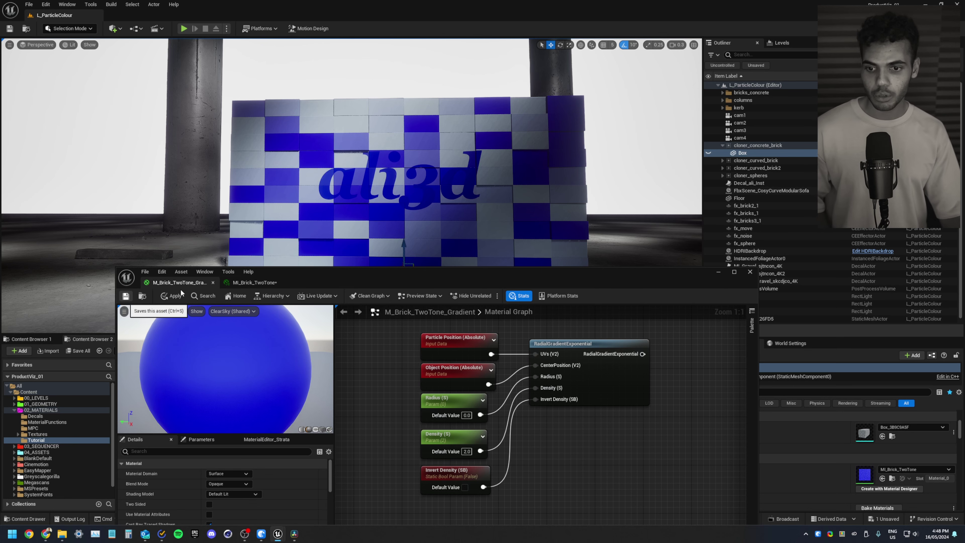
Step: Save the material and its MI_Brick_TwoTone instance, and return to the M_Brick_TwoTone_Gradient graph
{"action": "left_click", "coordinate": [236, 285]}
{"action": "left_click", "coordinate": [126, 296]}
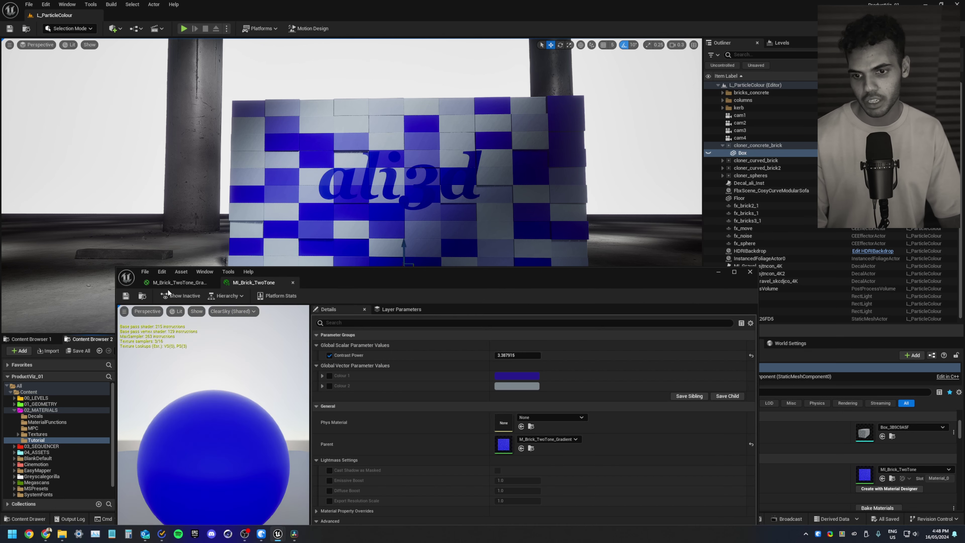
{"action": "left_click", "coordinate": [180, 284]}
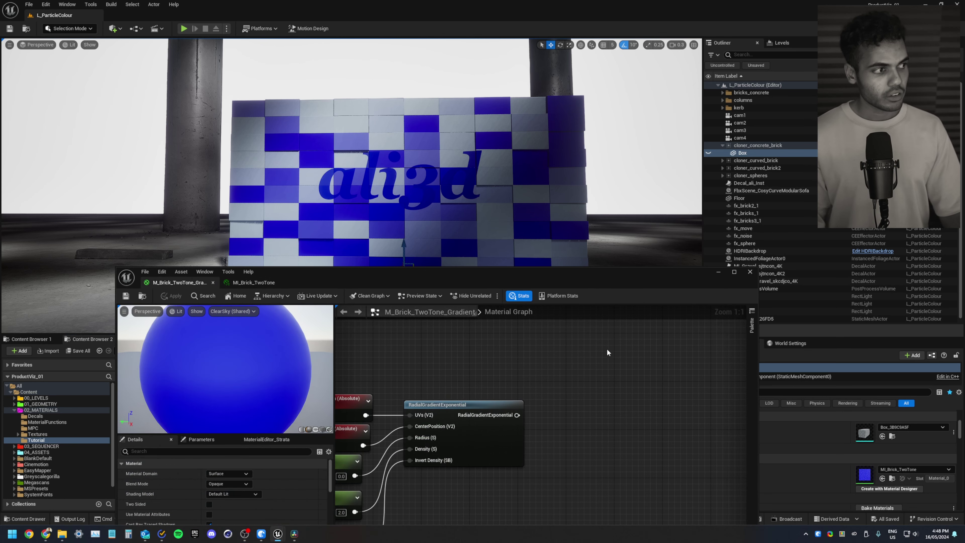
Step: Add a Multiply node and connect the SCurve result to its A input and the RadialGradientExponential output to B
{"action": "scroll", "coordinate": [615, 372], "scroll_direction": "down", "scroll_amount": 4}
{"action": "right_click_drag", "start_coordinate": [613, 362], "coordinate": [515, 400]}
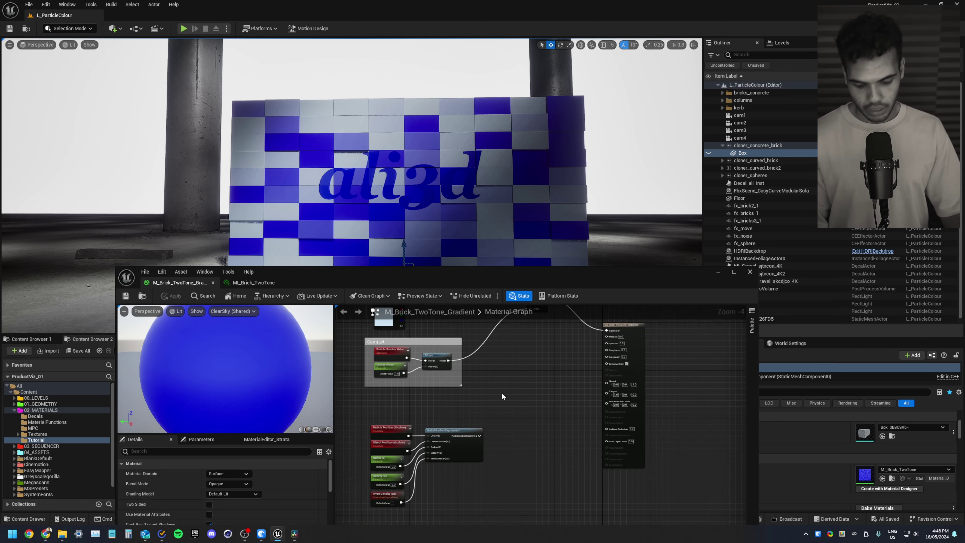
{"action": "scroll", "coordinate": [514, 379], "scroll_direction": "up", "scroll_amount": 2}
{"action": "left_click", "coordinate": [511, 376]}
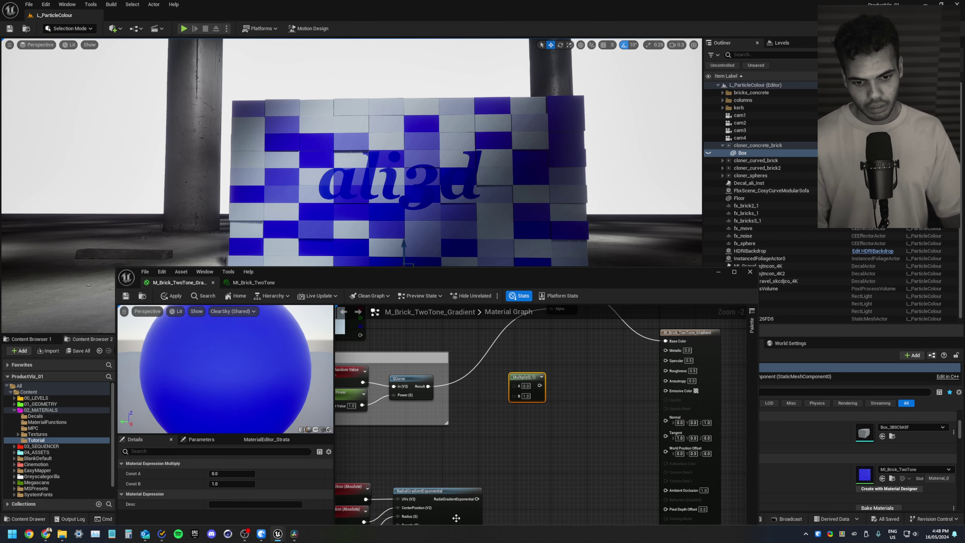
{"action": "left_click_drag", "start_coordinate": [484, 485], "coordinate": [514, 397]}
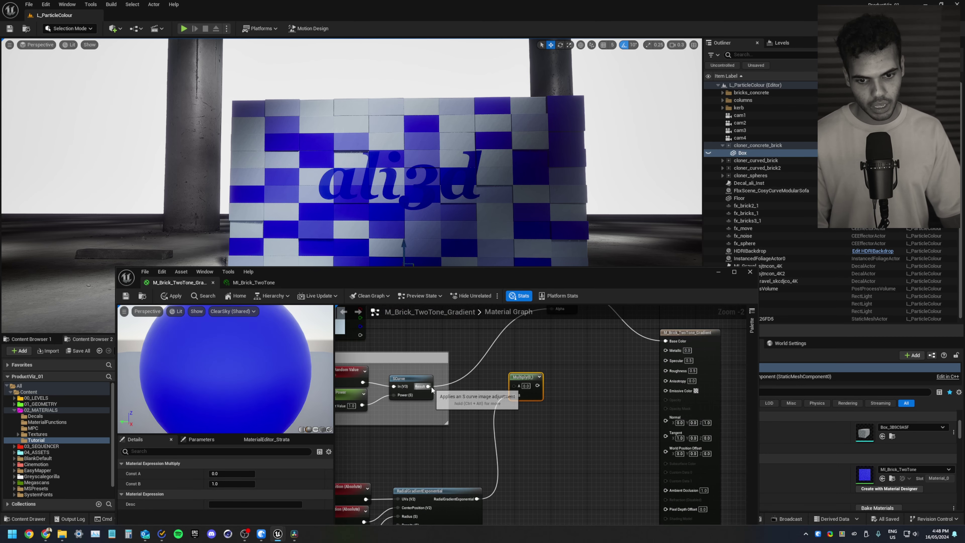
{"action": "left_click_drag", "start_coordinate": [428, 387], "coordinate": [516, 386]}
Step: Connect the Multiply output to the Lerp's Alpha and apply the material
{"action": "right_click_drag", "start_coordinate": [535, 382], "coordinate": [530, 406]}
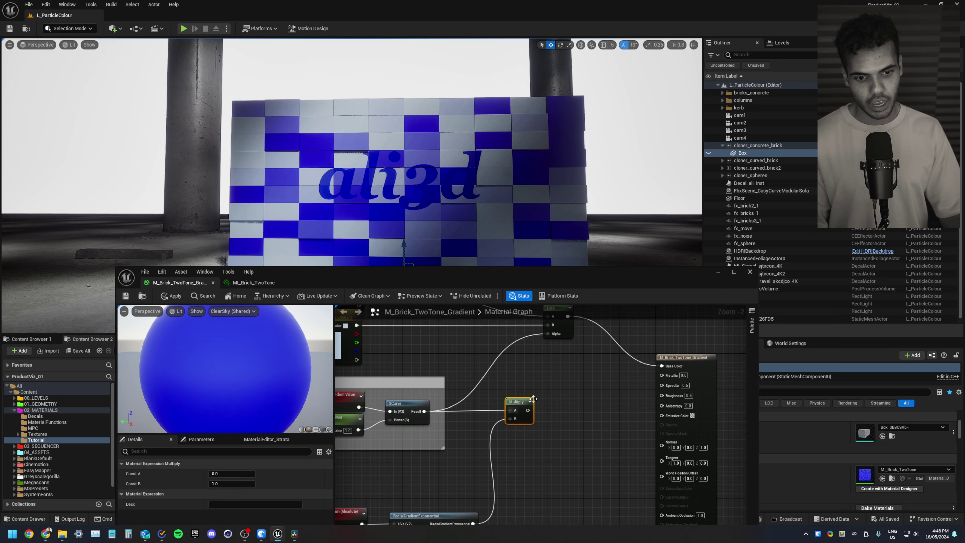
{"action": "left_click_drag", "start_coordinate": [529, 410], "coordinate": [548, 334]}
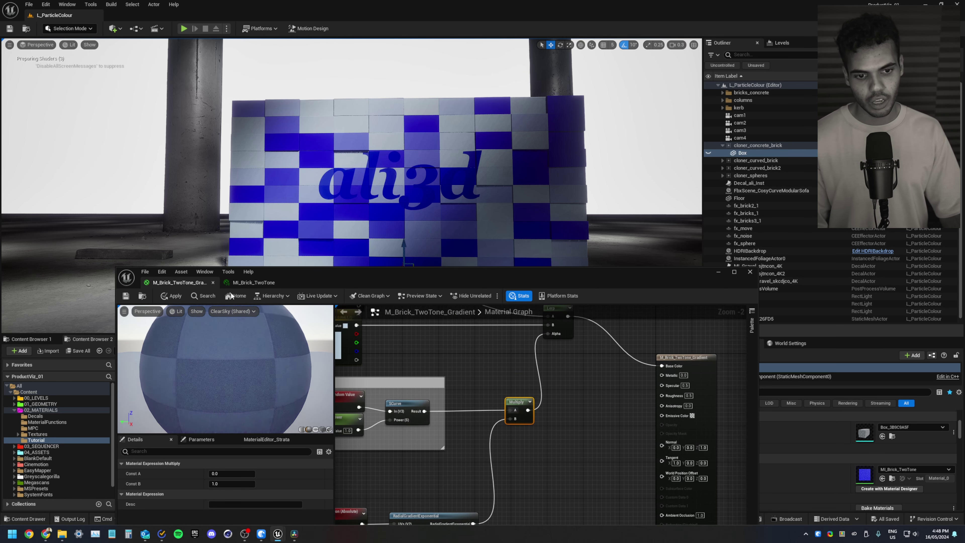
{"action": "left_click", "coordinate": [172, 298]}
Step: Enable the Density and Radius overrides in the MI_Brick_TwoTone instance and set Radius to about 98
{"action": "left_click", "coordinate": [255, 282]}
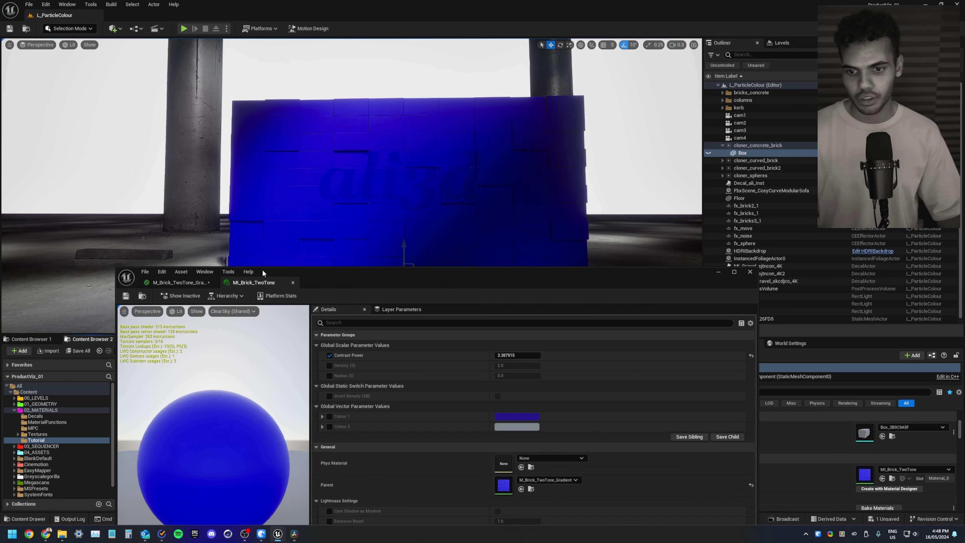
{"action": "left_click", "coordinate": [330, 366]}
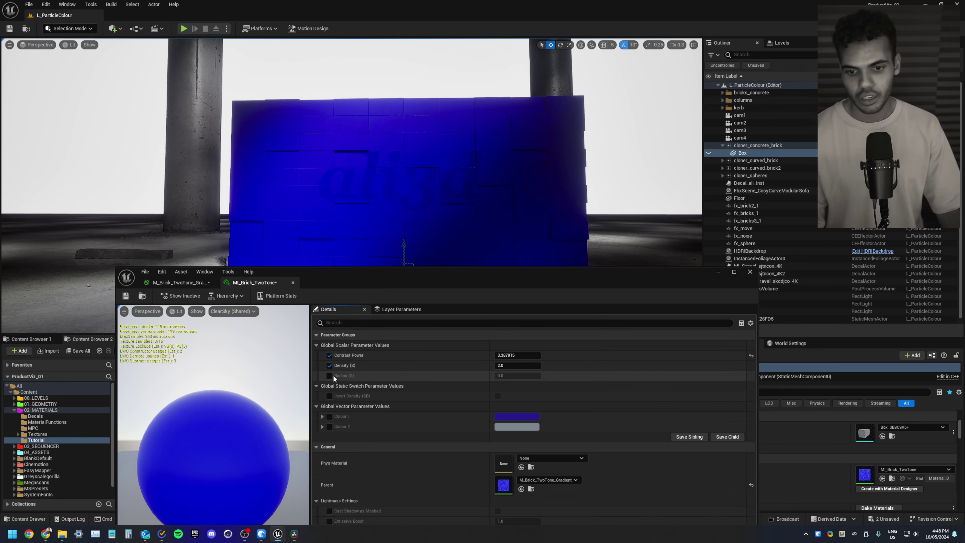
{"action": "mouse_move", "coordinate": [518, 376]}
{"action": "left_mouse_down"}
{"action": "mouse_move", "coordinate": [600, 375]}
{"action": "mouse_move", "coordinate": [494, 375]}
{"action": "mouse_move", "coordinate": [570, 375]}
{"action": "mouse_move", "coordinate": [498, 375]}
{"action": "mouse_move", "coordinate": [526, 375]}
{"action": "left_mouse_up"}
Step: Connect the RadialGradientExponential output directly to Base Color in the parent material, apply it and return to the MI_Brick_TwoTone instance
{"action": "double_click", "coordinate": [501, 487]}
{"action": "right_click_drag", "start_coordinate": [498, 490], "coordinate": [484, 444]}
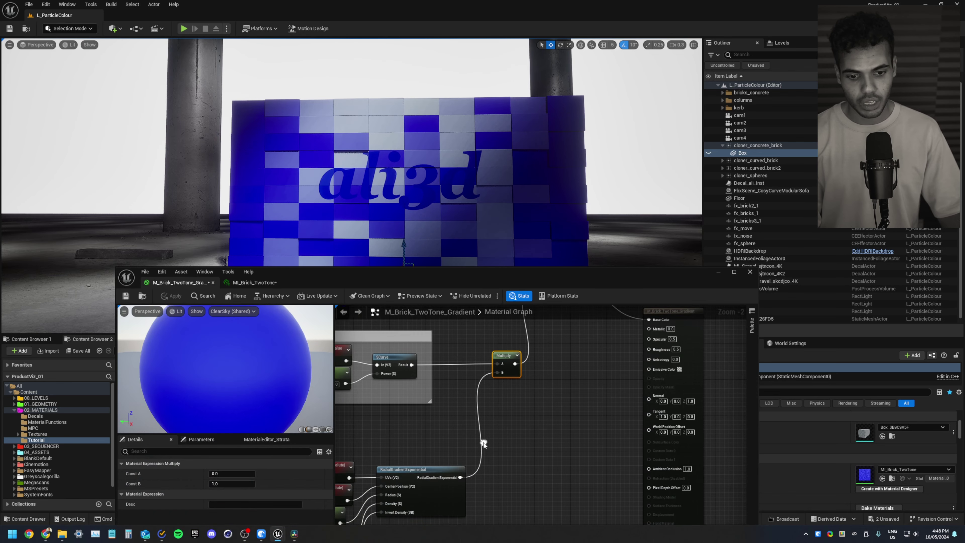
{"action": "left_click_drag", "start_coordinate": [460, 478], "coordinate": [650, 338]}
{"action": "left_click", "coordinate": [171, 295]}
{"action": "left_click", "coordinate": [254, 283]}
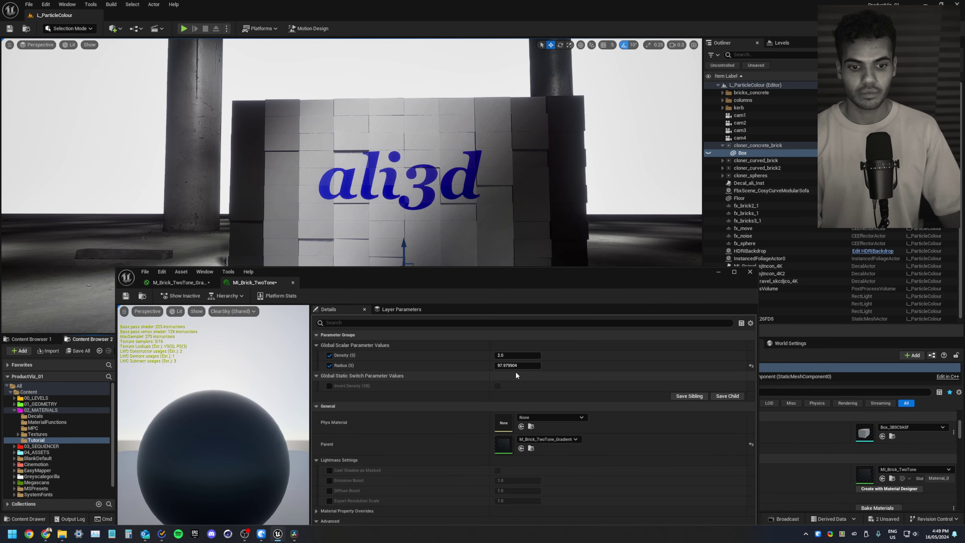
Step: Lower the Radius in the MI_Brick_TwoTone instance, connect the parent material's Multiply output directly to Base Color and apply it
{"action": "left_click_drag", "start_coordinate": [518, 366], "coordinate": [463, 351]}
{"action": "left_click", "coordinate": [167, 283]}
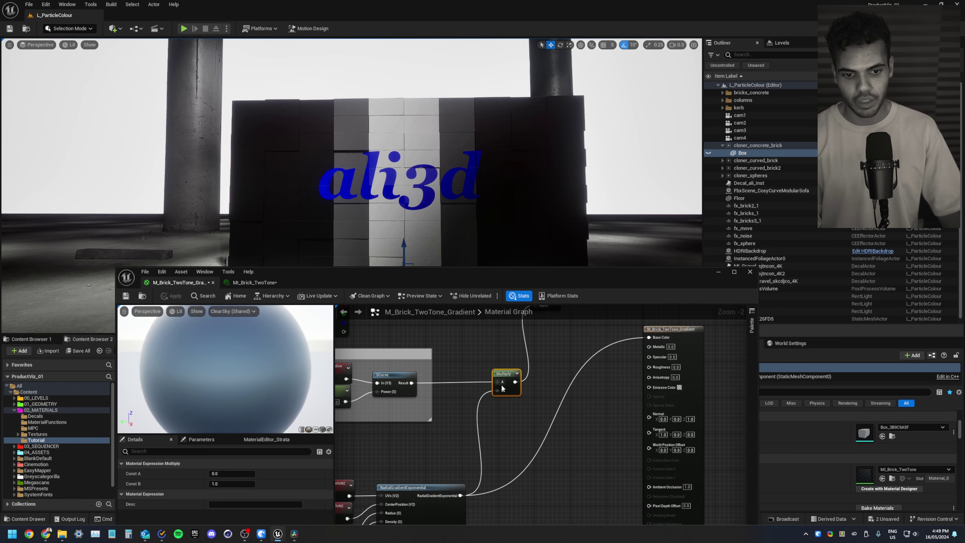
{"action": "right_click_drag", "start_coordinate": [470, 360], "coordinate": [536, 381]}
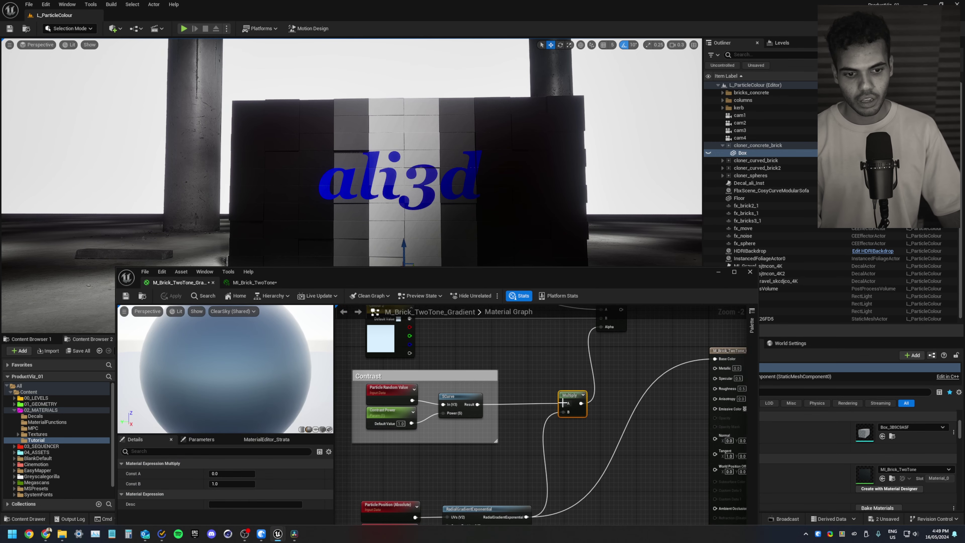
{"action": "left_click_drag", "start_coordinate": [581, 404], "coordinate": [716, 358]}
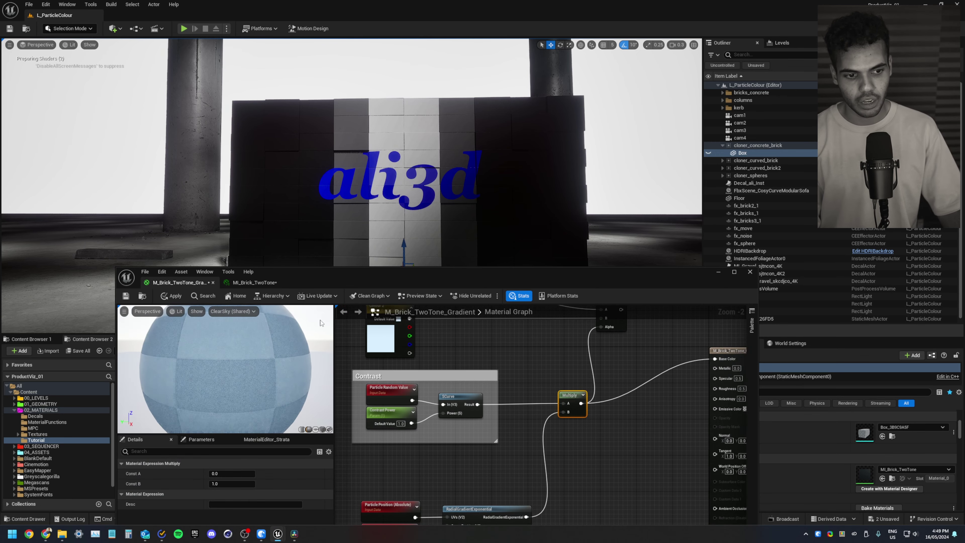
{"action": "left_click", "coordinate": [178, 296]}
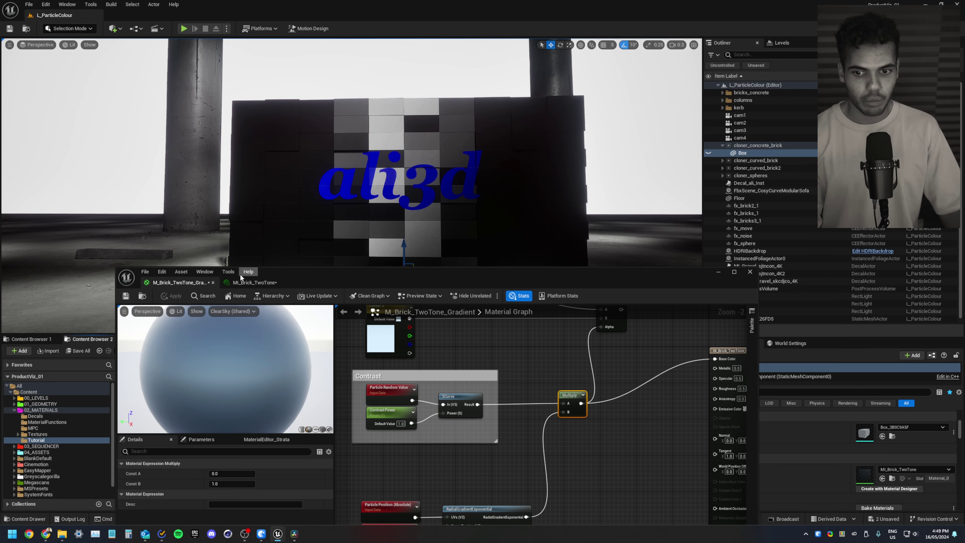
Step: Raise the Radius in the MI_Brick_TwoTone instance to widen the gradient across the wall, and return to the parent material
{"action": "left_click", "coordinate": [252, 282]}
{"action": "mouse_move", "coordinate": [522, 378]}
{"action": "left_mouse_down"}
{"action": "mouse_move", "coordinate": [501, 378]}
{"action": "mouse_move", "coordinate": [540, 378]}
{"action": "left_mouse_up"}
{"action": "left_click", "coordinate": [171, 282]}
Step: Reconnect the Lerp output to Base Color in M_Brick_TwoTone_Gradient and apply the material
{"action": "right_click_drag", "start_coordinate": [500, 377], "coordinate": [430, 440]}
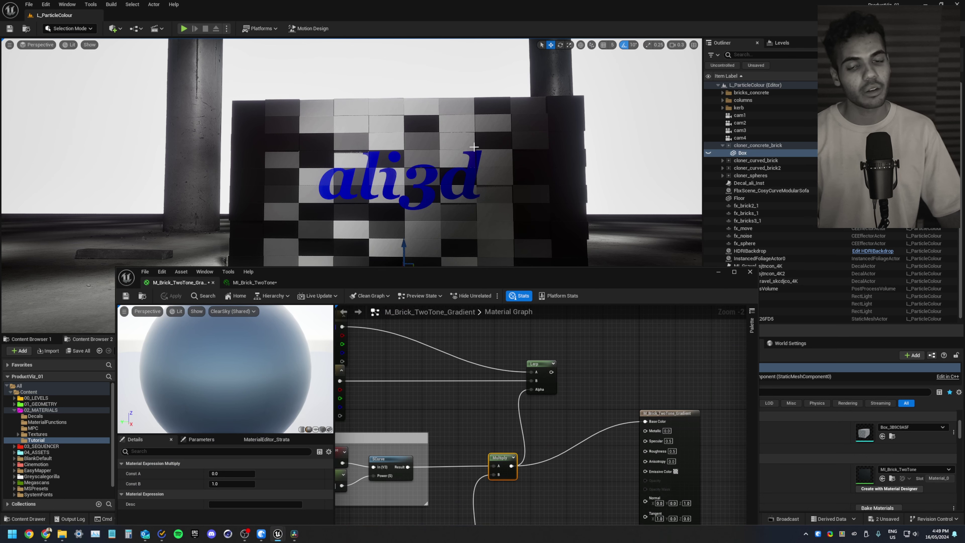
{"action": "left_click_drag", "start_coordinate": [552, 371], "coordinate": [645, 422]}
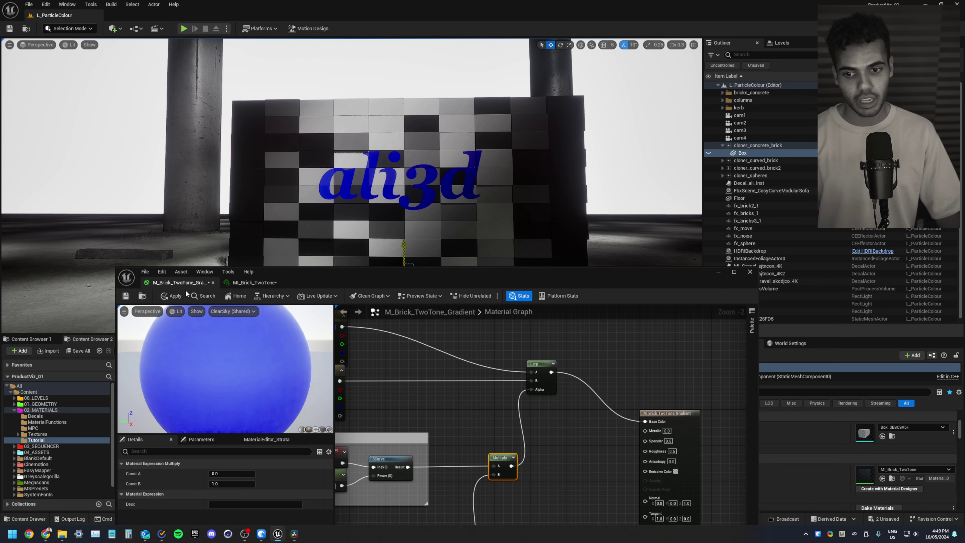
{"action": "left_click", "coordinate": [171, 296]}
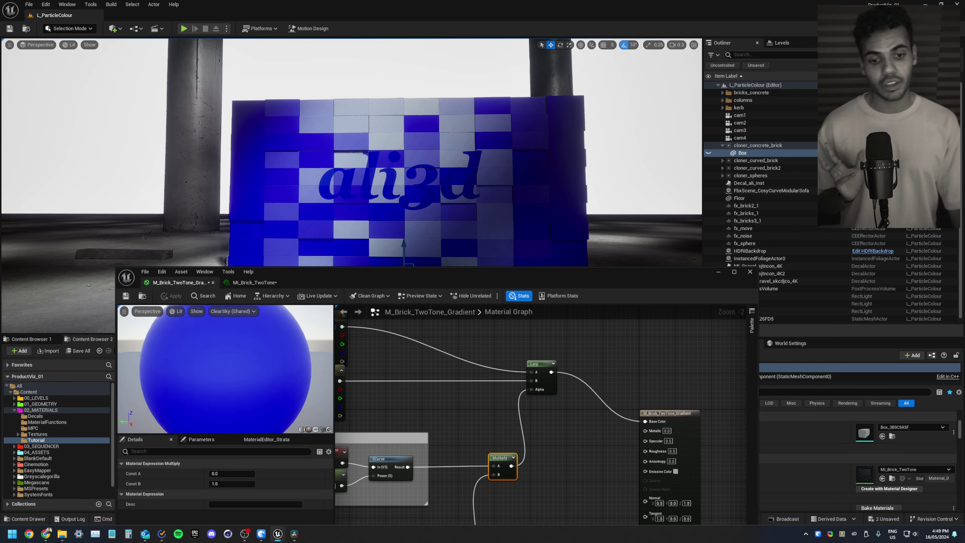
{"action": "scroll", "coordinate": [600, 411], "scroll_direction": "down", "scroll_amount": 2}
{"action": "right_click_drag", "start_coordinate": [608, 390], "coordinate": [611, 385]}
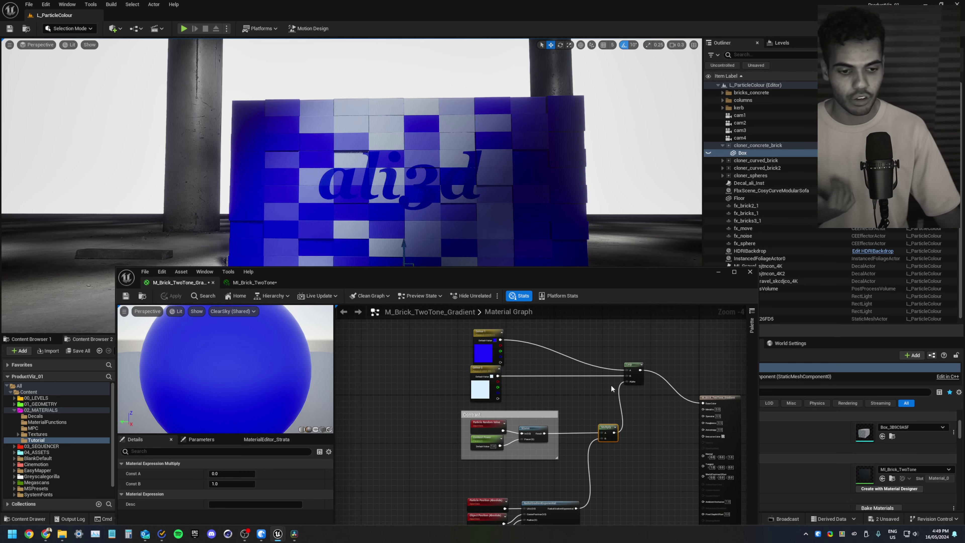
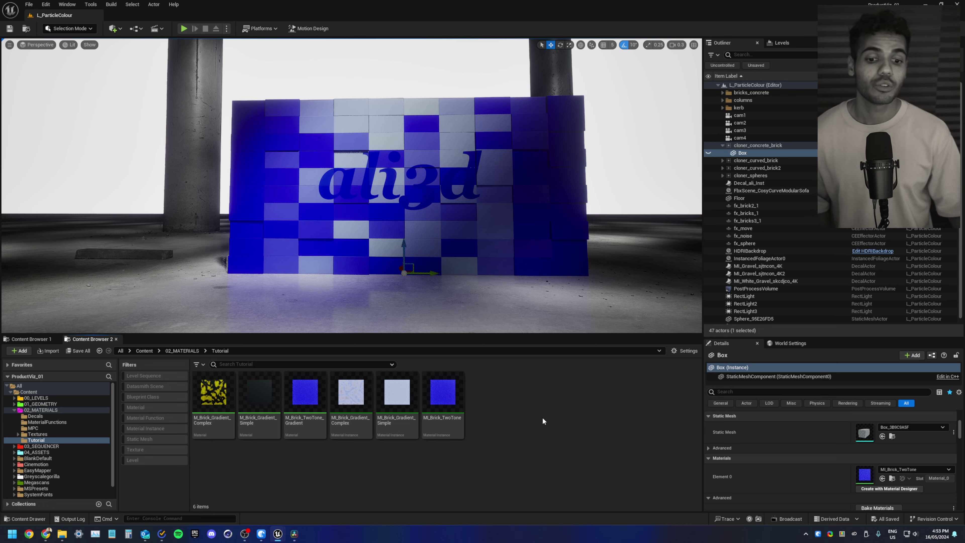
Step: Create a new material named M_Brick_Random in the Tutorial folder, open it and minimize its editor
{"action": "right_click", "coordinate": [507, 405]}
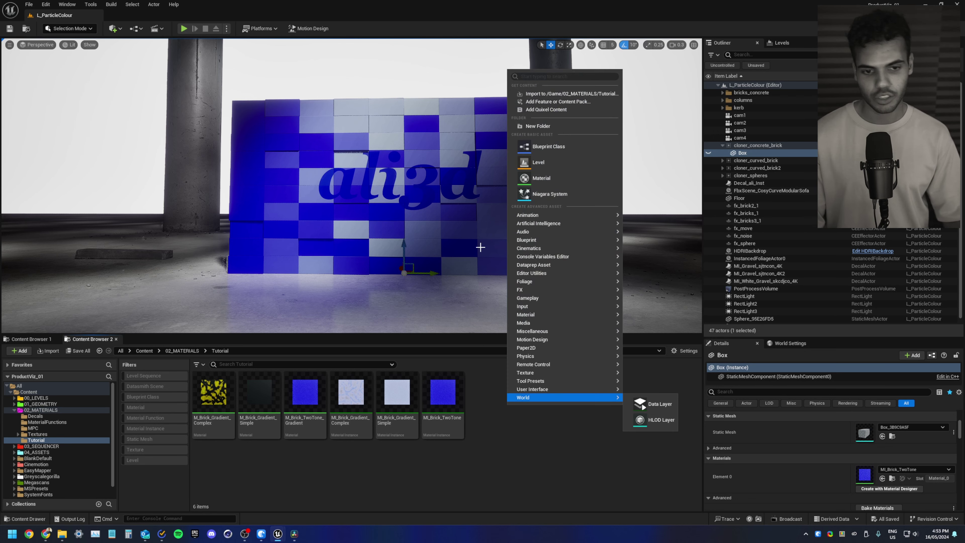
{"action": "left_click", "coordinate": [554, 178]}
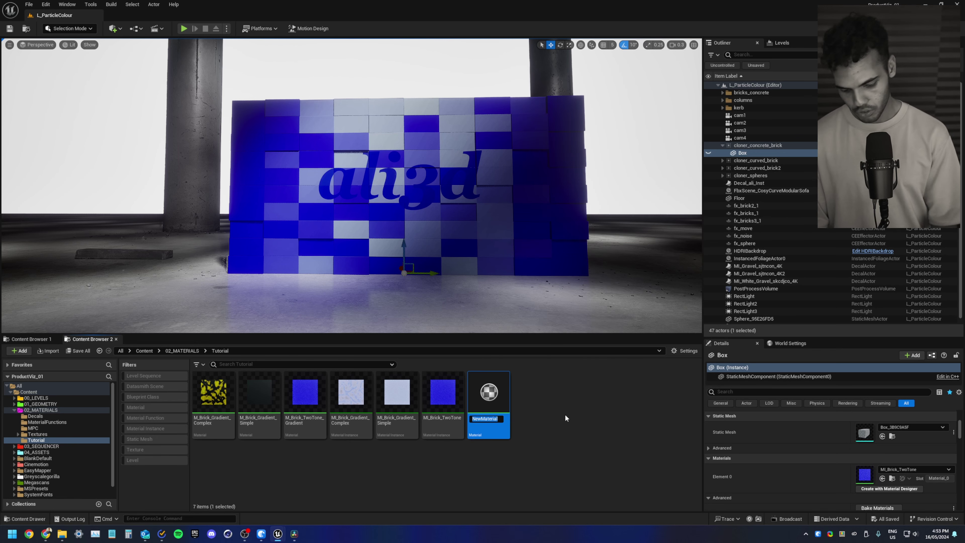
{"action": "type", "text": "M_BRick_Random"}
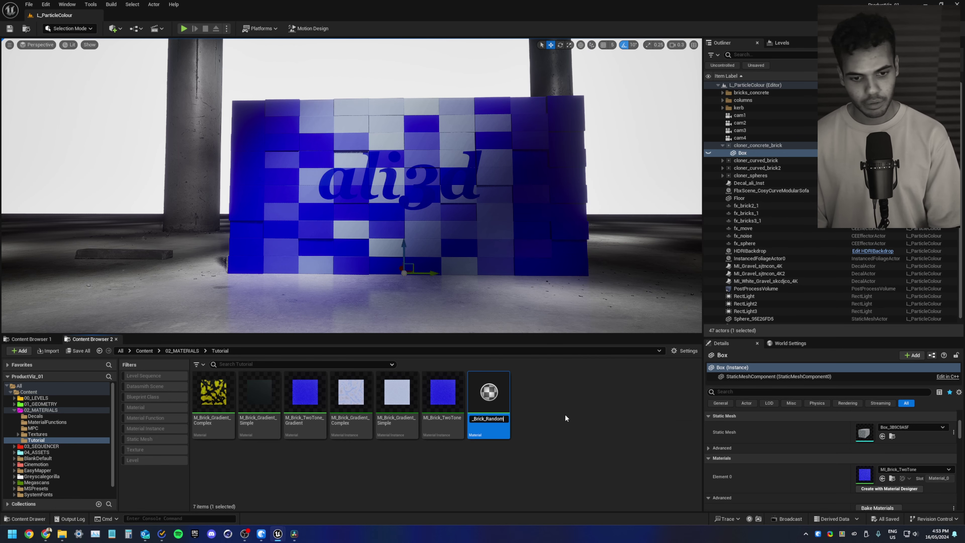
{"action": "key", "text": "Return"}
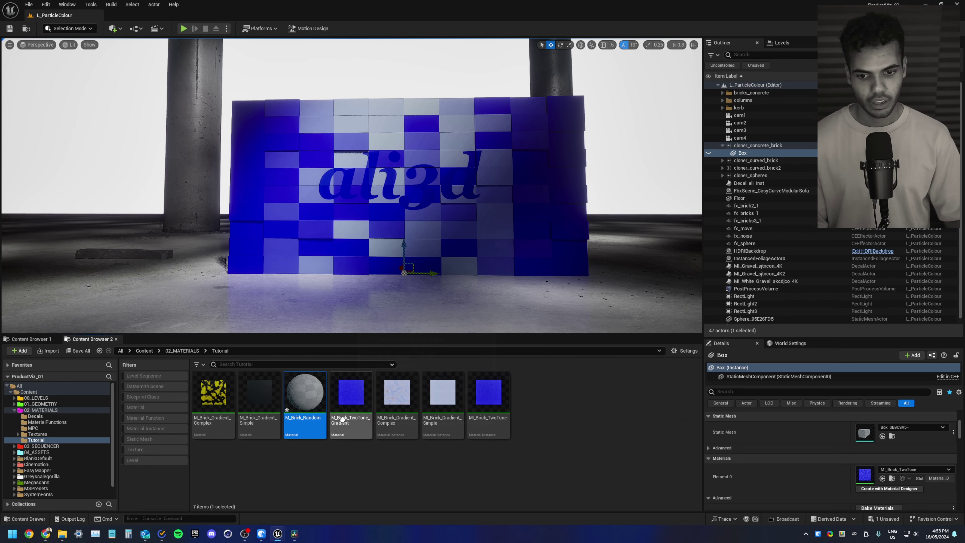
{"action": "double_click", "coordinate": [305, 391]}
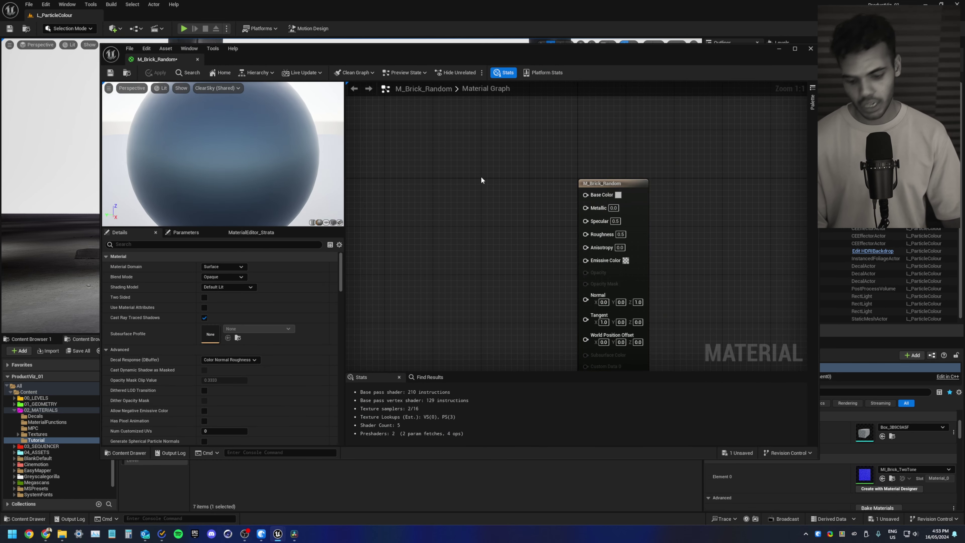
{"action": "left_click", "coordinate": [779, 48]}
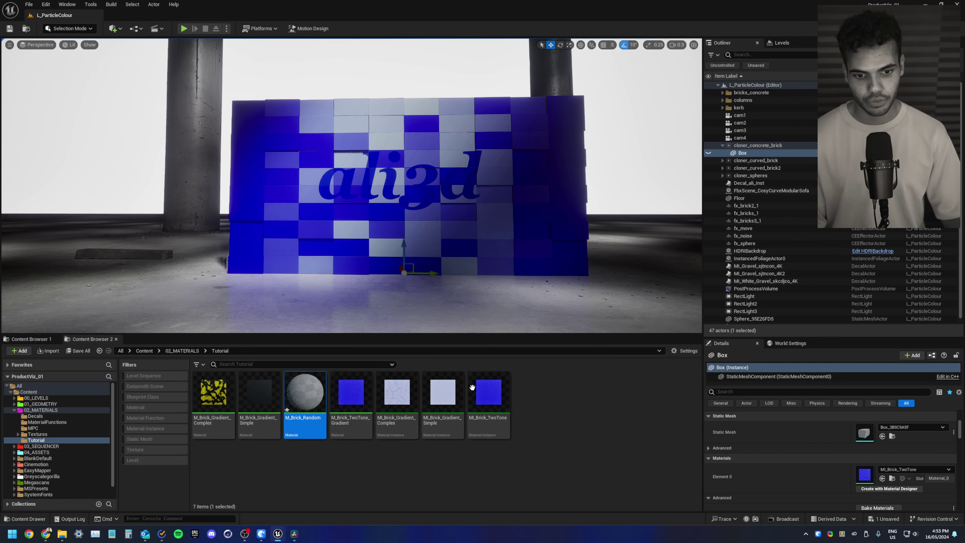
Step: Create a material instance of M_Brick_Random and name it MI_Brick_Random
{"action": "right_click", "coordinate": [315, 395]}
{"action": "left_click", "coordinate": [348, 222]}
{"action": "type", "text": "MI_B"}
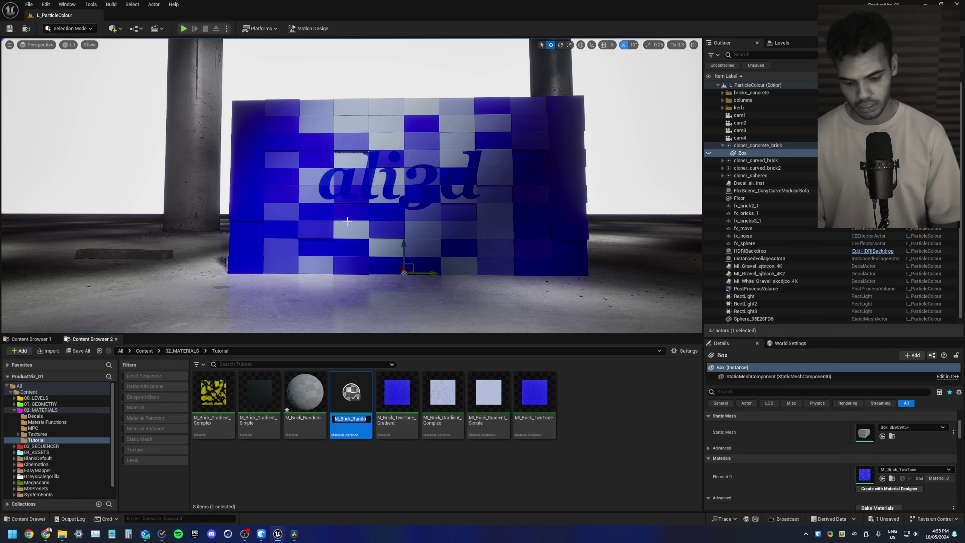
{"action": "type", "text": "rick"}
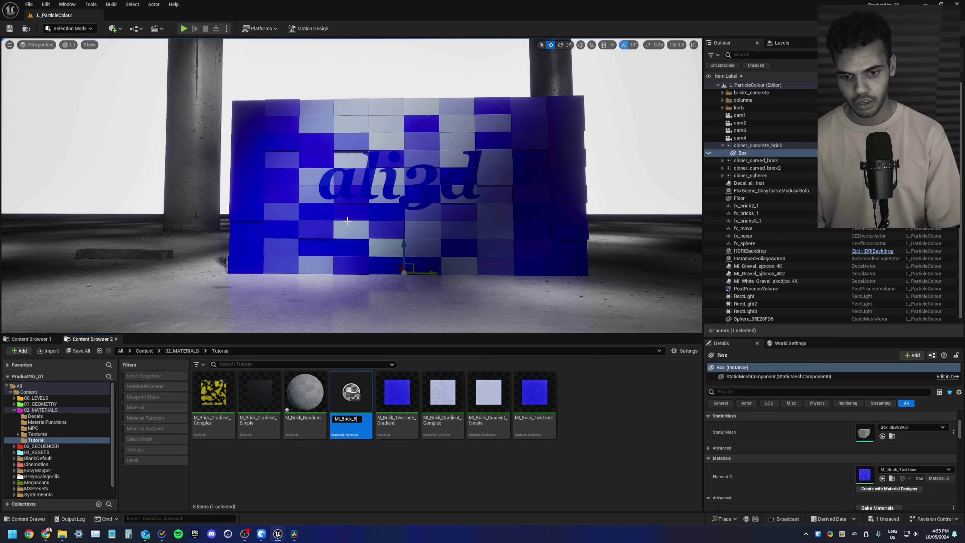
{"action": "key", "text": "Return"}
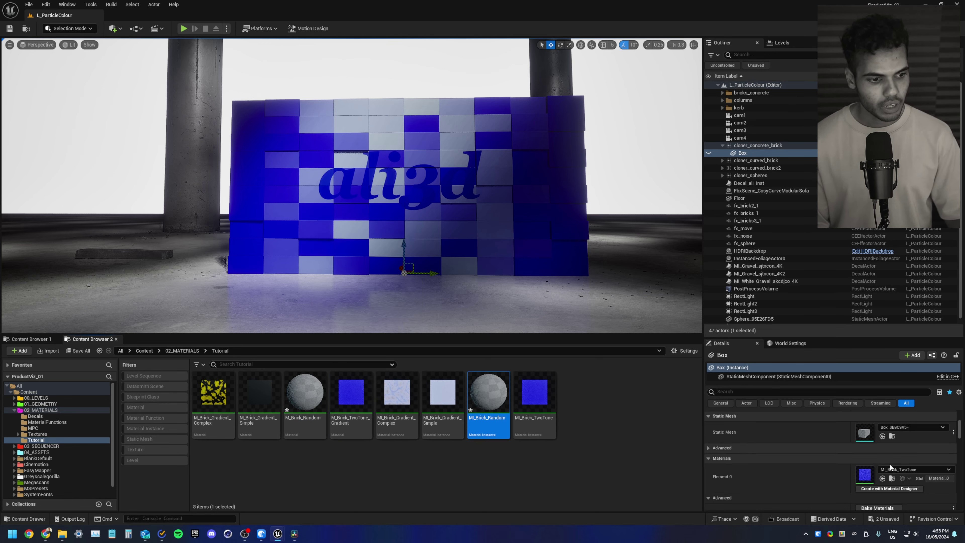
Step: Assign MI_Brick_Random to the Box under cloner_concrete_brick and save the level and both new material assets
{"action": "left_click", "coordinate": [882, 478]}
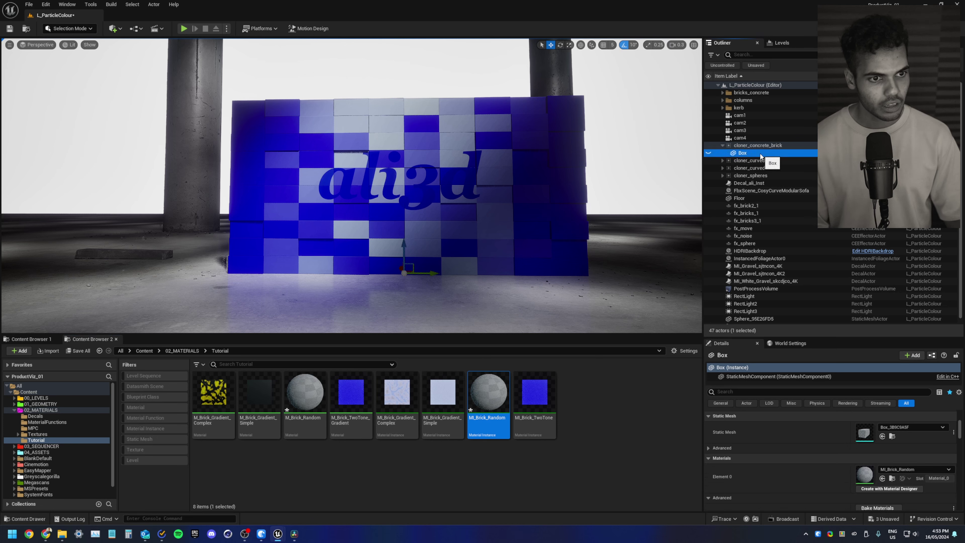
{"action": "left_click_drag", "start_coordinate": [768, 86], "coordinate": [754, 153]}
{"action": "key", "text": "ctrl+shift+s"}
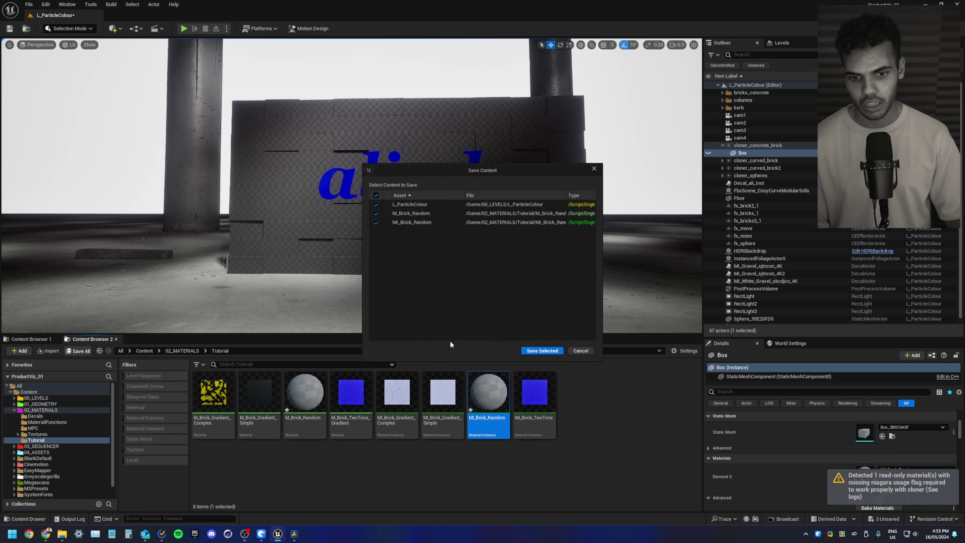
{"action": "left_click", "coordinate": [542, 350]}
Step: Add a vector parameter named Base Colour to the M_Brick_Random graph and connect it to Base Color
{"action": "mouse_move", "coordinate": [277, 534]}
{"action": "left_click", "coordinate": [367, 490]}
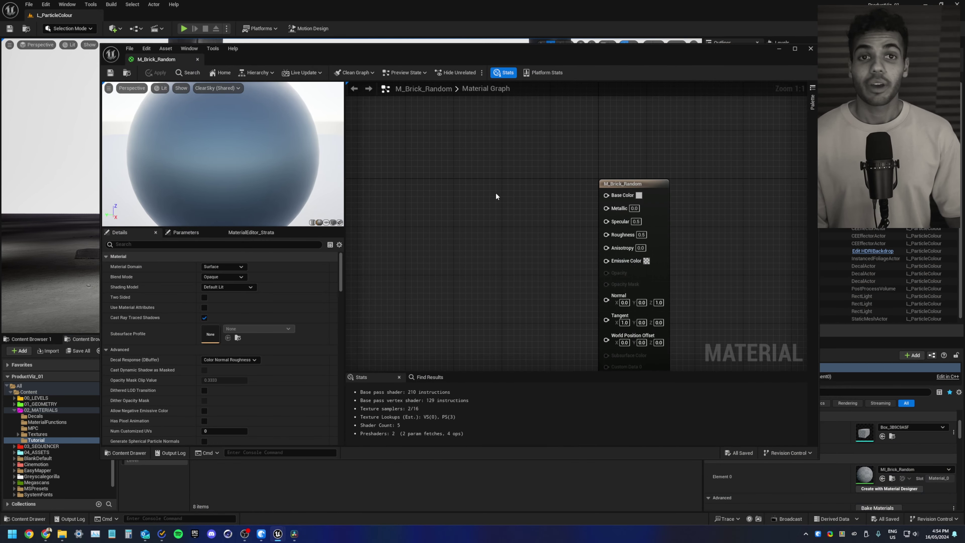
{"action": "right_click_drag", "start_coordinate": [496, 193], "coordinate": [526, 193]}
{"action": "left_click", "coordinate": [513, 174]}
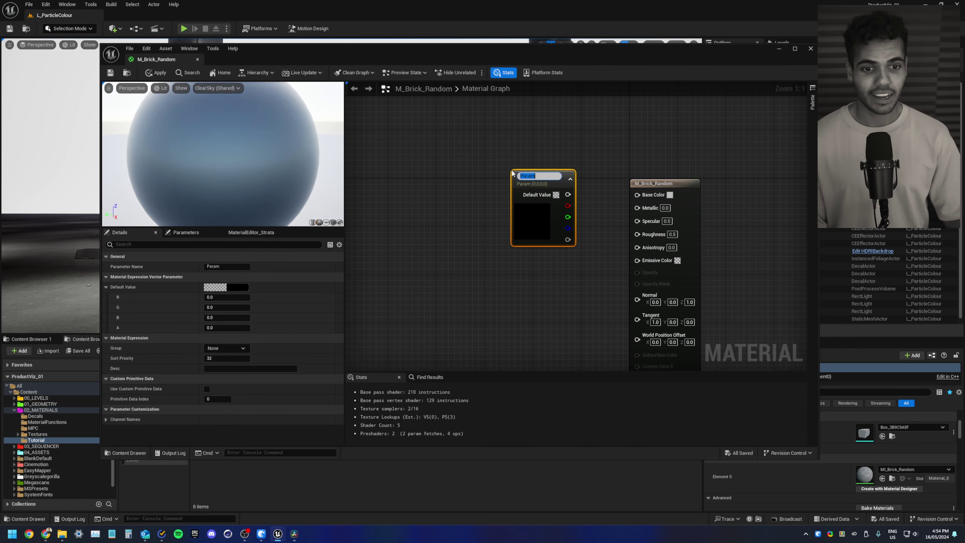
{"action": "type", "text": "Base Colou"}
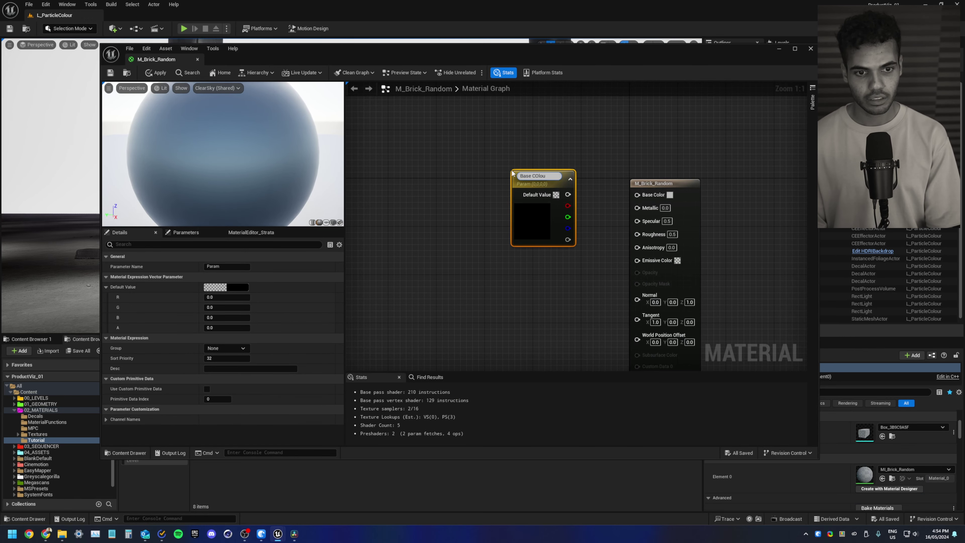
{"action": "type", "text": "r"}
{"action": "key", "text": "Return"}
{"action": "left_click_drag", "start_coordinate": [568, 195], "coordinate": [637, 195]}
Step: Set the Base Colour parameter's default to a near-white of about 0.932 and move the node slightly higher in the graph
{"action": "double_click", "coordinate": [539, 213]}
{"action": "left_click", "coordinate": [652, 253]}
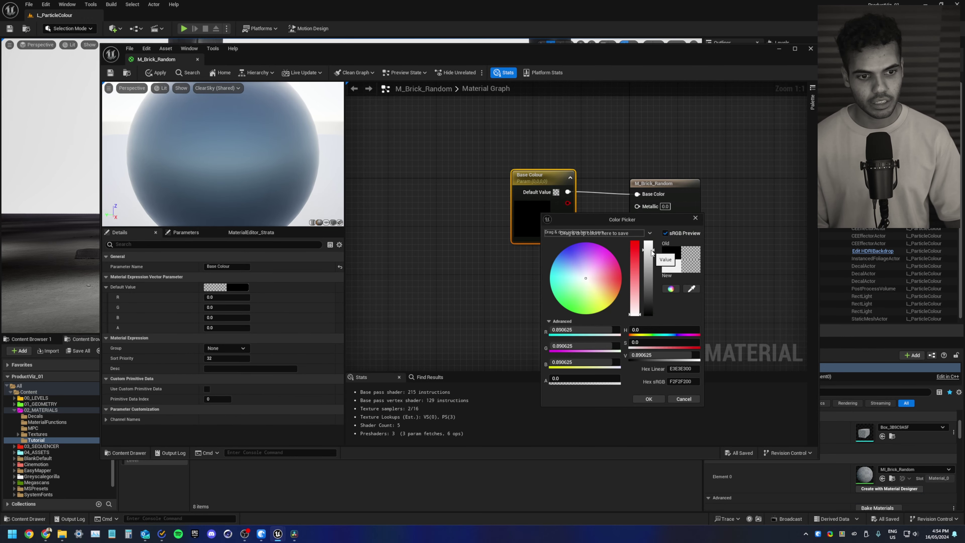
{"action": "left_click_drag", "start_coordinate": [651, 250], "coordinate": [652, 247]}
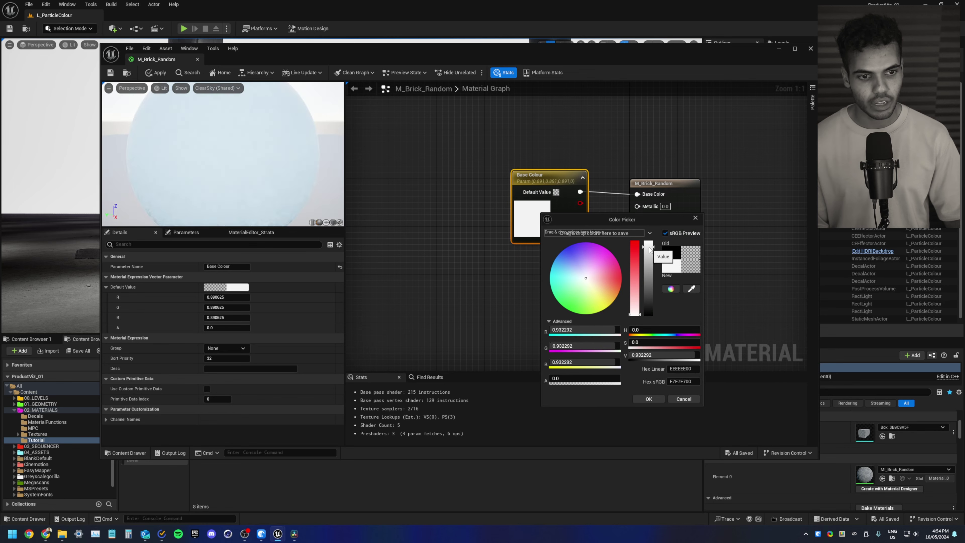
{"action": "left_click", "coordinate": [648, 399]}
{"action": "scroll", "coordinate": [509, 247], "scroll_direction": "down", "scroll_amount": 2}
{"action": "left_click", "coordinate": [438, 235]}
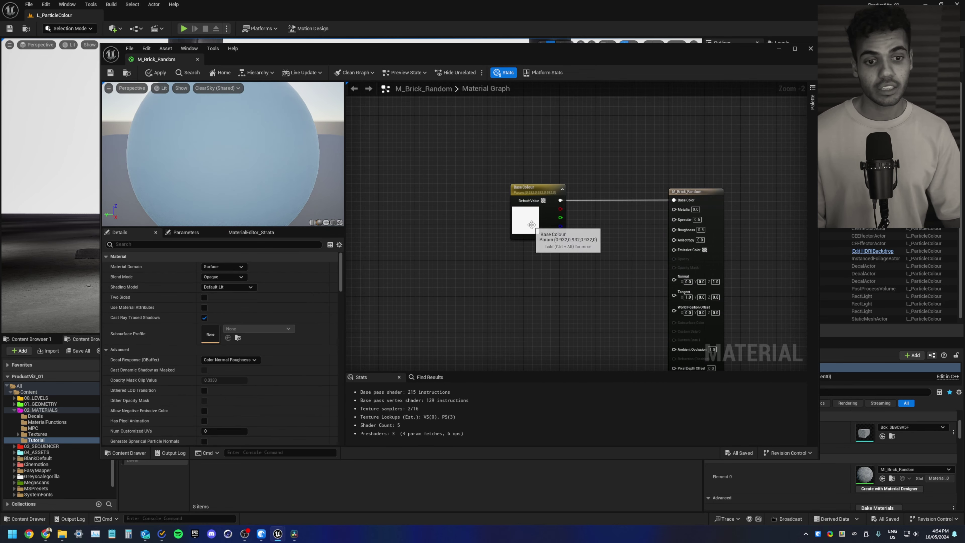
{"action": "left_click_drag", "start_coordinate": [530, 229], "coordinate": [526, 202]}
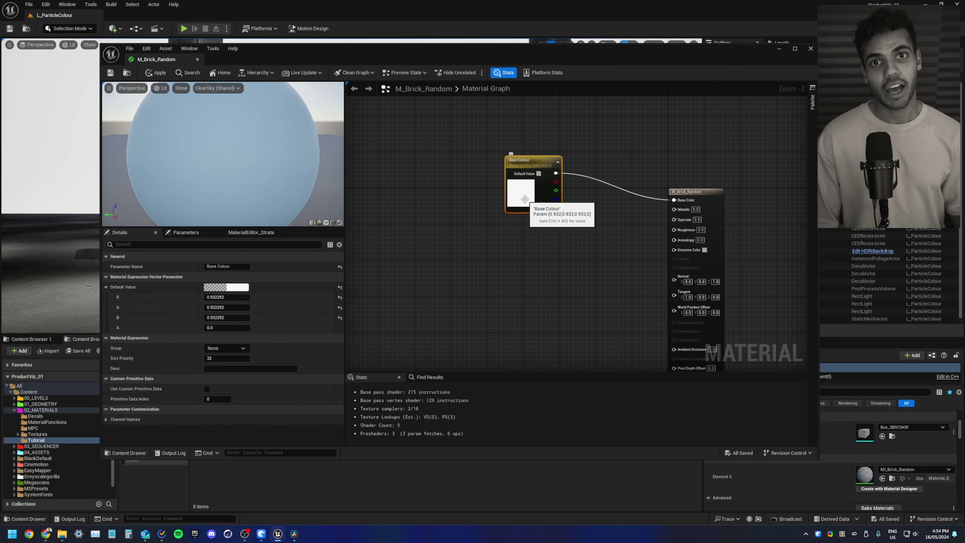
Step: Add a ParticleRandom node below the Base Colour parameter
{"action": "scroll", "coordinate": [543, 216], "scroll_direction": "up", "scroll_amount": 2}
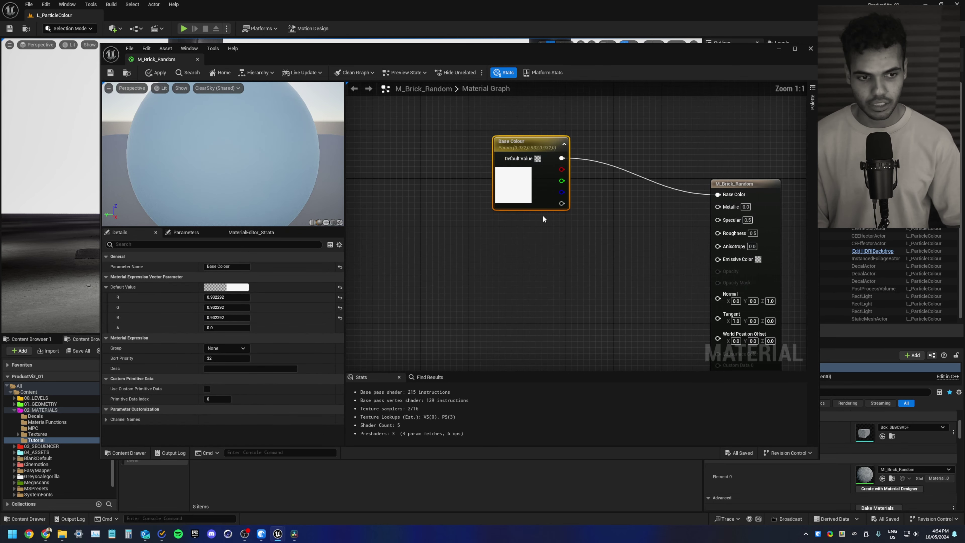
{"action": "right_click", "coordinate": [447, 225]}
{"action": "type", "text": "particle ran"}
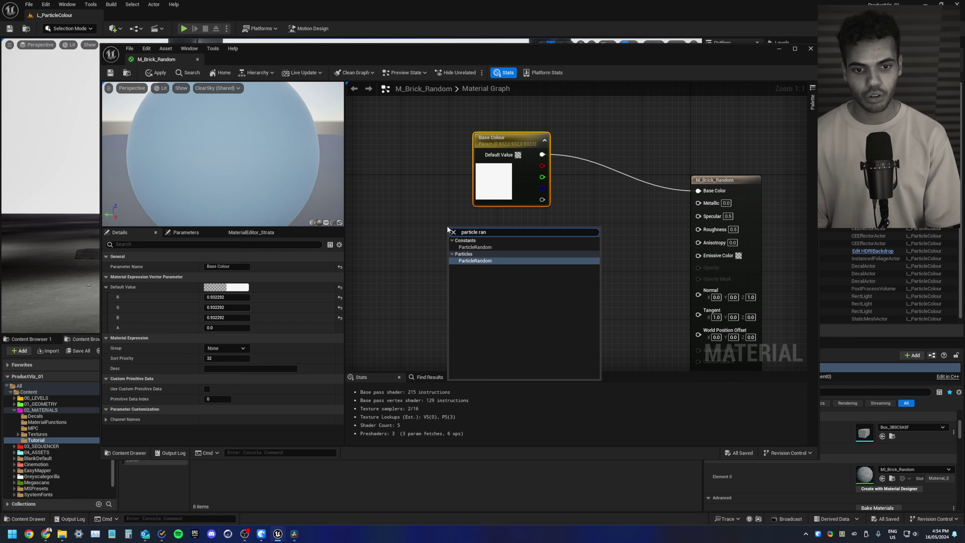
{"action": "key", "text": "Return"}
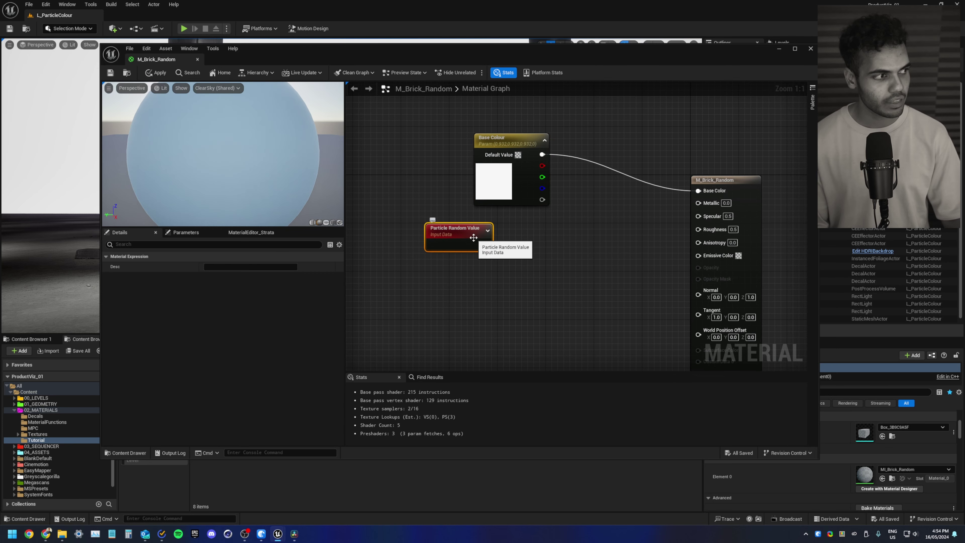
Step: Add an SCurve node and connect the Particle Random Value output to its In input
{"action": "right_click", "coordinate": [536, 236]}
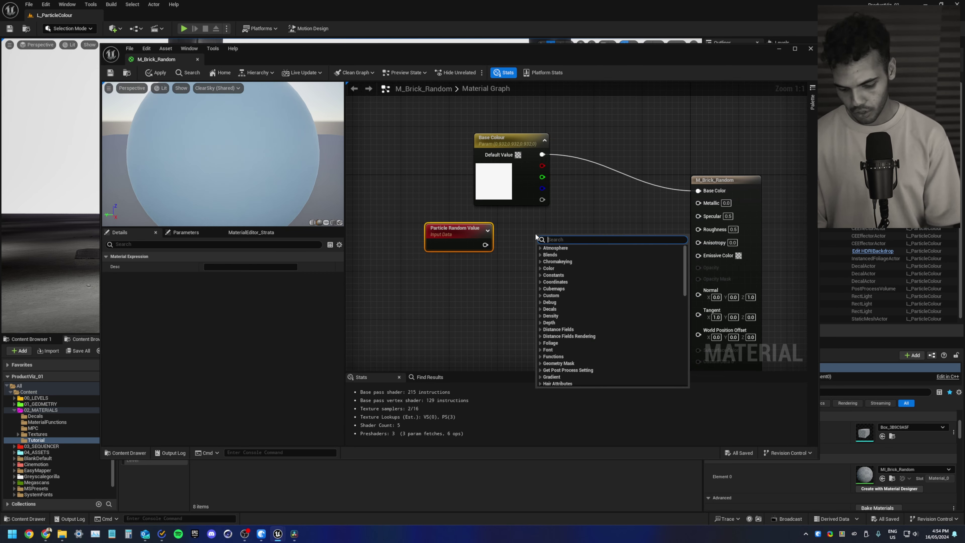
{"action": "type", "text": "scurve"}
{"action": "key", "text": "Return"}
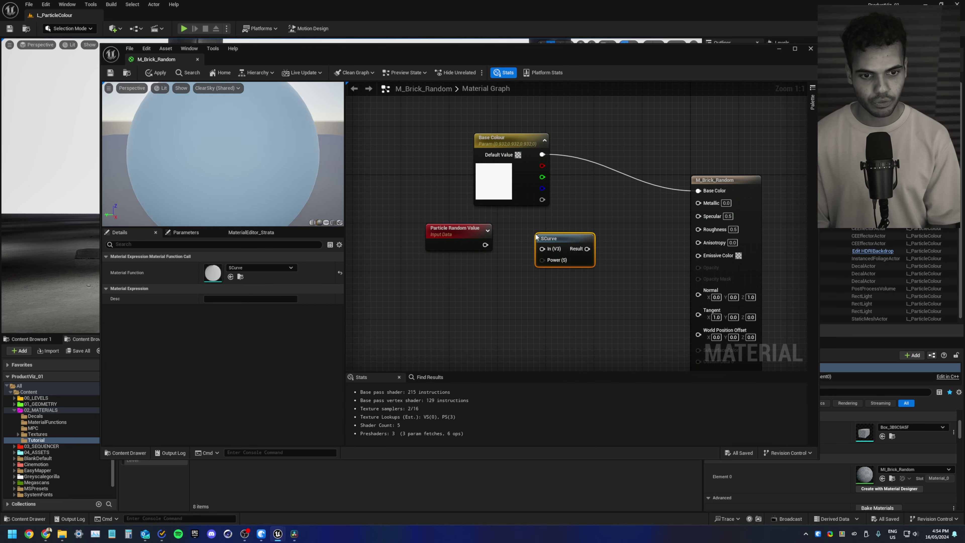
{"action": "left_click_drag", "start_coordinate": [485, 244], "coordinate": [543, 249]}
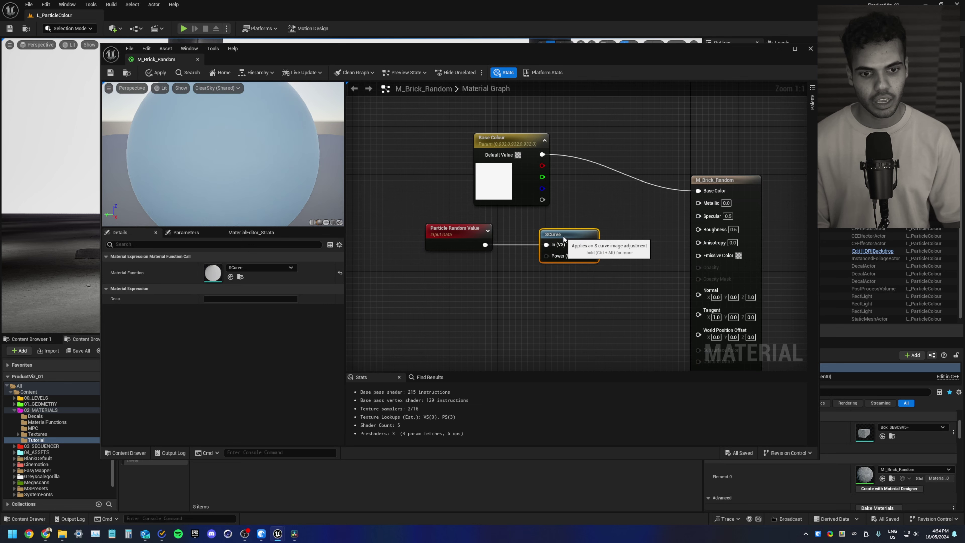
Step: Add a scalar parameter named Contrast and place it below the Particle Random Value node
{"action": "left_click", "coordinate": [483, 280]}
{"action": "left_click", "coordinate": [477, 275]}
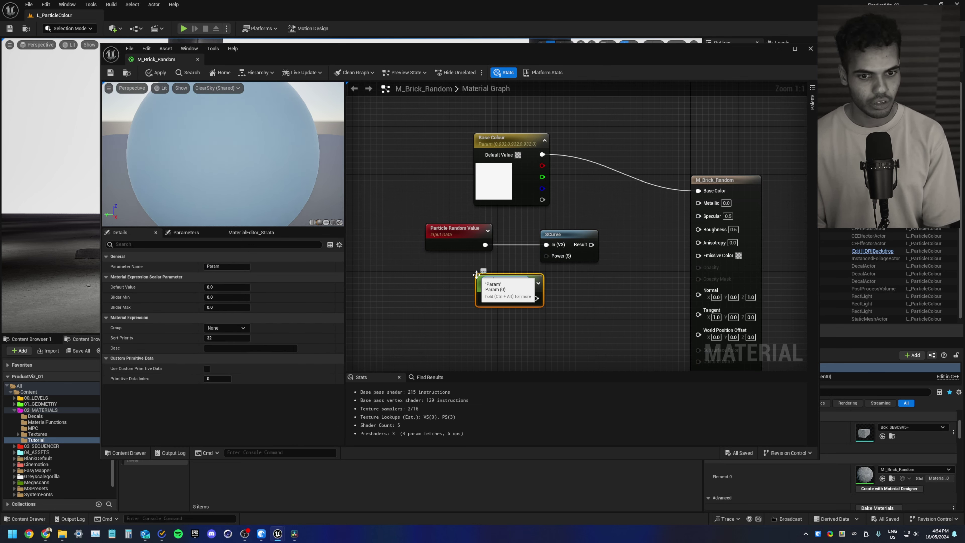
{"action": "type", "text": "Contrast"}
{"action": "key", "text": "Return"}
{"action": "left_click_drag", "start_coordinate": [477, 275], "coordinate": [450, 272]}
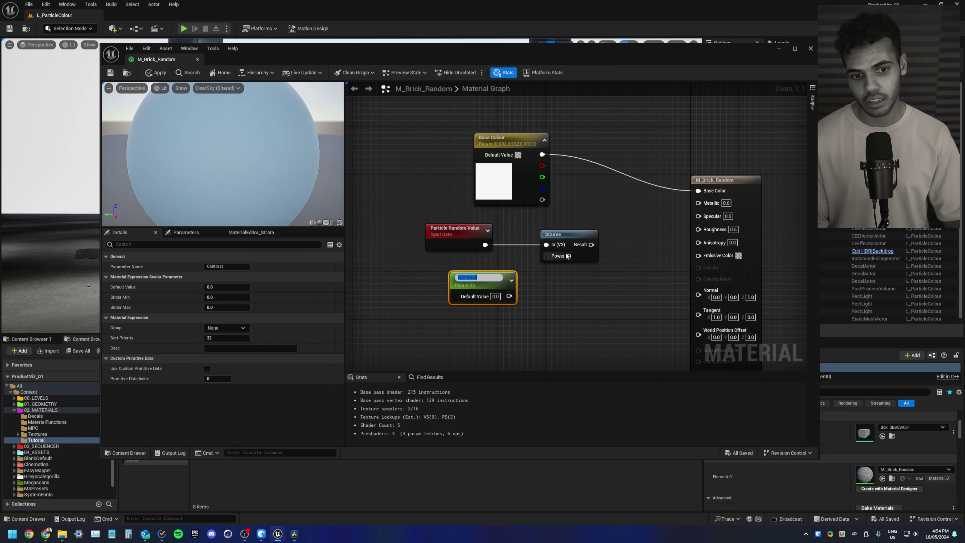
Step: Set the Contrast parameter's default to 1, then wire it into the SCurve's Power input and the SCurve Result into Metallic
{"action": "left_click", "coordinate": [497, 296]}
{"action": "type", "text": "1"}
{"action": "left_click", "coordinate": [506, 318]}
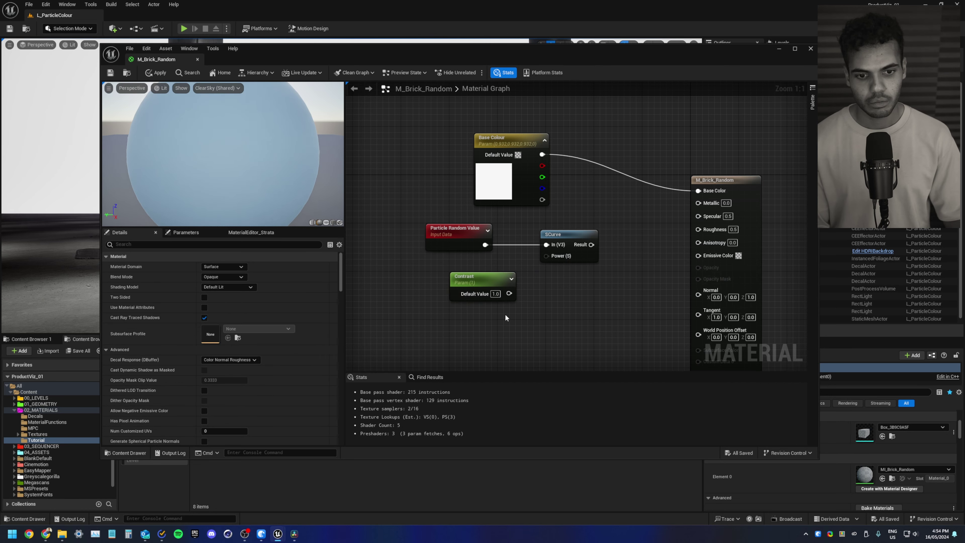
{"action": "left_click_drag", "start_coordinate": [509, 294], "coordinate": [700, 203]}
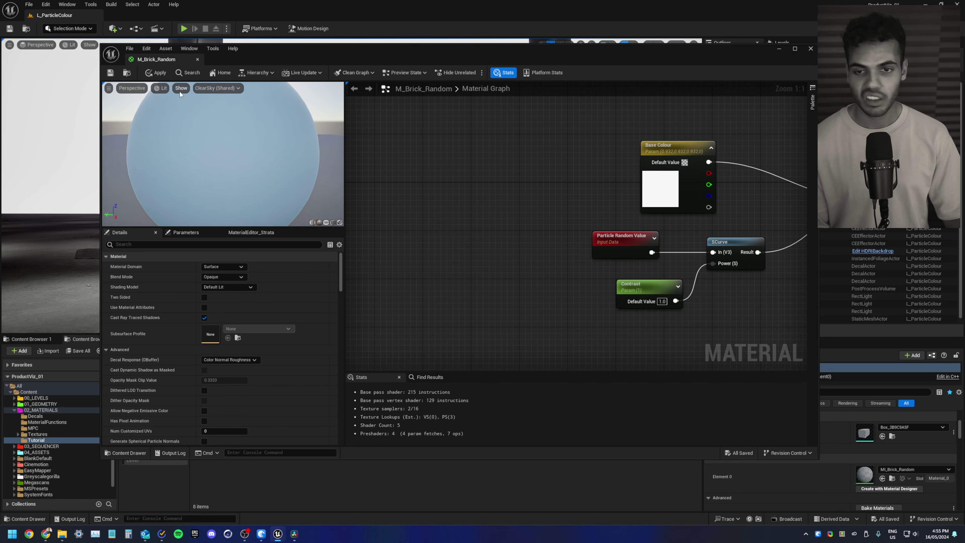
Step: Apply the material changes and re-attach the Box under cloner_concrete_brick to refresh the wall
{"action": "left_click", "coordinate": [154, 73]}
{"action": "left_click", "coordinate": [779, 49]}
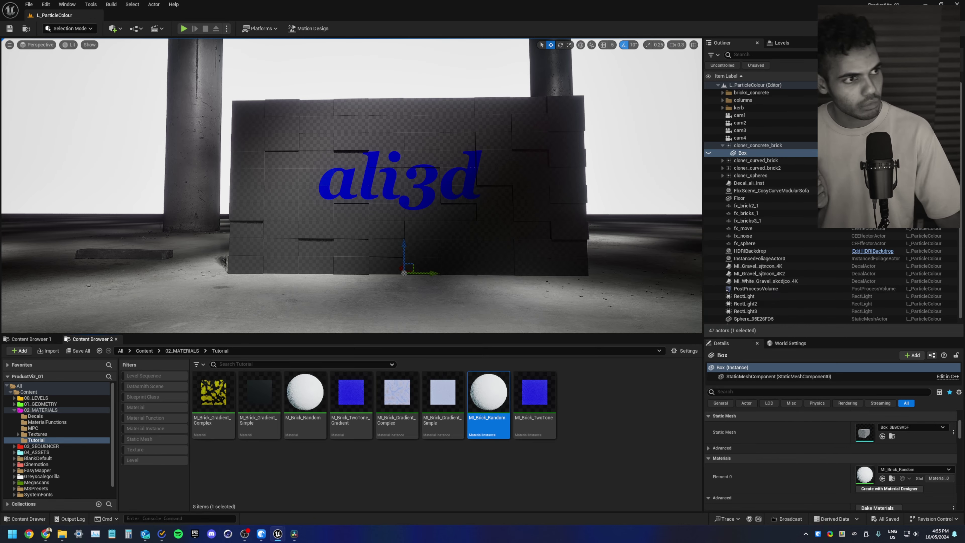
{"action": "left_click", "coordinate": [758, 146]}
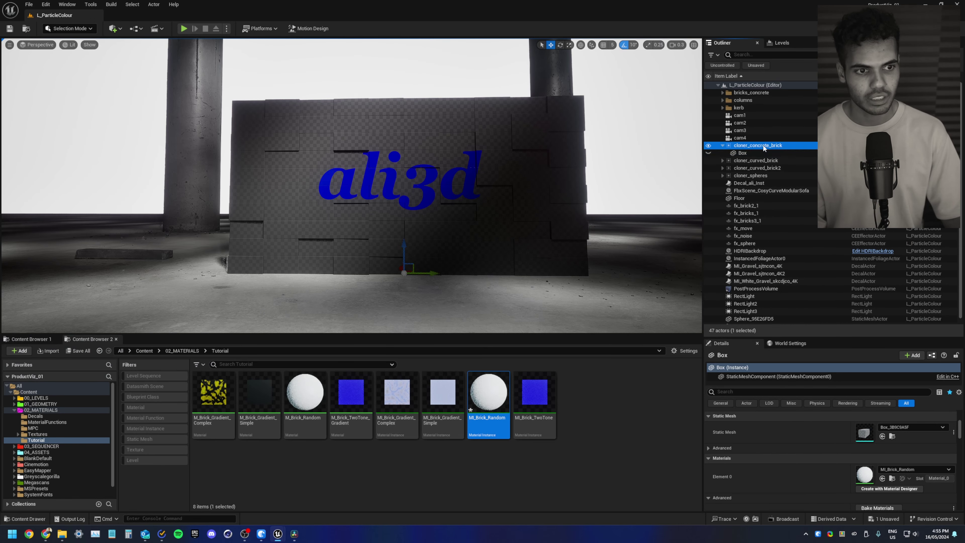
{"action": "scroll", "coordinate": [798, 456], "scroll_direction": "down", "scroll_amount": 3}
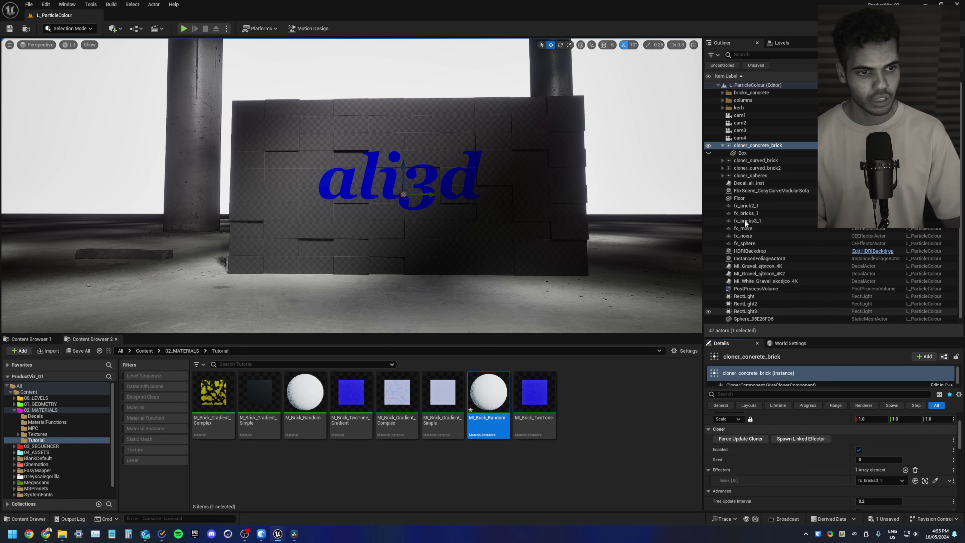
{"action": "left_click", "coordinate": [742, 153]}
{"action": "left_click_drag", "start_coordinate": [741, 115], "coordinate": [758, 153]}
{"action": "mouse_move", "coordinate": [493, 211]}
{"action": "right_mouse_down"}
{"action": "mouse_move", "coordinate": [445, 190]}
{"action": "mouse_move", "coordinate": [525, 180]}
{"action": "mouse_move", "coordinate": [437, 201]}
{"action": "mouse_move", "coordinate": [517, 225]}
{"action": "mouse_move", "coordinate": [509, 217]}
{"action": "right_mouse_up"}
Step: Bring up the MI_Brick_Random instance beside the wall and raise its Contrast to about 3.98
{"action": "left_click", "coordinate": [278, 534]}
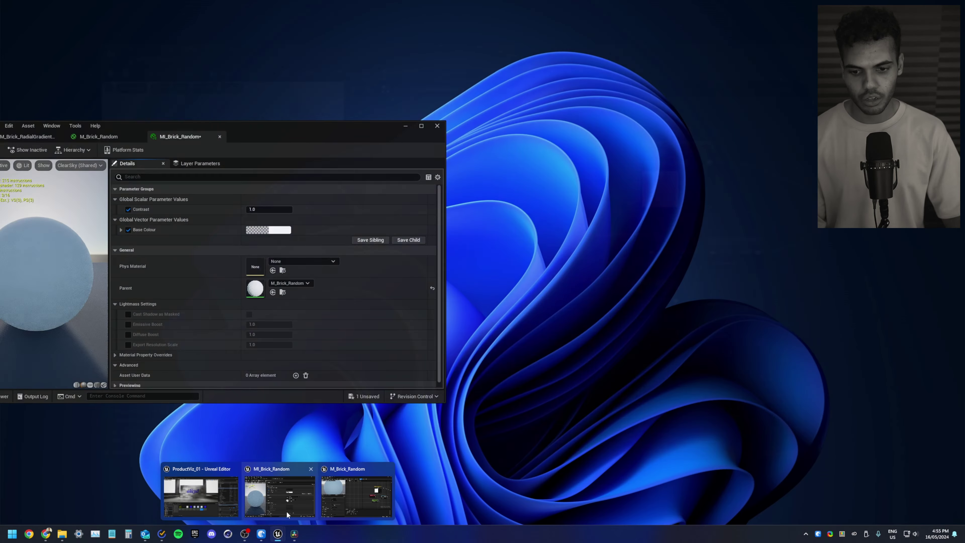
{"action": "left_click", "coordinate": [287, 510]}
{"action": "left_click_drag", "start_coordinate": [272, 110], "coordinate": [272, 283]}
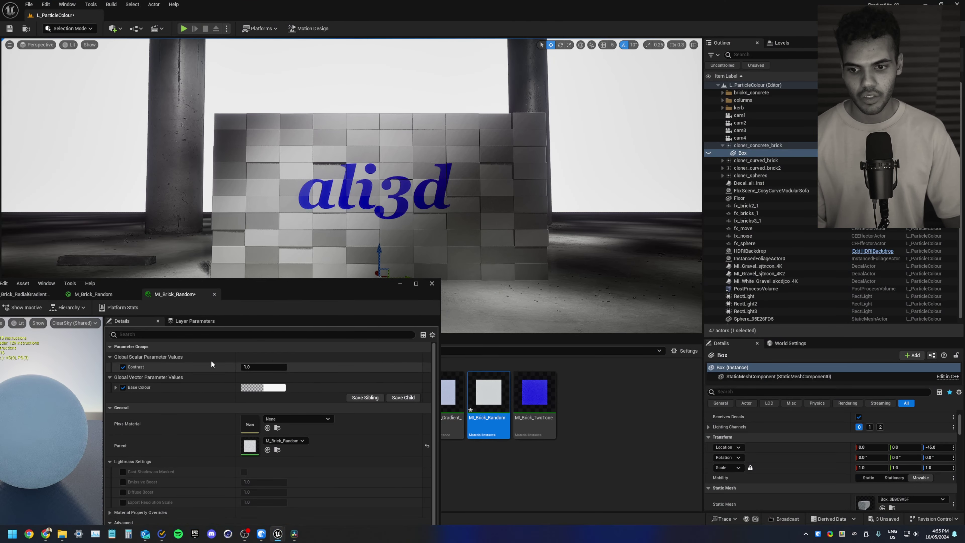
{"action": "mouse_move", "coordinate": [248, 368]}
{"action": "left_mouse_down"}
{"action": "mouse_move", "coordinate": [296, 368]}
{"action": "mouse_move", "coordinate": [257, 369]}
{"action": "left_mouse_up"}
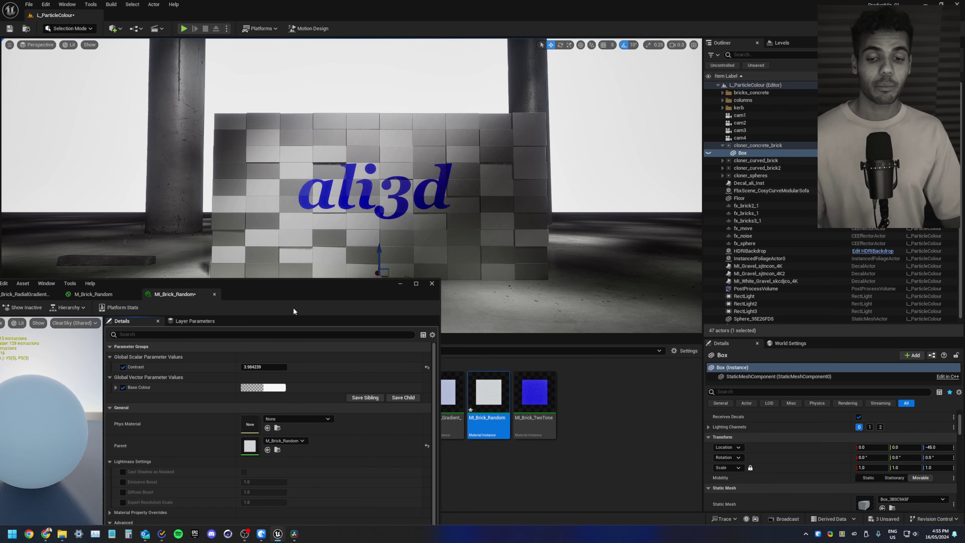
{"action": "right_click_drag", "start_coordinate": [402, 201], "coordinate": [399, 94]}
Step: In the M_Brick_Random graph, add a OneMinus node fed by the SCurve Result and connect its output to Roughness
{"action": "left_click_drag", "start_coordinate": [291, 290], "coordinate": [331, 278]}
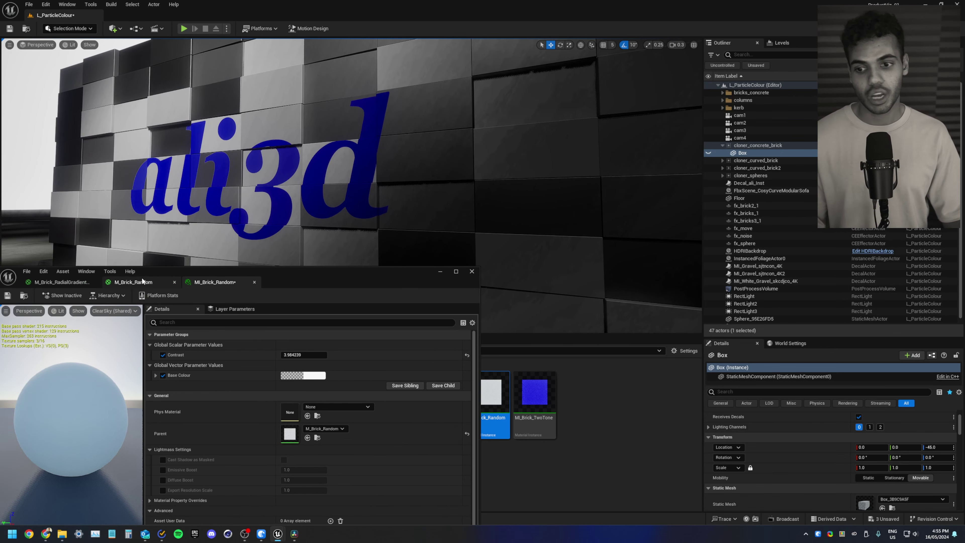
{"action": "left_click", "coordinate": [142, 281]}
{"action": "scroll", "coordinate": [242, 394], "scroll_direction": "down", "scroll_amount": 4}
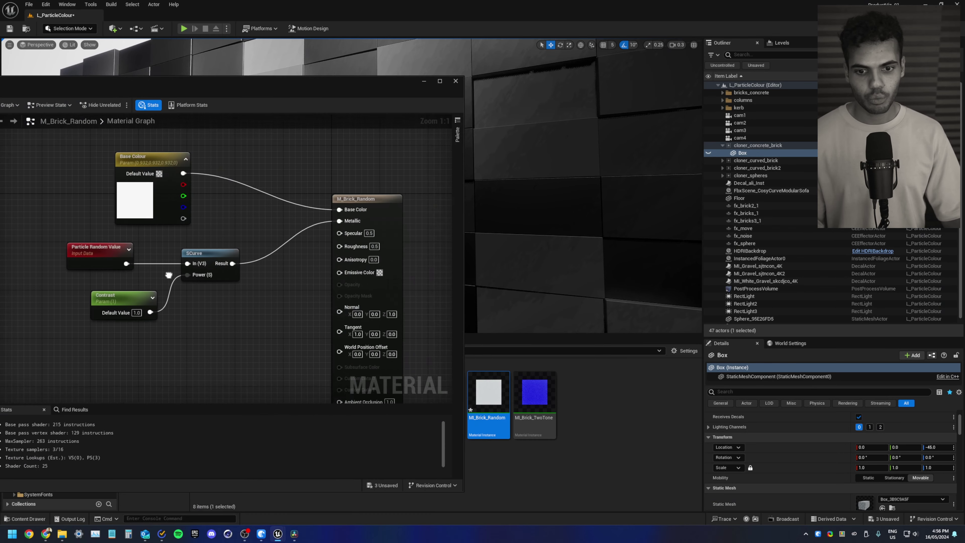
{"action": "right_click_drag", "start_coordinate": [169, 275], "coordinate": [148, 284]}
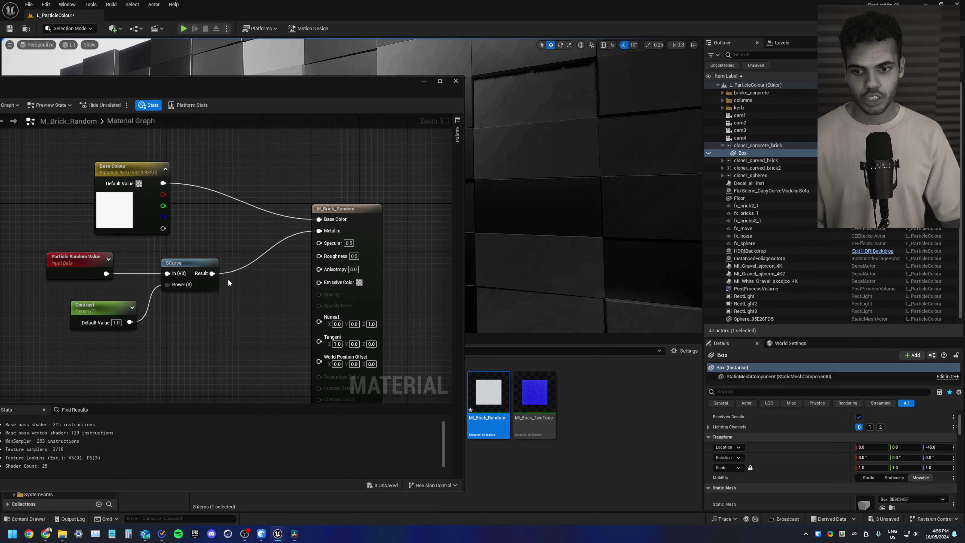
{"action": "left_click_drag", "start_coordinate": [213, 275], "coordinate": [252, 338]}
{"action": "type", "text": "onemin"}
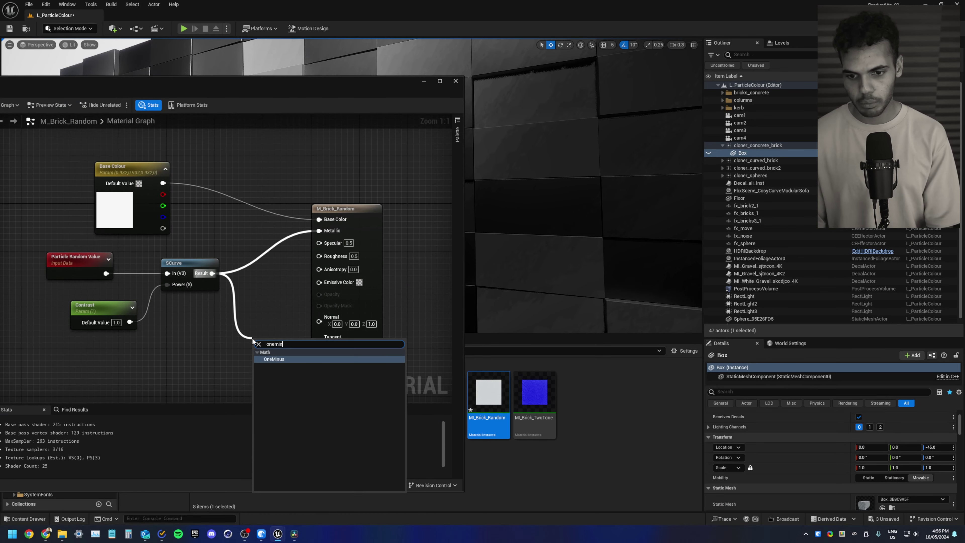
{"action": "key", "text": "Return"}
{"action": "left_click_drag", "start_coordinate": [273, 355], "coordinate": [320, 256]}
{"action": "left_click_drag", "start_coordinate": [264, 340], "coordinate": [261, 295]}
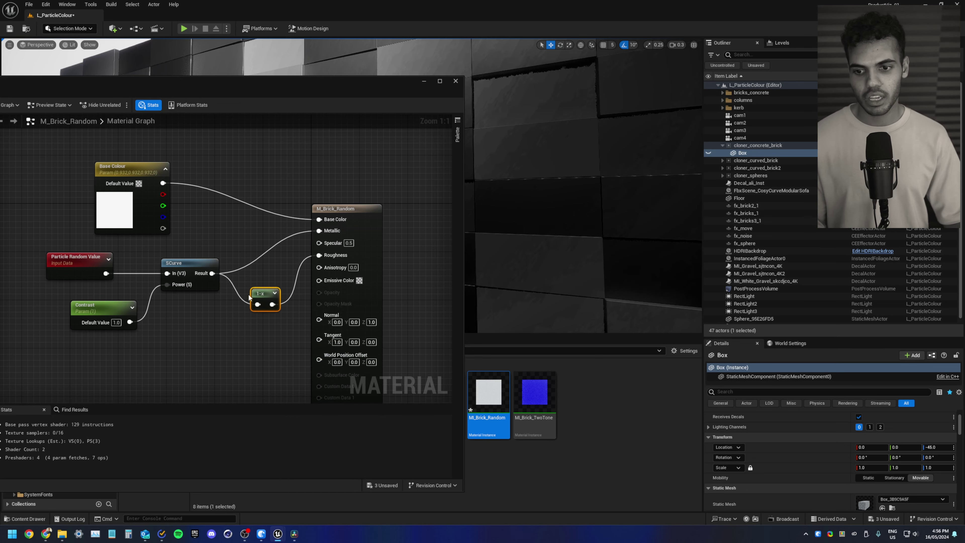
{"action": "left_click", "coordinate": [193, 268]}
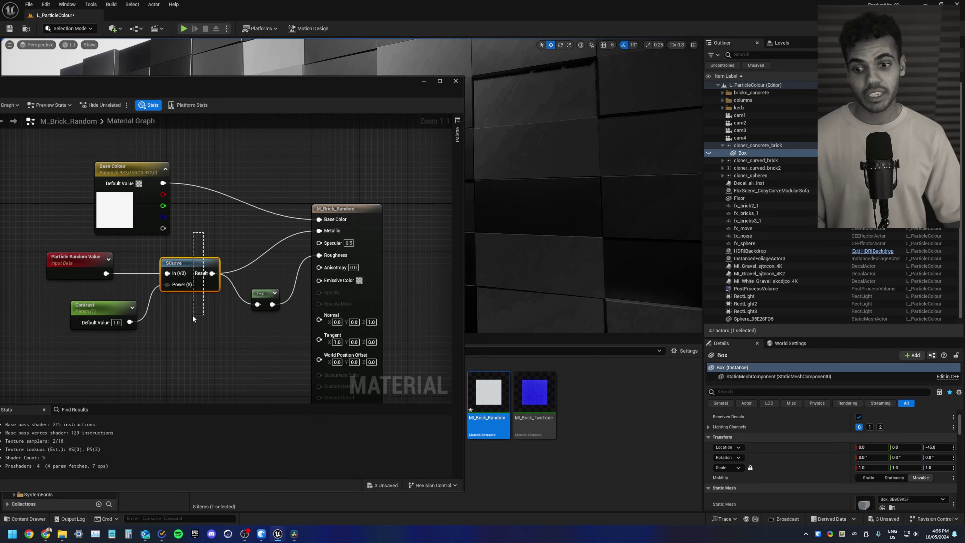
{"action": "left_click_drag", "start_coordinate": [253, 338], "coordinate": [268, 275]}
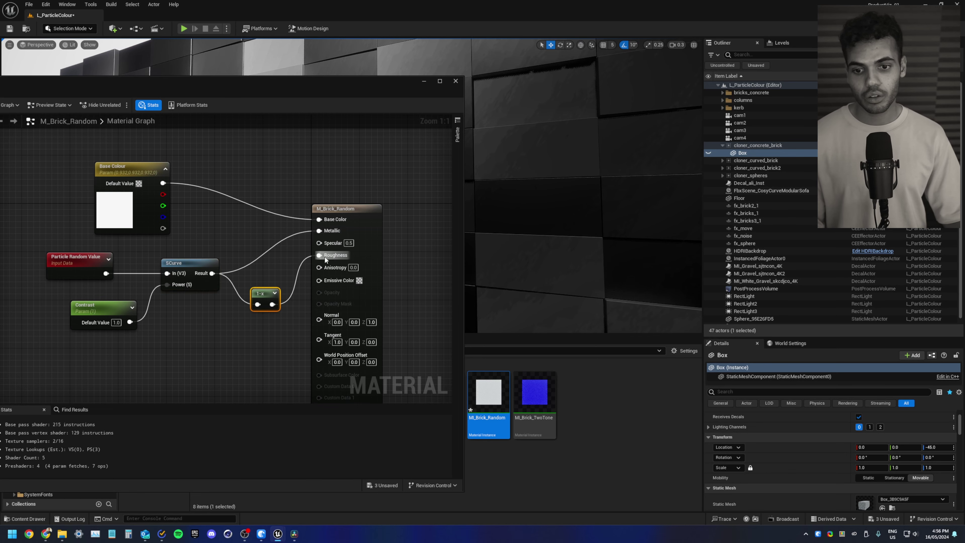
Step: Save M_Brick_Random and inspect the metallic and rough bricks of the wall up close in the level
{"action": "left_click_drag", "start_coordinate": [251, 85], "coordinate": [555, 154]}
{"action": "left_click", "coordinate": [59, 175]}
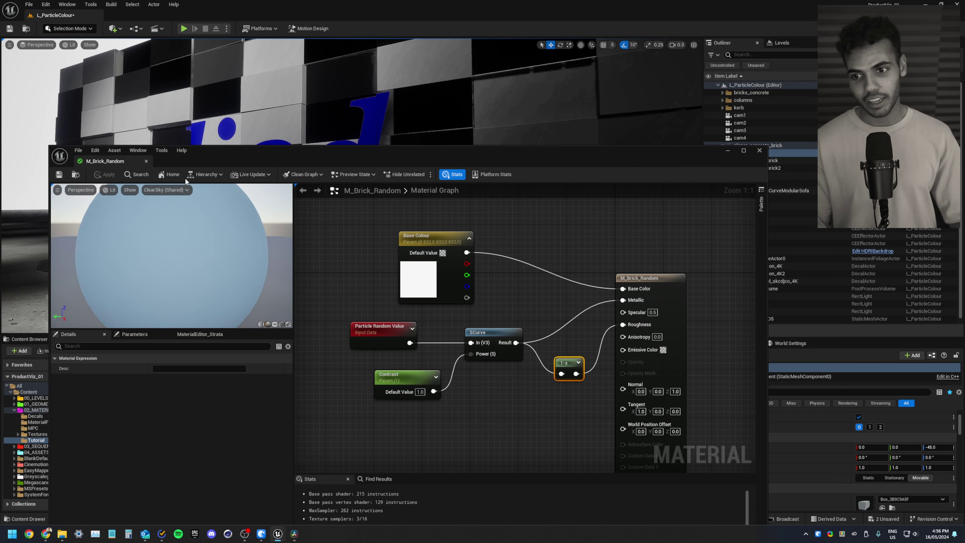
{"action": "left_click", "coordinate": [728, 150]}
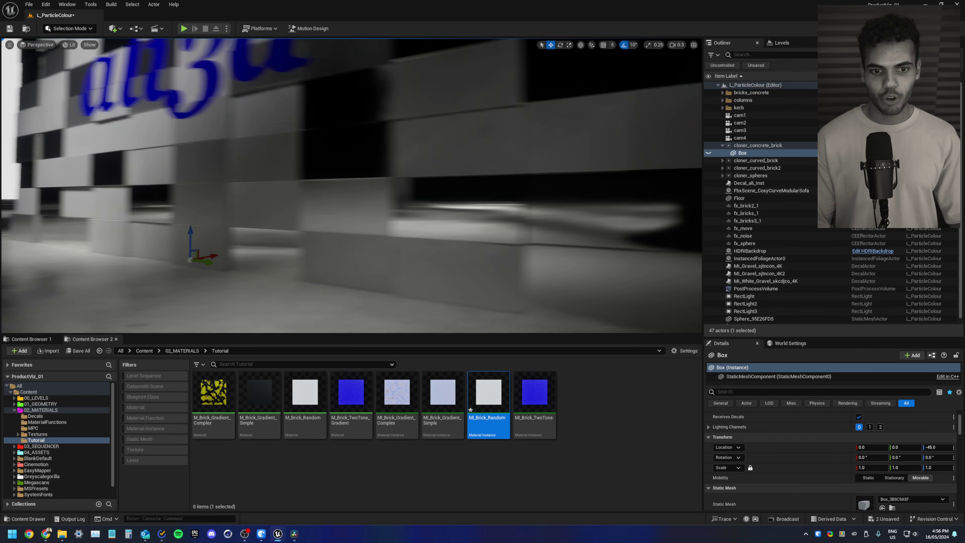
{"action": "right_click_drag", "start_coordinate": [489, 136], "coordinate": [489, 136]}
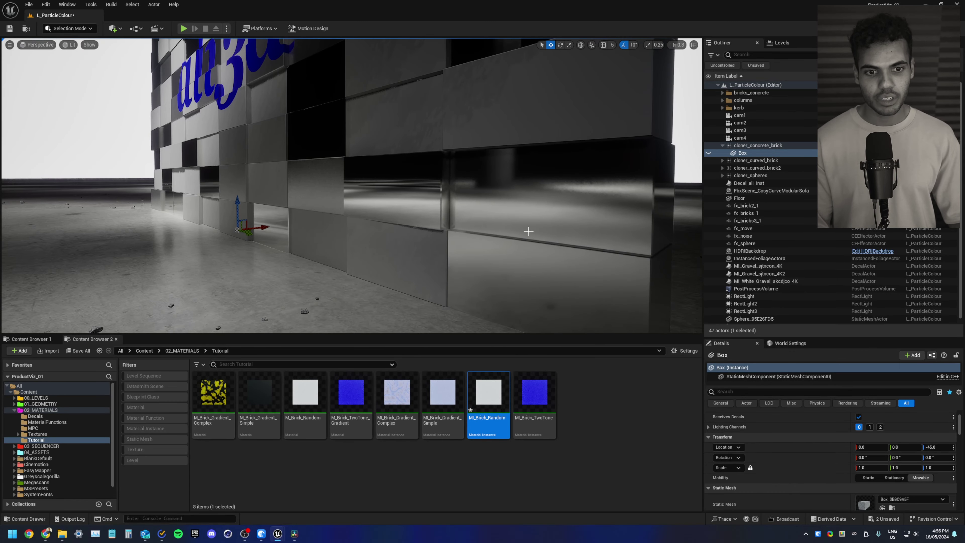
{"action": "right_click_drag", "start_coordinate": [520, 201], "coordinate": [520, 201]}
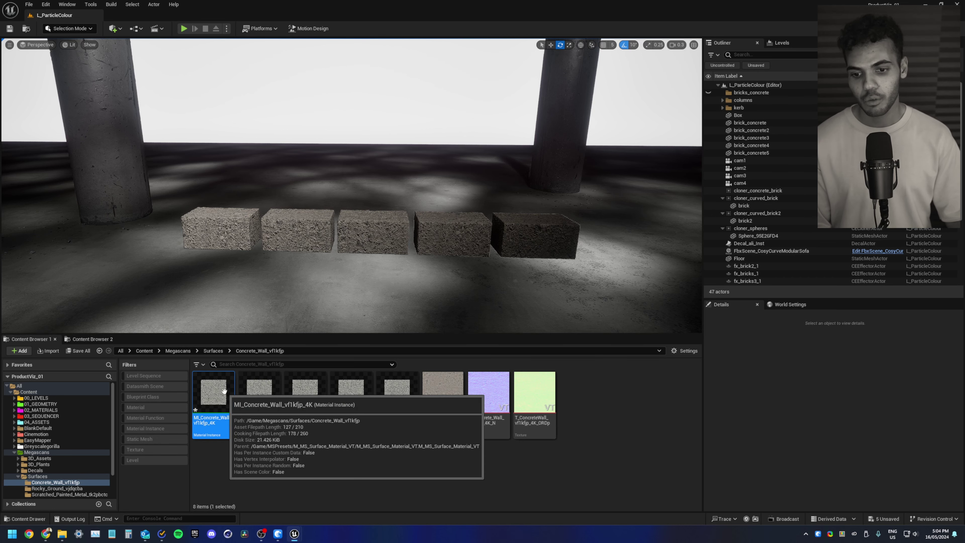
Step: Look over the MI_Concrete_Wall material instances and the row of five concrete bricks in the level
{"action": "left_click", "coordinate": [277, 400]}
{"action": "left_click", "coordinate": [308, 397]}
{"action": "left_click", "coordinate": [346, 394]}
{"action": "left_click", "coordinate": [391, 394]}
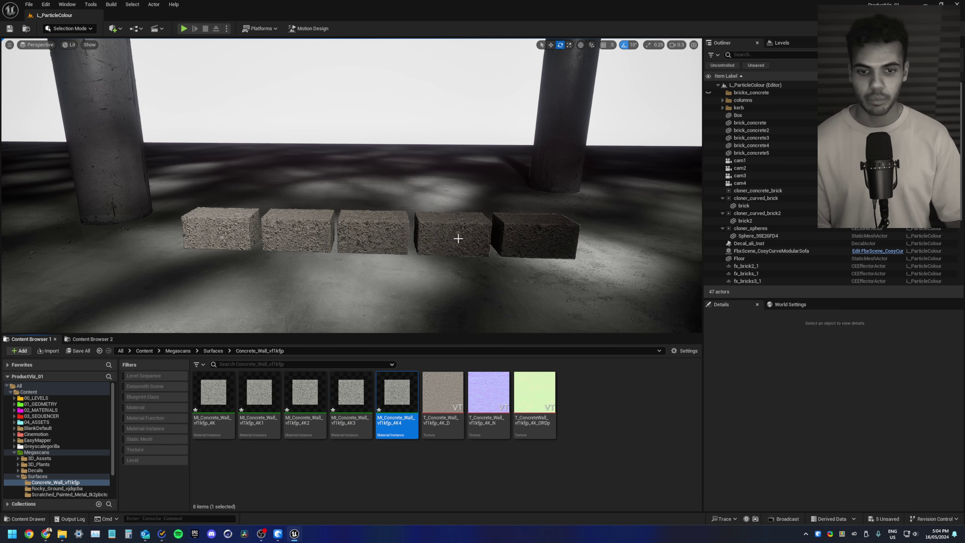
{"action": "left_click_drag", "start_coordinate": [457, 239], "coordinate": [415, 239], "text": "alt"}
{"action": "right_click_drag", "start_coordinate": [442, 210], "coordinate": [442, 211]}
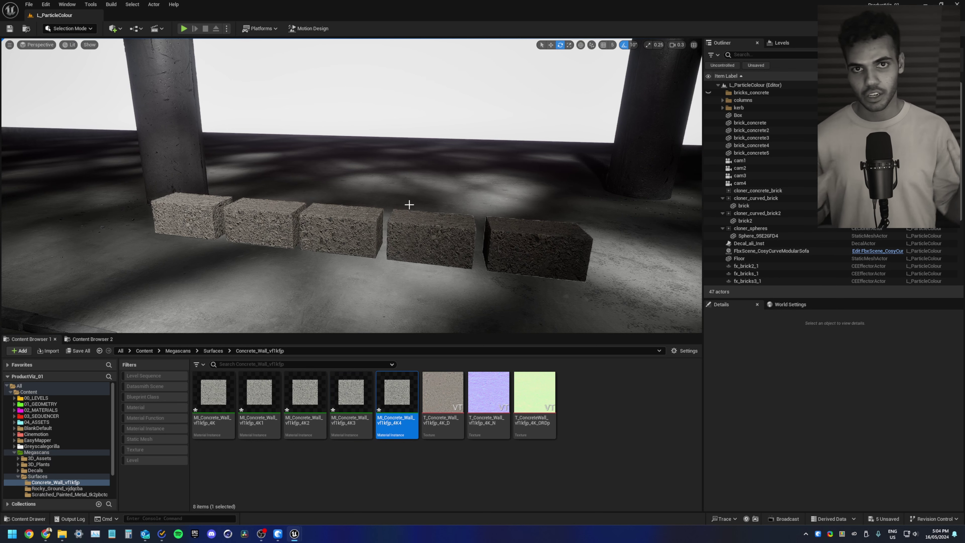
Step: Attach brick_concrete through brick_concrete5 to cloner_concrete_brick and frame the resulting wall
{"action": "left_click", "coordinate": [776, 120]}
{"action": "left_click", "coordinate": [759, 153], "text": "shift"}
{"action": "left_click_drag", "start_coordinate": [759, 152], "coordinate": [761, 191]}
{"action": "right_click_drag", "start_coordinate": [403, 223], "coordinate": [384, 217]}
{"action": "key", "text": "Escape"}
{"action": "key", "text": "w"}
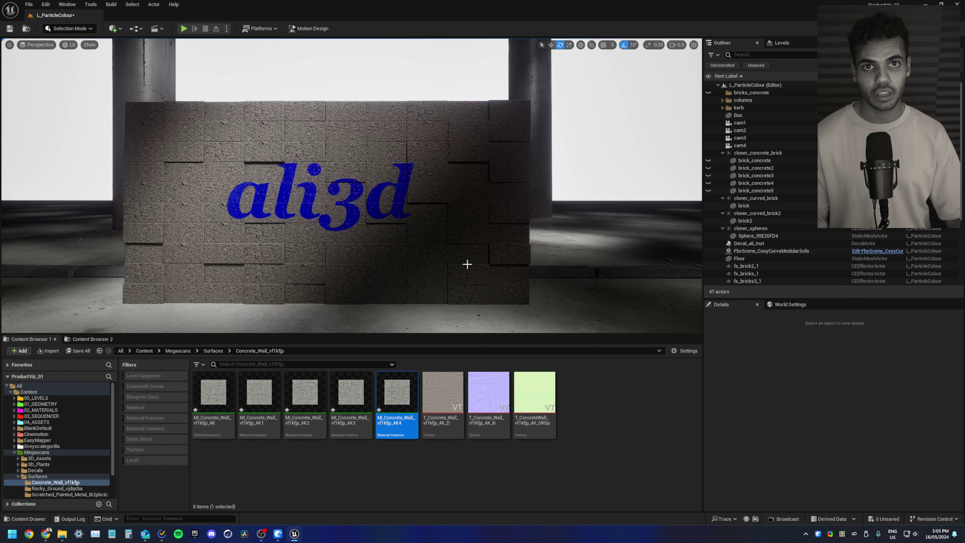
Step: Check the first MI_Concrete_Wall instance's texture maps and parent, and locate the parent material in the Content Browser
{"action": "mouse_move", "coordinate": [295, 534]}
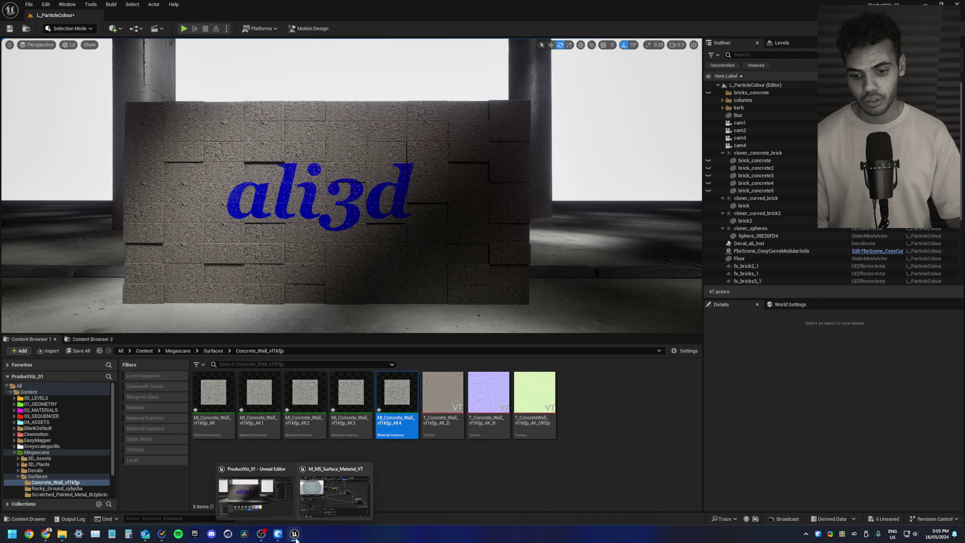
{"action": "left_click", "coordinate": [318, 509]}
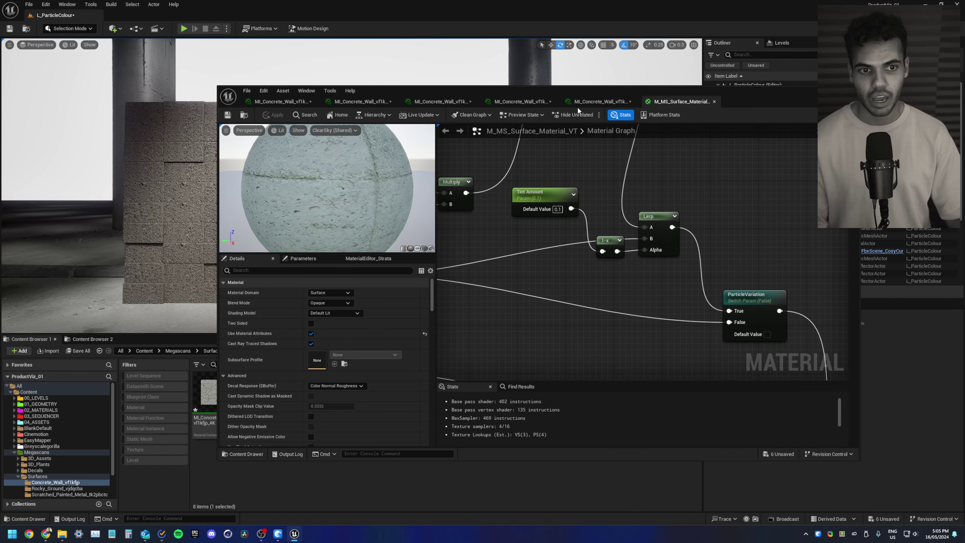
{"action": "left_click", "coordinate": [597, 100]}
{"action": "left_click", "coordinate": [679, 101]}
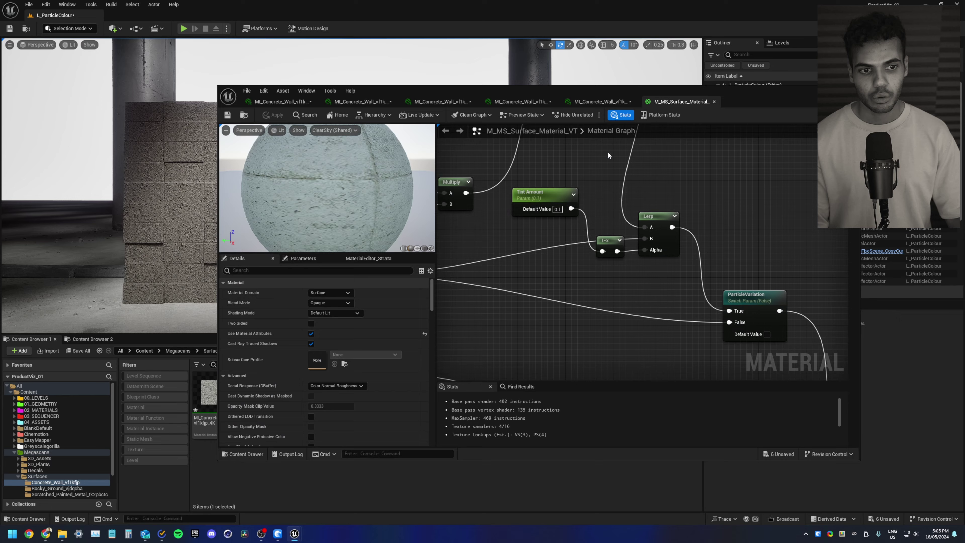
{"action": "scroll", "coordinate": [646, 288], "scroll_direction": "down", "scroll_amount": 5}
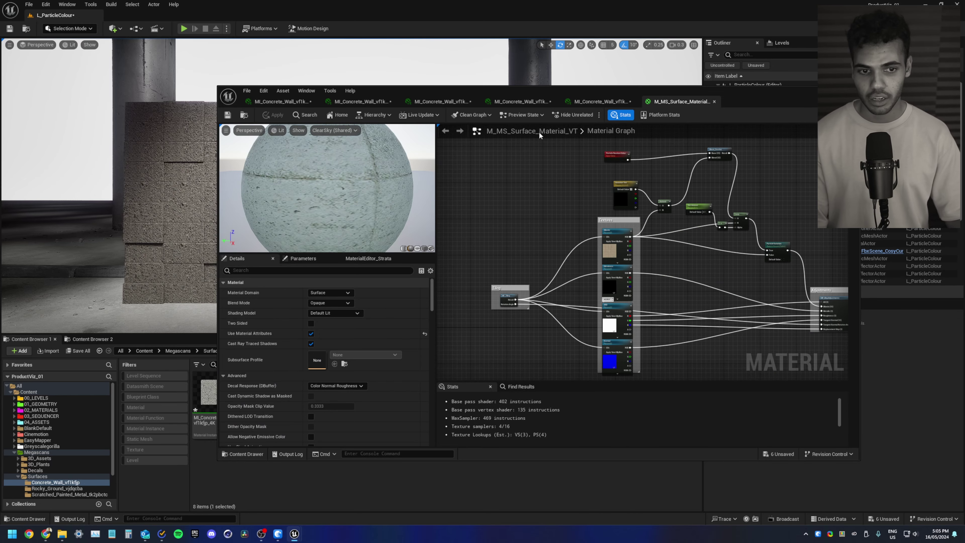
{"action": "left_click", "coordinate": [281, 101]}
{"action": "scroll", "coordinate": [608, 273], "scroll_direction": "down", "scroll_amount": 10}
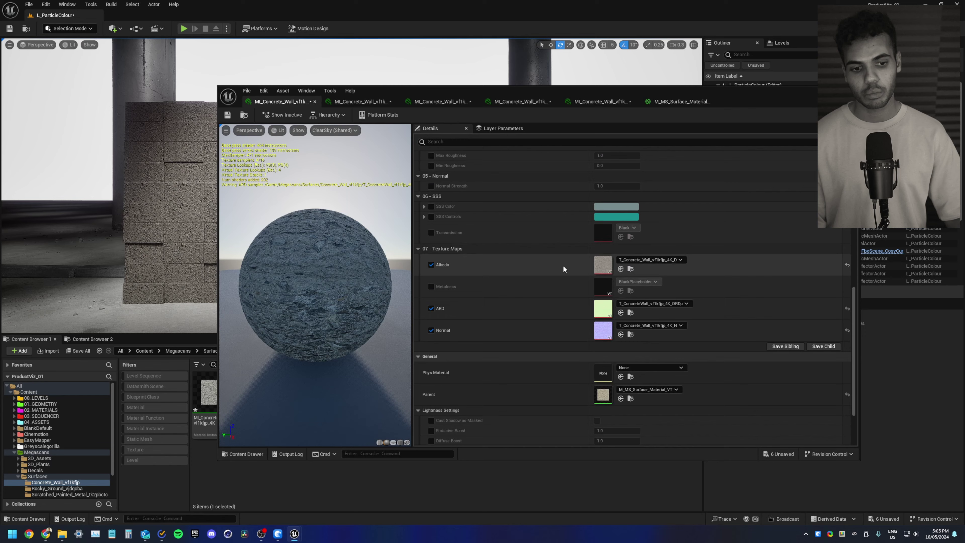
{"action": "left_click", "coordinate": [630, 346]}
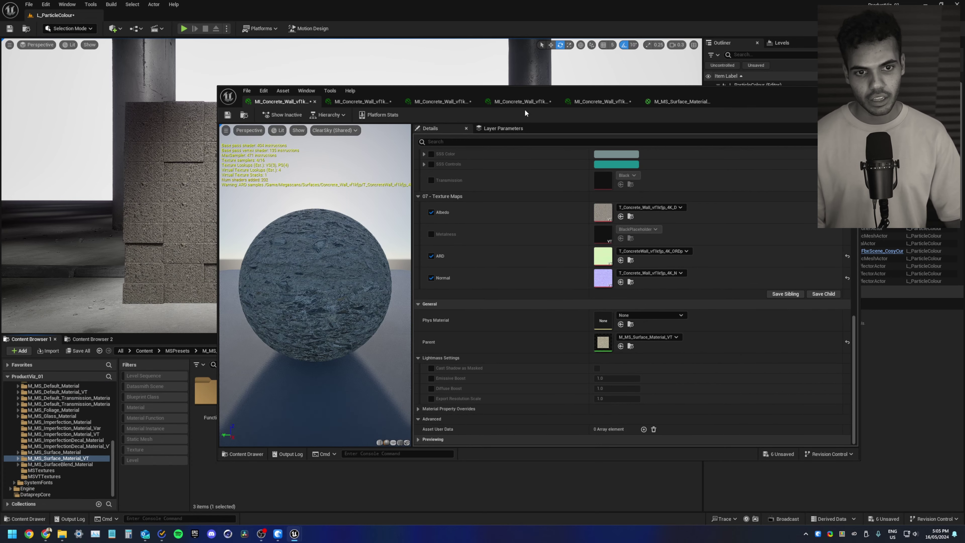
Step: Maximize the M_MS_Surface_Material_VT graph and view the added nodes that feed the ParticleVariation switch
{"action": "left_click_drag", "start_coordinate": [526, 93], "coordinate": [680, 28]}
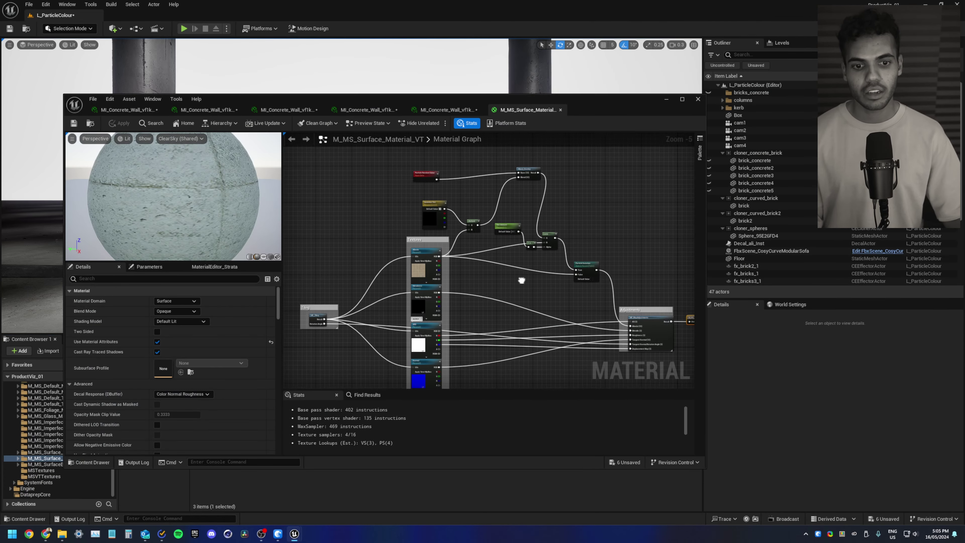
{"action": "scroll", "coordinate": [538, 256], "scroll_direction": "up", "scroll_amount": 3}
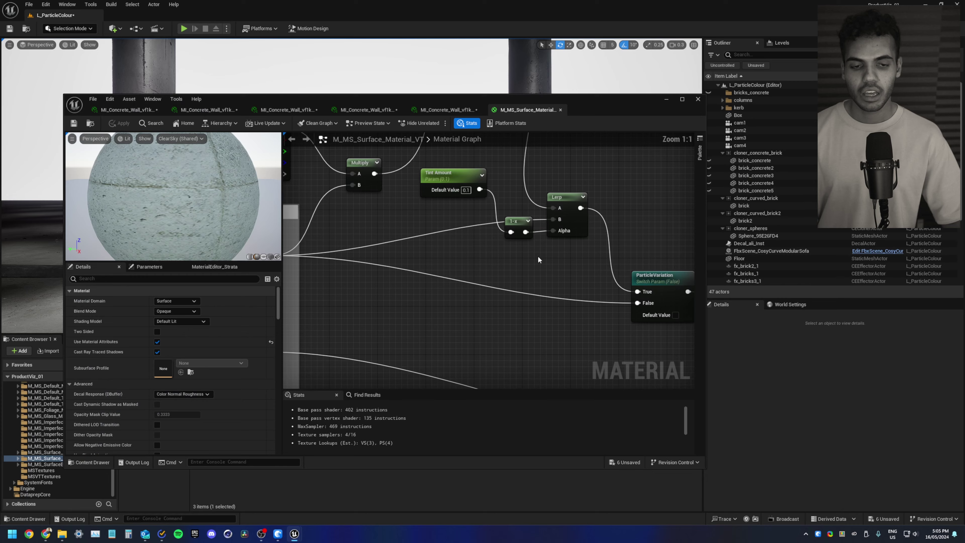
{"action": "scroll", "coordinate": [537, 257], "scroll_direction": "down", "scroll_amount": 3}
{"action": "scroll", "coordinate": [538, 257], "scroll_direction": "down", "scroll_amount": 1}
{"action": "scroll", "coordinate": [496, 288], "scroll_direction": "up", "scroll_amount": 4}
{"action": "scroll", "coordinate": [496, 287], "scroll_direction": "down", "scroll_amount": 2}
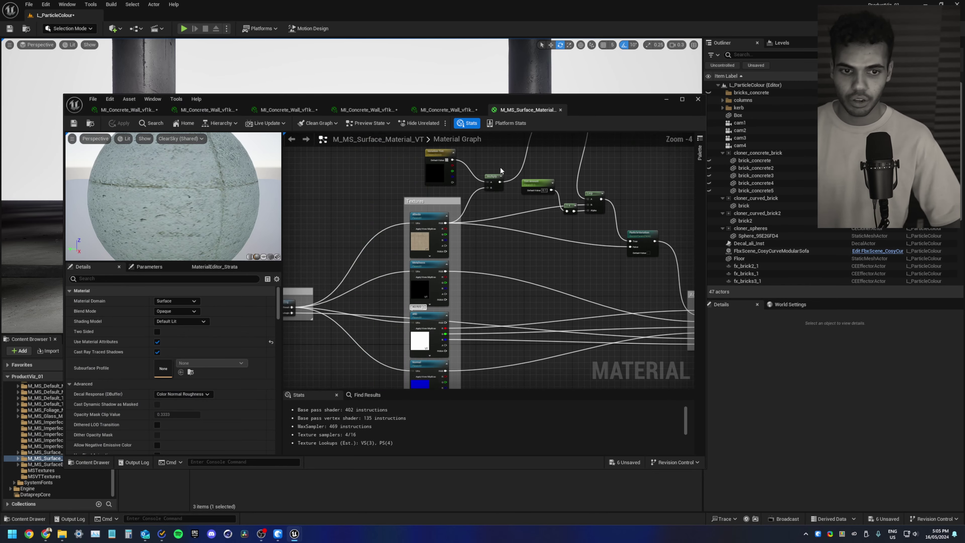
{"action": "right_click_drag", "start_coordinate": [500, 167], "coordinate": [517, 260]}
{"action": "scroll", "coordinate": [457, 174], "scroll_direction": "up", "scroll_amount": 4}
{"action": "double_click", "coordinate": [598, 101]}
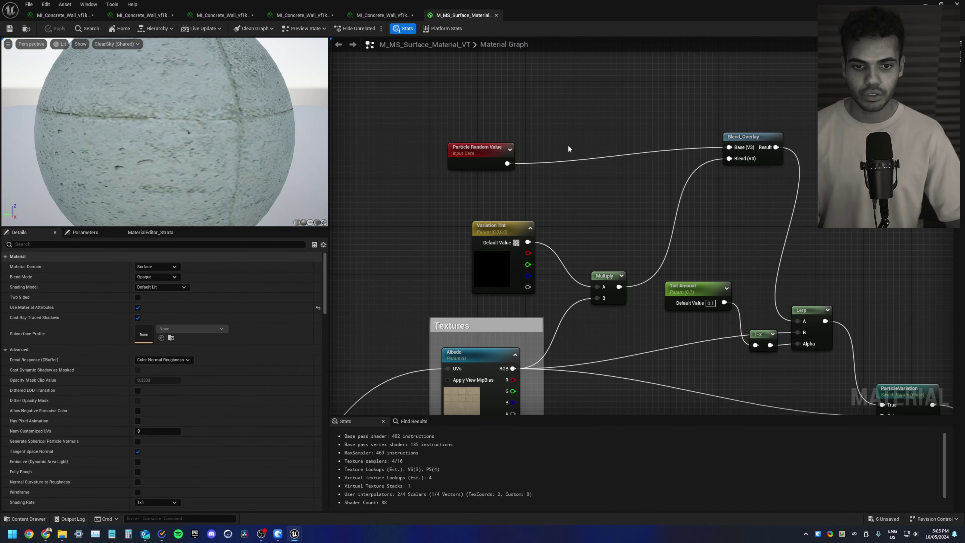
Step: Reposition the Particle Random Value node slightly higher, more level with the base input of Blend_Overlay
{"action": "left_click", "coordinate": [490, 152]}
{"action": "left_click_drag", "start_coordinate": [496, 149], "coordinate": [502, 143]}
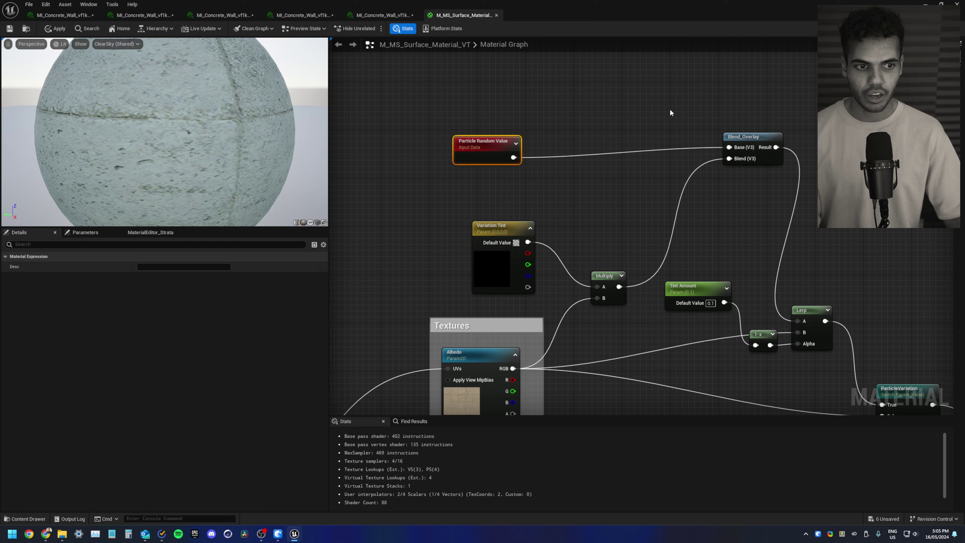
{"action": "left_click_drag", "start_coordinate": [737, 96], "coordinate": [749, 209]}
{"action": "left_click", "coordinate": [754, 108]}
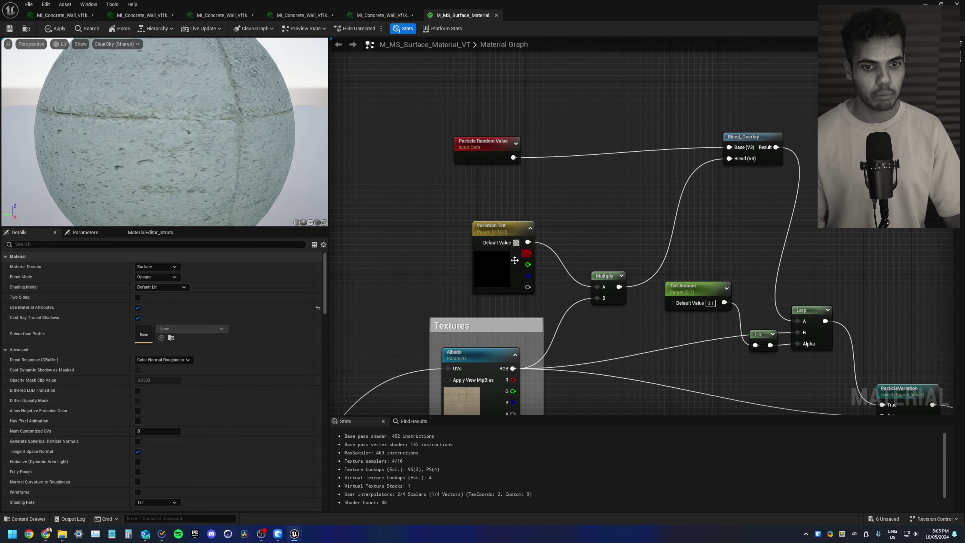
Step: Check the Variation Tint parameter and move the Tint Amount and 1-x nodes below the Albedo wire feeding the Lerp
{"action": "left_click", "coordinate": [494, 265]}
{"action": "right_click_drag", "start_coordinate": [722, 251], "coordinate": [618, 163]}
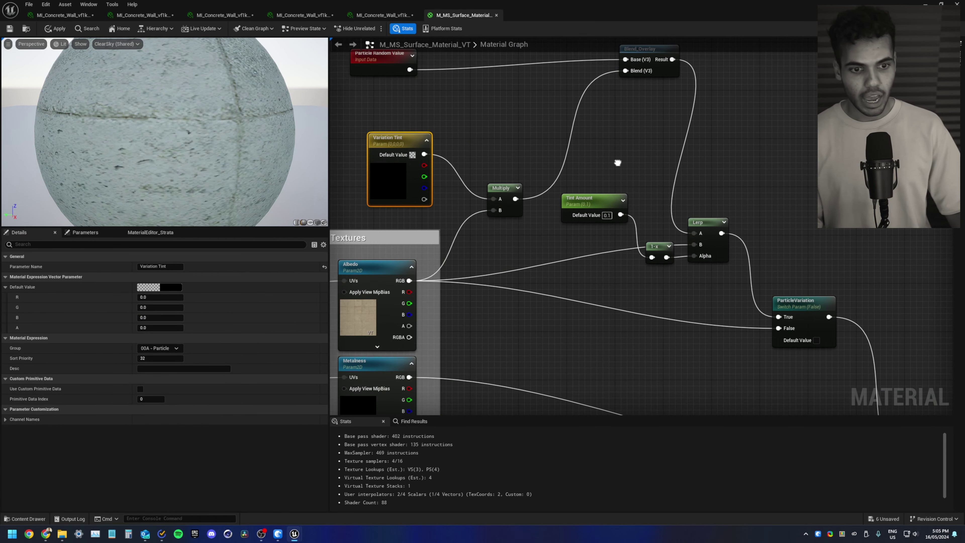
{"action": "left_click_drag", "start_coordinate": [744, 166], "coordinate": [701, 303]}
{"action": "left_click_drag", "start_coordinate": [592, 201], "coordinate": [604, 279]}
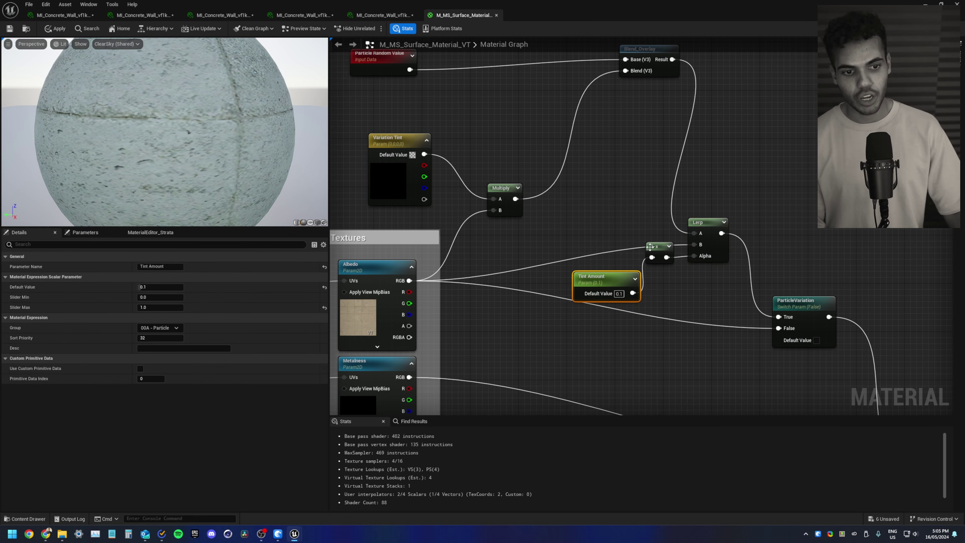
{"action": "left_click_drag", "start_coordinate": [651, 246], "coordinate": [656, 270]}
{"action": "left_click", "coordinate": [729, 184]}
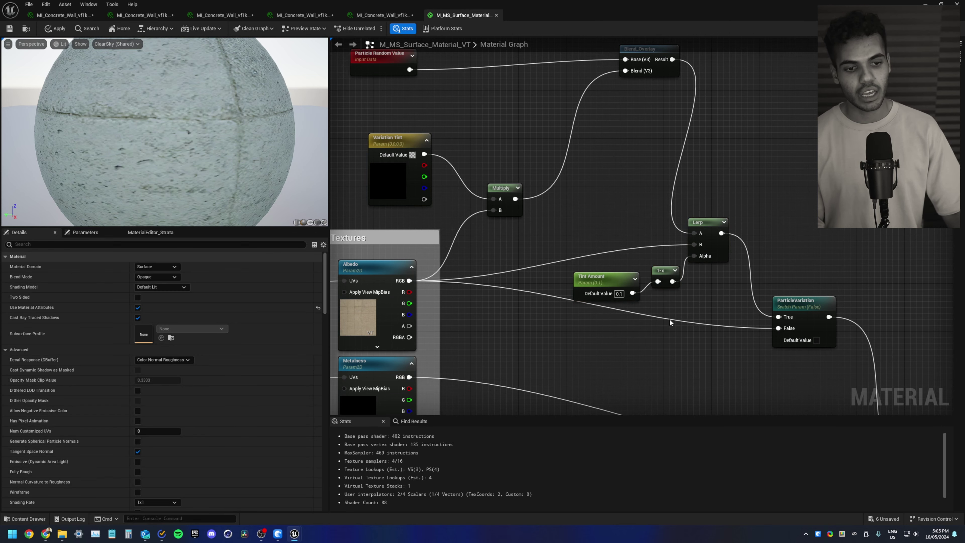
Step: Raise the Particle Random Value node and trace how Albedo, Variation Tint and Tint Amount feed the ParticleVariation switch
{"action": "left_click_drag", "start_coordinate": [649, 315], "coordinate": [572, 271]}
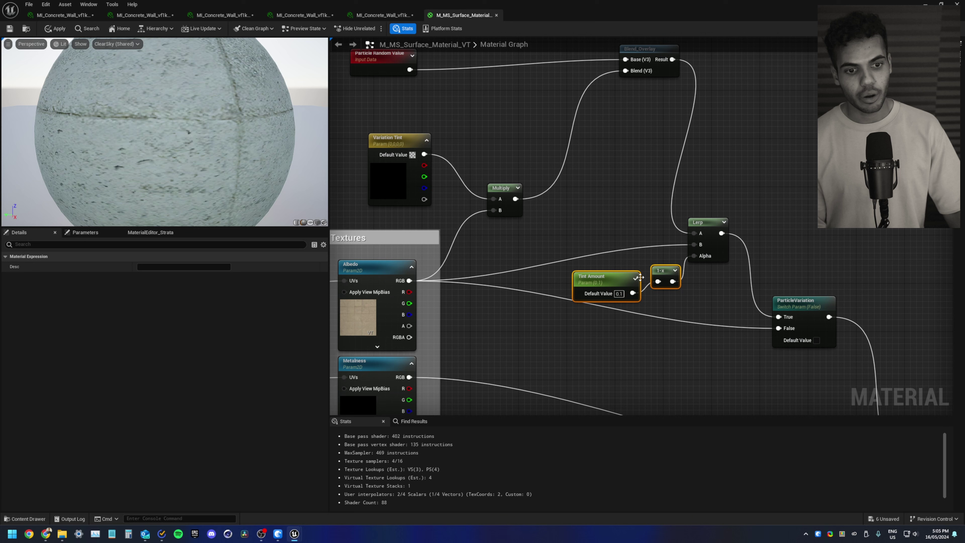
{"action": "right_click_drag", "start_coordinate": [612, 118], "coordinate": [646, 157]}
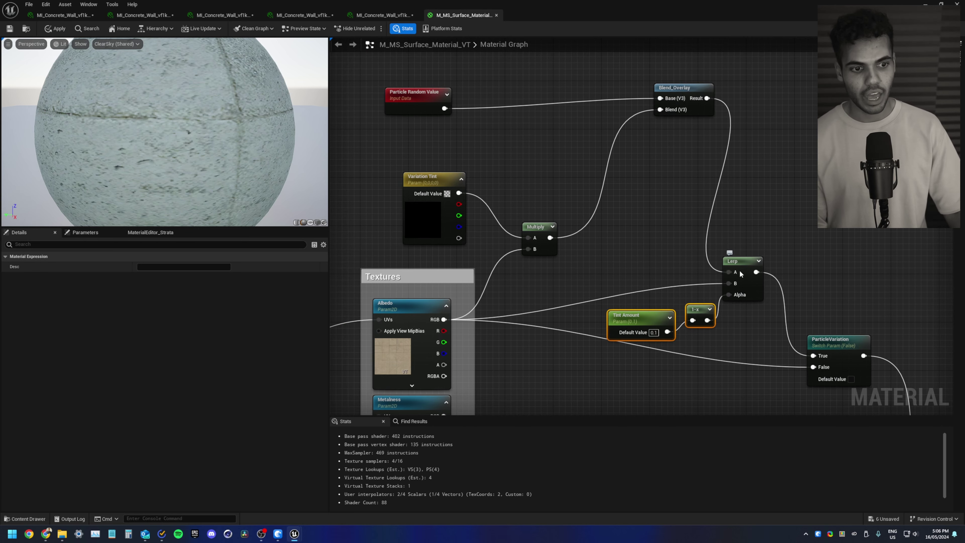
{"action": "left_click_drag", "start_coordinate": [430, 98], "coordinate": [465, 87]}
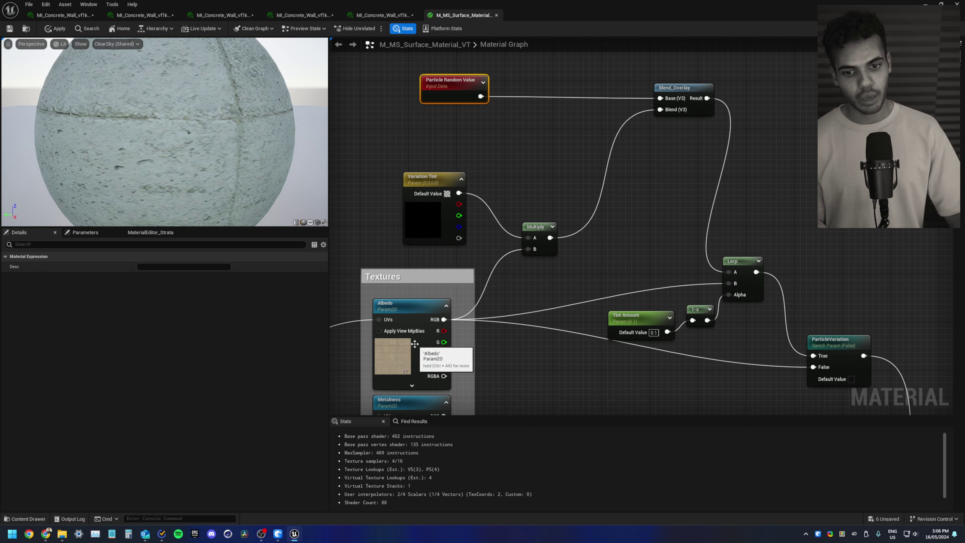
{"action": "left_click", "coordinate": [390, 364]}
{"action": "right_click_drag", "start_coordinate": [762, 357], "coordinate": [610, 269]}
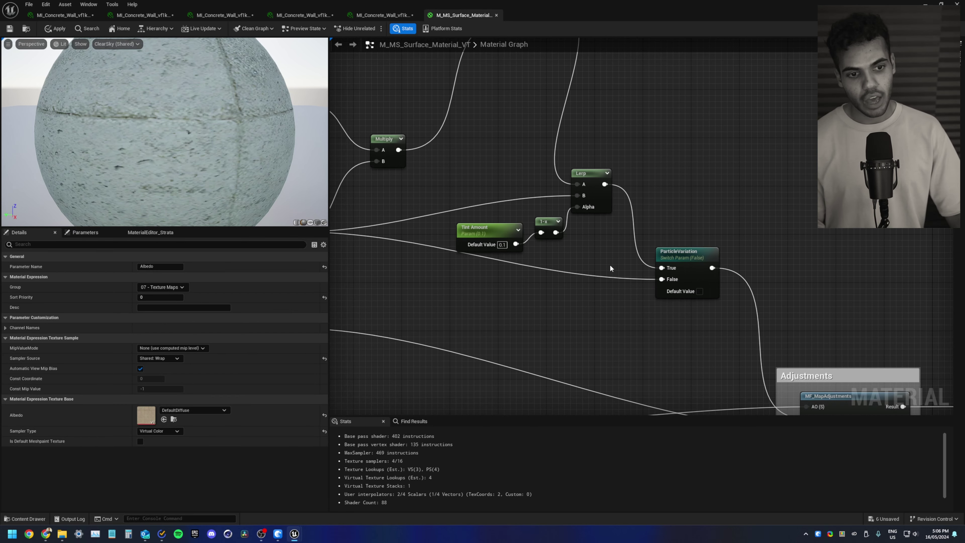
{"action": "left_click_drag", "start_coordinate": [724, 195], "coordinate": [700, 220]}
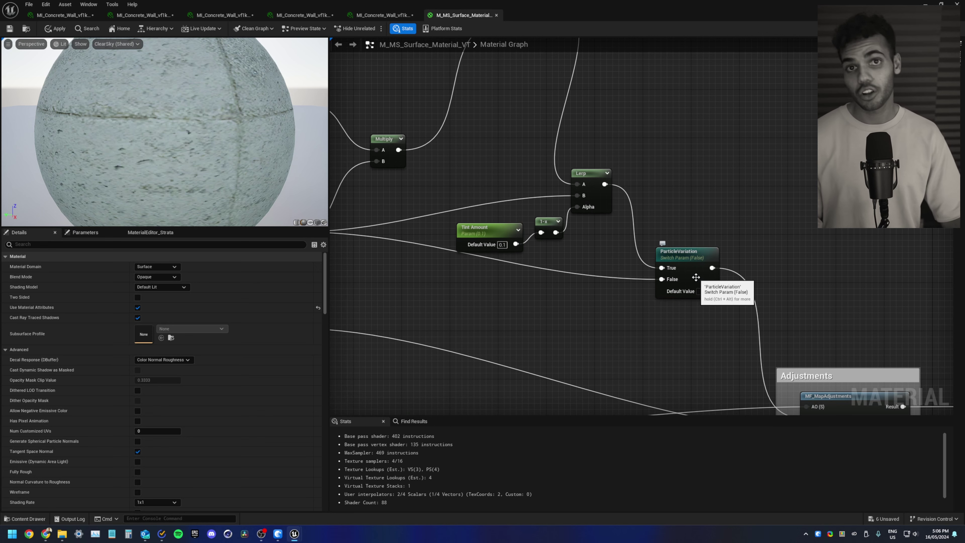
{"action": "right_click_drag", "start_coordinate": [660, 170], "coordinate": [757, 247]}
{"action": "left_click", "coordinate": [379, 205]}
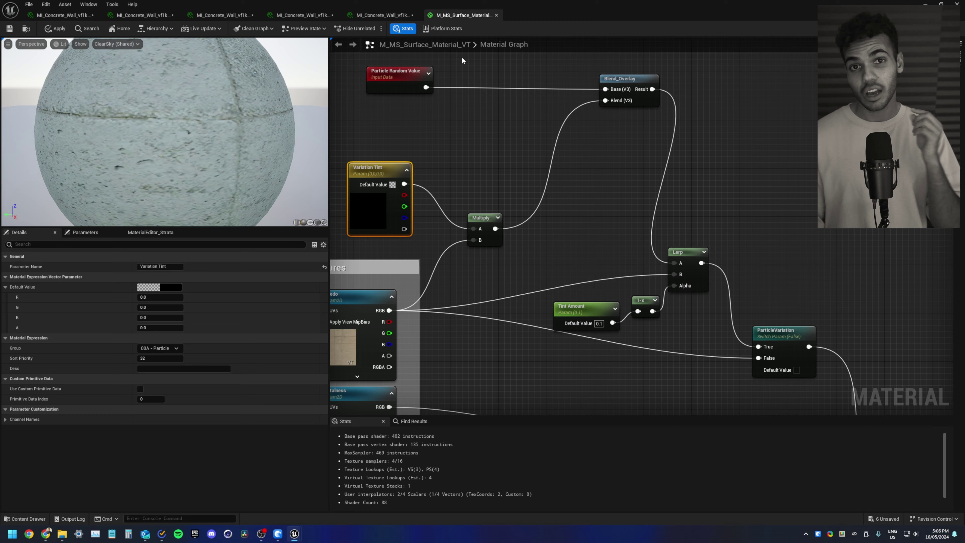
Step: Set Tint Amount to 0.0 in the fifth MI_Concrete_Wall instance, compare it on the wall, and disable that override
{"action": "left_click_drag", "start_coordinate": [459, 5], "coordinate": [617, 212]}
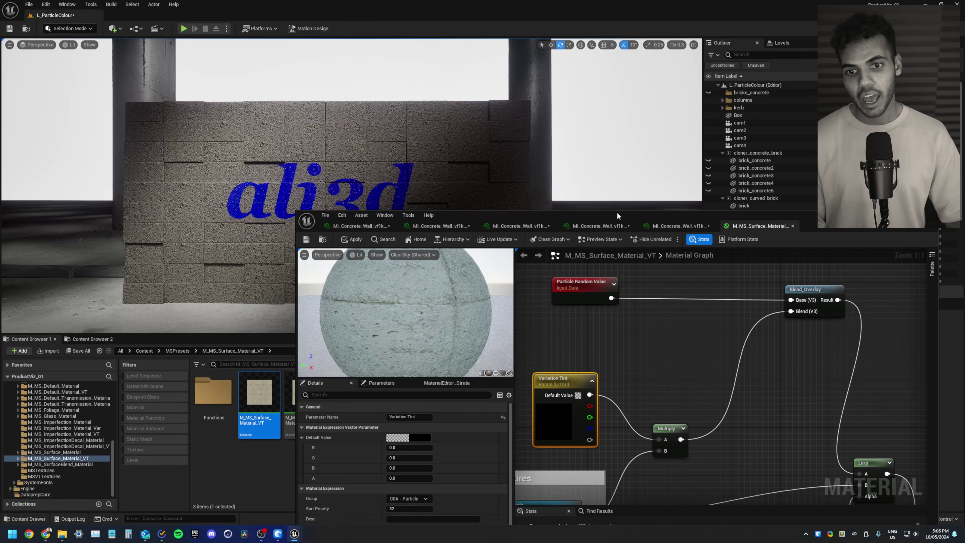
{"action": "left_click", "coordinate": [682, 228]}
{"action": "scroll", "coordinate": [570, 409], "scroll_direction": "up", "scroll_amount": 3}
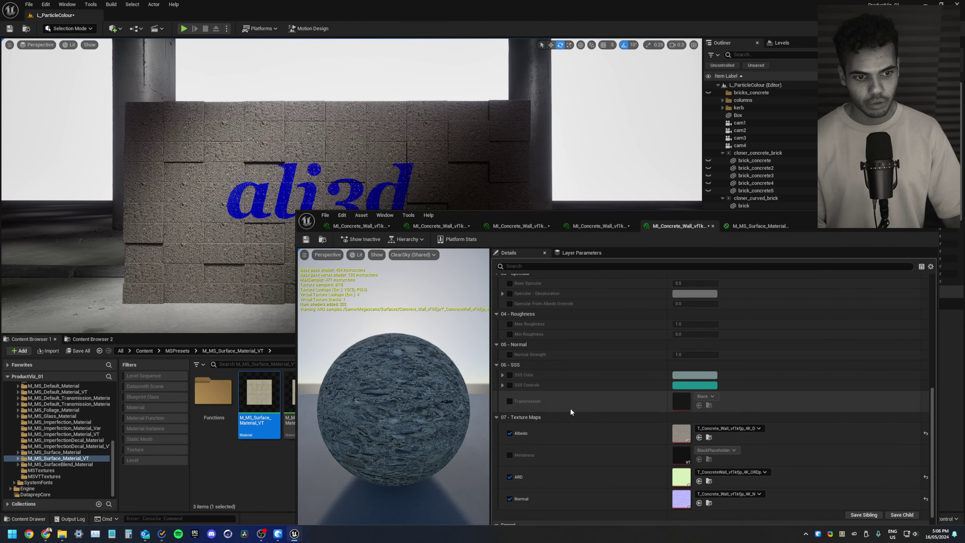
{"action": "scroll", "coordinate": [570, 409], "scroll_direction": "up", "scroll_amount": 5}
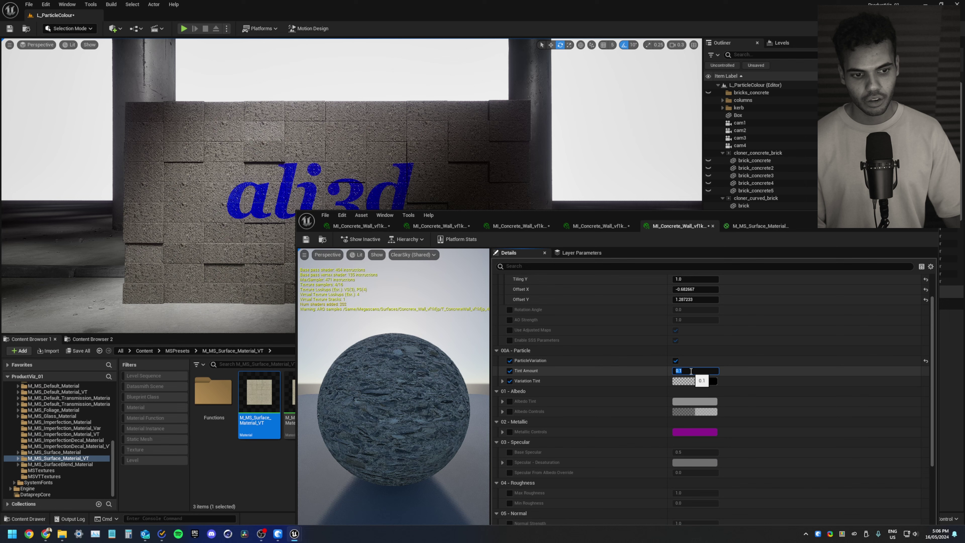
{"action": "right_click_drag", "start_coordinate": [545, 169], "coordinate": [530, 197]}
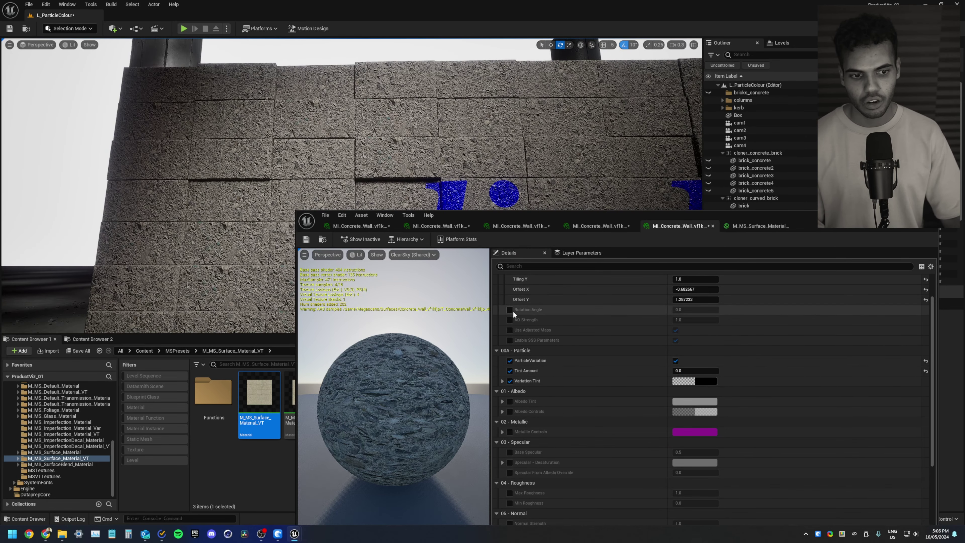
{"action": "left_click", "coordinate": [509, 371]}
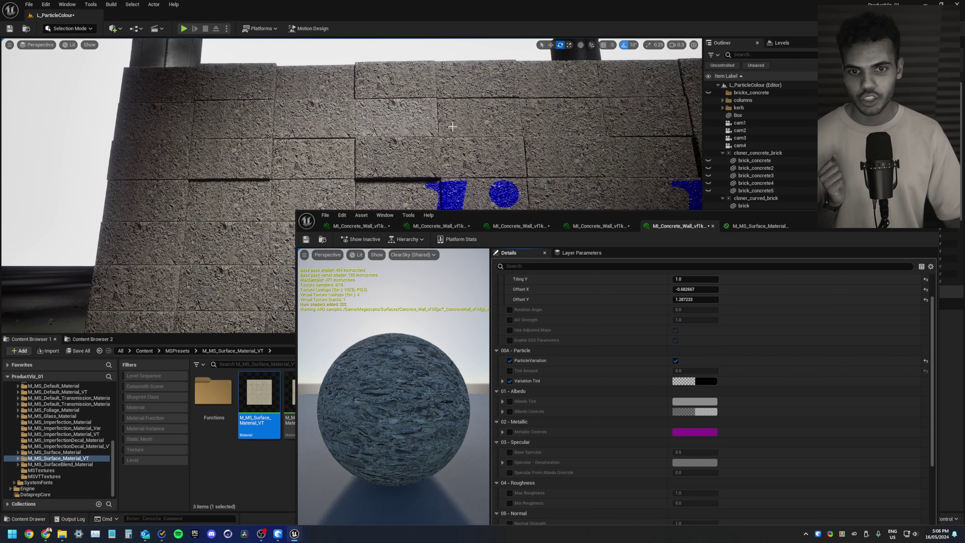
Step: Disable the Tint Amount override in the fourth, third and second MI_Concrete_Wall instances and bring up the first instance's parameters
{"action": "left_click", "coordinate": [599, 226]}
{"action": "left_click", "coordinate": [510, 411]}
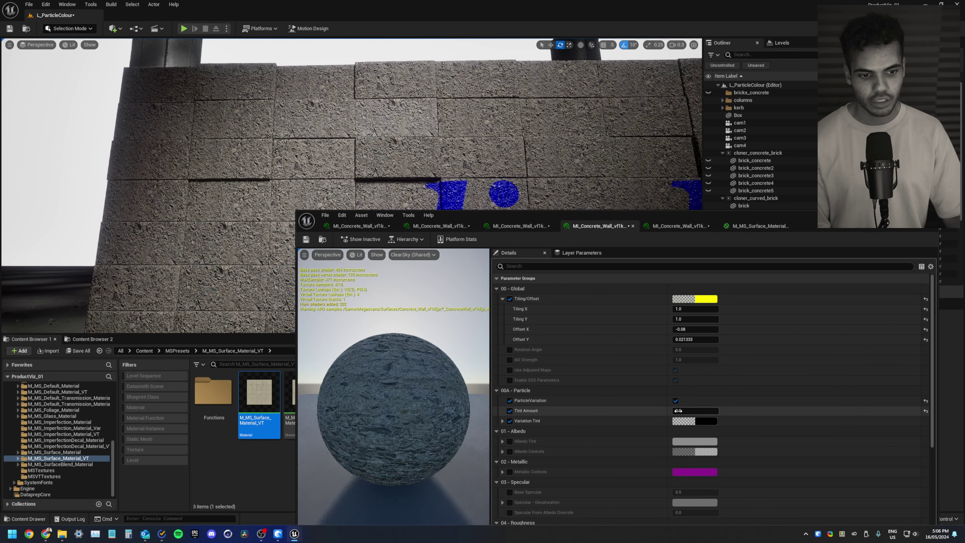
{"action": "left_click", "coordinate": [510, 410]}
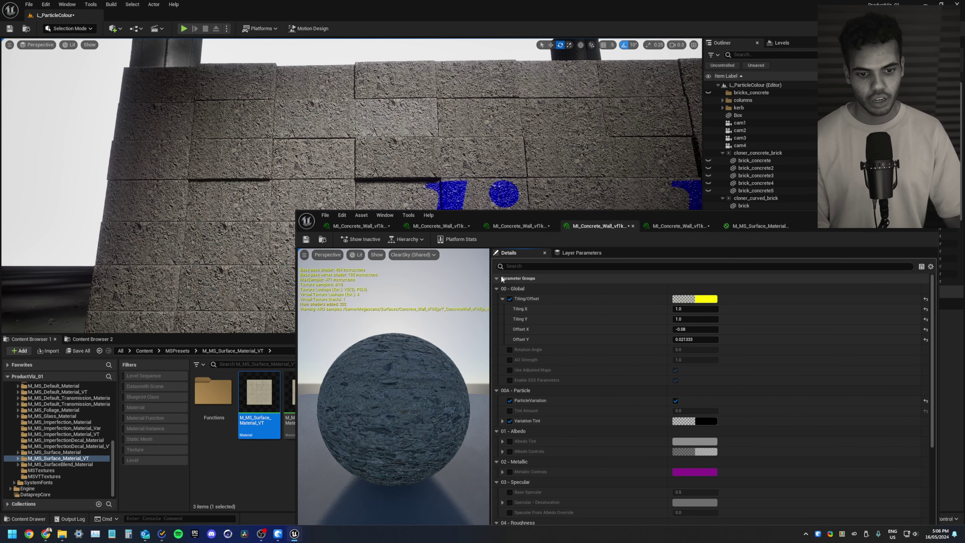
{"action": "left_click", "coordinate": [513, 225]}
{"action": "left_click", "coordinate": [510, 411]}
{"action": "left_click", "coordinate": [510, 411]}
{"action": "left_click", "coordinate": [440, 226]}
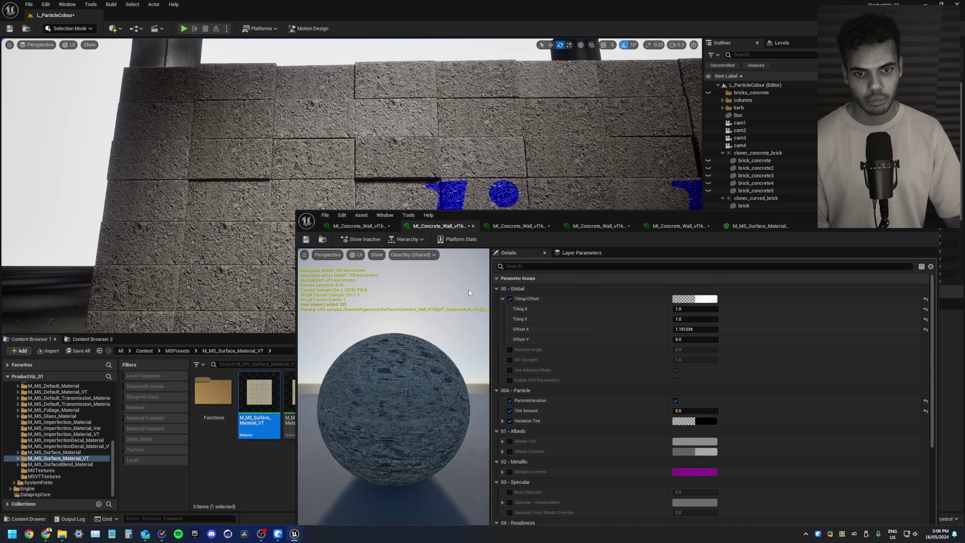
{"action": "left_click", "coordinate": [509, 410]}
{"action": "left_click", "coordinate": [360, 226]}
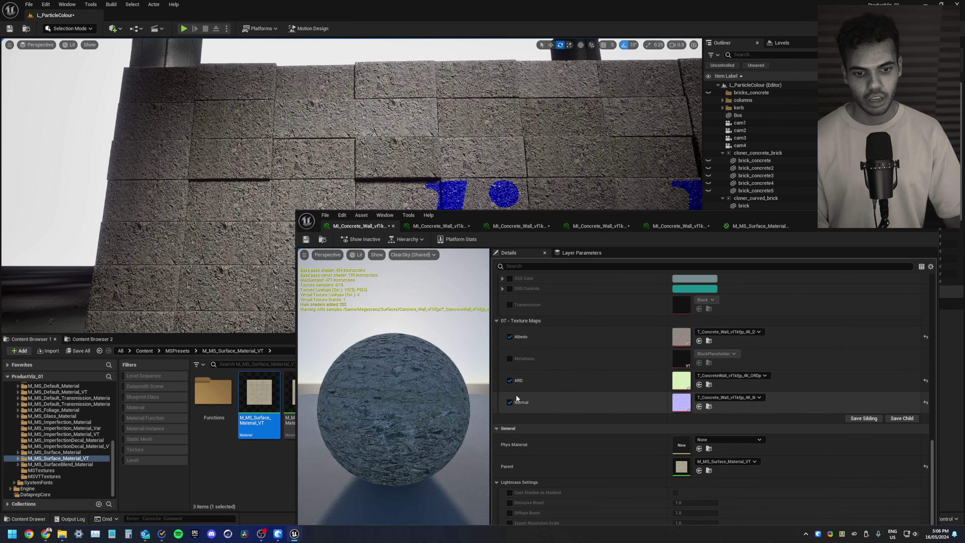
{"action": "scroll", "coordinate": [518, 406], "scroll_direction": "up", "scroll_amount": 5}
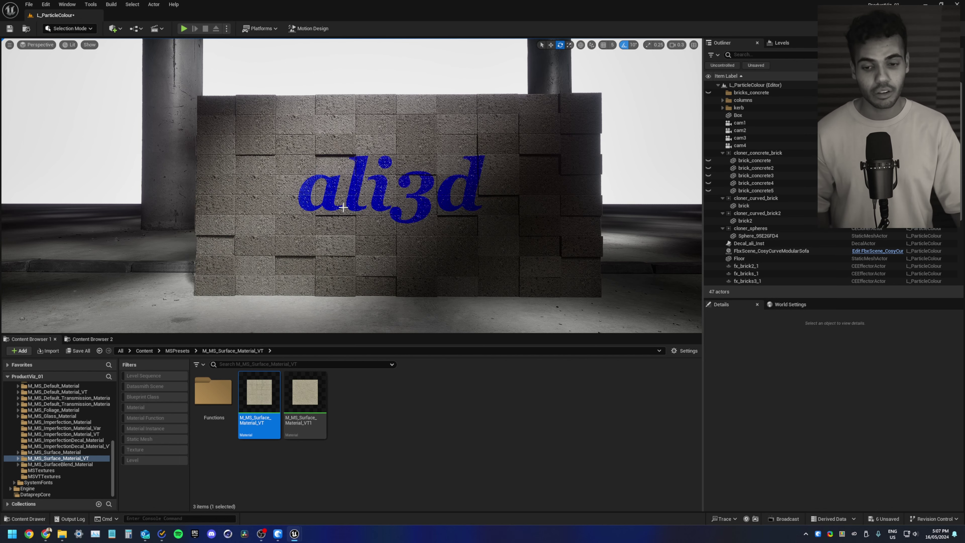
Step: Reopen the M_MS_Surface_Material_VT graph and enlarge it around the tint nodes above the Textures group
{"action": "double_click", "coordinate": [260, 403]}
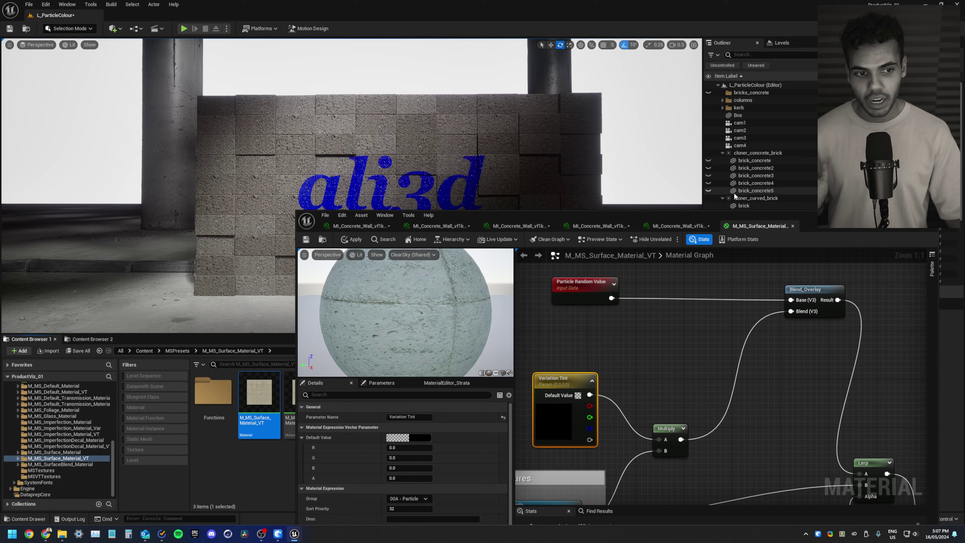
{"action": "left_click_drag", "start_coordinate": [815, 221], "coordinate": [520, 99]}
{"action": "scroll", "coordinate": [490, 228], "scroll_direction": "down", "scroll_amount": 5}
{"action": "double_click", "coordinate": [518, 98]}
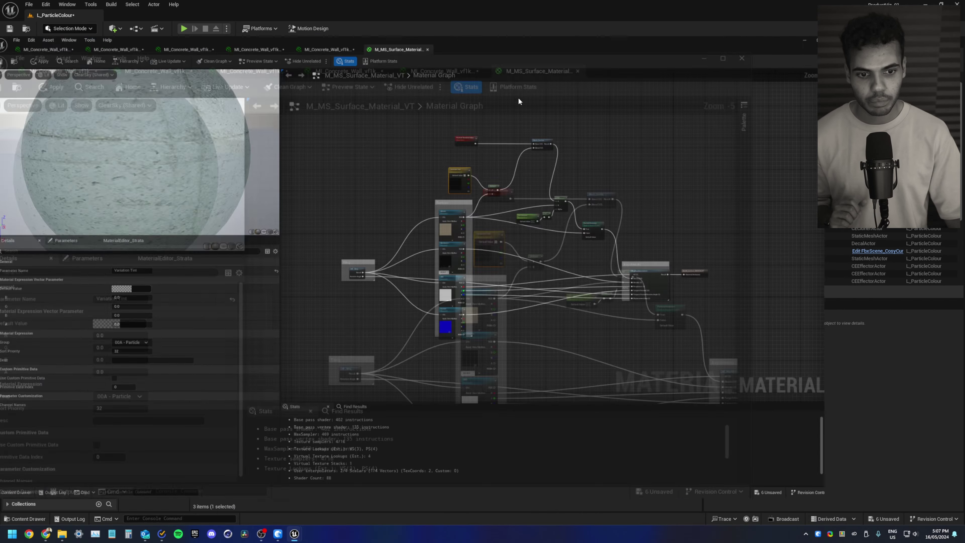
{"action": "scroll", "coordinate": [632, 180], "scroll_direction": "up", "scroll_amount": 5}
{"action": "right_click_drag", "start_coordinate": [570, 156], "coordinate": [585, 210]}
Step: Rearrange the Lerp, 1-x, Tint Amount, Multiply and Variation Tint nodes into a compact group above the Textures comment
{"action": "left_click_drag", "start_coordinate": [697, 319], "coordinate": [608, 260]}
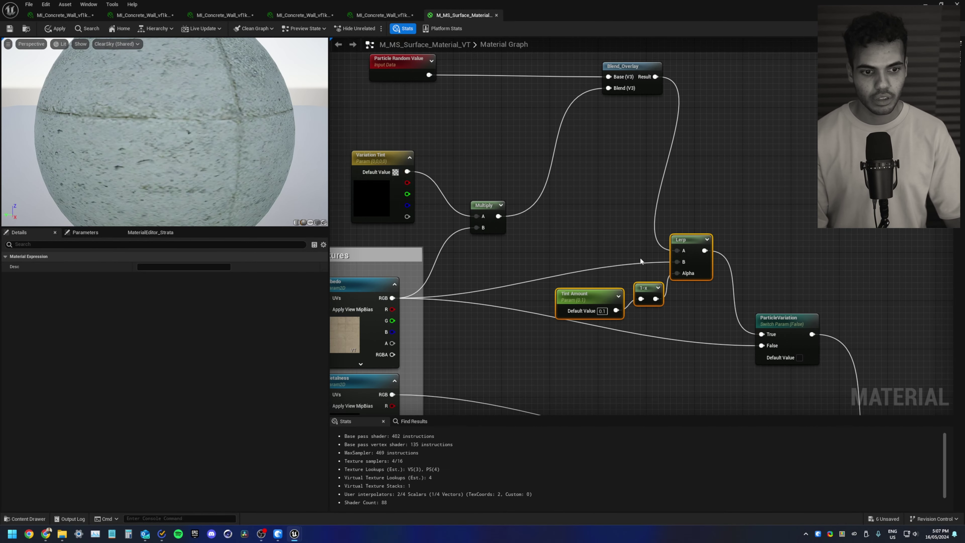
{"action": "left_click_drag", "start_coordinate": [691, 235], "coordinate": [694, 127]}
{"action": "left_click", "coordinate": [484, 205]}
{"action": "left_click_drag", "start_coordinate": [484, 206], "coordinate": [511, 113]}
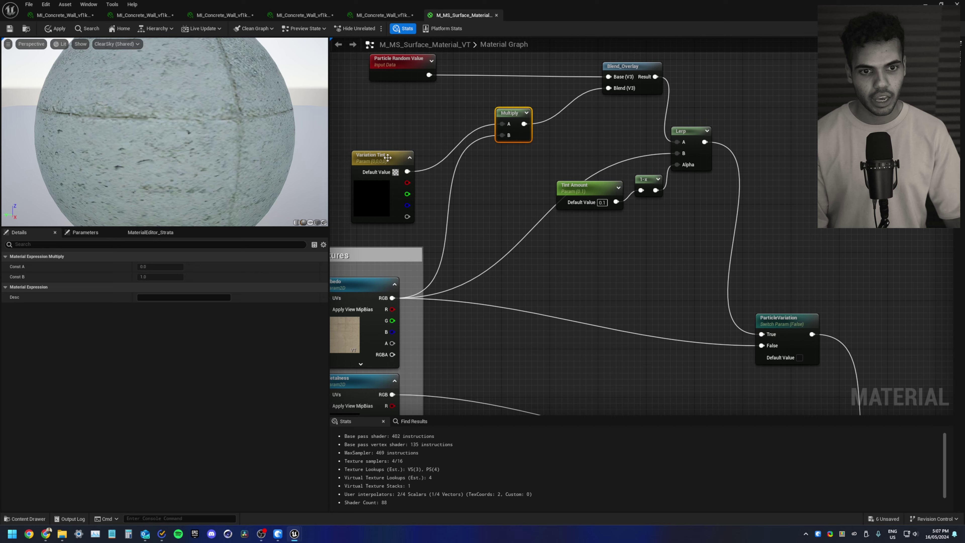
{"action": "left_click_drag", "start_coordinate": [375, 165], "coordinate": [393, 123]}
{"action": "right_click_drag", "start_coordinate": [422, 140], "coordinate": [424, 214]}
{"action": "scroll", "coordinate": [493, 163], "scroll_direction": "down", "scroll_amount": 2}
{"action": "scroll", "coordinate": [459, 248], "scroll_direction": "up", "scroll_amount": 2}
{"action": "left_click_drag", "start_coordinate": [629, 224], "coordinate": [634, 248]}
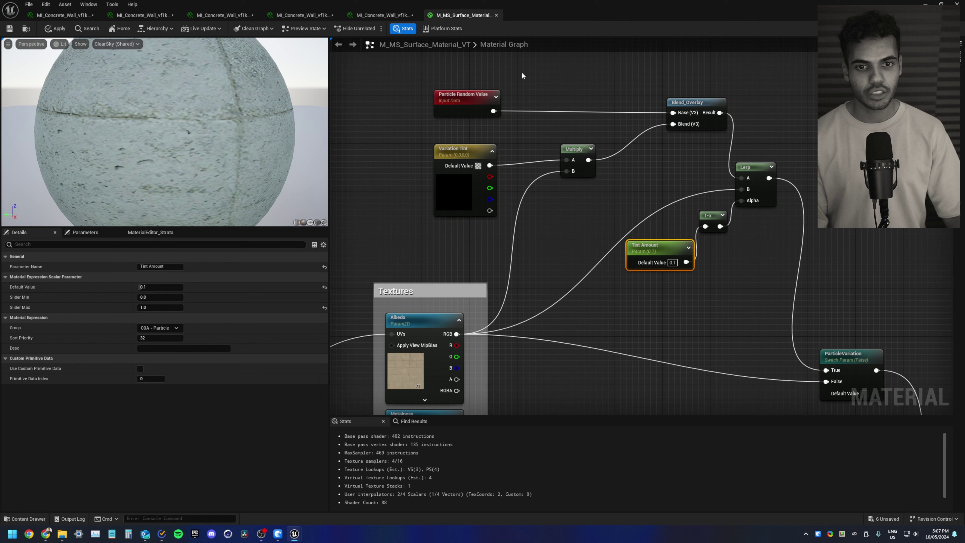
Step: Check the ParticleVariation option in the fifth concrete wall instance and its matching switch node in the parent material graph
{"action": "left_click_drag", "start_coordinate": [523, 75], "coordinate": [417, 114]}
{"action": "left_click", "coordinate": [383, 16]}
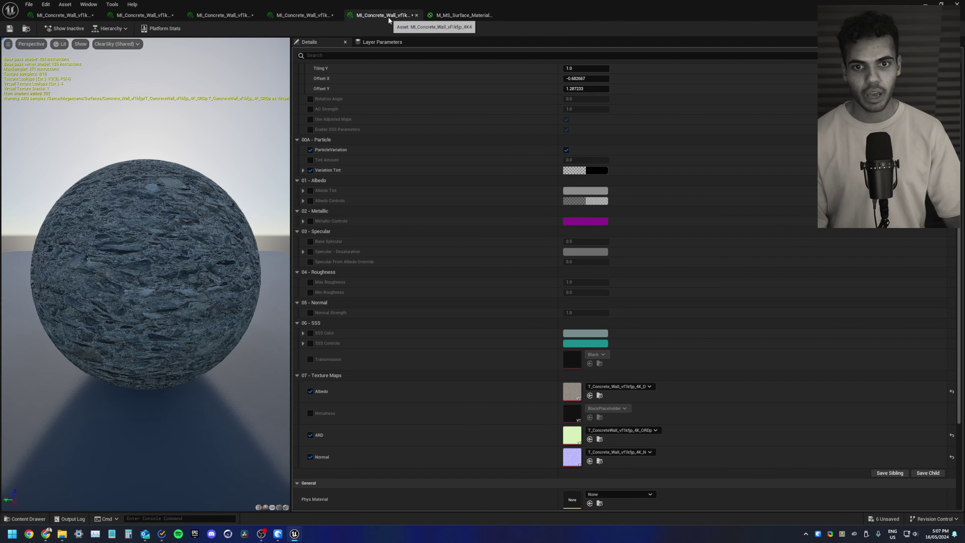
{"action": "scroll", "coordinate": [501, 222], "scroll_direction": "up", "scroll_amount": 2}
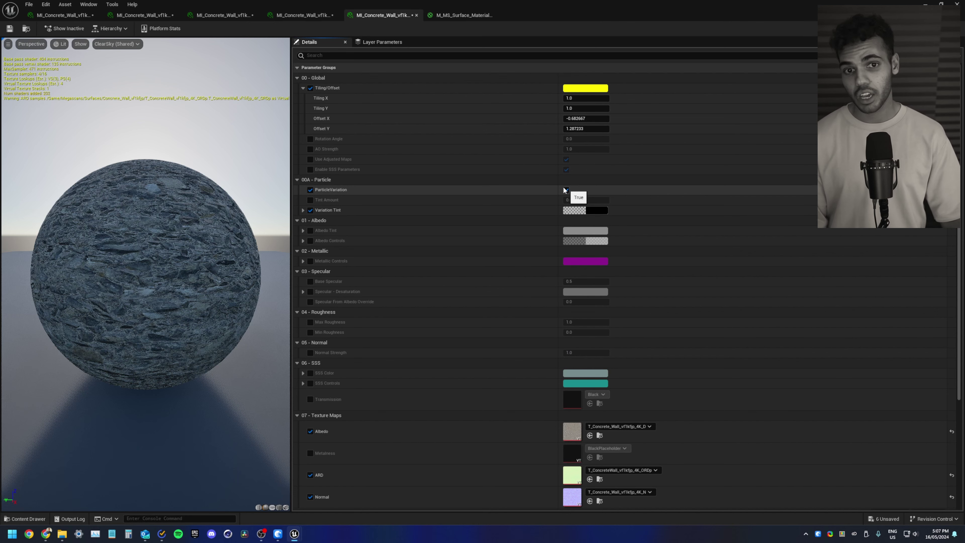
{"action": "left_click", "coordinate": [464, 15]}
{"action": "right_click_drag", "start_coordinate": [743, 255], "coordinate": [547, 191]}
{"action": "left_click_drag", "start_coordinate": [710, 221], "coordinate": [649, 352]}
{"action": "left_click_drag", "start_coordinate": [643, 376], "coordinate": [645, 239]}
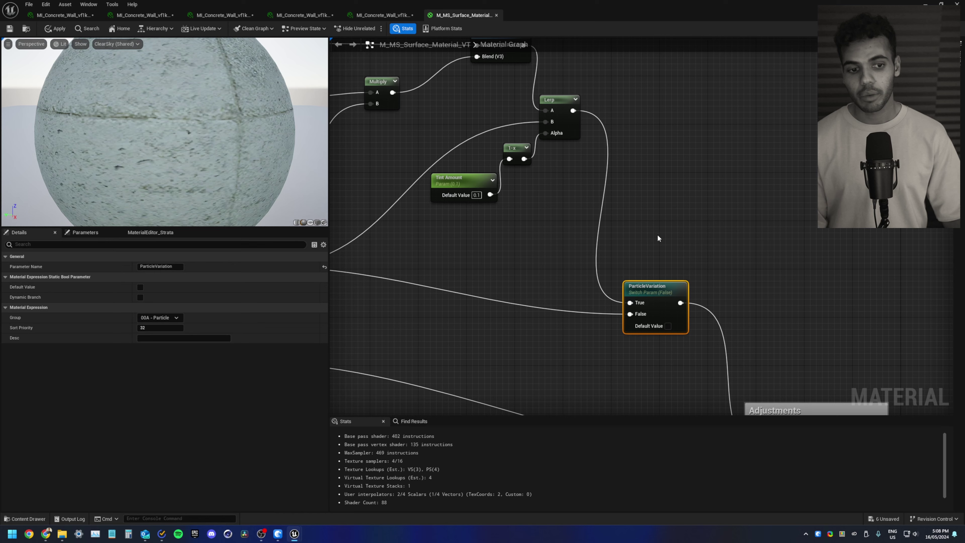
Step: Add a StaticSwitchParameter node above the ParticleVariation node as a demonstration and delete it
{"action": "left_click", "coordinate": [657, 229]}
{"action": "right_click_drag", "start_coordinate": [657, 226], "coordinate": [657, 228]}
{"action": "type", "text": "switch"}
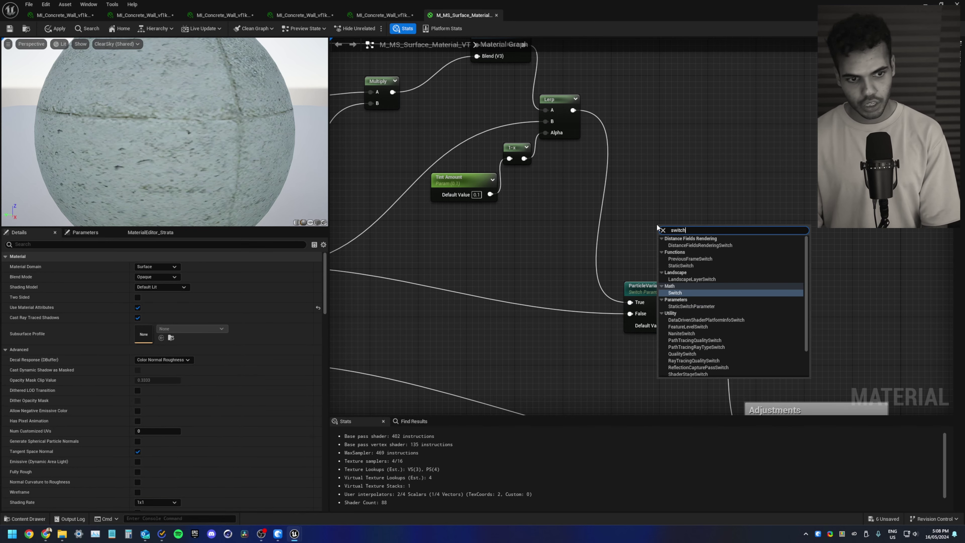
{"action": "type", "text": "param"}
{"action": "key", "text": "Return"}
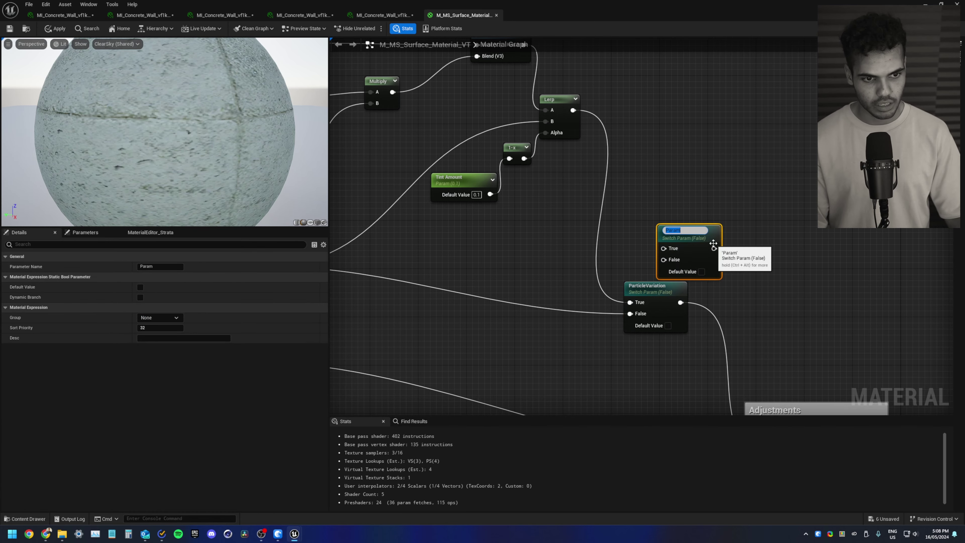
{"action": "left_click_drag", "start_coordinate": [714, 240], "coordinate": [713, 229]}
{"action": "key", "text": "Delete"}
Step: Shrink the material editor window to view the concrete wall together with the Particle Random Value nodes
{"action": "left_click_drag", "start_coordinate": [566, 3], "coordinate": [470, 339]}
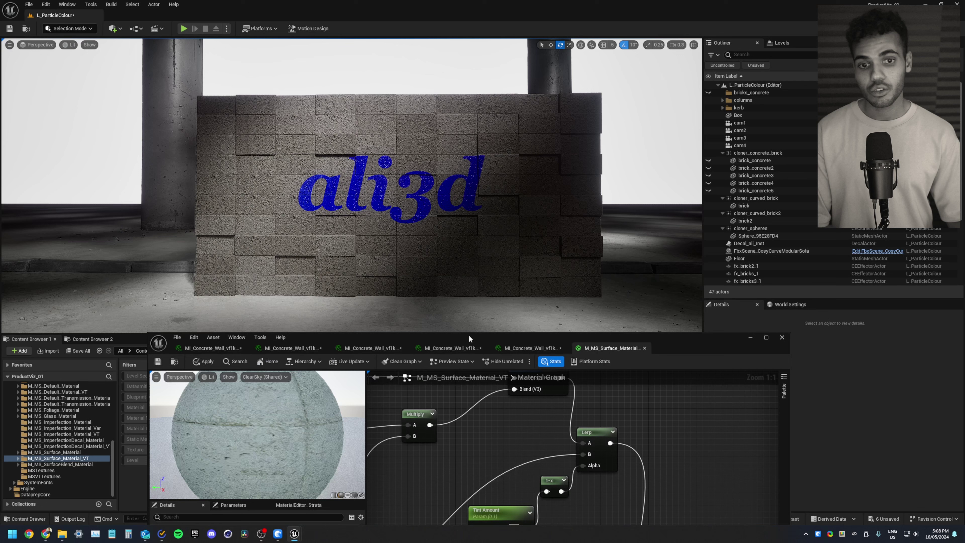
{"action": "scroll", "coordinate": [499, 429], "scroll_direction": "down", "scroll_amount": 5}
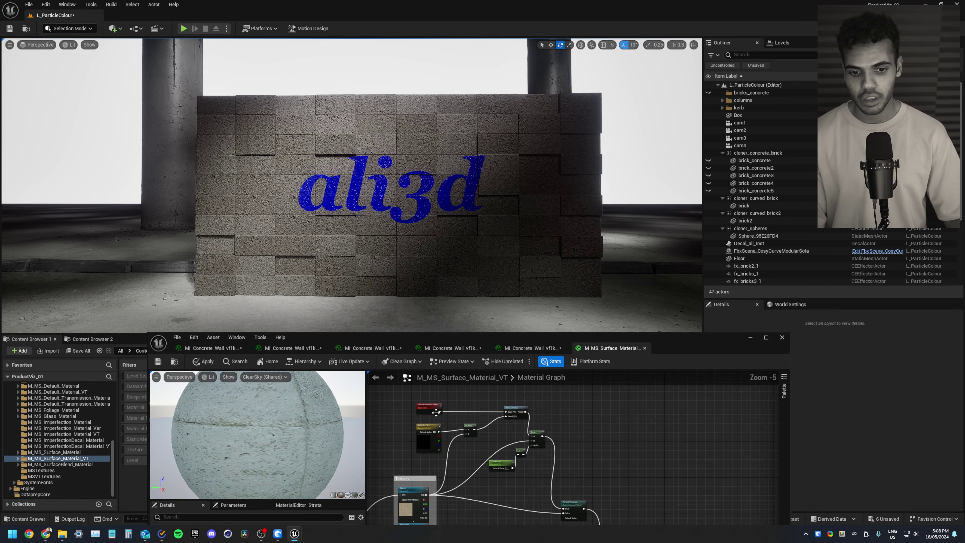
{"action": "scroll", "coordinate": [434, 410], "scroll_direction": "up", "scroll_amount": 5}
{"action": "right_click_drag", "start_coordinate": [434, 410], "coordinate": [473, 418]}
{"action": "left_click", "coordinate": [469, 418]}
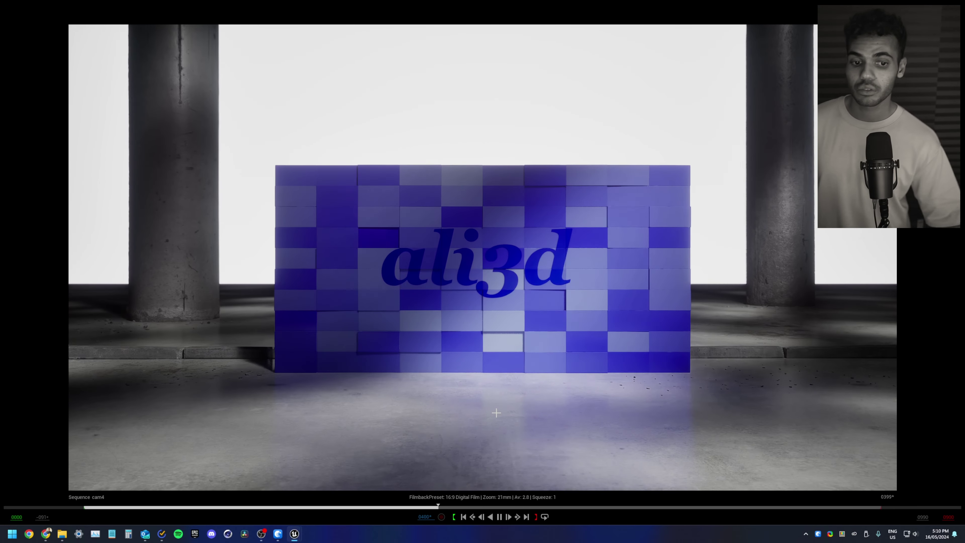
Step: Pause the cam4 sequence playback of the blue brick wall animation
{"action": "left_click", "coordinate": [500, 517]}
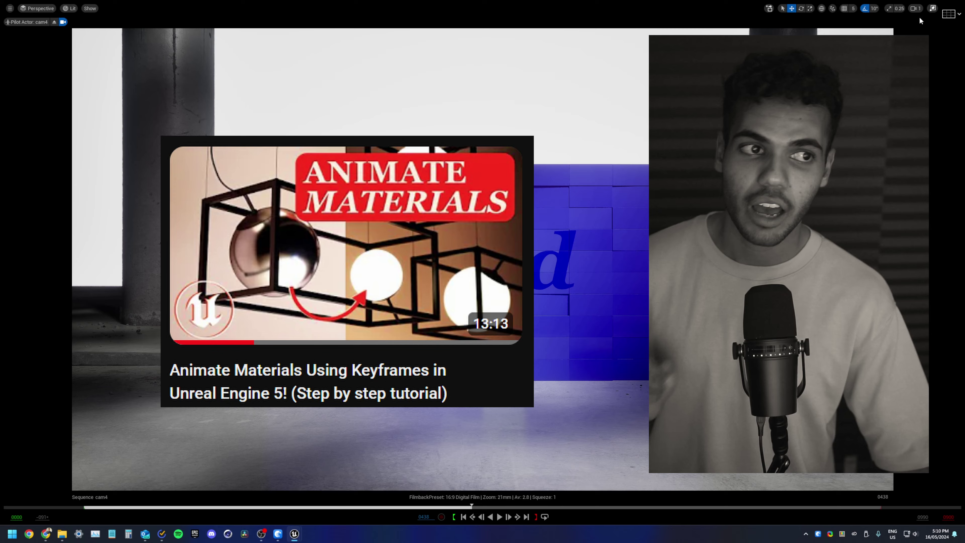
Step: Exit the full-screen viewport and open the MPC_Scalar parameter collection from the 02_MATERIALS/MPC folder to examine its scalar and vector parameters
{"action": "key", "text": "F11"}
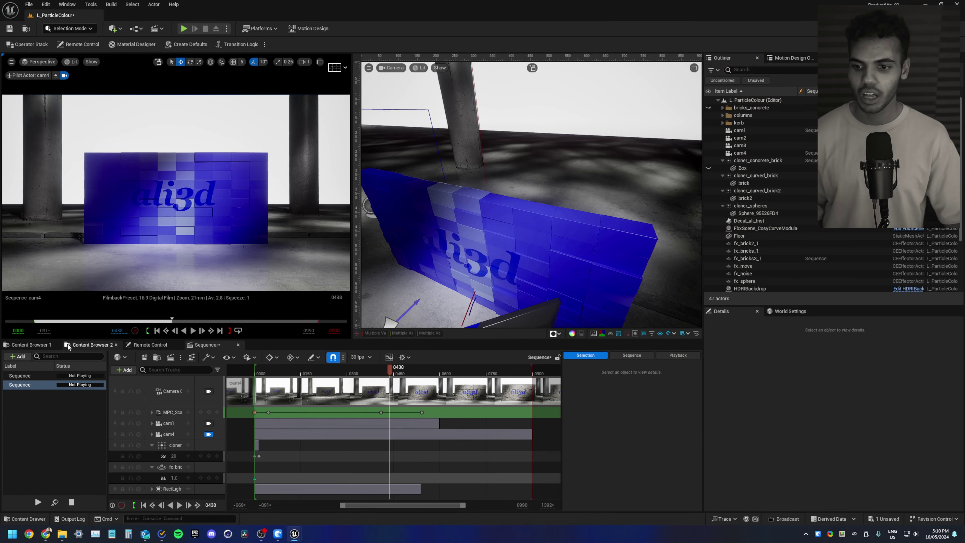
{"action": "left_click", "coordinate": [33, 344]}
{"action": "scroll", "coordinate": [397, 466], "scroll_direction": "up", "scroll_amount": 2}
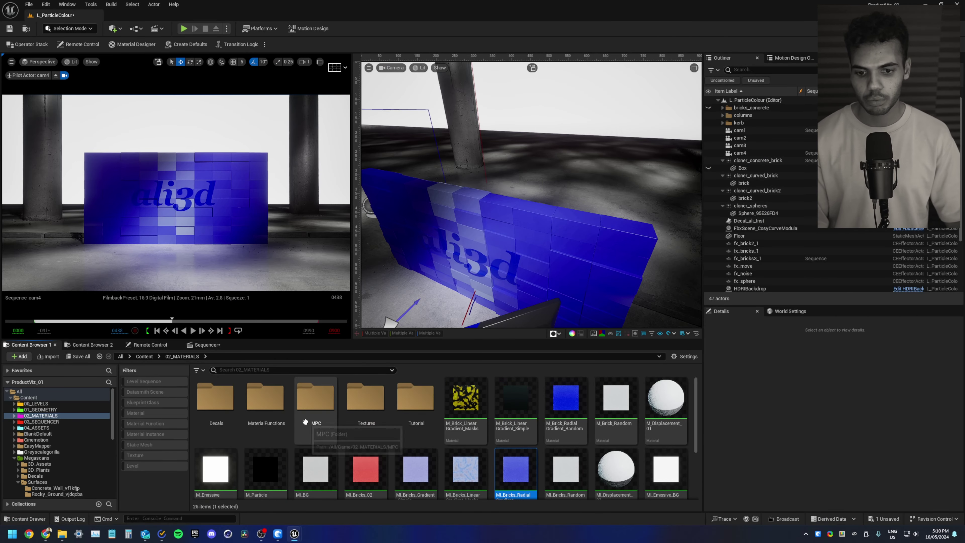
{"action": "double_click", "coordinate": [316, 398]}
{"action": "double_click", "coordinate": [213, 397]}
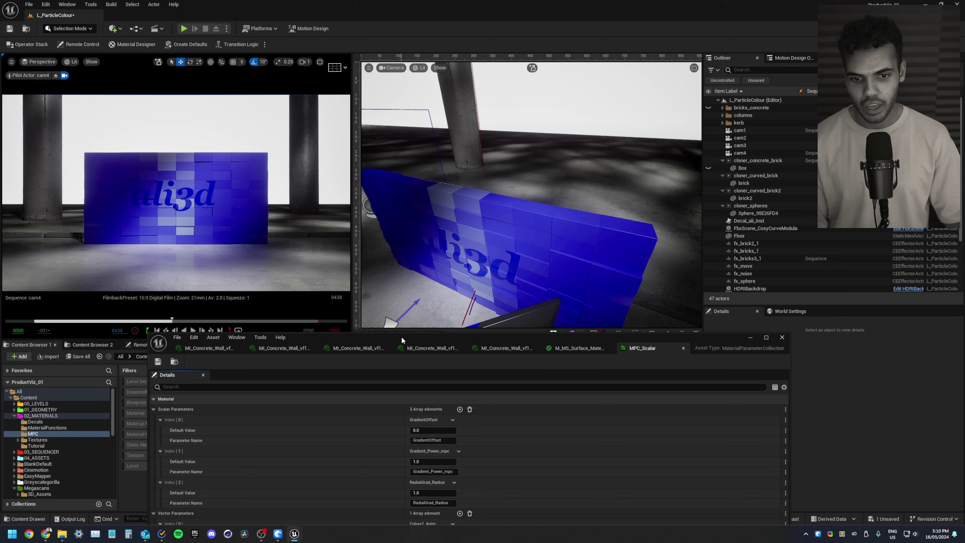
{"action": "left_click_drag", "start_coordinate": [401, 337], "coordinate": [414, 241]}
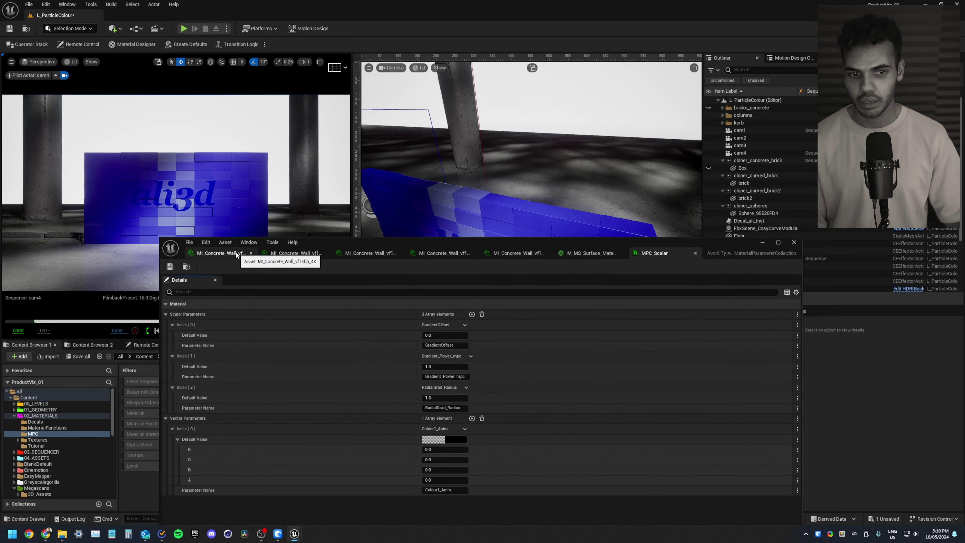
Step: Select the blue brick wall's cloner, play the cam4 sequence from frame 438 to review its animation, and select the wall's fx_bricks effector
{"action": "left_click", "coordinate": [482, 222]}
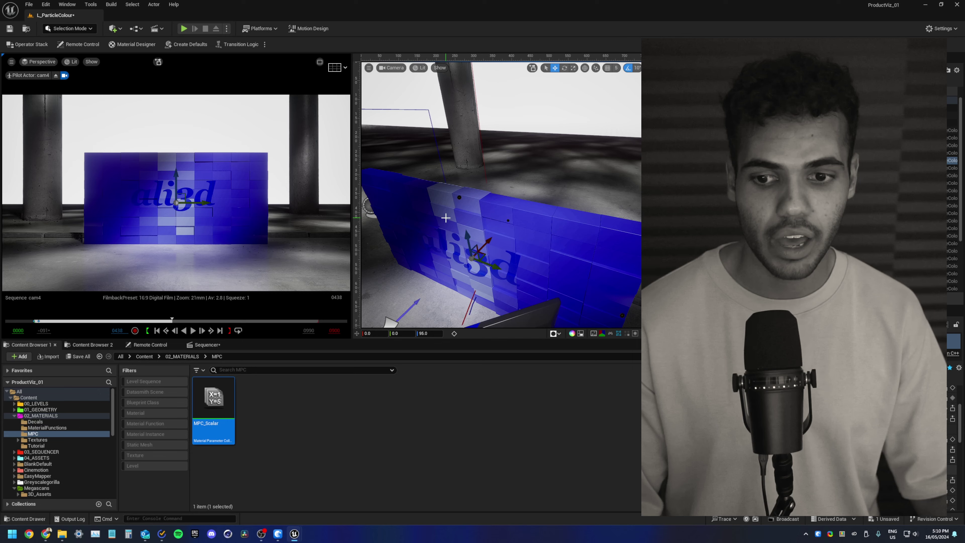
{"action": "left_click", "coordinate": [207, 344]}
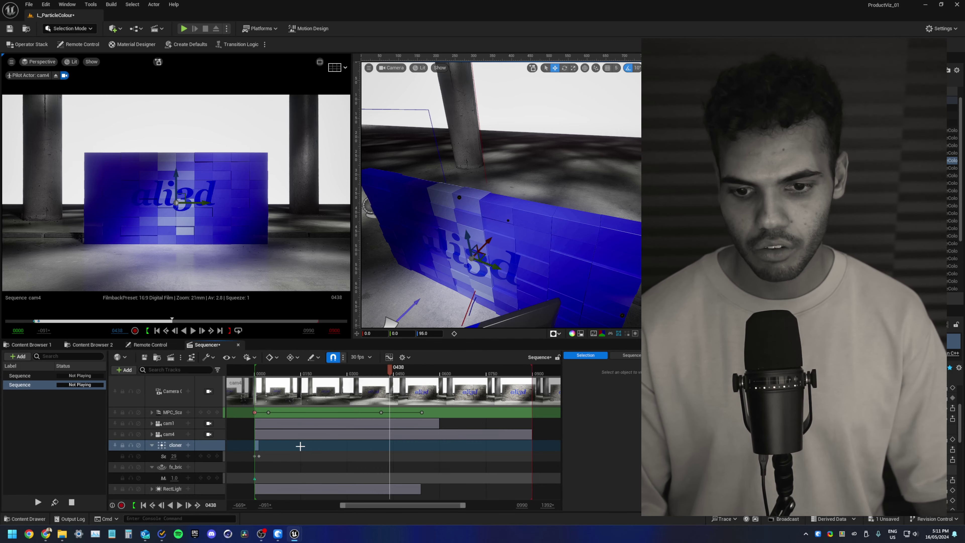
{"action": "left_click", "coordinate": [269, 451]}
{"action": "scroll", "coordinate": [270, 451], "scroll_direction": "up", "scroll_amount": 3, "text": "ctrl"}
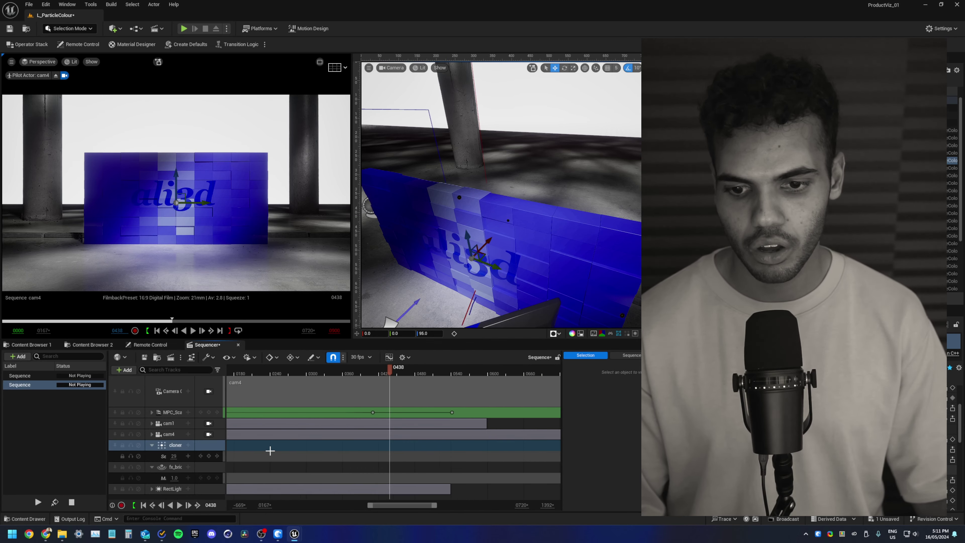
{"action": "key", "text": "space"}
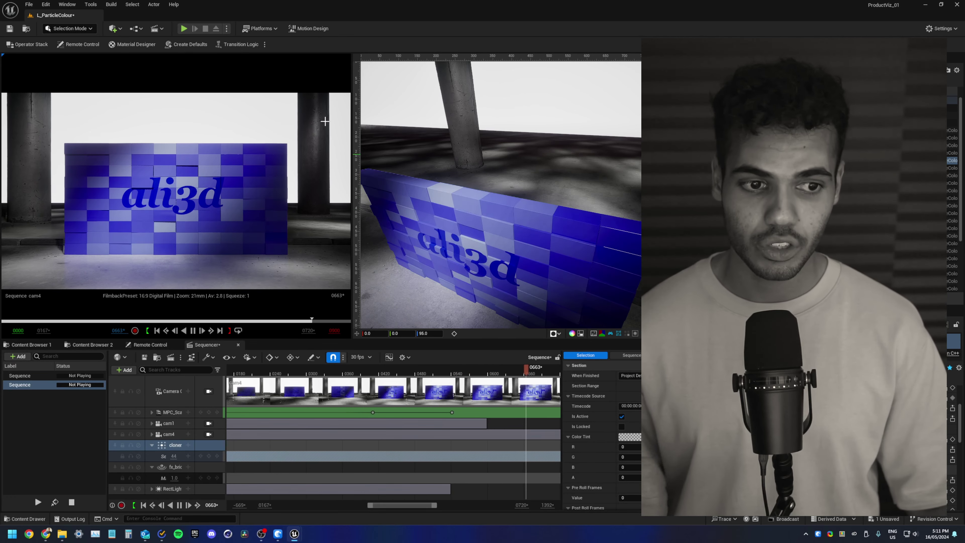
{"action": "left_click", "coordinate": [952, 259]}
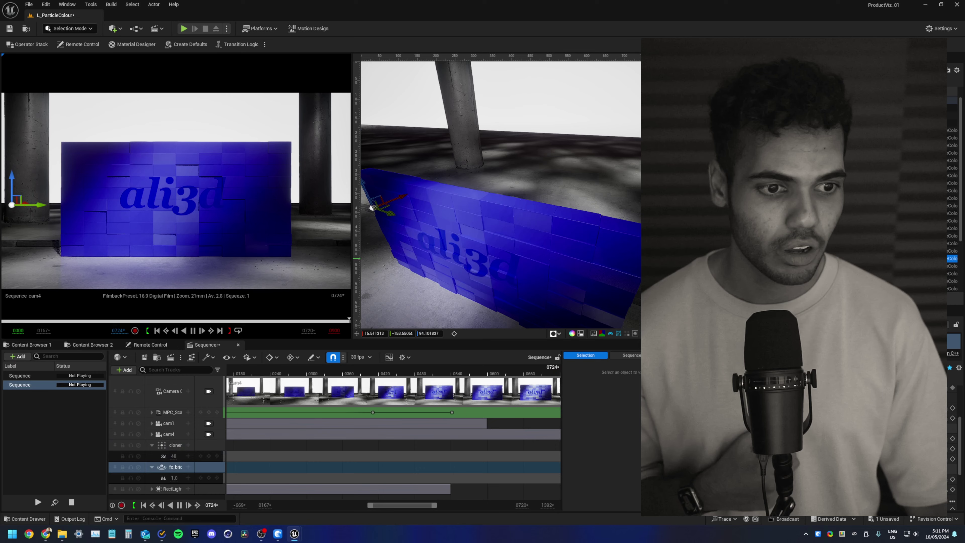